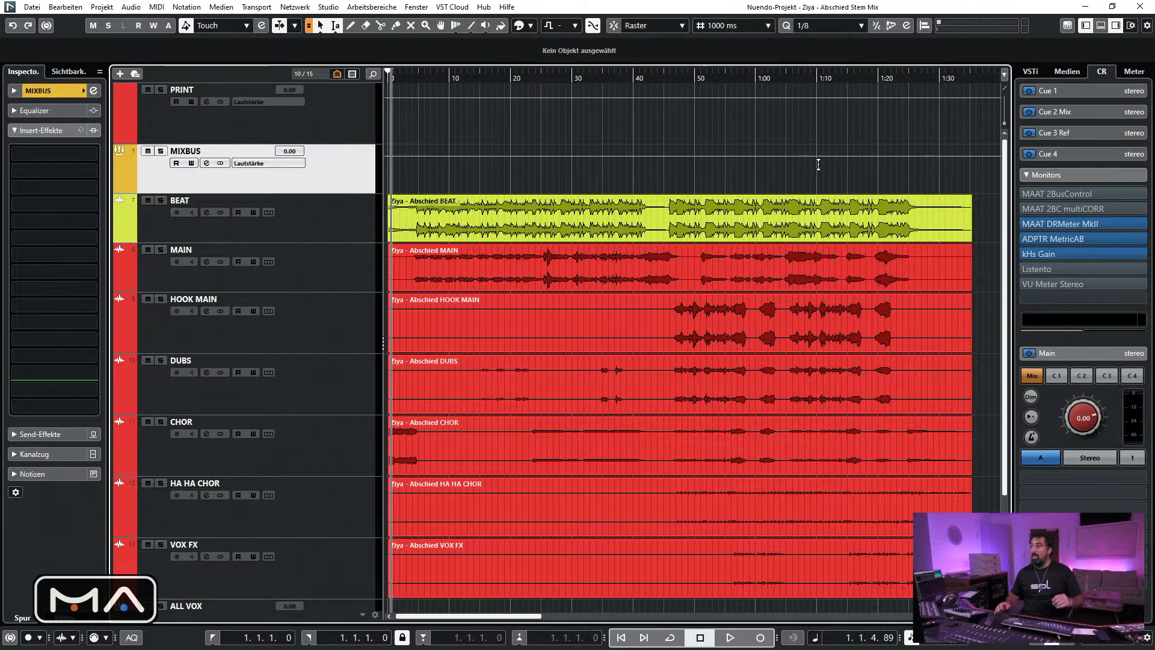
Deactivate the ADPTR MetricAB monitor insert and play the stem mix from the beginning
{"action": "key", "text": "space"}
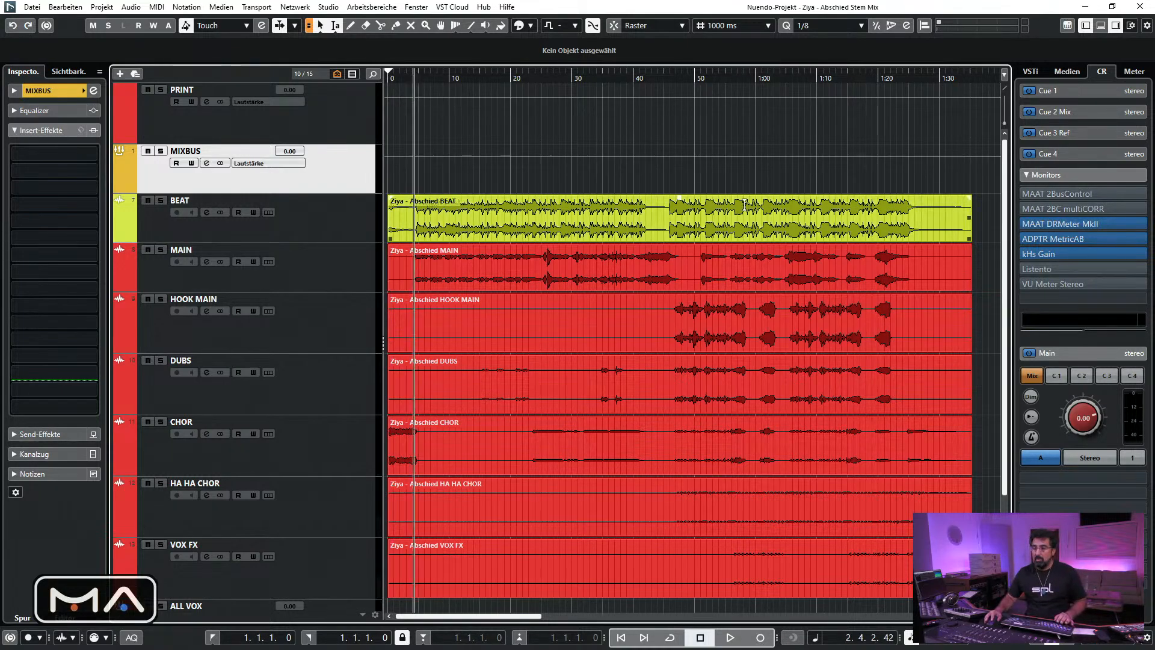
{"action": "mouse_move", "coordinate": [1043, 240]}
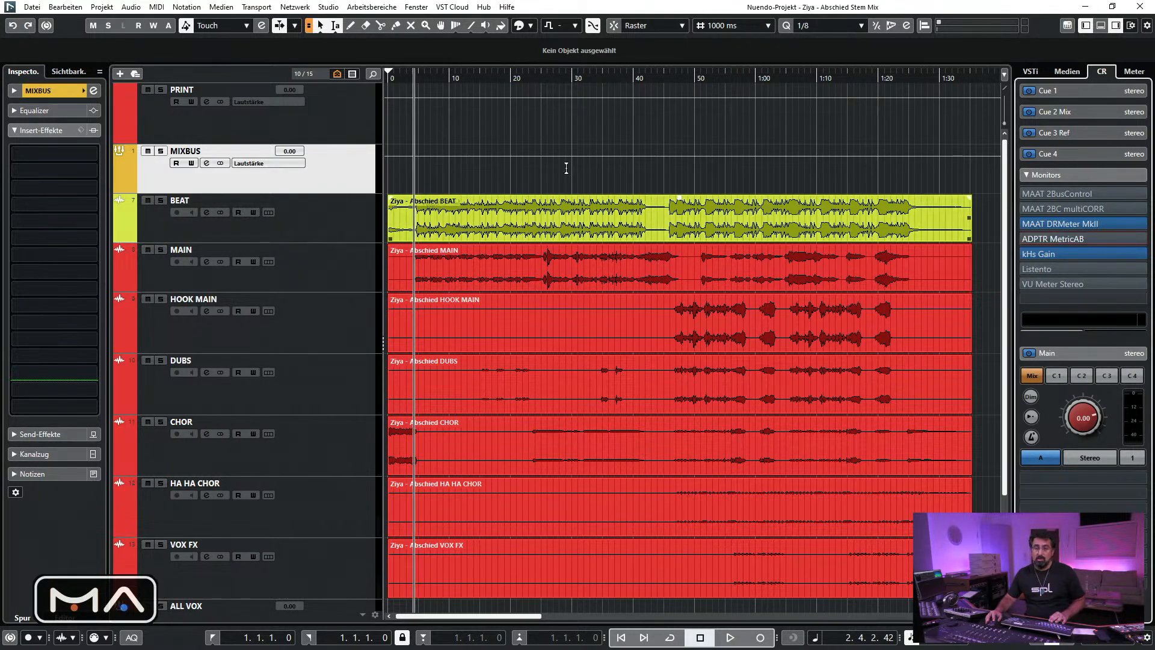
{"action": "left_click", "coordinate": [389, 78]}
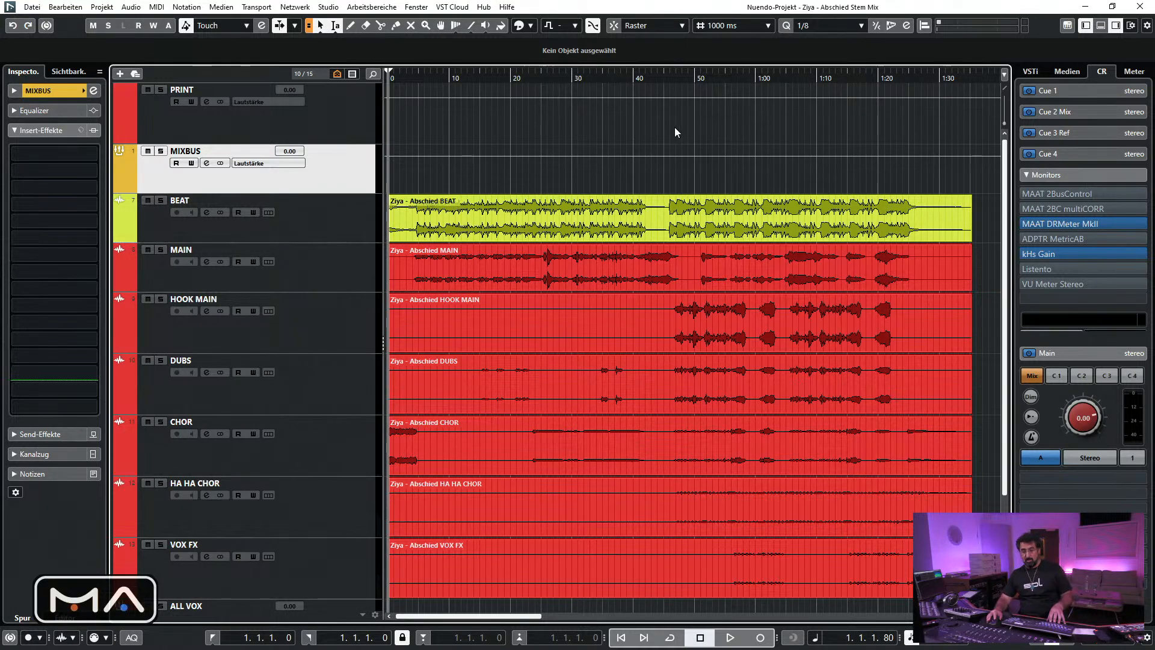
{"action": "key", "text": "space"}
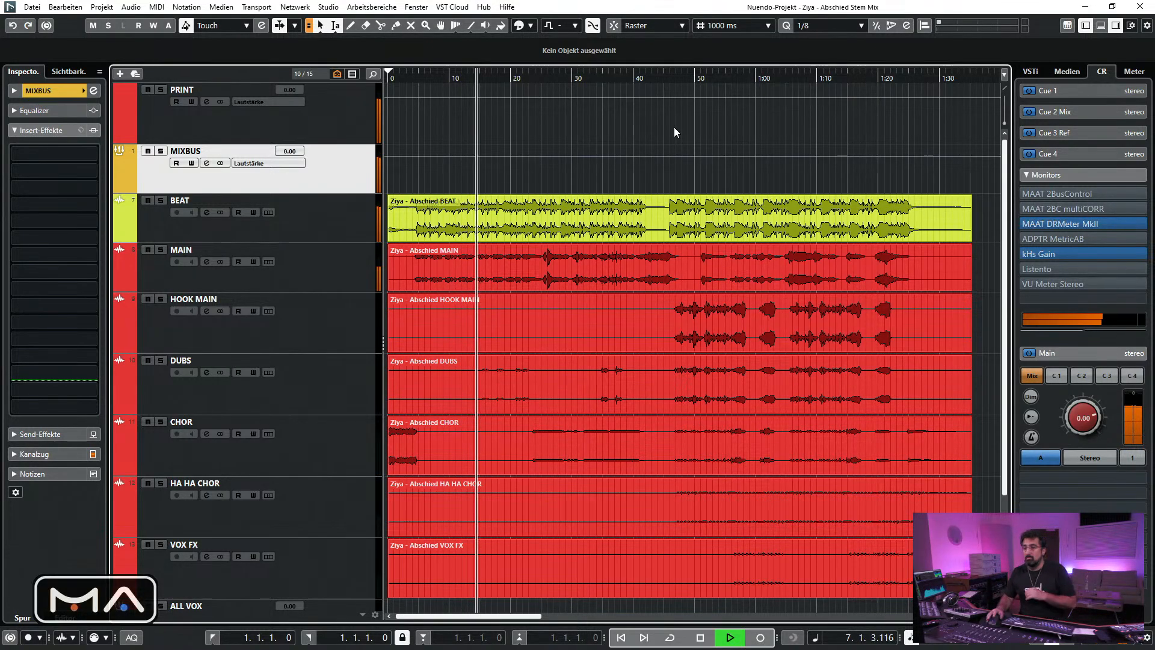
Open the MAAT DRMeter MkII monitor insert and meter the mix while playing from shortly before 0:10
{"action": "left_click", "coordinate": [1082, 223]}
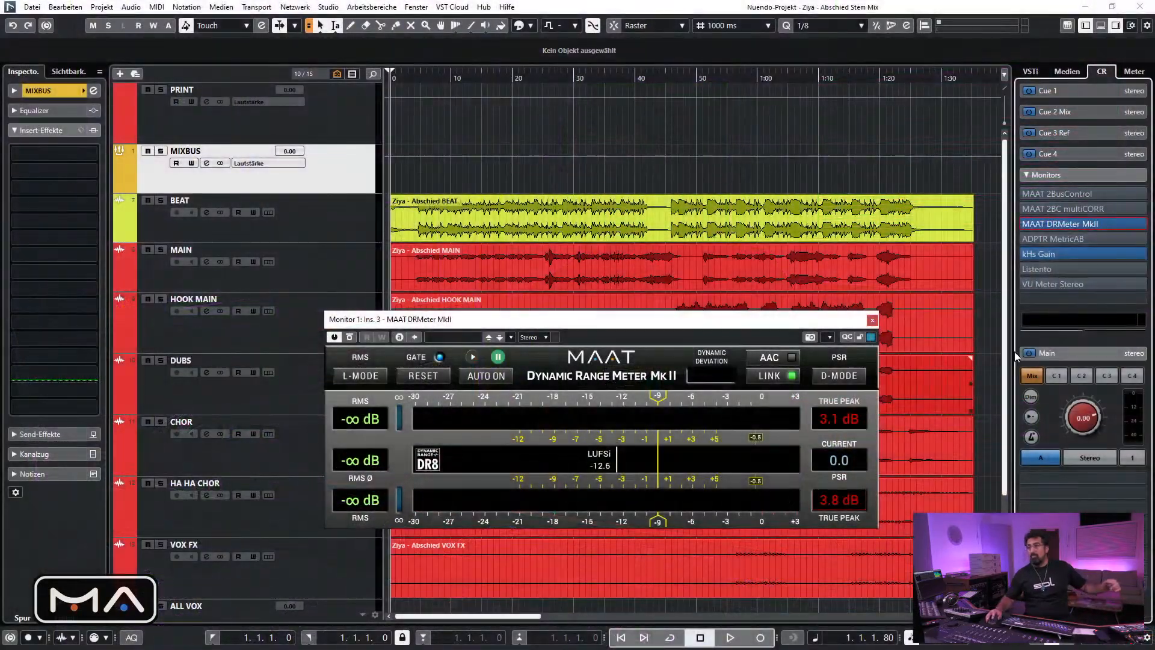
{"action": "left_click", "coordinate": [430, 73]}
{"action": "key", "text": "space"}
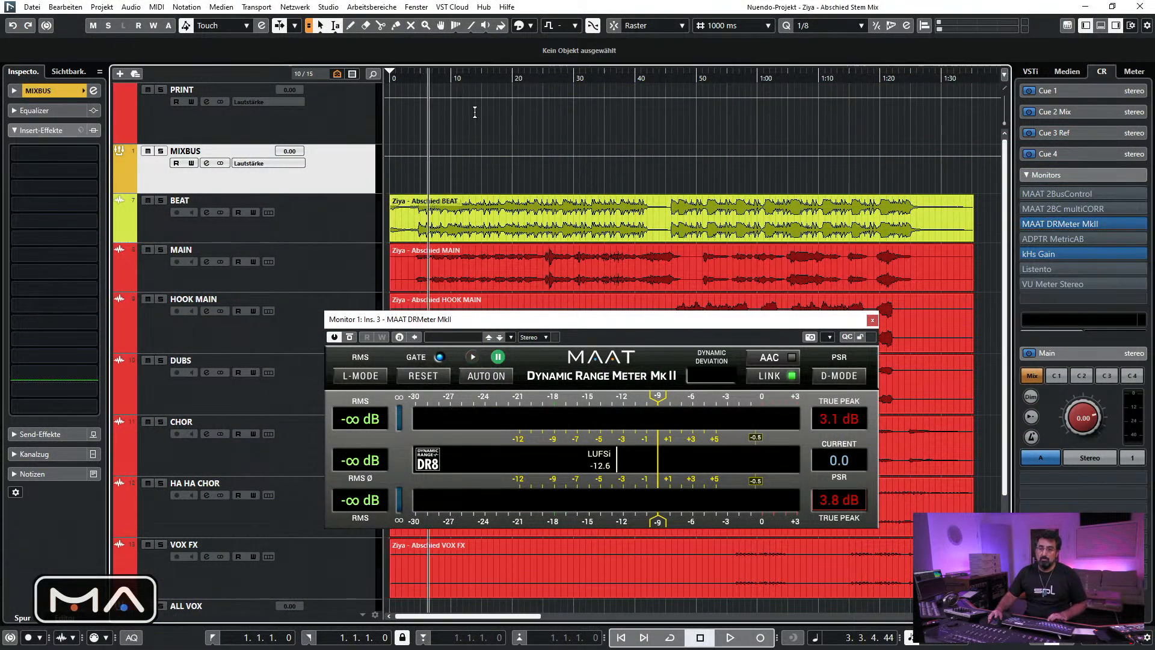
Set the volume of all stem events to -7 dB and check the level from about 0:30 and 0:45
{"action": "left_click_drag", "start_coordinate": [985, 589], "coordinate": [623, 187]}
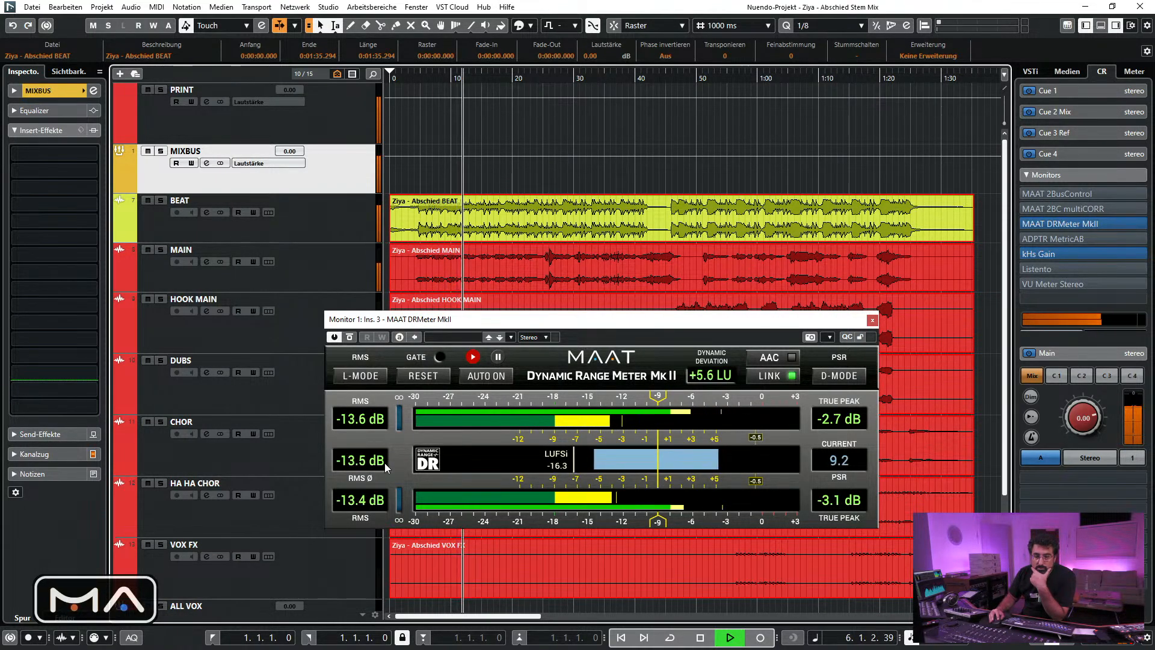
{"action": "left_click", "coordinate": [590, 56]}
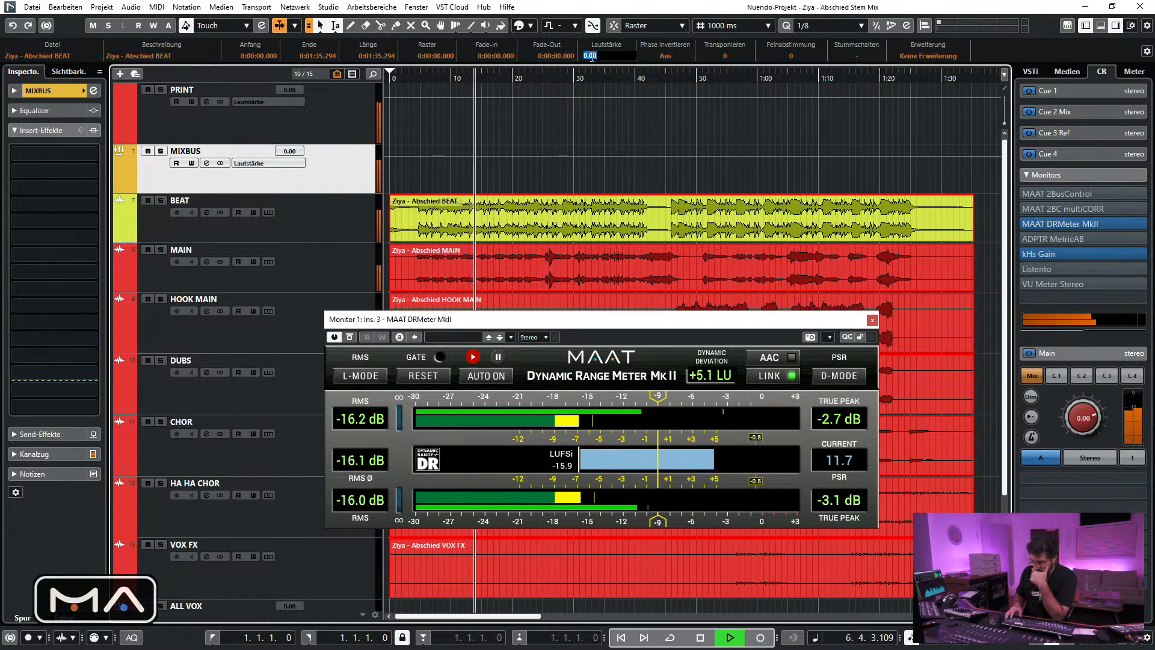
{"action": "type", "text": "-7"}
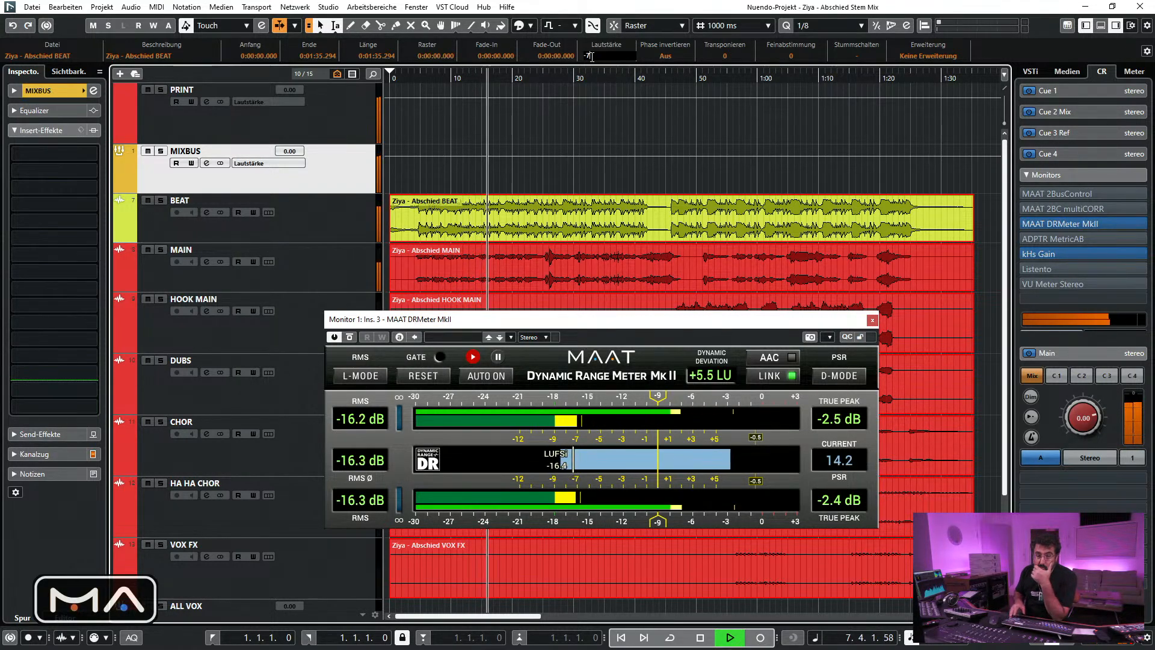
{"action": "key", "text": "Return"}
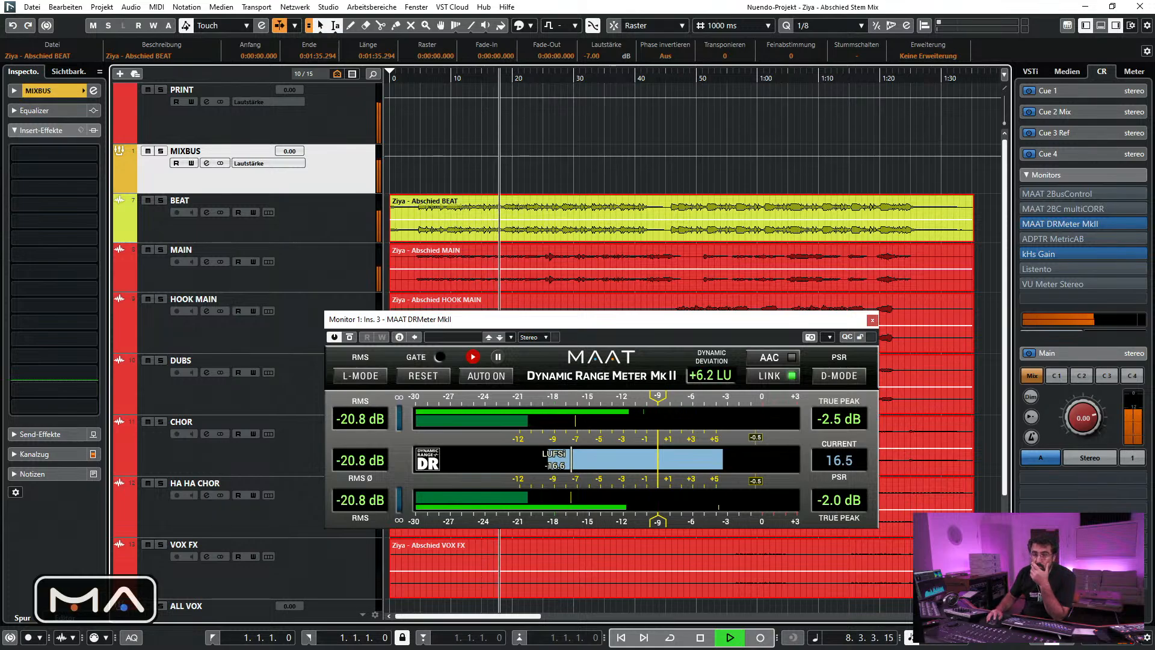
{"action": "left_click", "coordinate": [571, 76]}
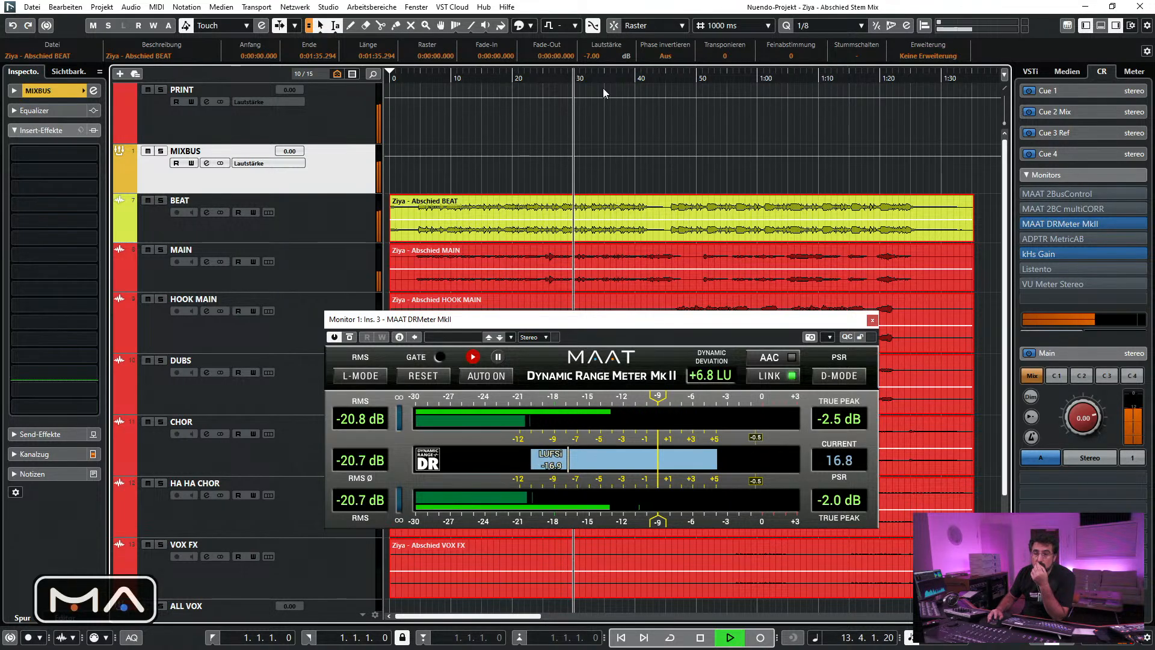
{"action": "left_click", "coordinate": [663, 79]}
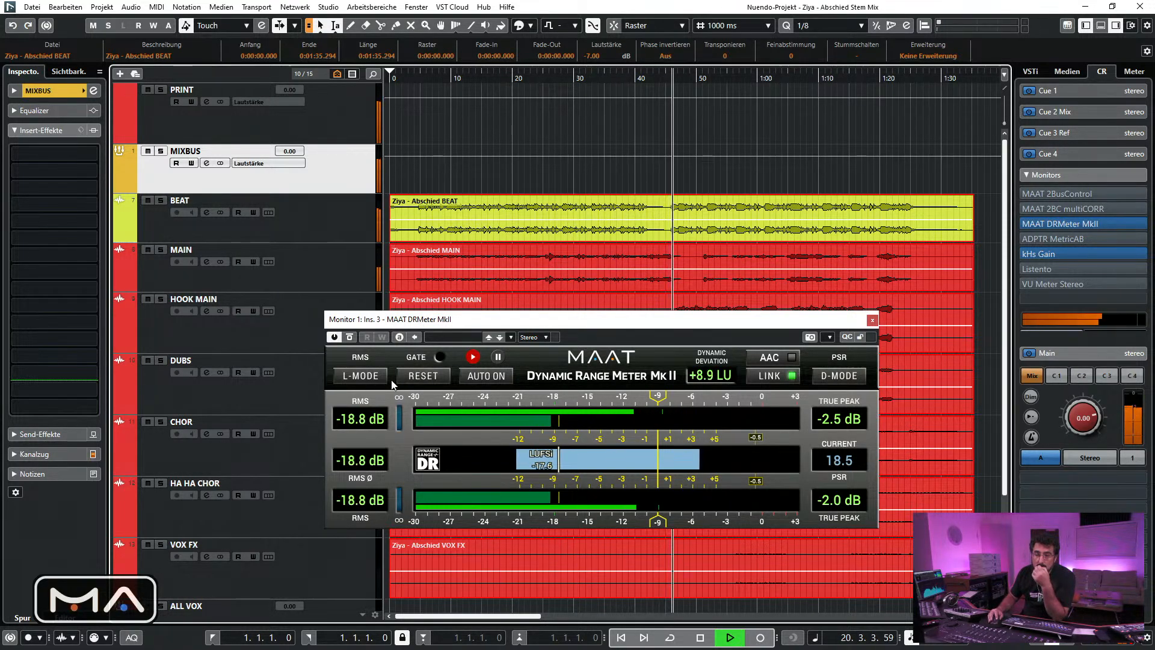
Shift the MIXBUS pre/post-fader insert divider upward so that insert slot 13 becomes a post-fader slot
{"action": "left_click", "coordinate": [301, 124]}
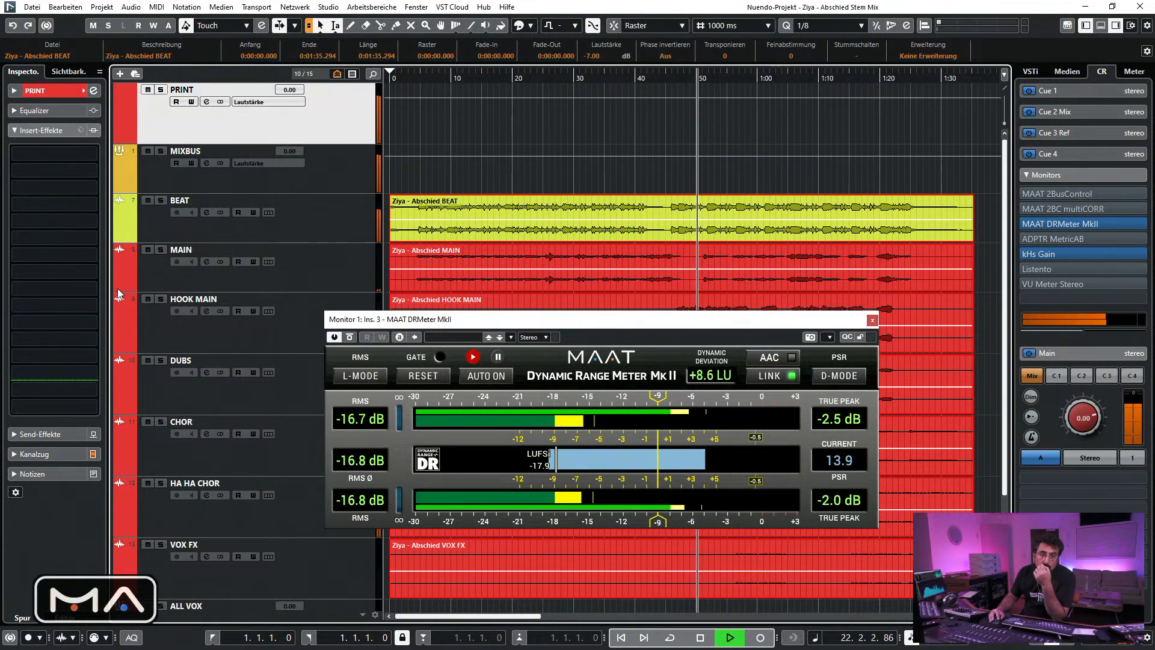
{"action": "left_click", "coordinate": [305, 175]}
{"action": "left_click", "coordinate": [91, 388]}
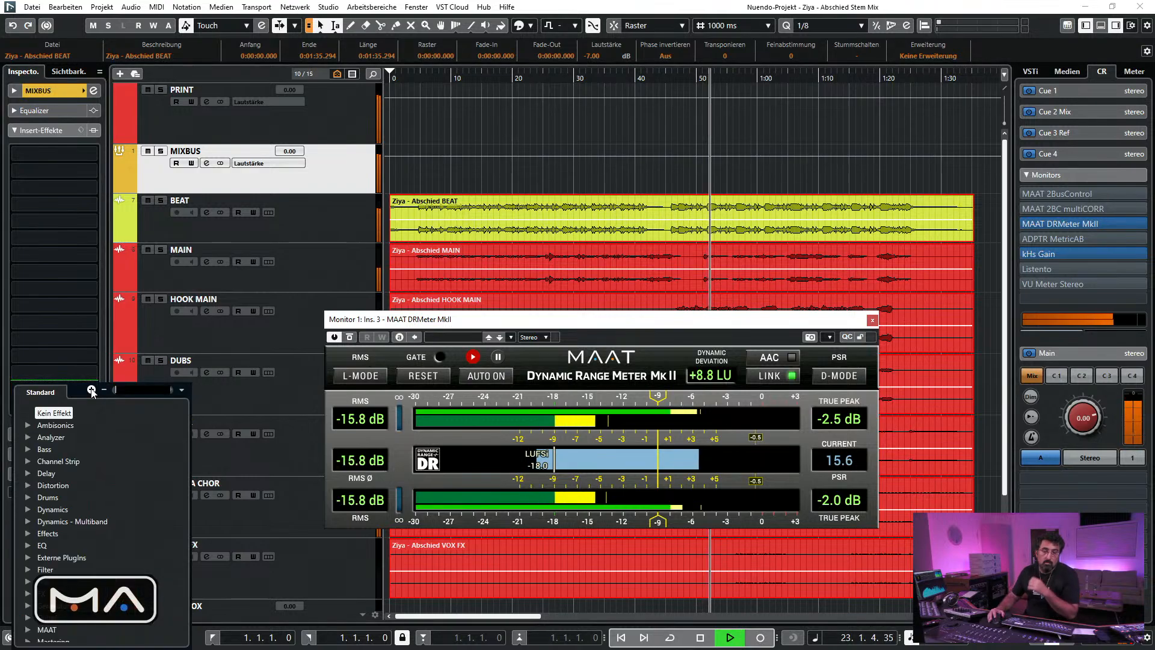
{"action": "left_click", "coordinate": [60, 379]}
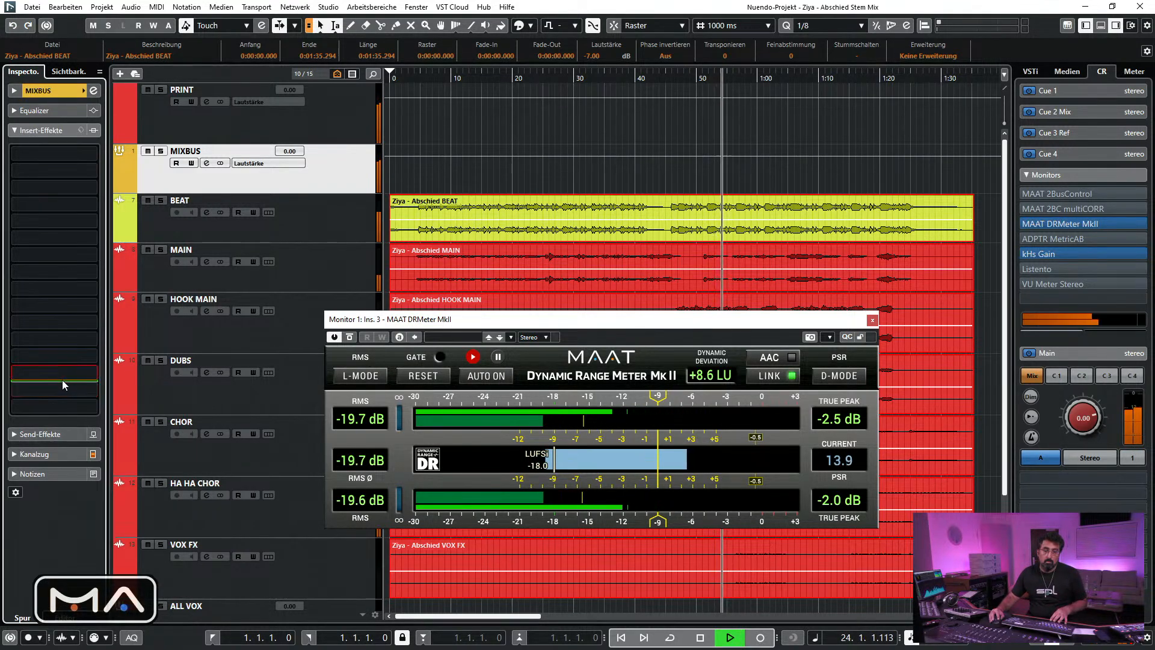
{"action": "mouse_move", "coordinate": [63, 381]}
{"action": "left_mouse_down"}
{"action": "mouse_move", "coordinate": [72, 348]}
{"action": "mouse_move", "coordinate": [41, 381]}
{"action": "mouse_move", "coordinate": [62, 358]}
{"action": "left_mouse_up"}
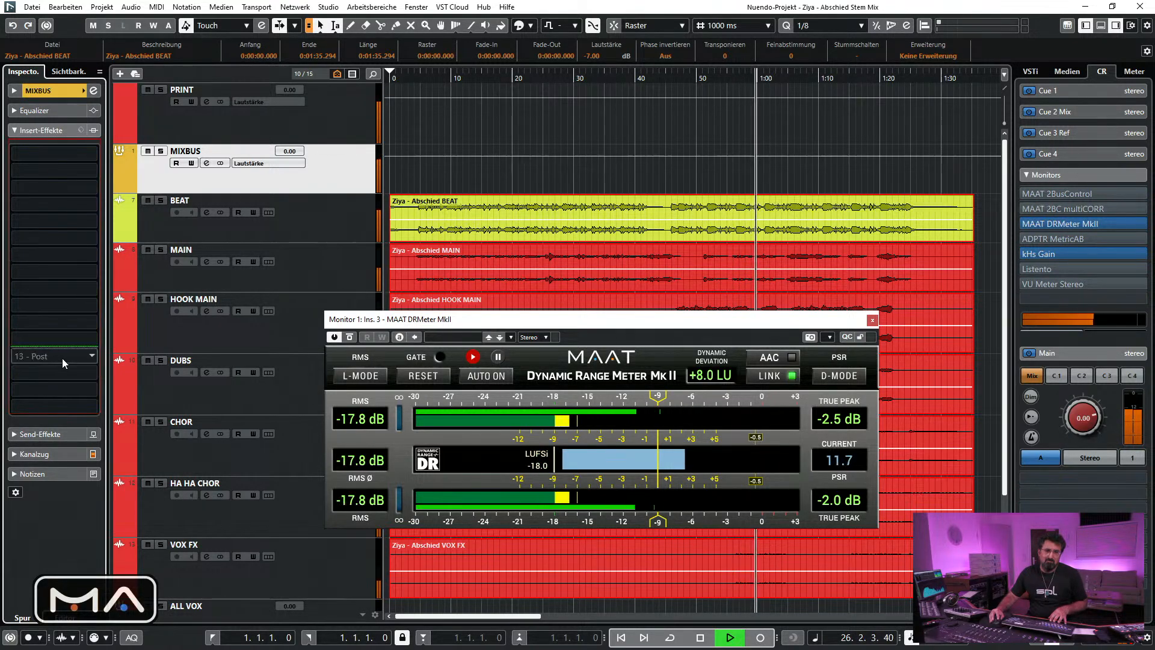
Find the FabFilter Pro-L 2 limiter and load it into MIXBUS post-fader insert slot 13
{"action": "left_click", "coordinate": [93, 356]}
{"action": "type", "text": "fab"}
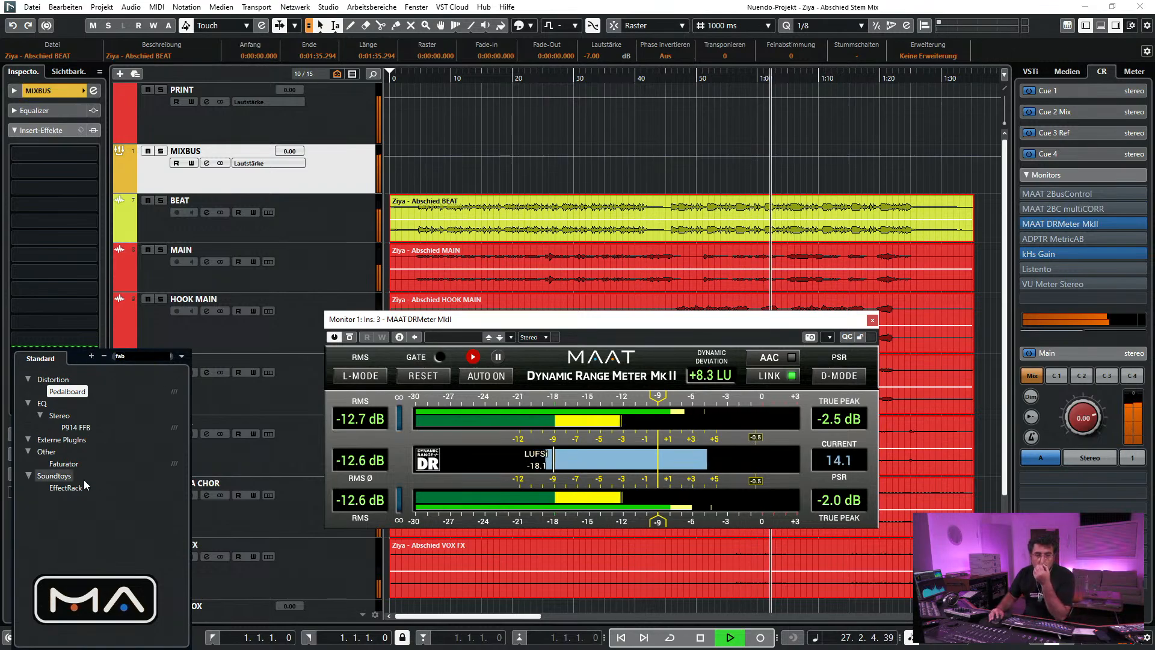
{"action": "key", "text": "BackSpace"}
{"action": "key", "text": "BackSpace"}
{"action": "key", "text": "BackSpace"}
{"action": "type", "text": "pro"}
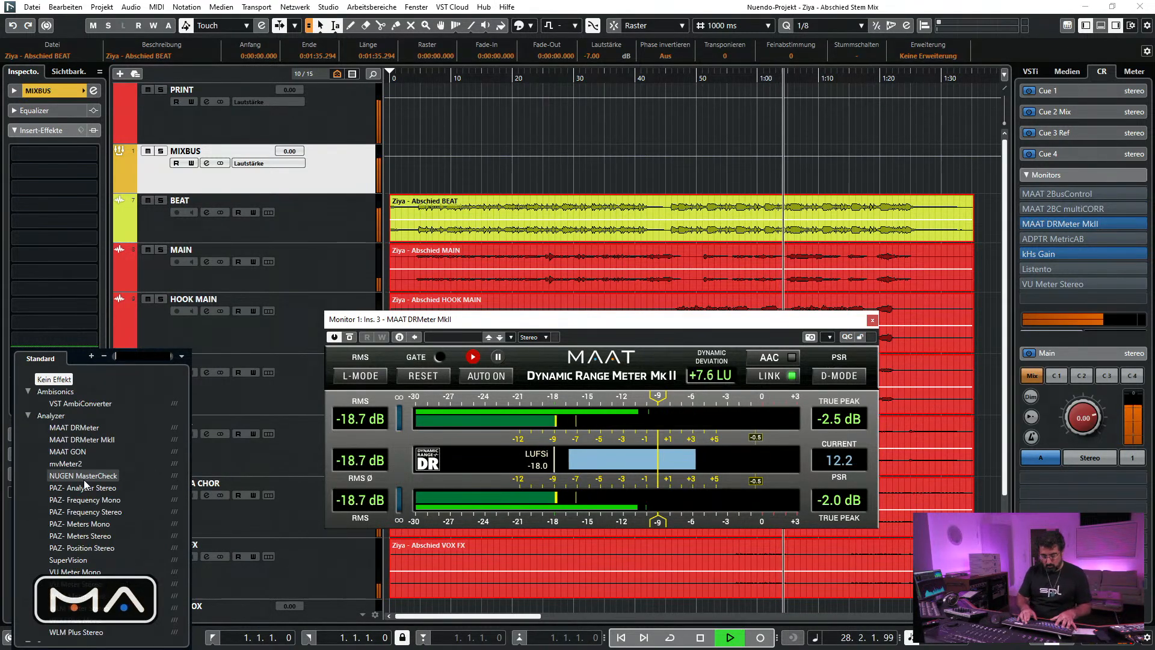
{"action": "left_click", "coordinate": [84, 427]}
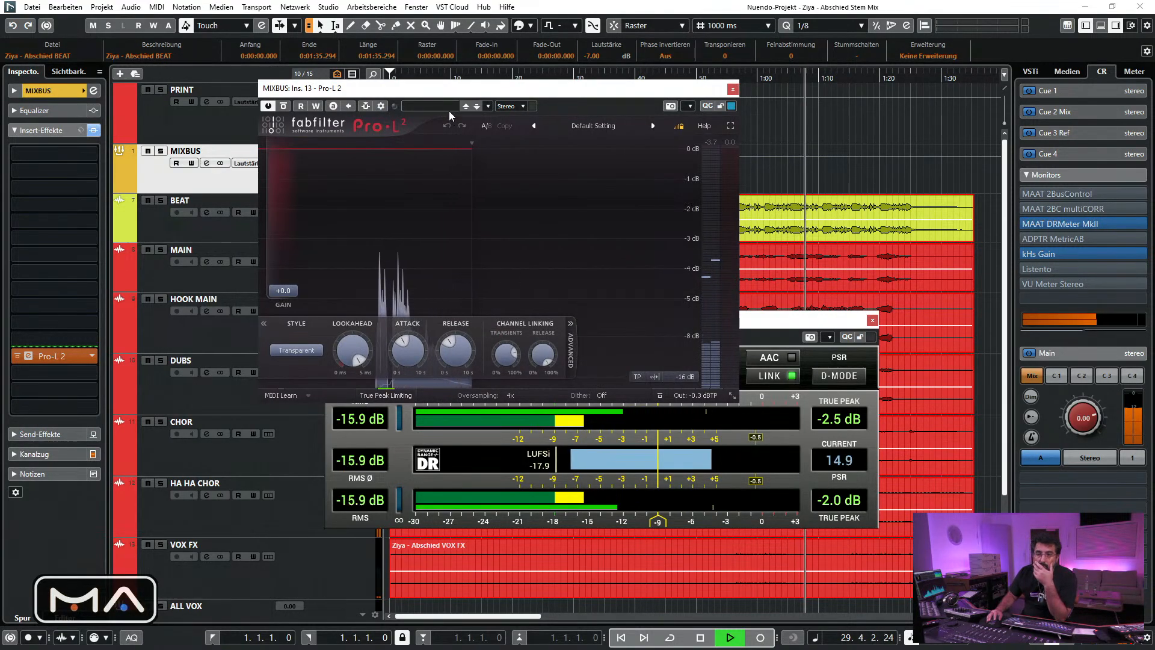
{"action": "left_click", "coordinate": [446, 107]}
{"action": "left_click", "coordinate": [569, 99]}
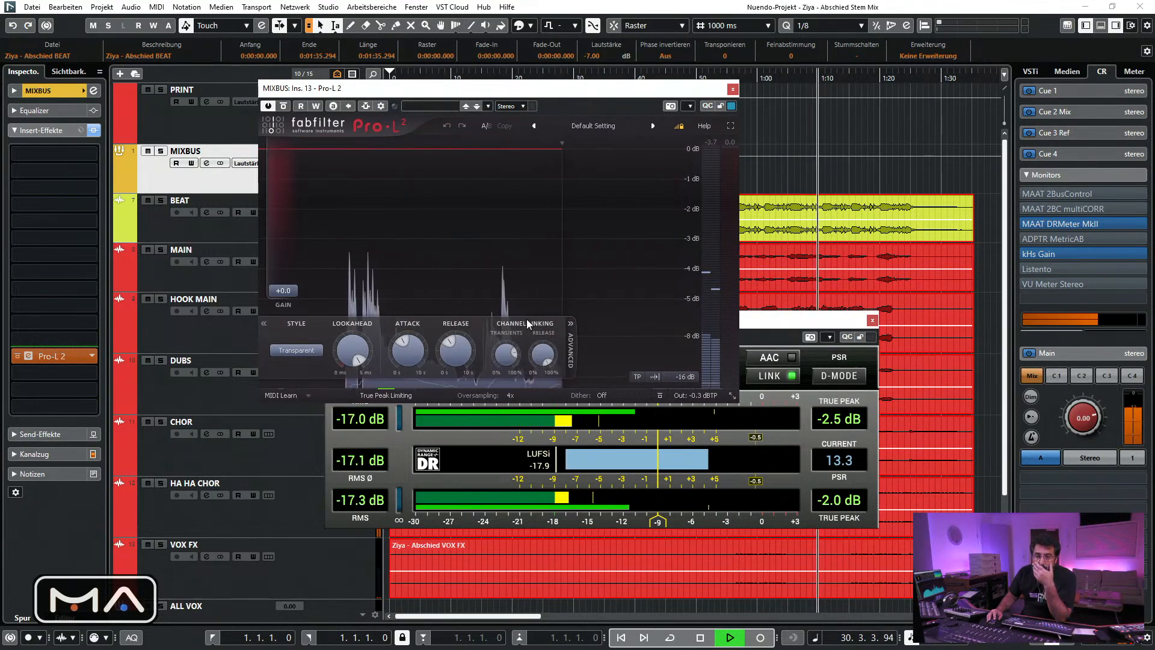
{"action": "left_click", "coordinate": [607, 122]}
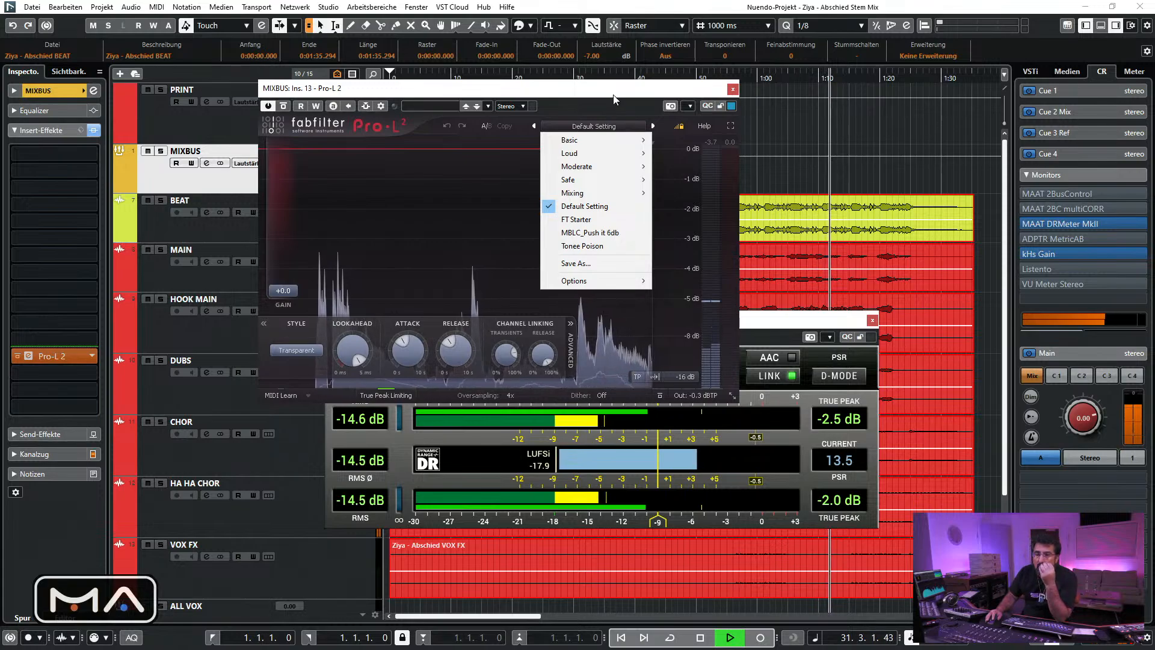
{"action": "left_click", "coordinate": [342, 291]}
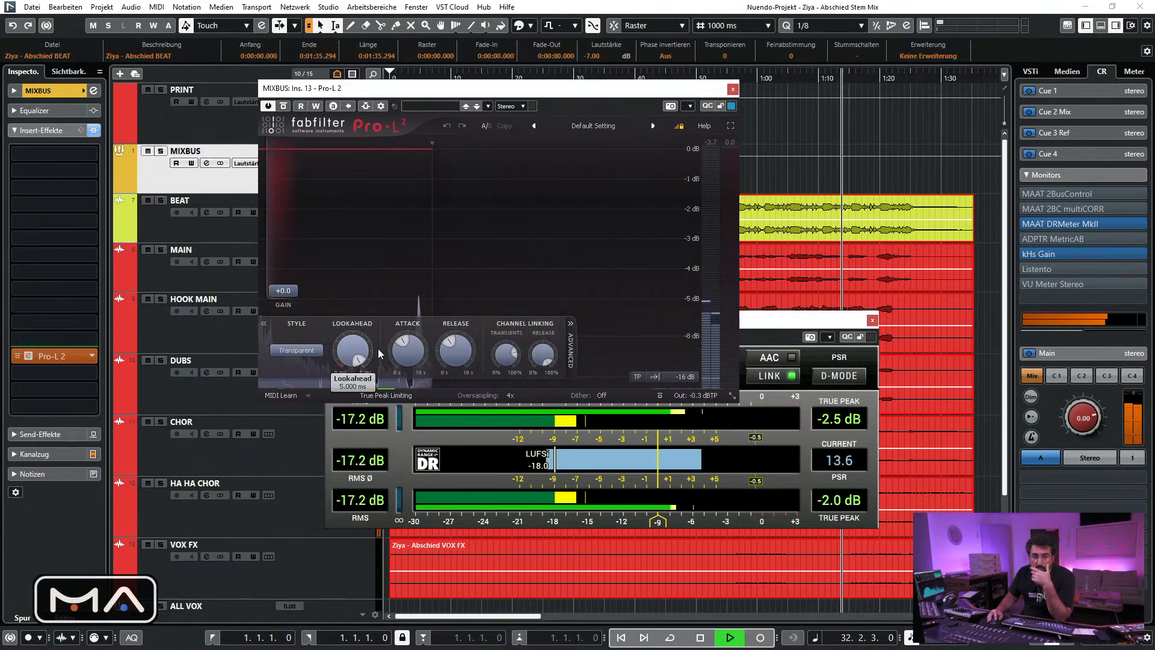
Set Pro-L 2's attack to maximum, release to minimum, output level to 0.0 dB and oversampling to 32x
{"action": "mouse_move", "coordinate": [357, 349]}
{"action": "left_click_drag", "start_coordinate": [408, 351], "coordinate": [416, 301]}
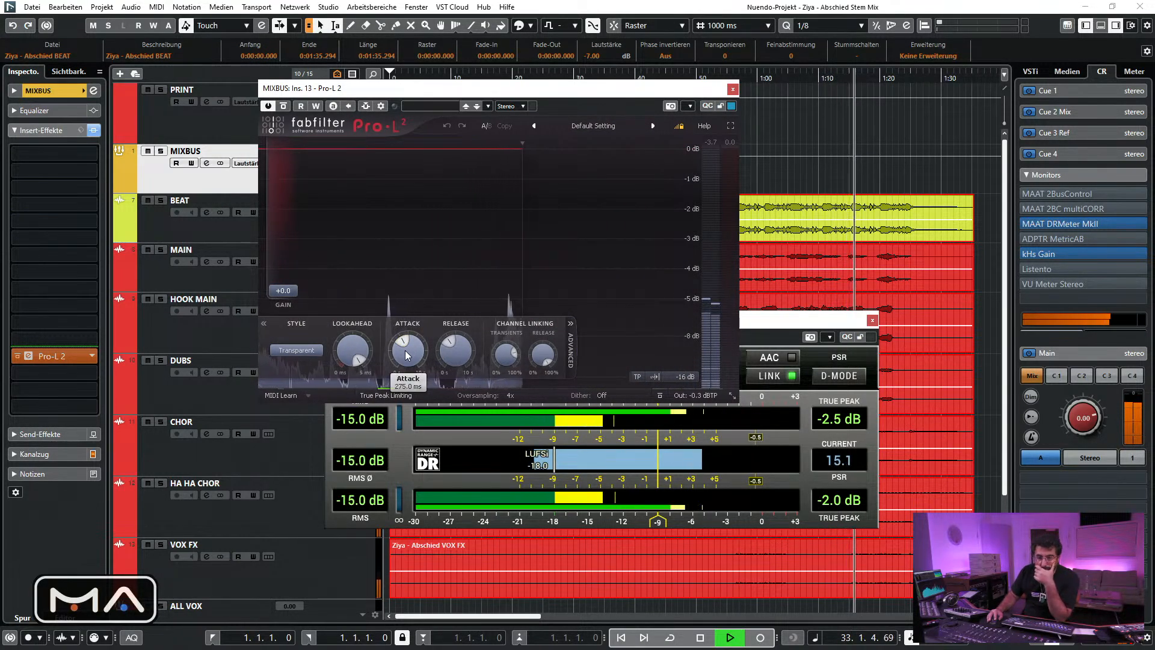
{"action": "left_click_drag", "start_coordinate": [456, 351], "coordinate": [507, 390]}
{"action": "mouse_move", "coordinate": [505, 360]}
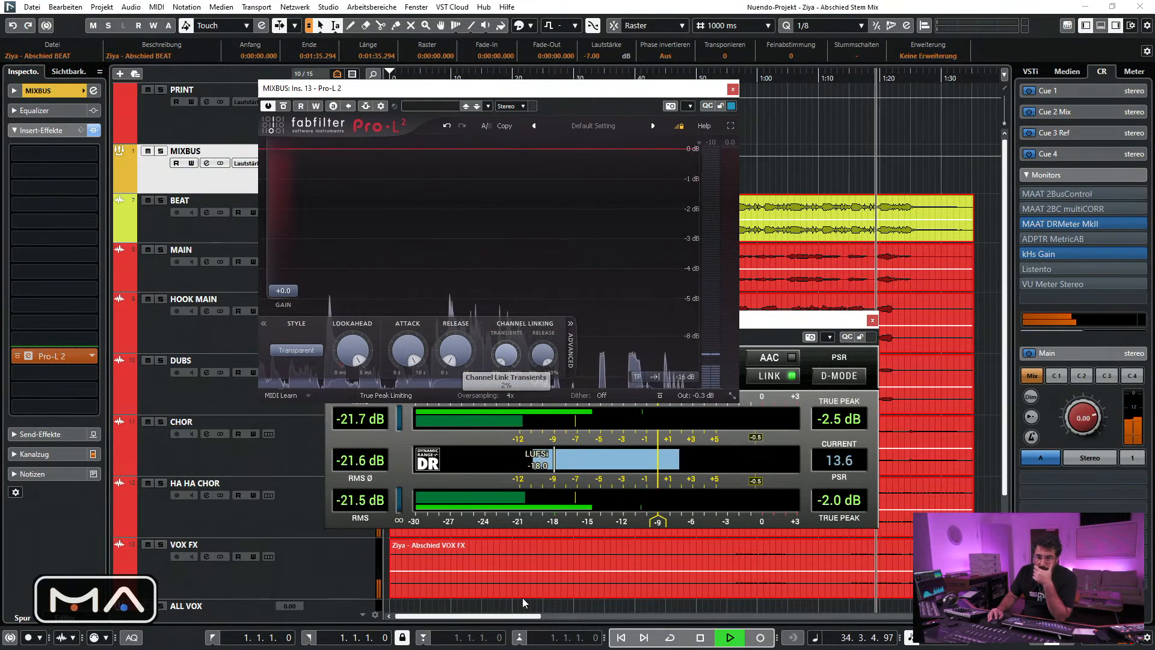
{"action": "double_click", "coordinate": [695, 388]}
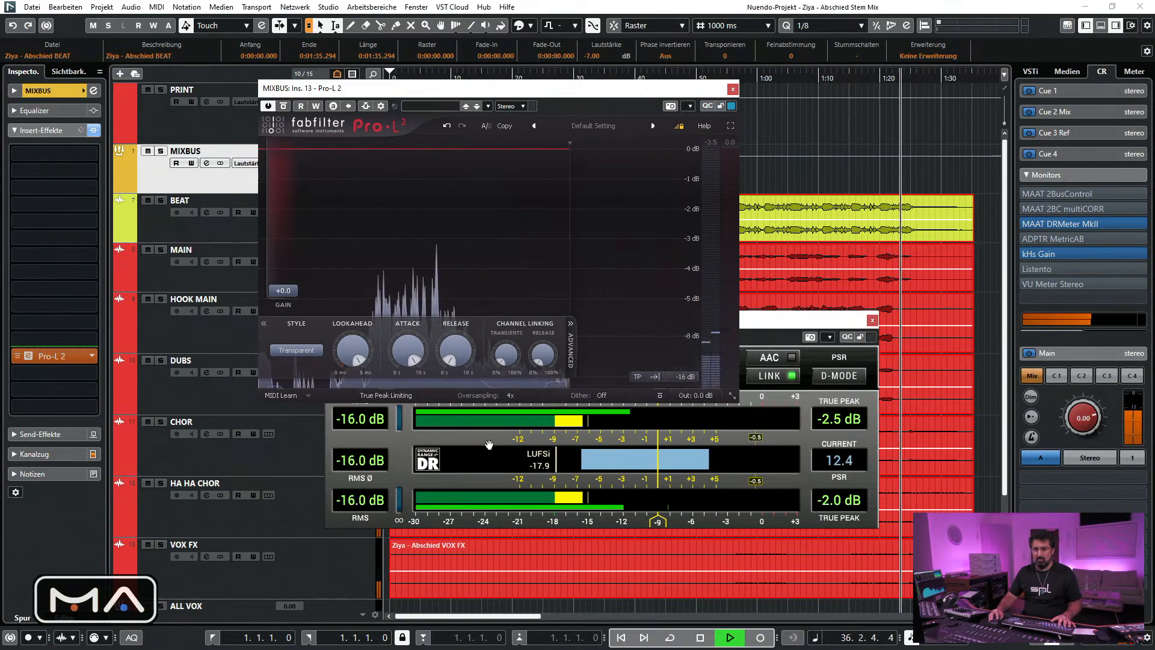
{"action": "left_click", "coordinate": [511, 400]}
{"action": "left_click", "coordinate": [553, 477]}
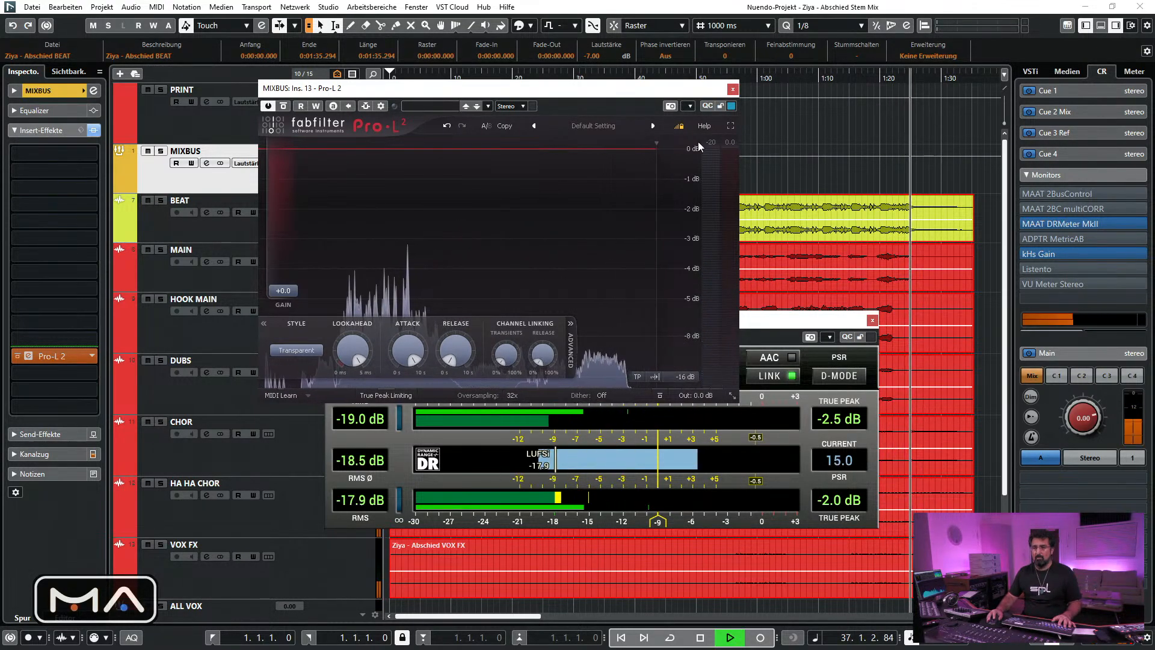
Play from about 0:30, raise the Pro-L 2 gain to +7.0 dB, and close the limiter and meter windows
{"action": "left_click", "coordinate": [572, 76]}
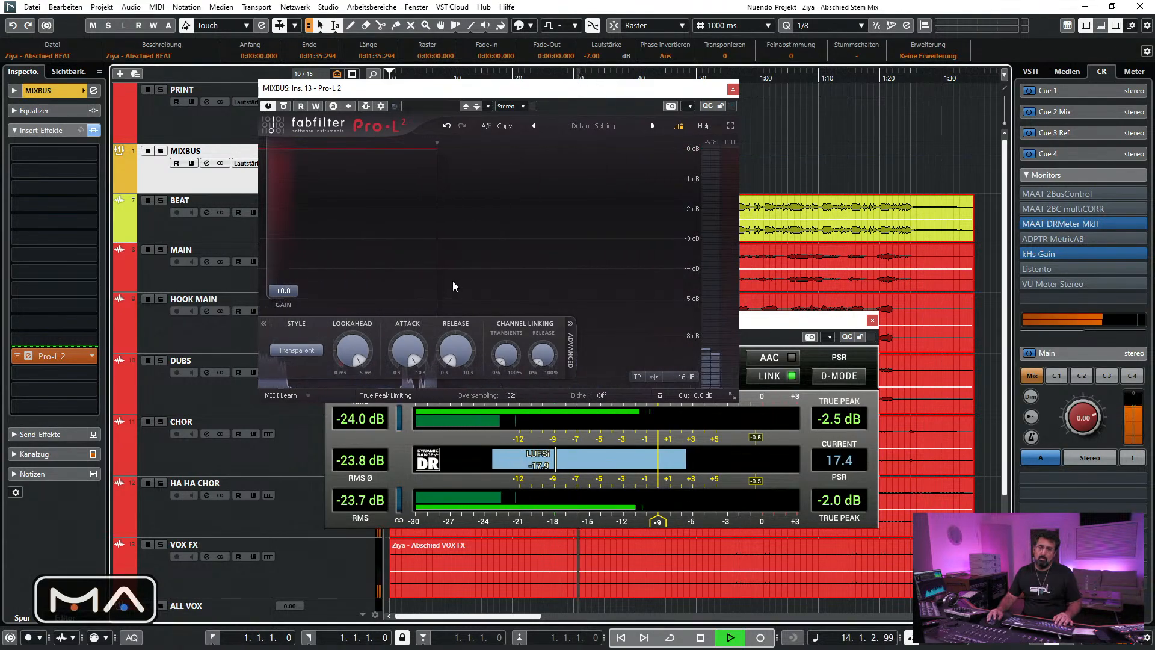
{"action": "left_click_drag", "start_coordinate": [499, 88], "coordinate": [671, 123]}
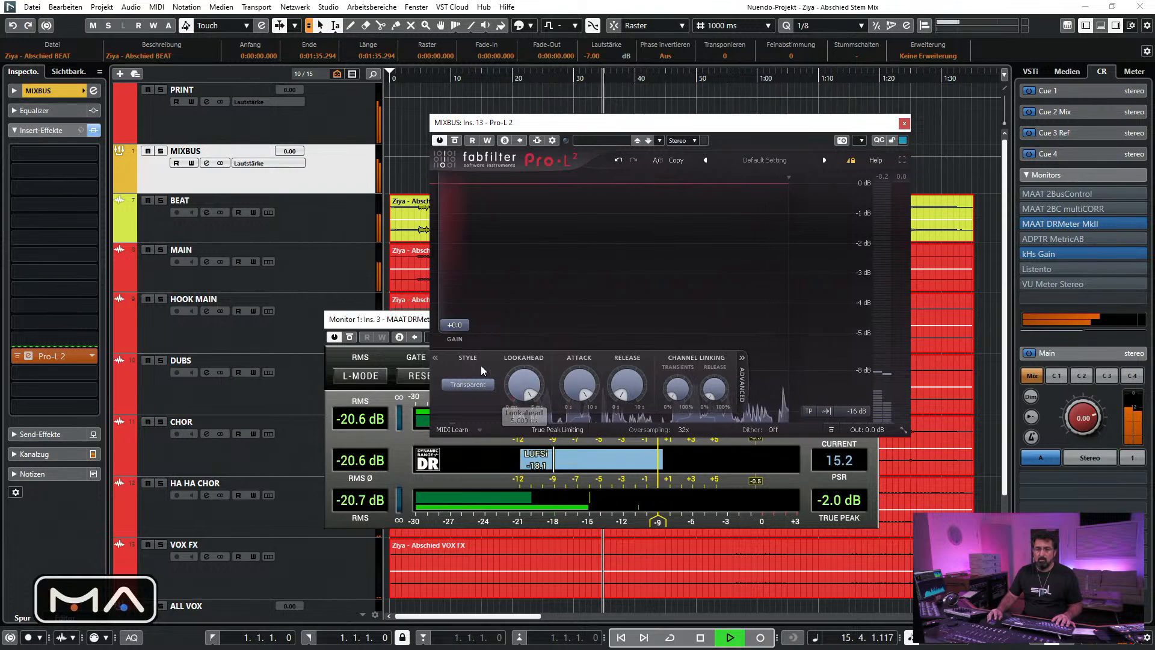
{"action": "scroll", "coordinate": [455, 325], "scroll_direction": "up", "scroll_amount": 7}
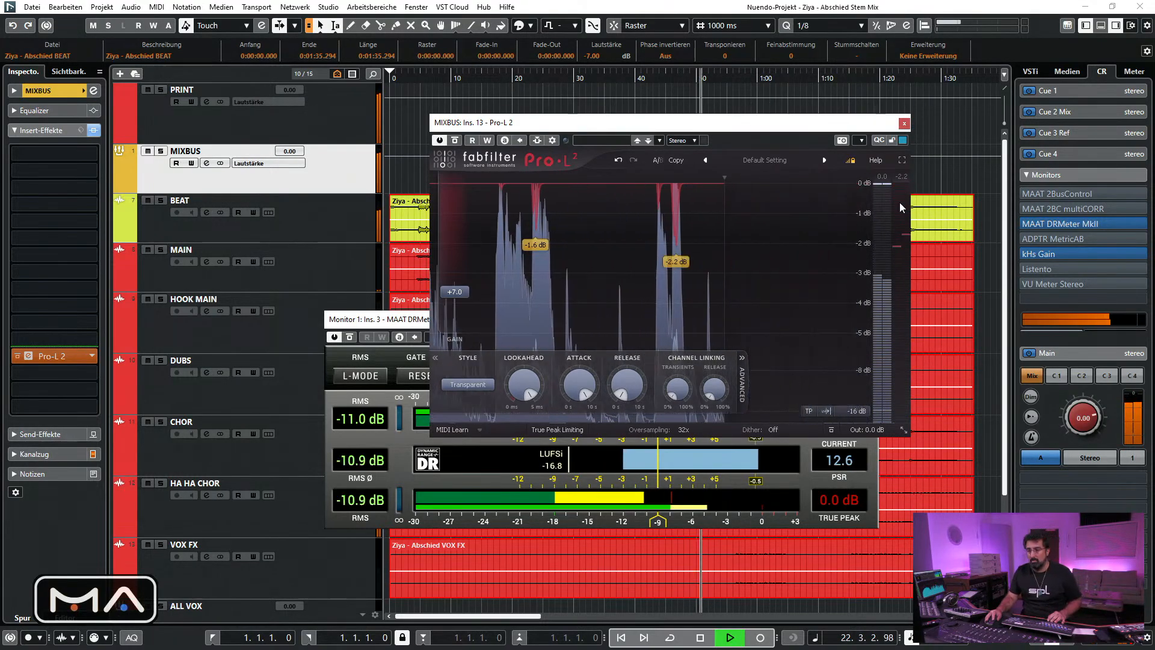
{"action": "left_click", "coordinate": [904, 123]}
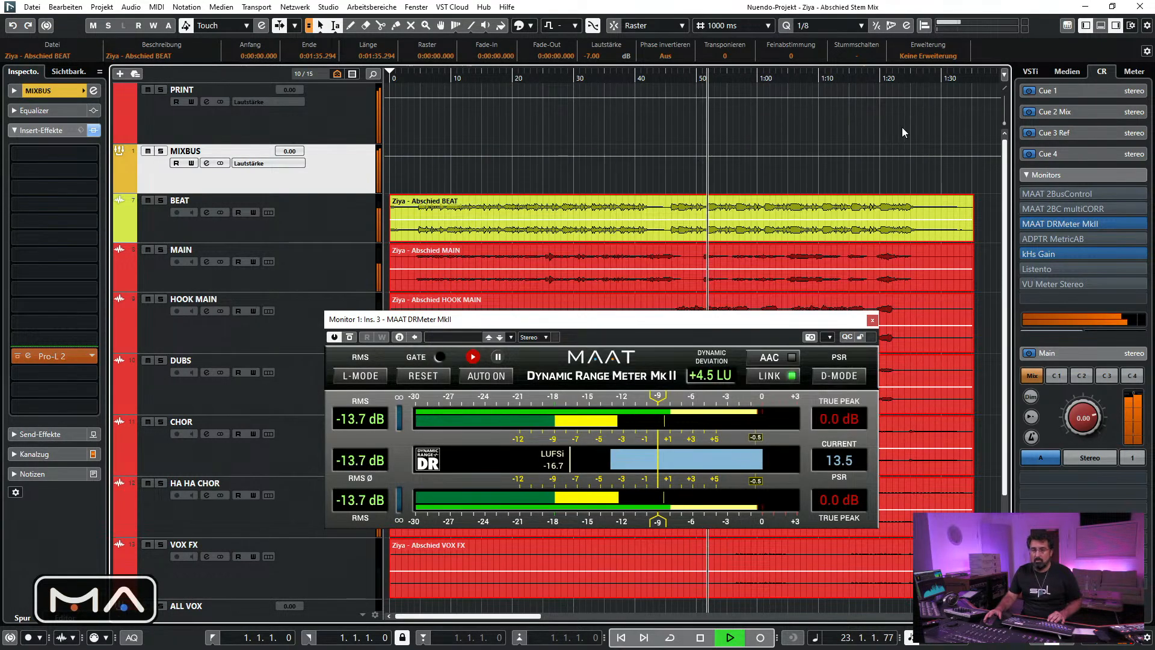
{"action": "left_click", "coordinate": [871, 319]}
Find the external hardware plug-in Master Chain and load it into the first insert slot of MIXBUS
{"action": "left_click", "coordinate": [339, 223]}
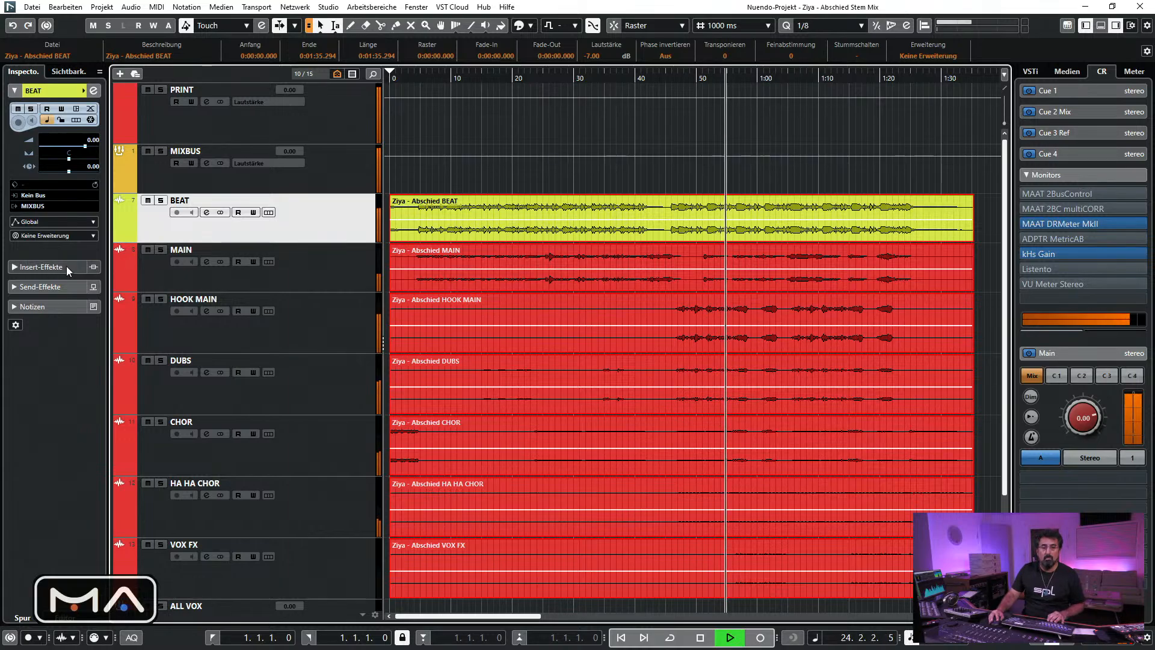
{"action": "left_click", "coordinate": [325, 171]}
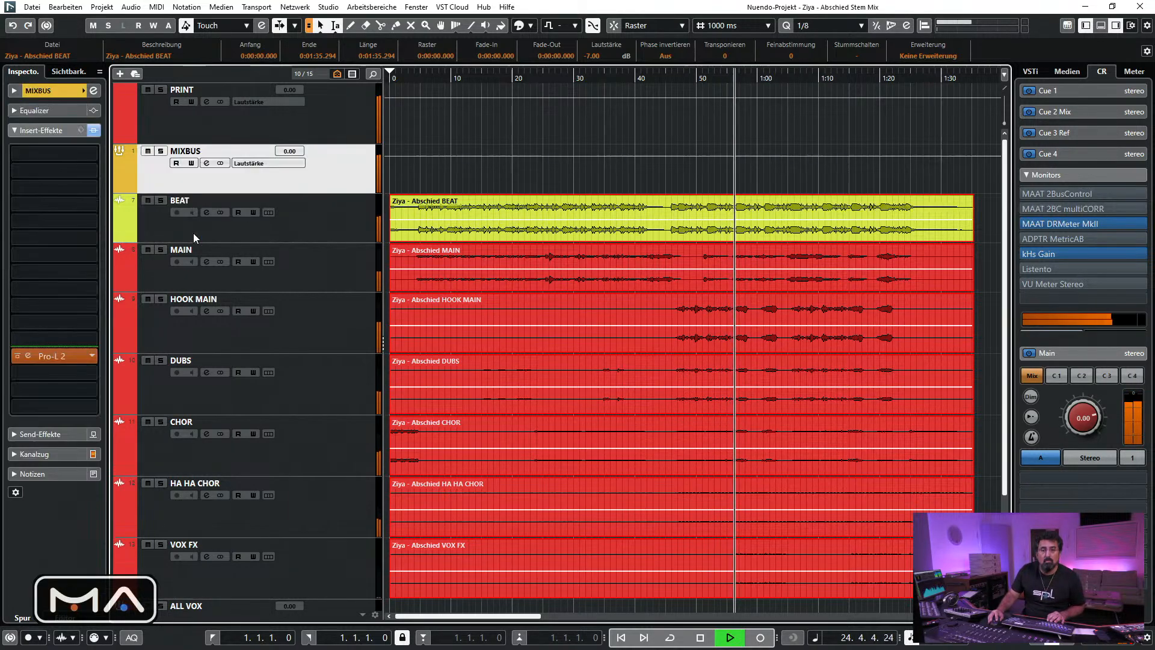
{"action": "left_click", "coordinate": [92, 154]}
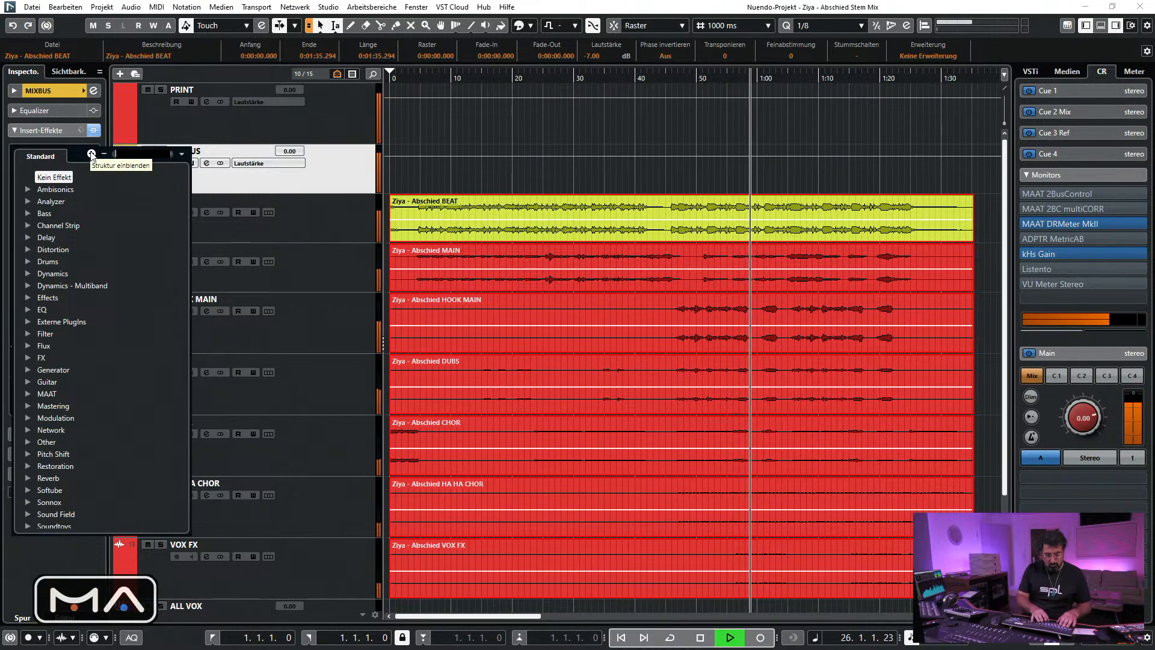
{"action": "type", "text": "master"}
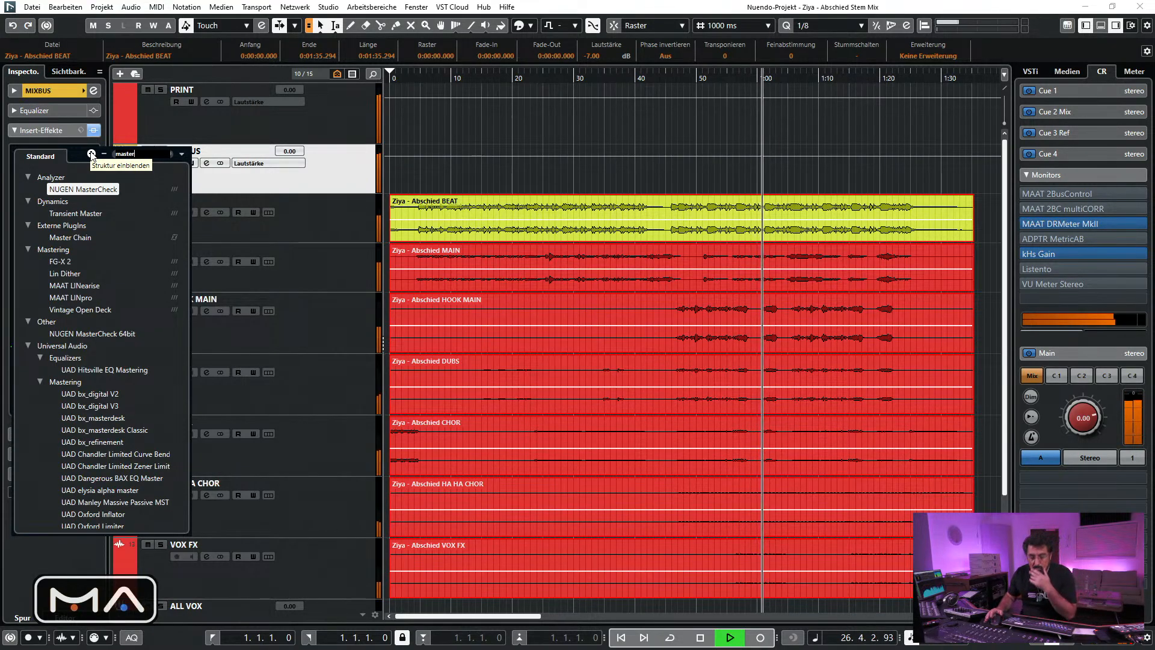
{"action": "key", "text": "BackSpace"}
{"action": "key", "text": "BackSpace"}
{"action": "key", "text": "BackSpace"}
{"action": "key", "text": "BackSpace"}
{"action": "key", "text": "BackSpace"}
{"action": "type", "text": "extern"}
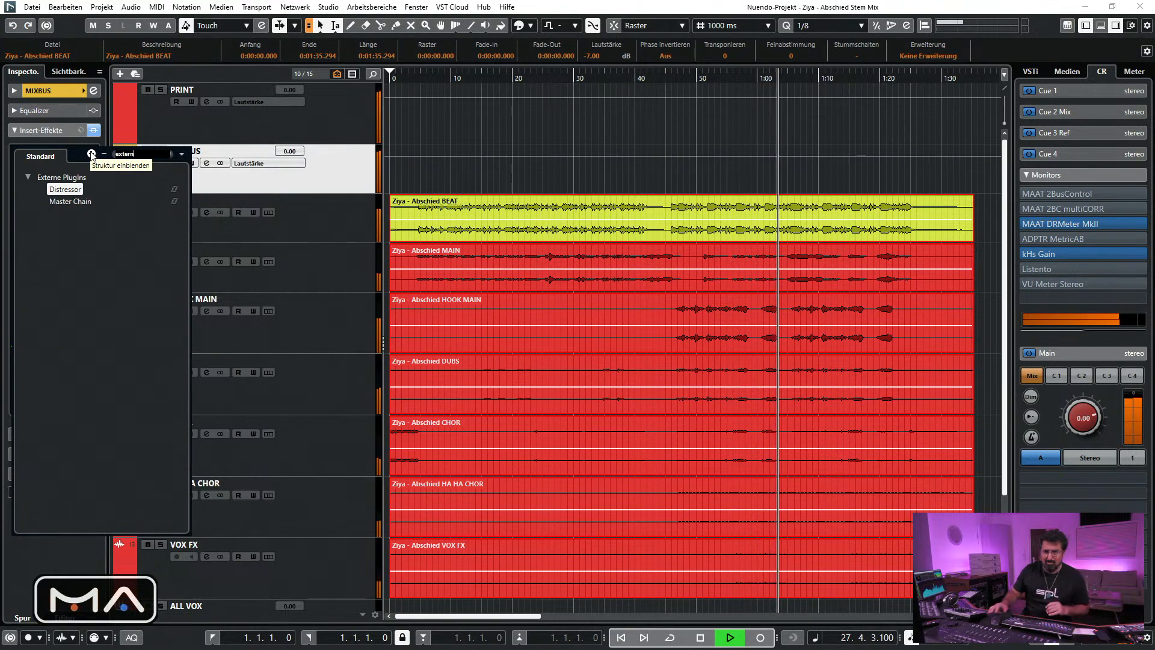
{"action": "left_click", "coordinate": [76, 201]}
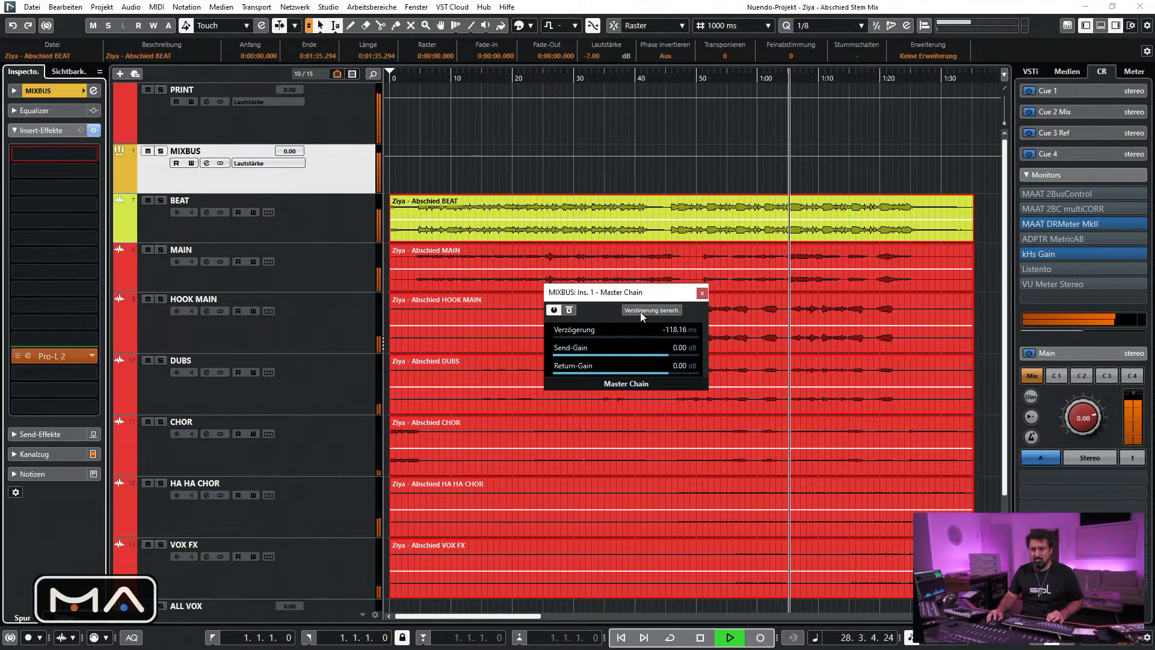
Load the _dione compressor into MIXBUS insert slot 2, link it to its hardware unit, and move its window aside
{"action": "left_click", "coordinate": [471, 76]}
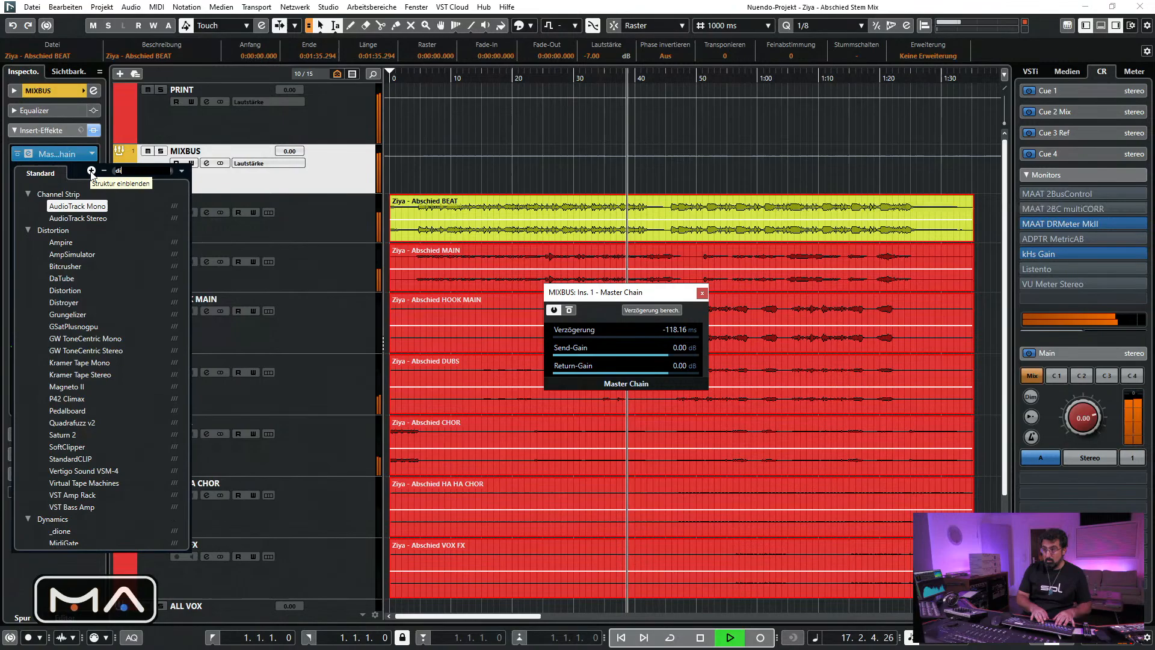
{"action": "type", "text": "one"}
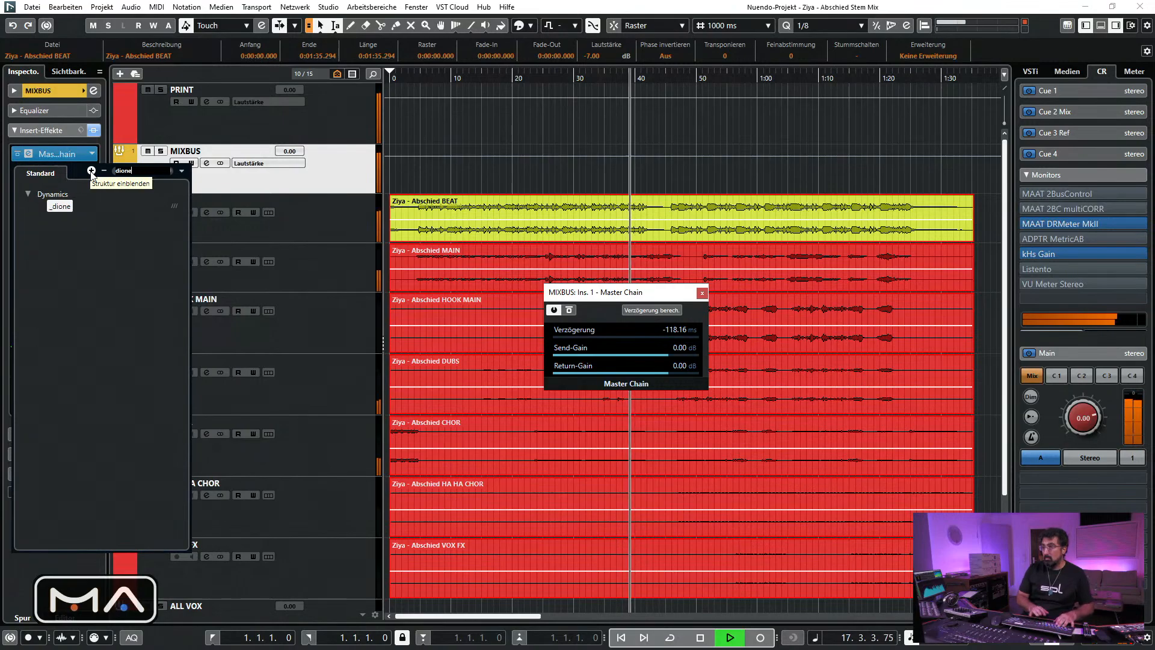
{"action": "left_click", "coordinate": [60, 208]}
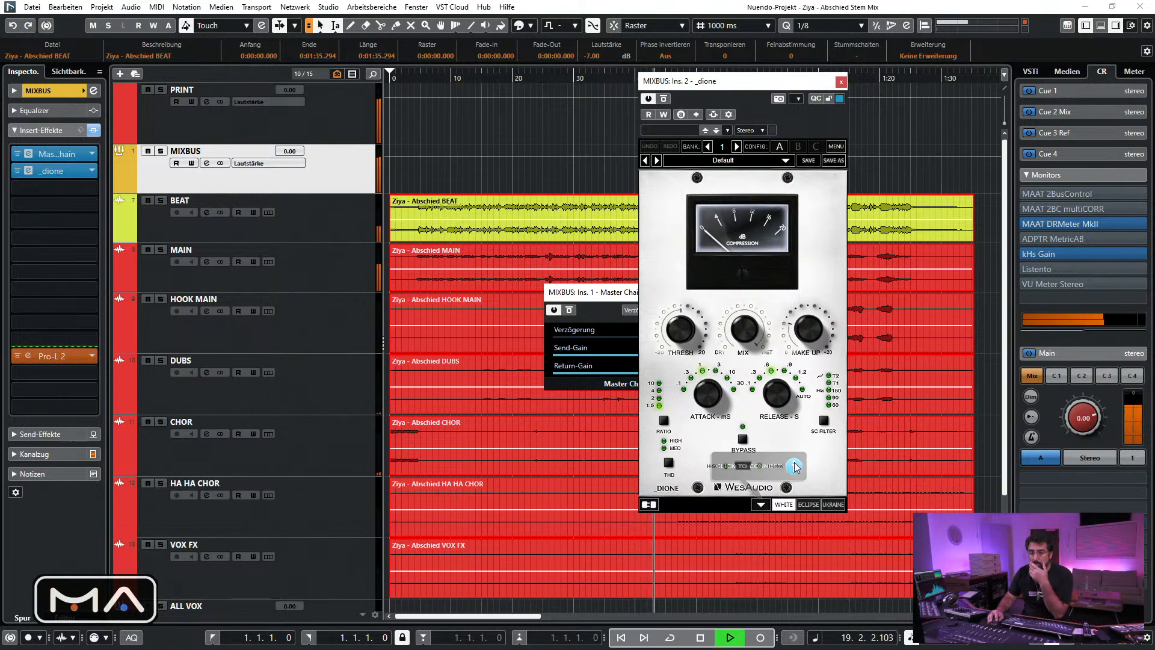
{"action": "left_click", "coordinate": [761, 504]}
{"action": "left_click", "coordinate": [773, 511]}
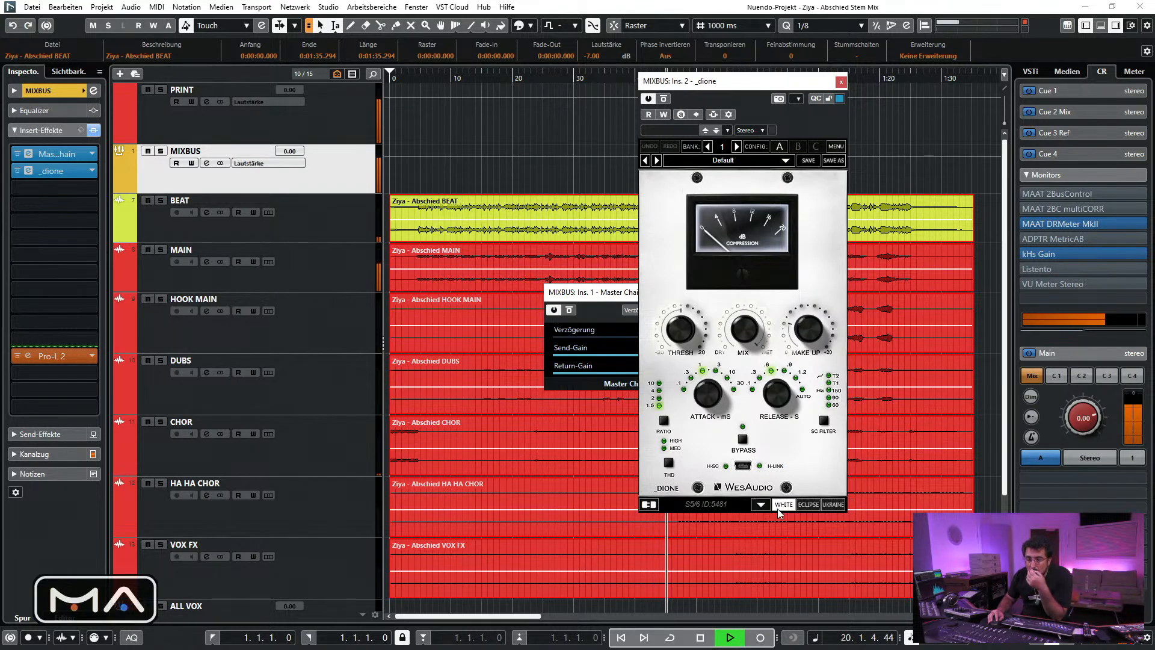
{"action": "left_click_drag", "start_coordinate": [758, 90], "coordinate": [633, 115]}
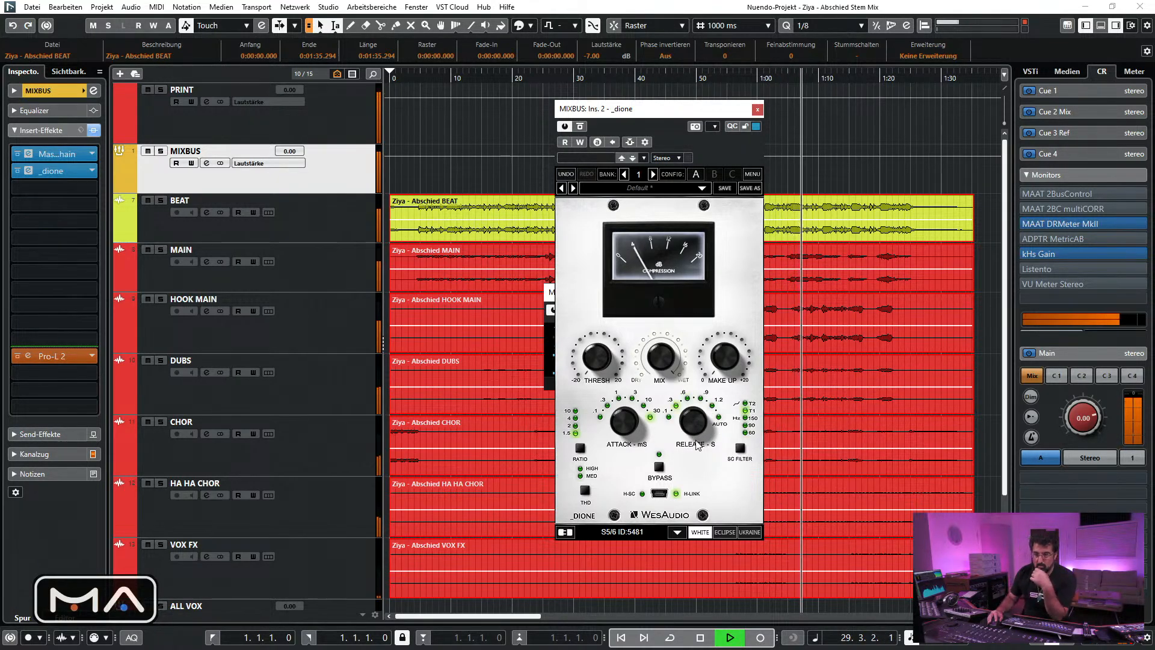
{"action": "mouse_move", "coordinate": [598, 360]}
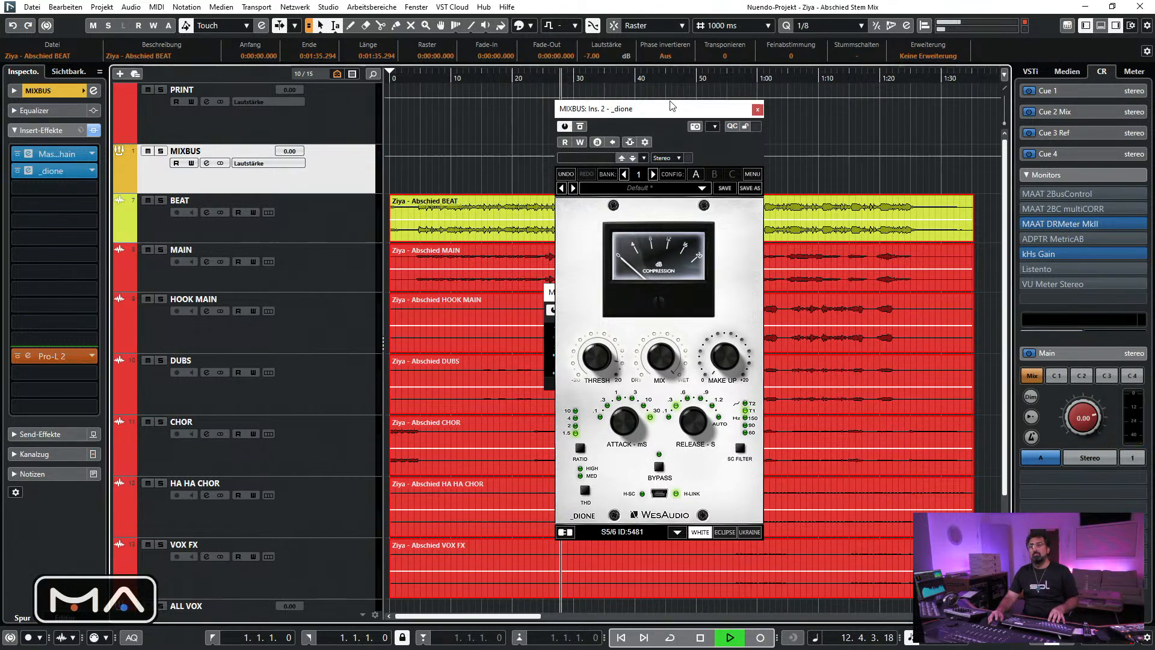
Close the _dione window, set the locator range from about 0:14 to 0:48, and stop playback
{"action": "left_click", "coordinate": [758, 109]}
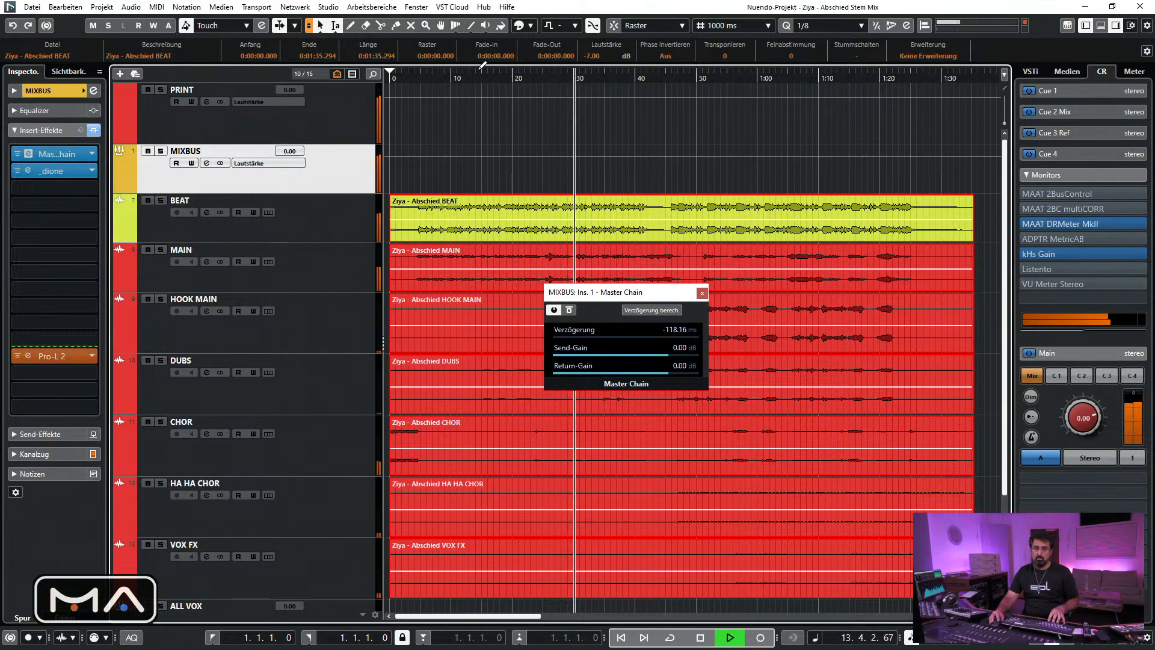
{"action": "left_click_drag", "start_coordinate": [480, 75], "coordinate": [684, 73]}
{"action": "key", "text": "space"}
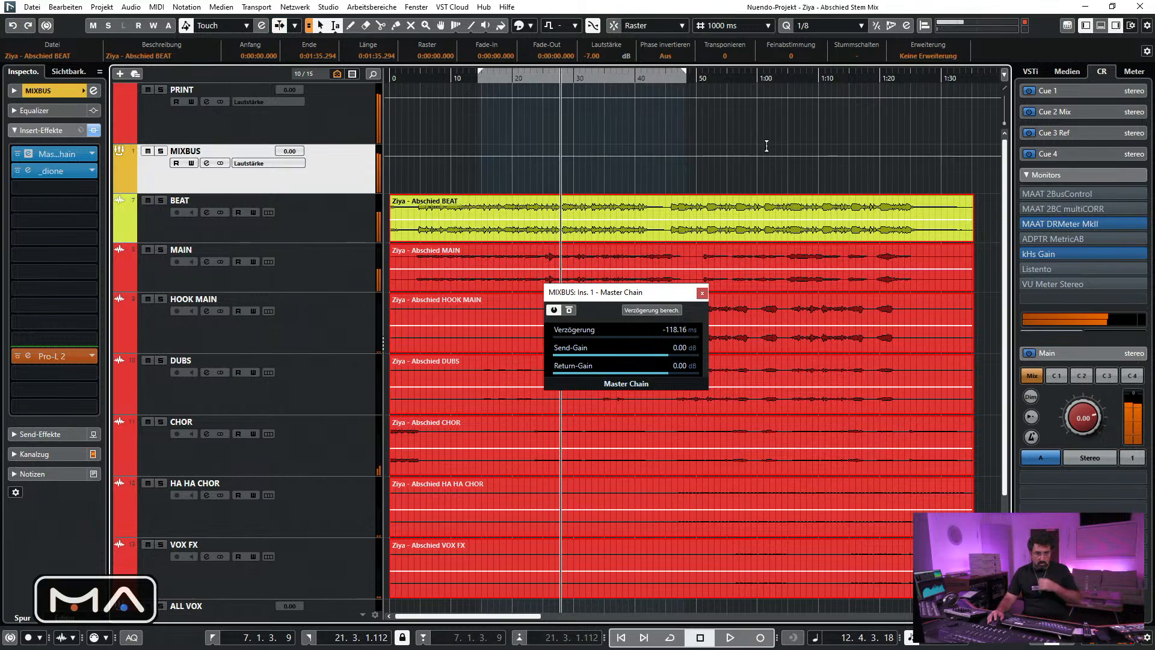
Review the Pro-L 2 limiter on MIXBUS, close the open plug-in windows, and place the playhead at about 0:14
{"action": "left_click", "coordinate": [70, 356]}
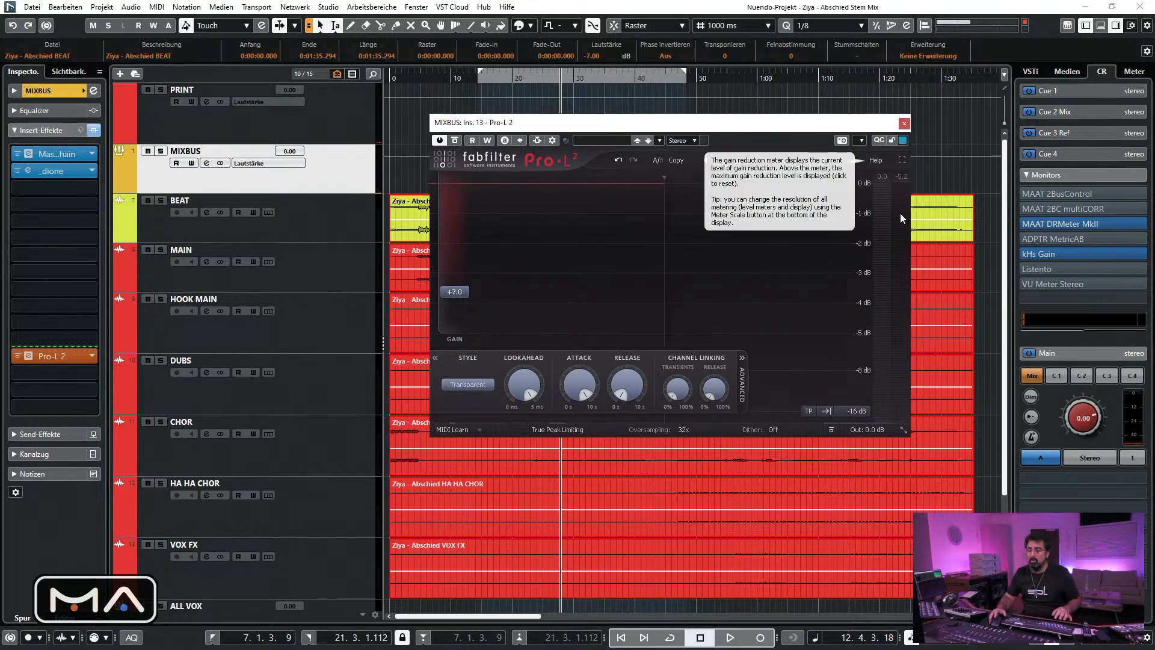
{"action": "left_click", "coordinate": [904, 123]}
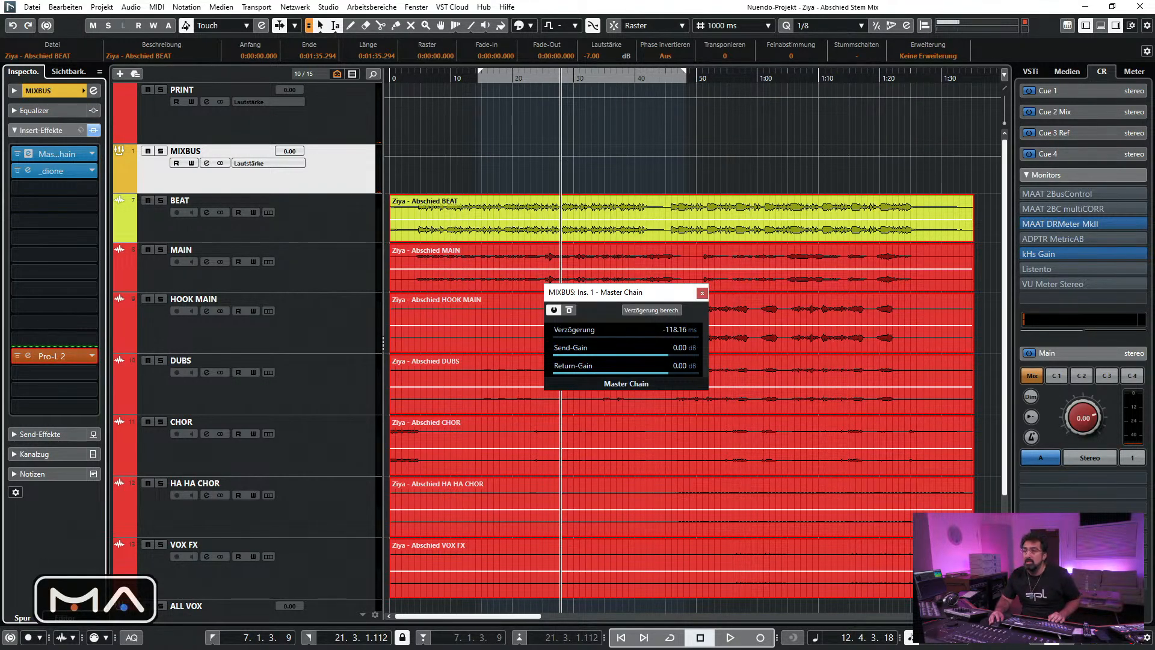
{"action": "left_click", "coordinate": [702, 293]}
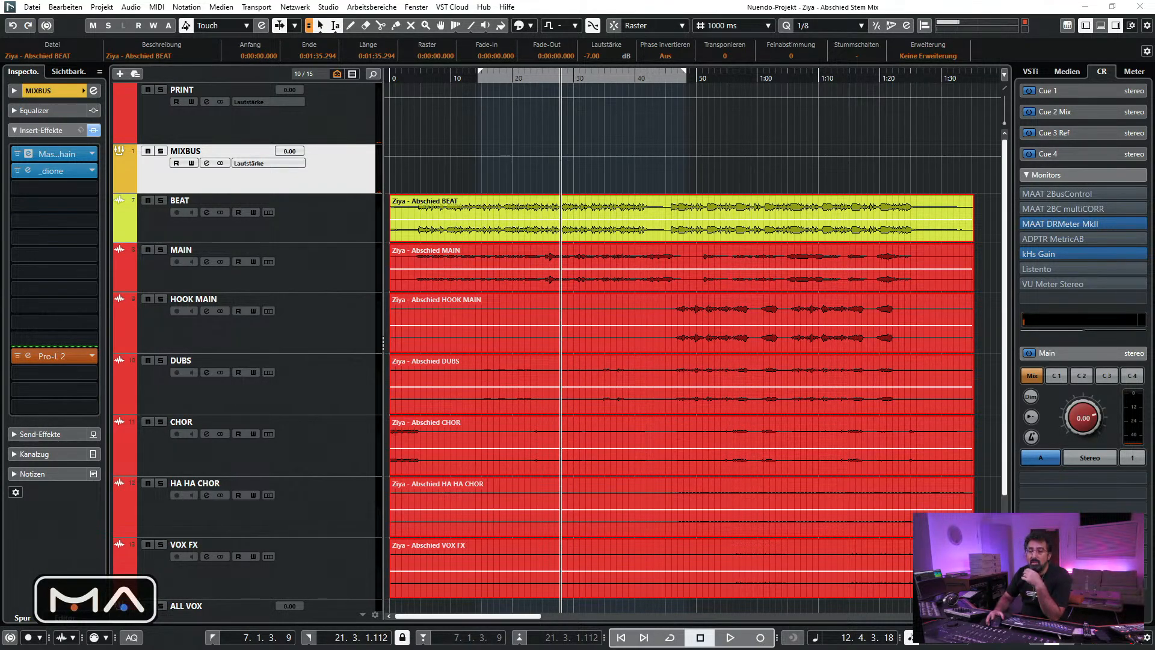
{"action": "left_click", "coordinate": [480, 76]}
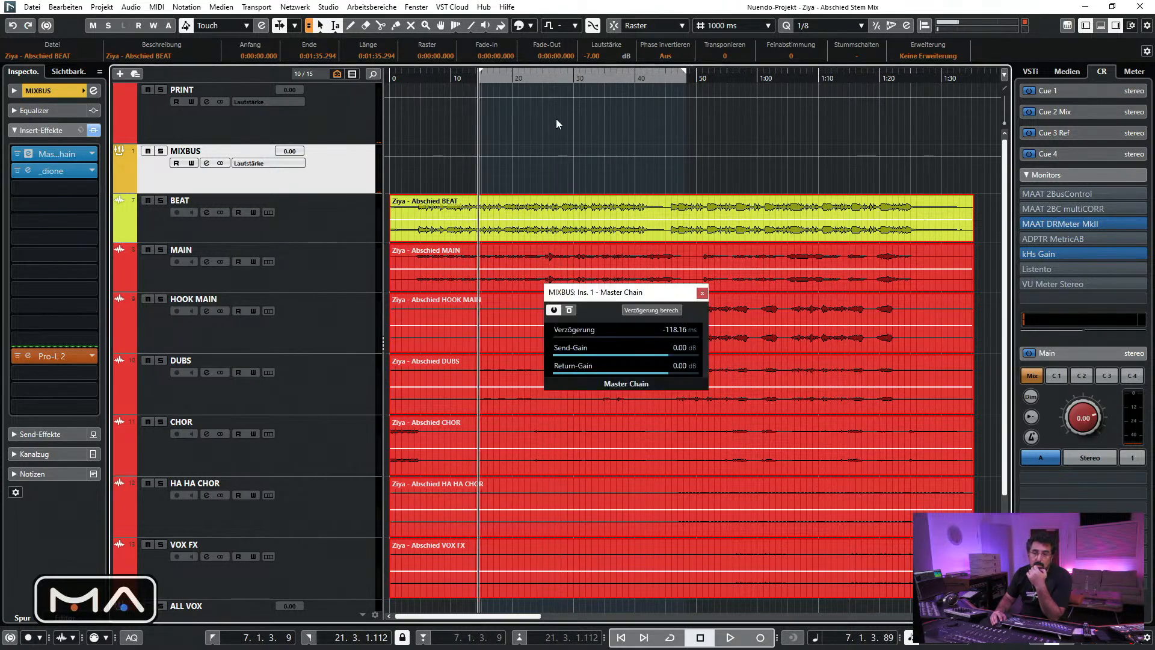
{"action": "left_click", "coordinate": [702, 294]}
Select the BEAT track, enlarge its height for a clear view of the waveform, and start playback from about 0:14
{"action": "left_click", "coordinate": [349, 219]}
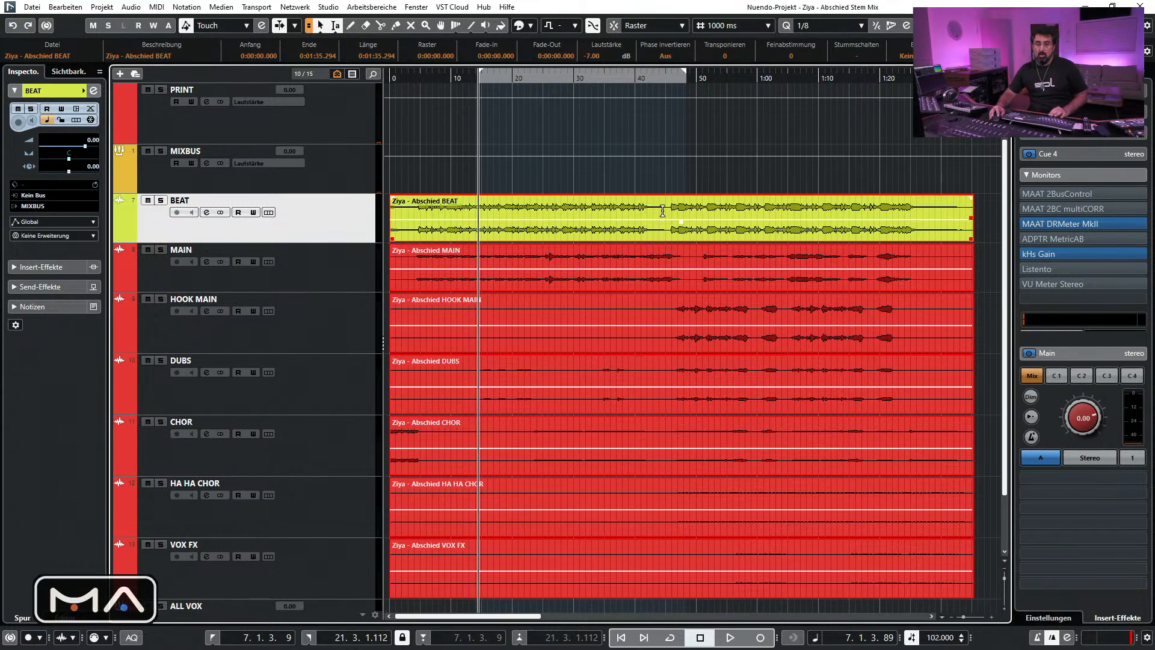
{"action": "left_click_drag", "start_coordinate": [335, 242], "coordinate": [362, 378]}
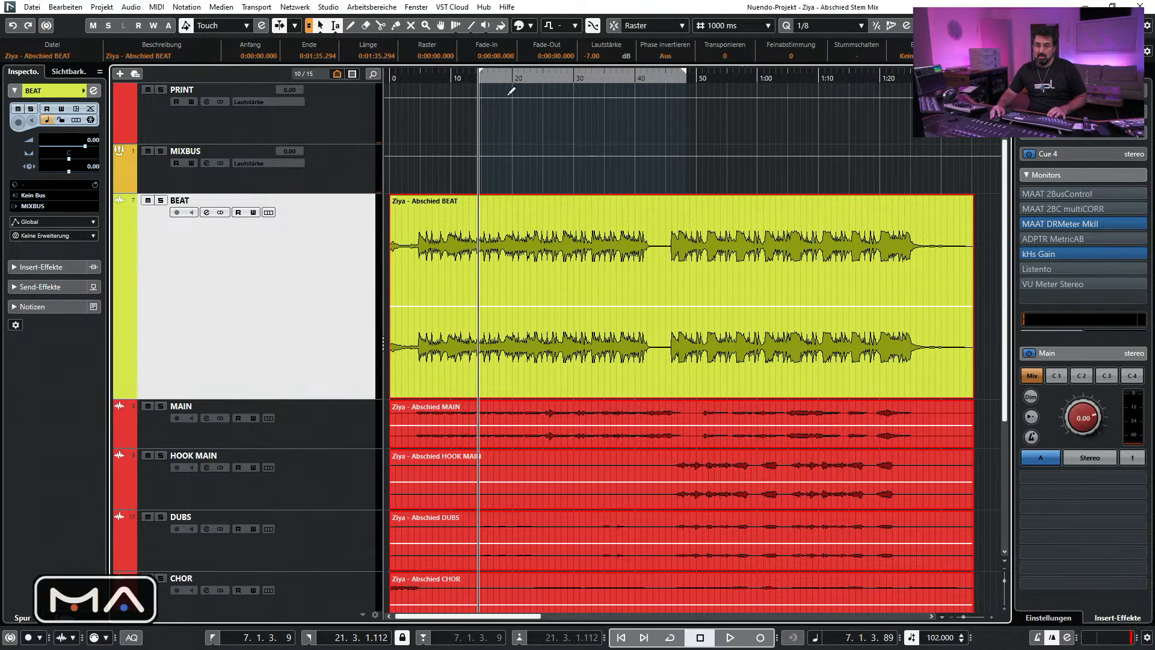
{"action": "key", "text": "space"}
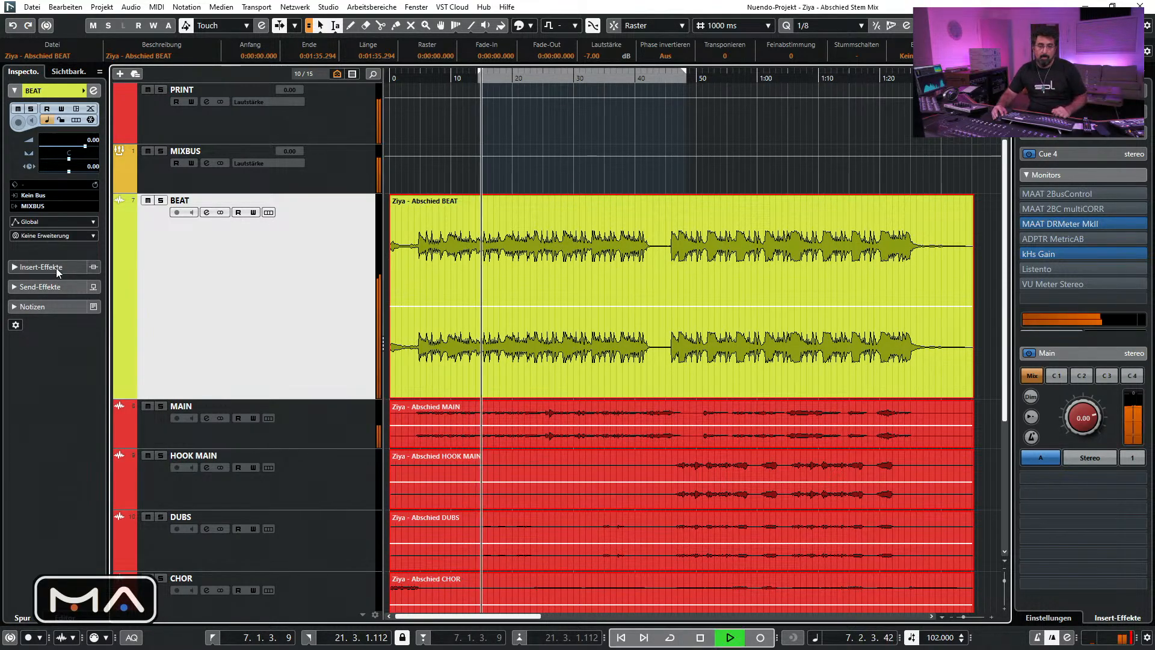
Find the StandardCLIP clipper and load it into the first insert slot of the BEAT track
{"action": "left_click", "coordinate": [56, 267]}
{"action": "left_click", "coordinate": [94, 132]}
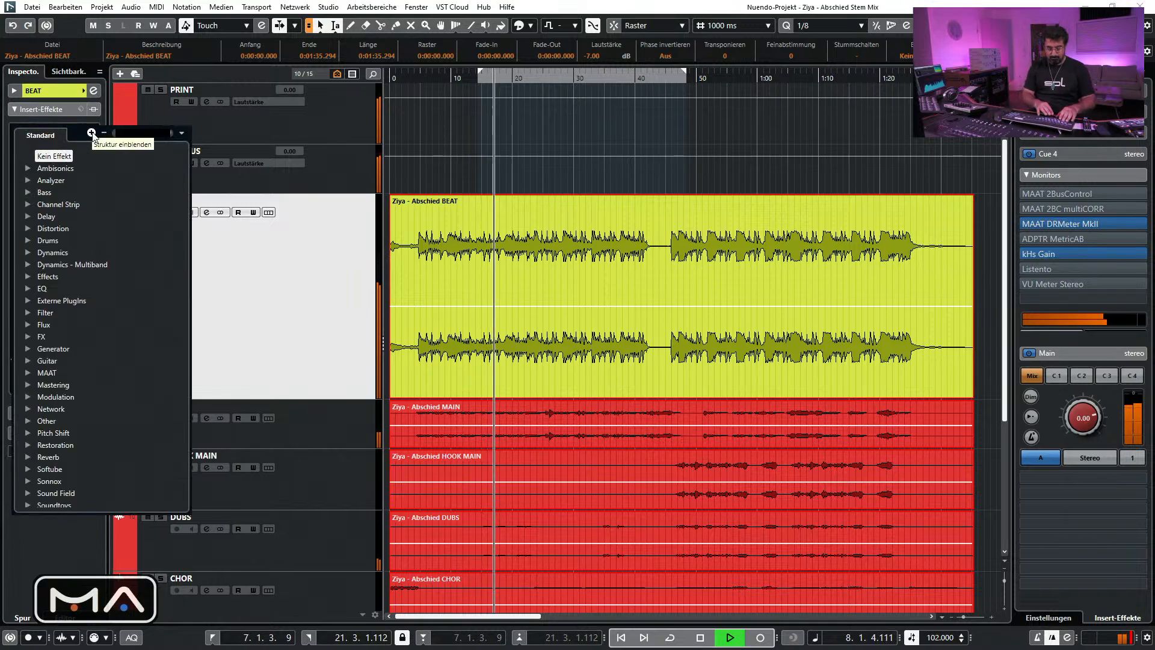
{"action": "type", "text": "stand"}
{"action": "key", "text": "Escape"}
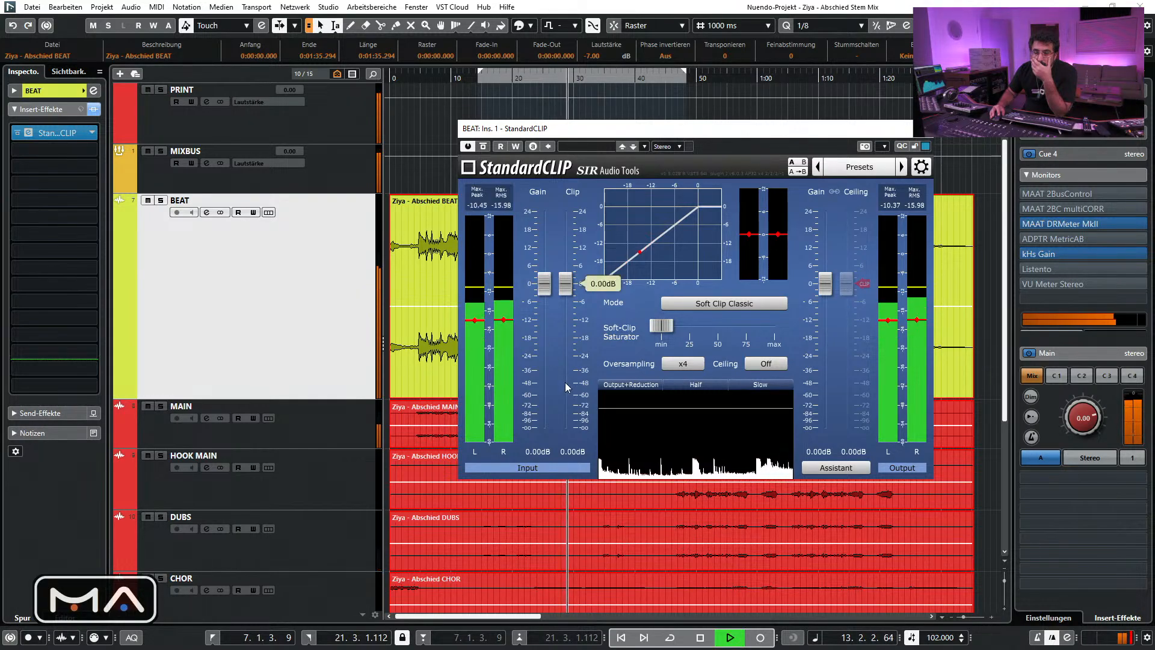
Set StandardCLIP's clip level to -11 dB and reset the maximum peak readout of its output meter
{"action": "double_click", "coordinate": [577, 452]}
{"action": "type", "text": "-11"}
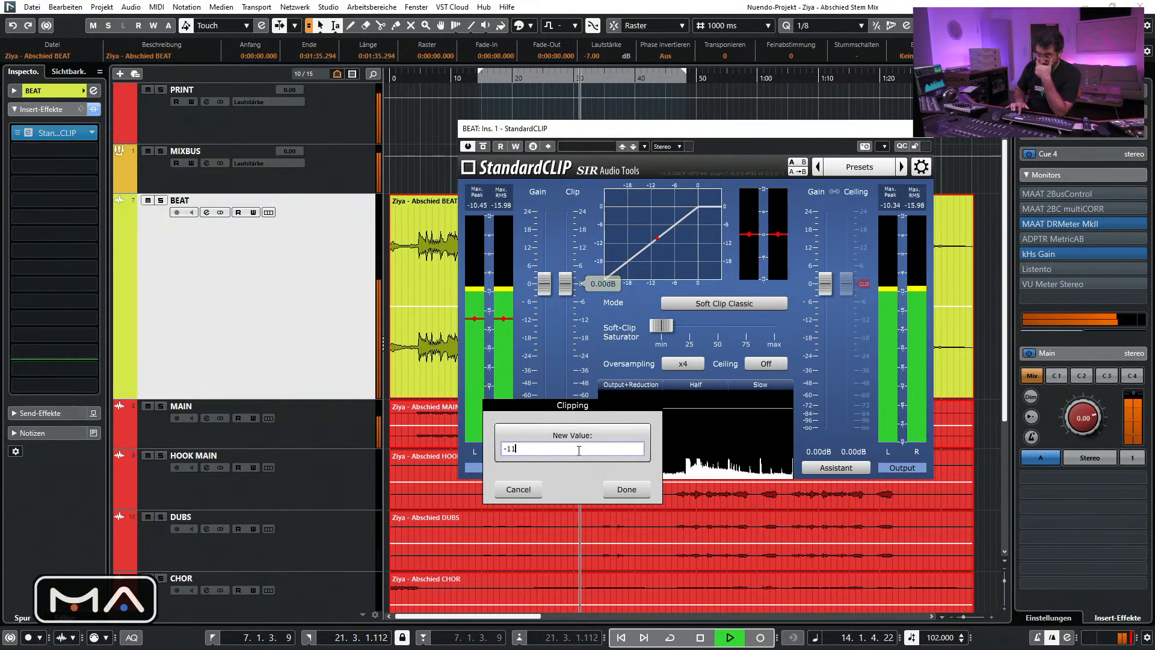
{"action": "key", "text": "Return"}
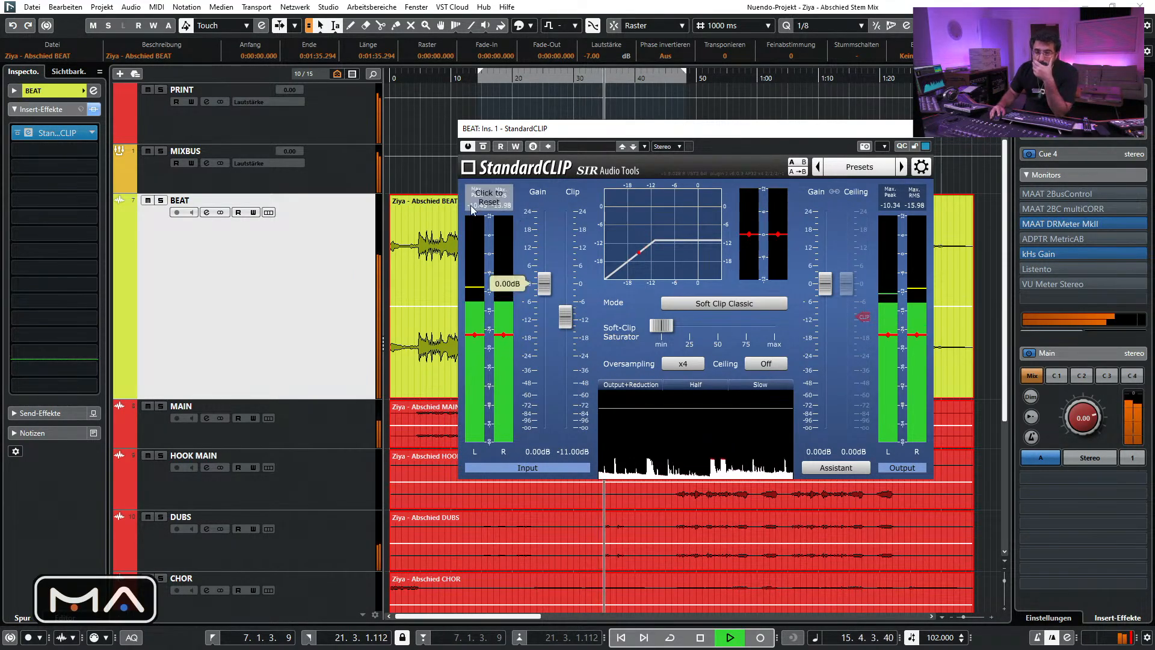
{"action": "left_click", "coordinate": [897, 200]}
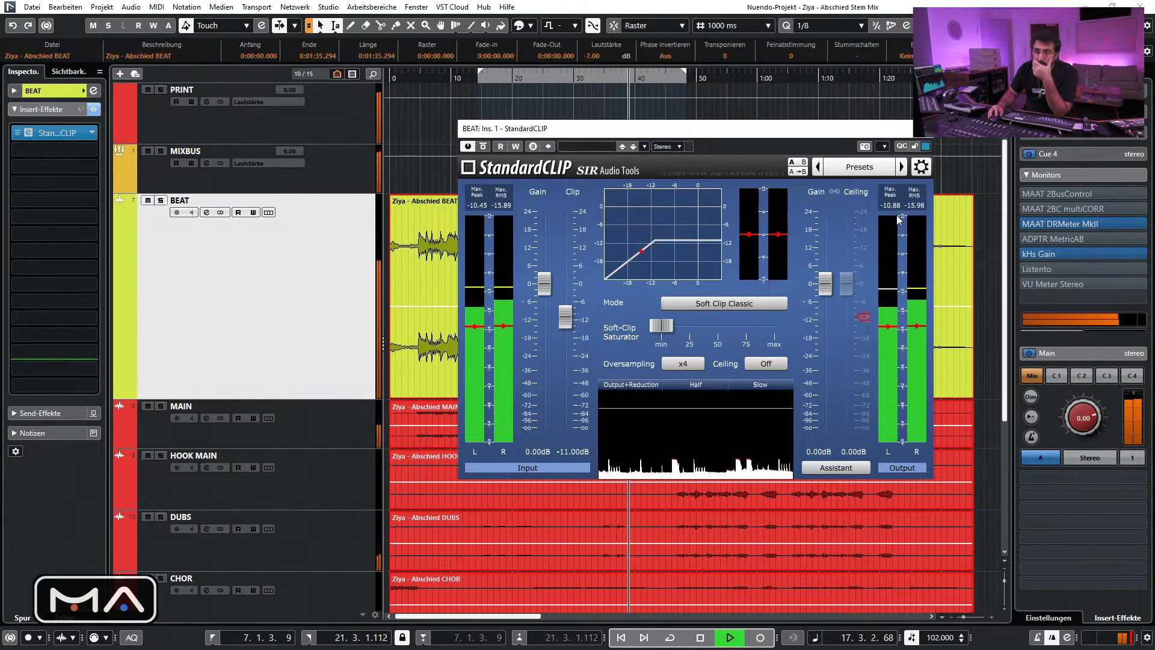
Set StandardCLIP's clip level to -11.5 dB
{"action": "left_click", "coordinate": [575, 451]}
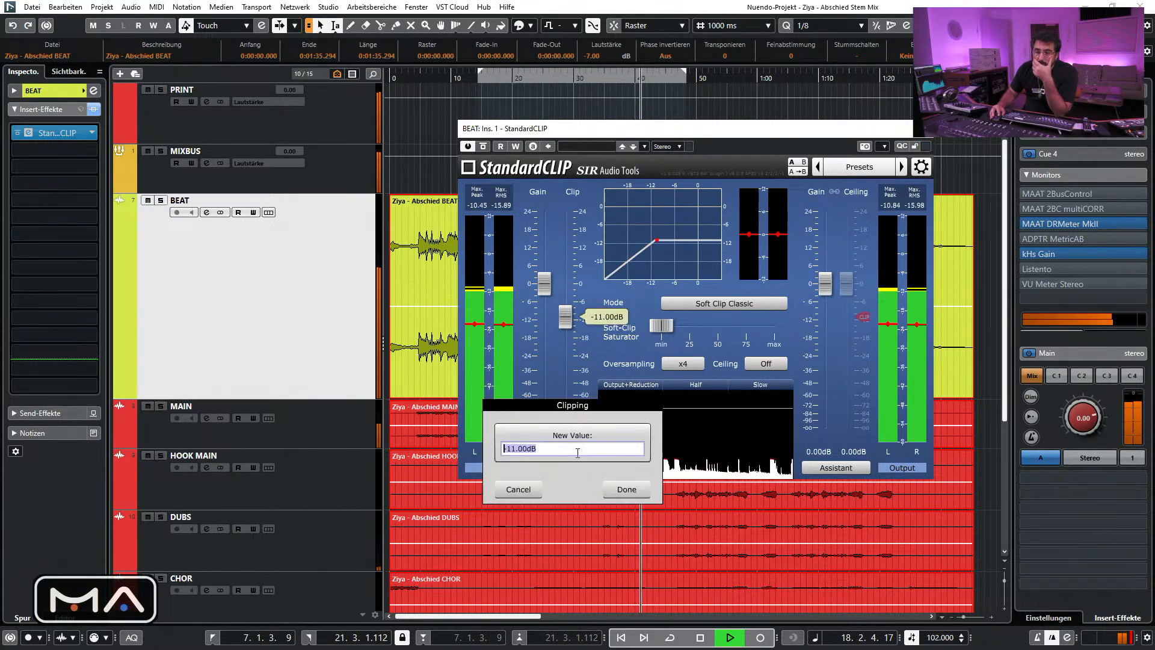
{"action": "type", "text": "-11.5"}
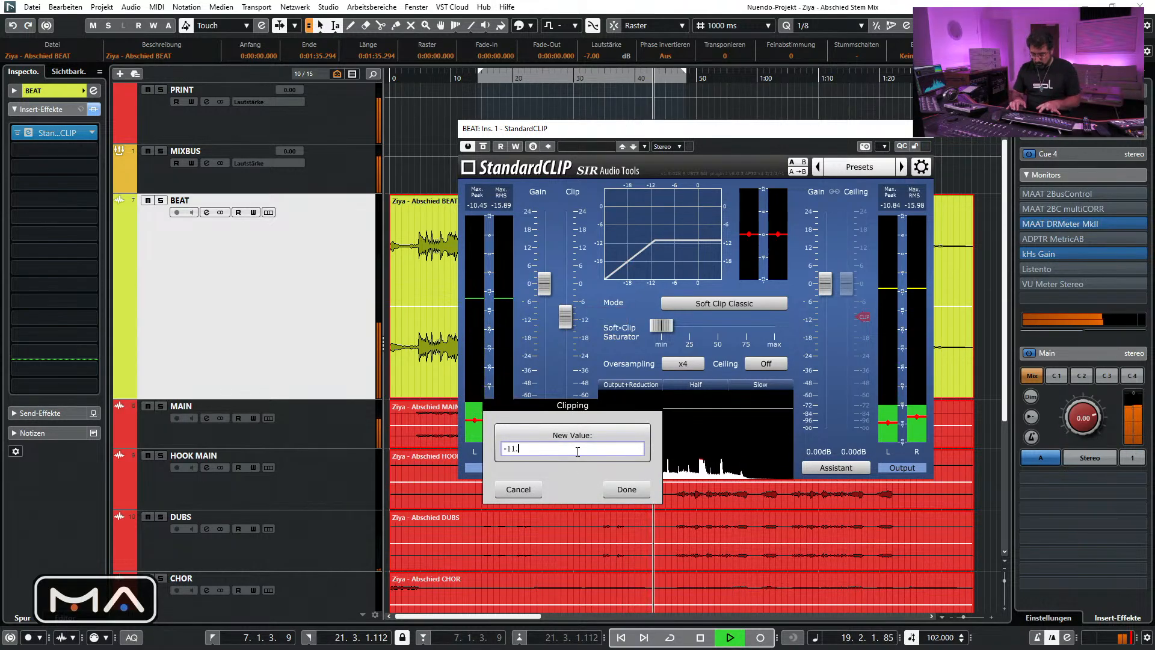
{"action": "key", "text": "Return"}
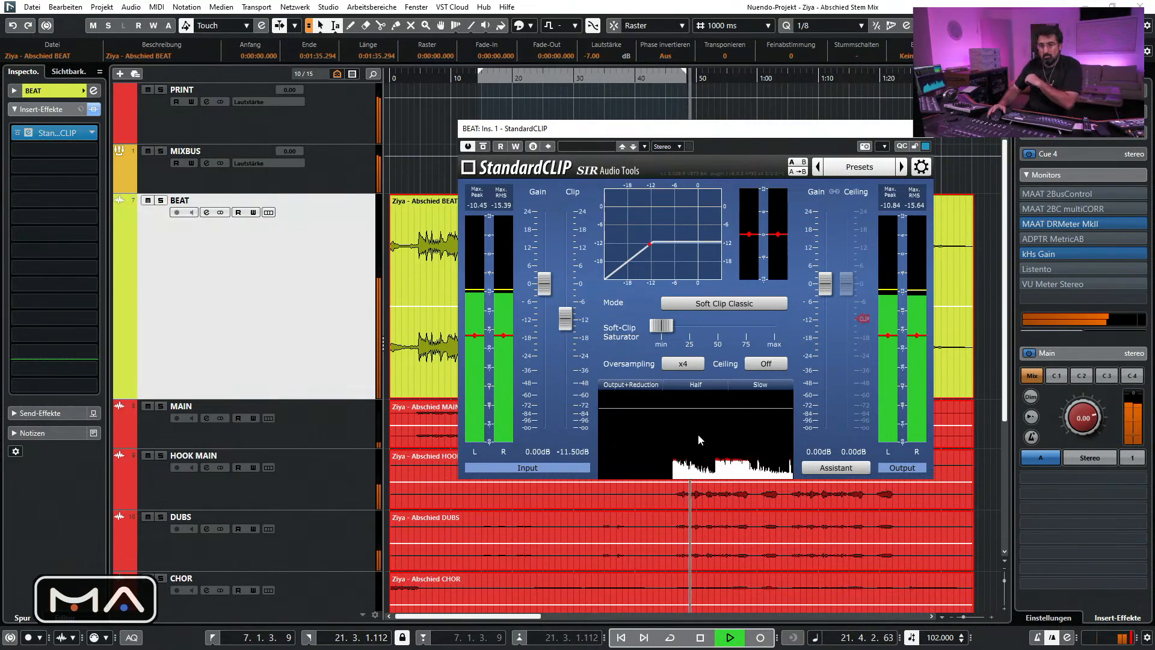
Close StandardCLIP, extend the end of the locator range to about 1:14, and stop playback
{"action": "left_click", "coordinate": [927, 136]}
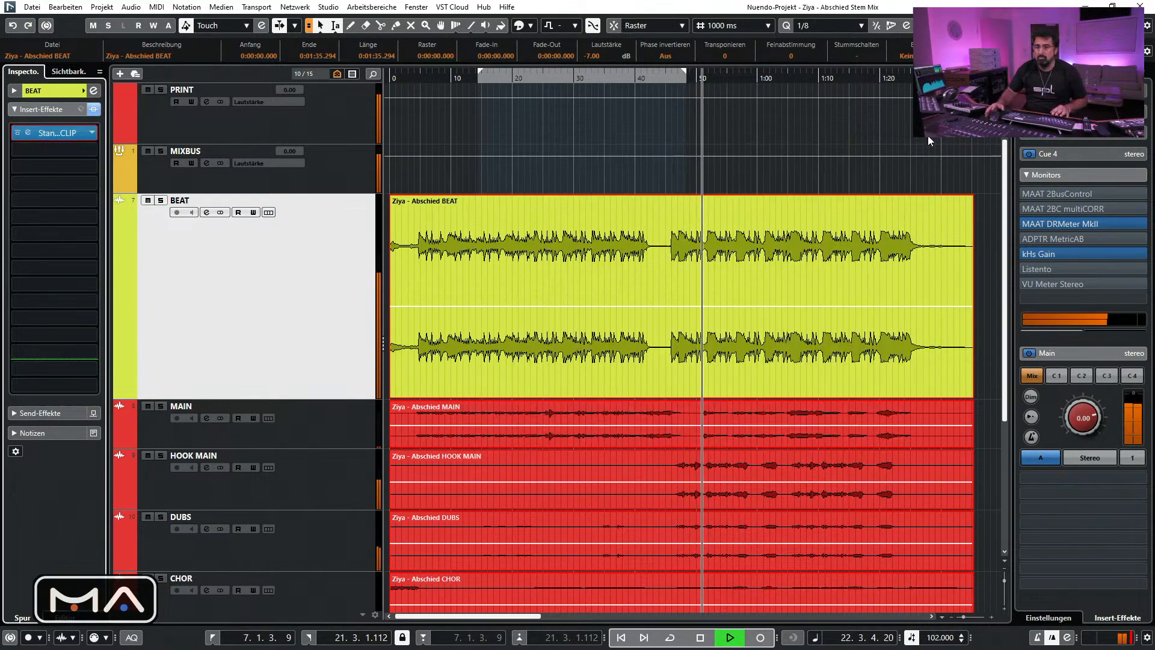
{"action": "left_click_drag", "start_coordinate": [685, 73], "coordinate": [848, 74]}
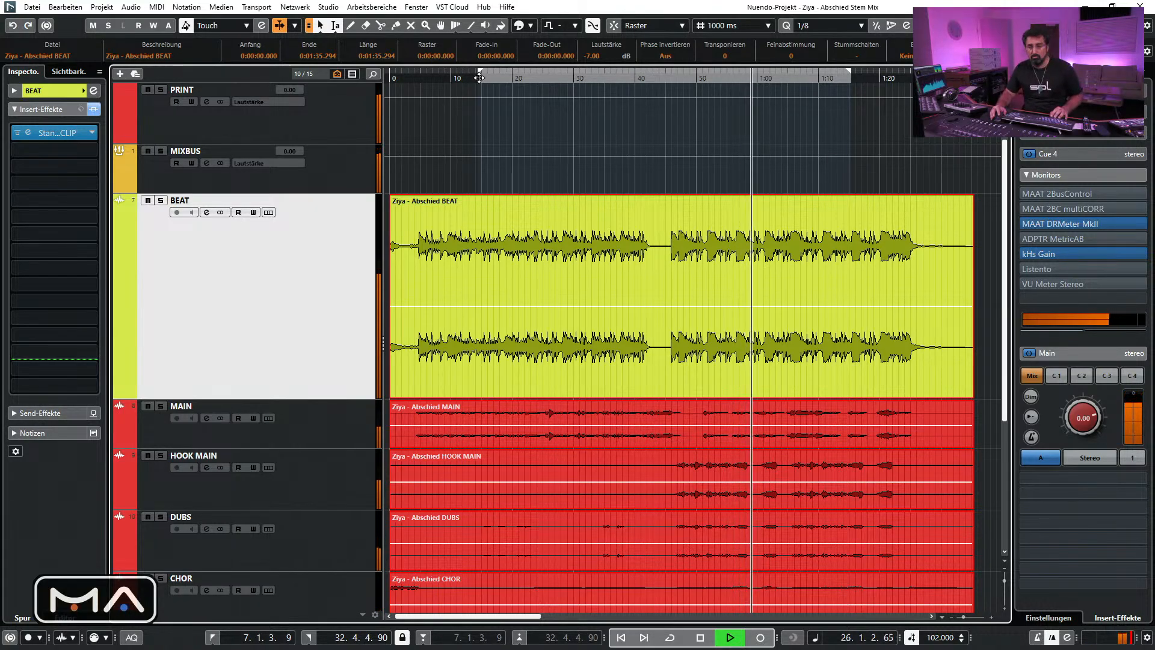
{"action": "key", "text": "space"}
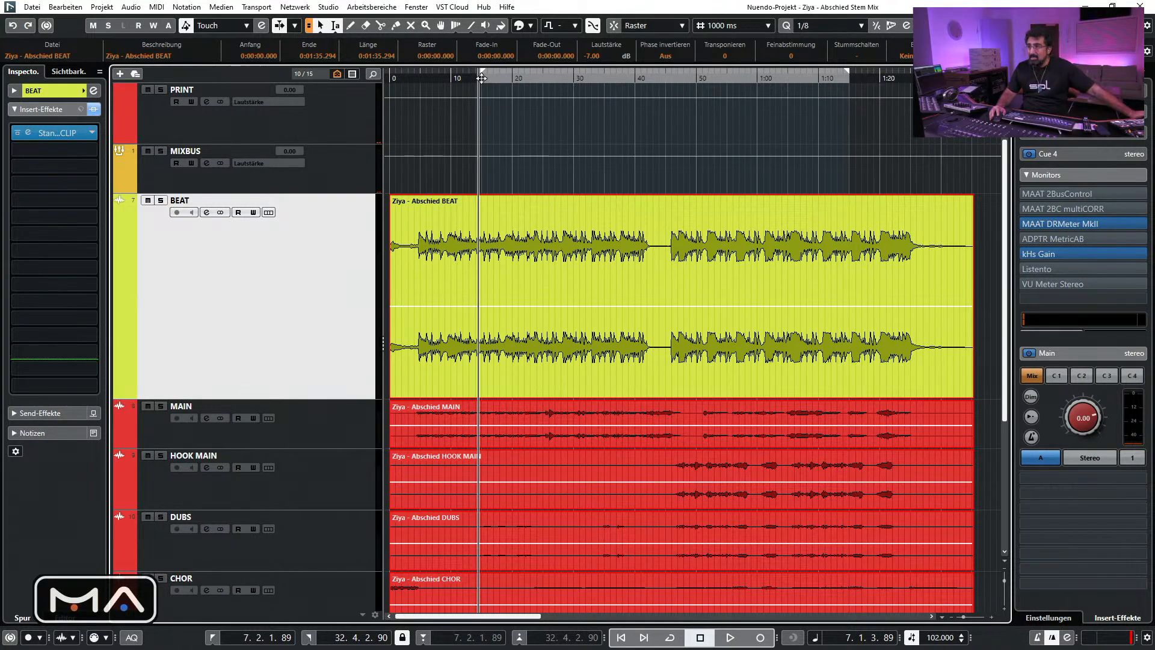
Find the LinMB Stereo linear phase multiband compressor and load it into insert slot 3 of the BEAT track
{"action": "left_click", "coordinate": [93, 167]}
{"action": "type", "text": "lin"}
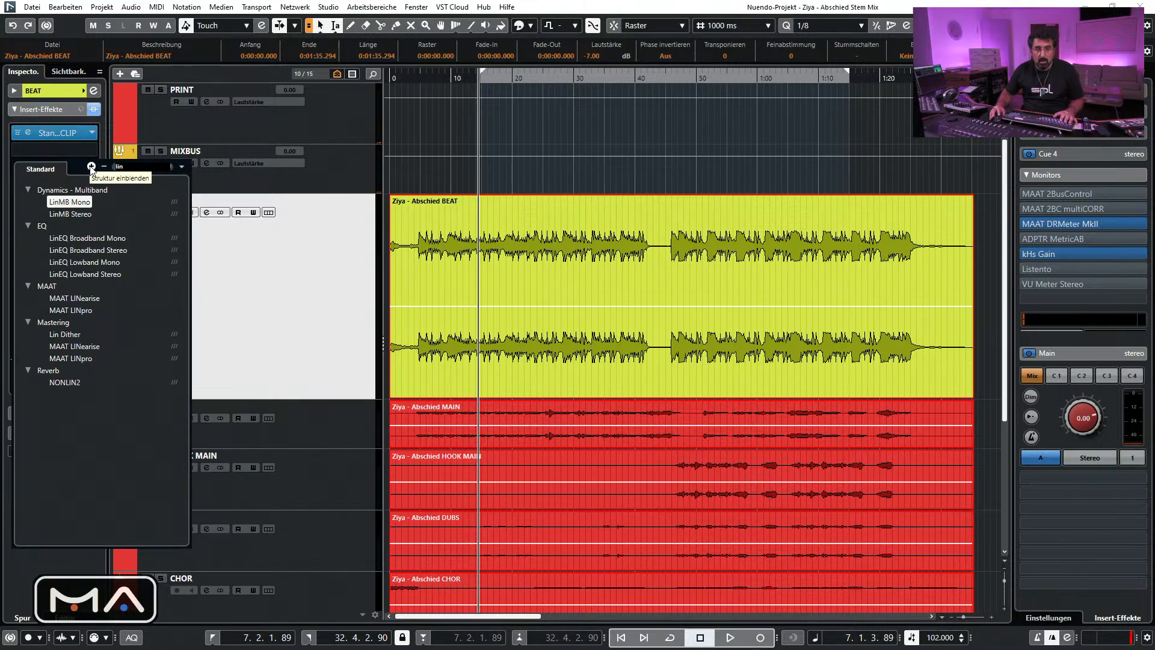
{"action": "left_click", "coordinate": [75, 215]}
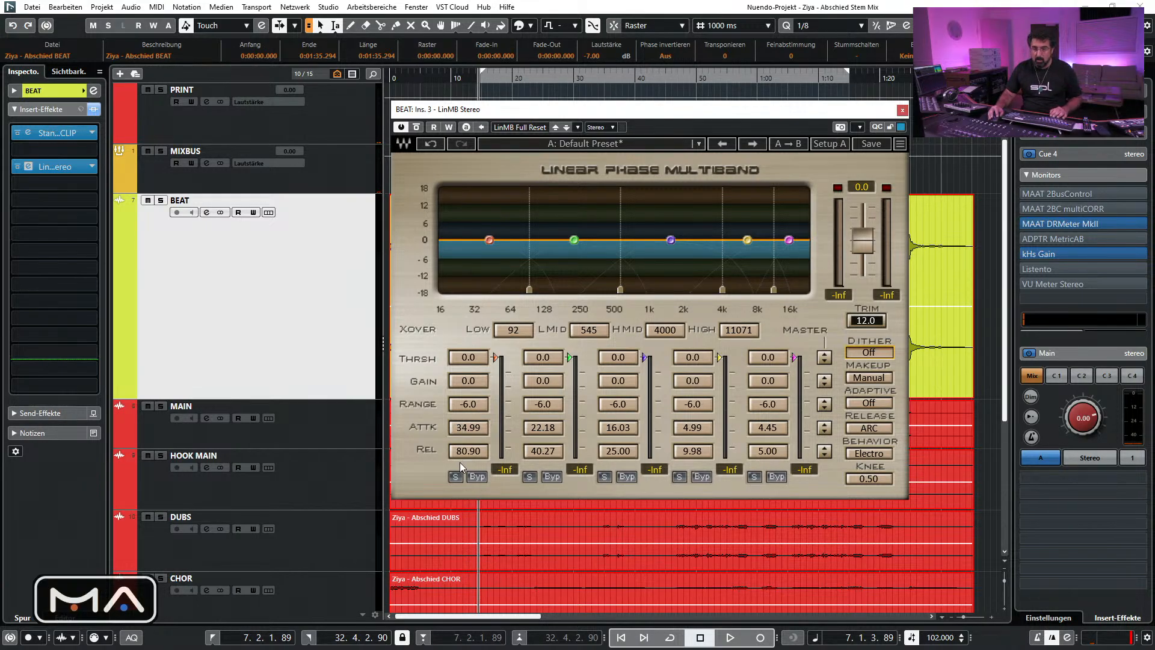
Bypass the four upper bands of LinMB so that only the low band remains active
{"action": "left_click", "coordinate": [552, 476]}
{"action": "left_click", "coordinate": [627, 476]}
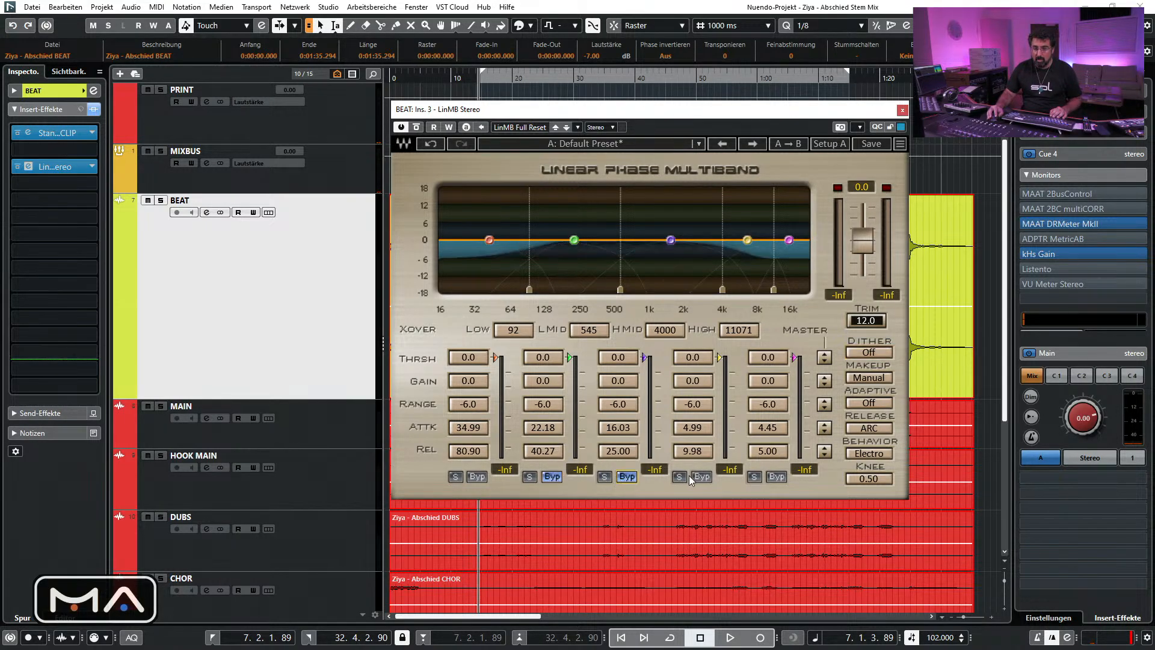
{"action": "left_click", "coordinate": [702, 477]}
{"action": "left_click", "coordinate": [776, 477]}
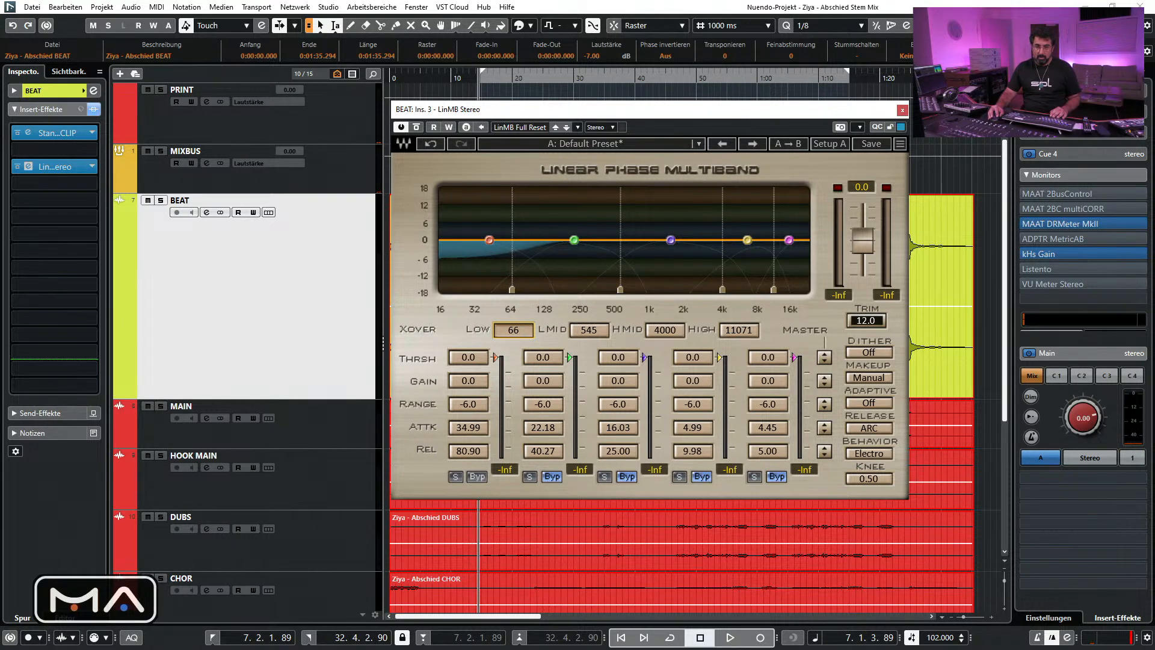
Set the low crossover to 61 Hz, then lower the low band's threshold to -17 dB during playback
{"action": "left_click_drag", "start_coordinate": [513, 329], "coordinate": [514, 331]}
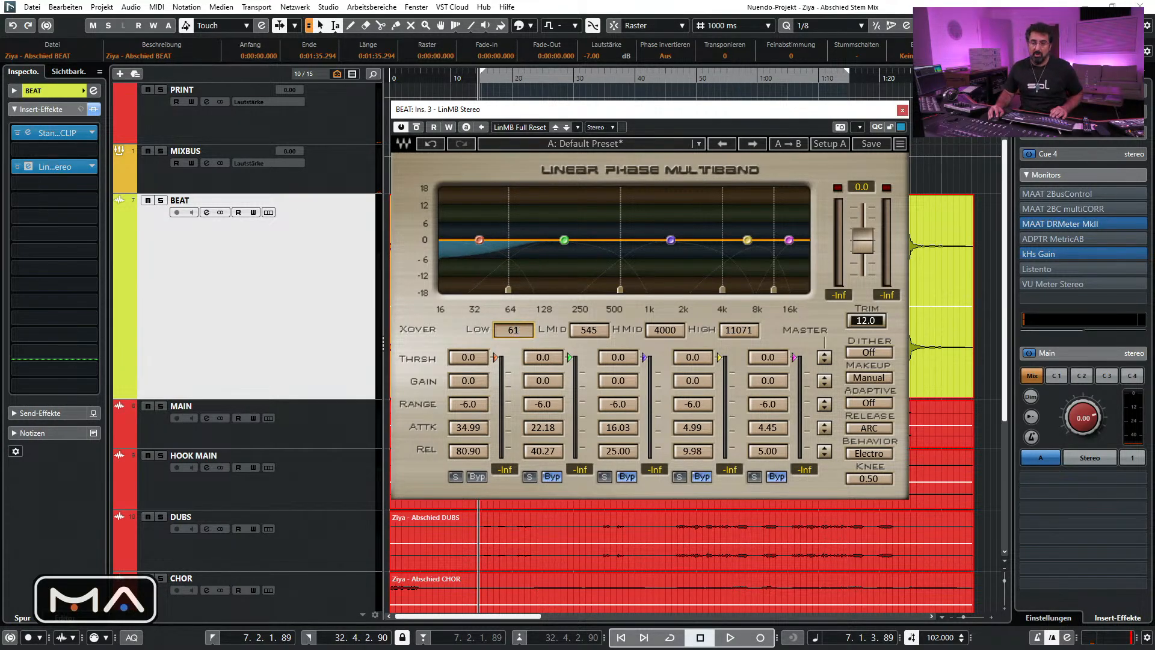
{"action": "left_click_drag", "start_coordinate": [515, 331], "coordinate": [515, 335]}
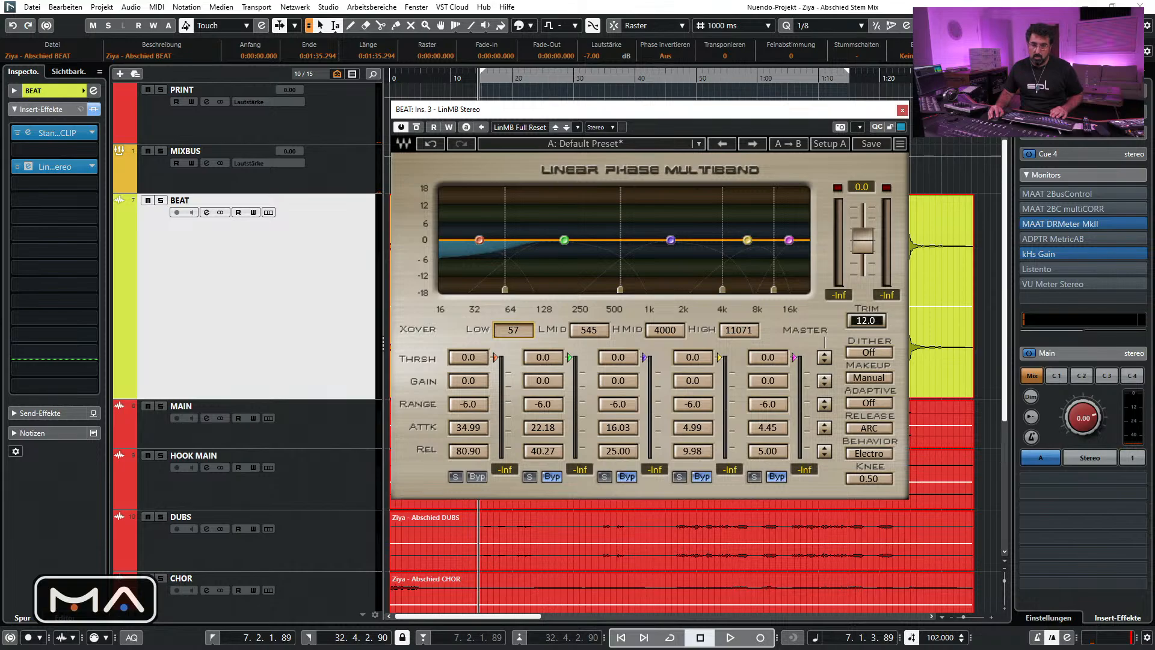
{"action": "left_click_drag", "start_coordinate": [514, 335], "coordinate": [515, 325]}
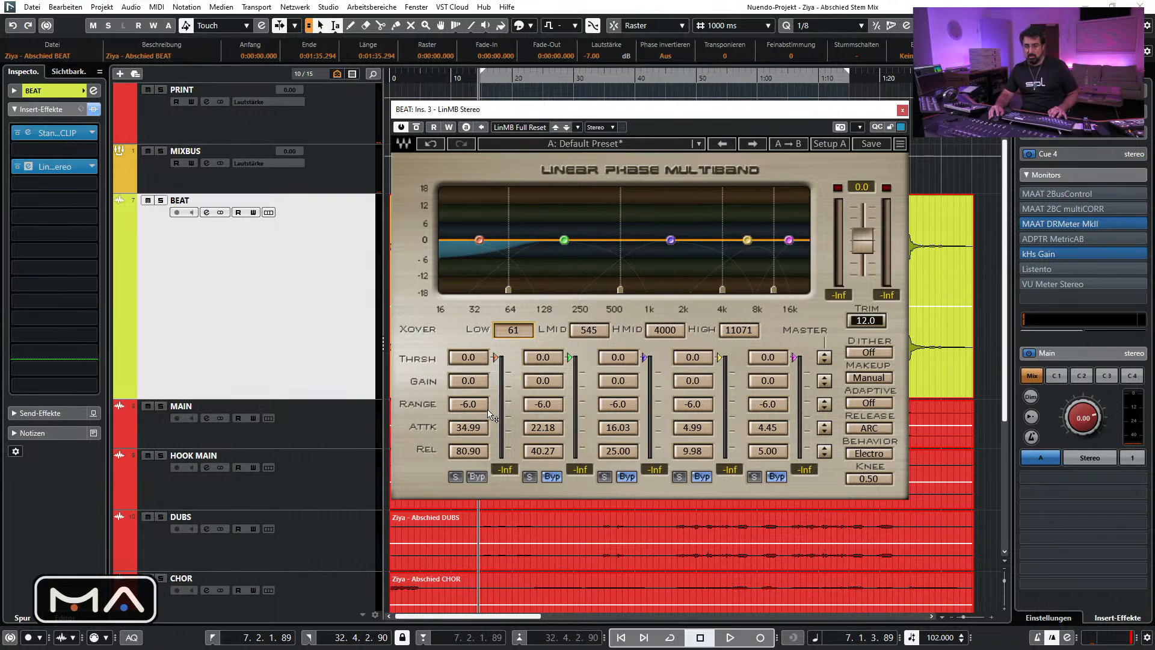
{"action": "key", "text": "space"}
{"action": "left_click_drag", "start_coordinate": [479, 355], "coordinate": [479, 443]}
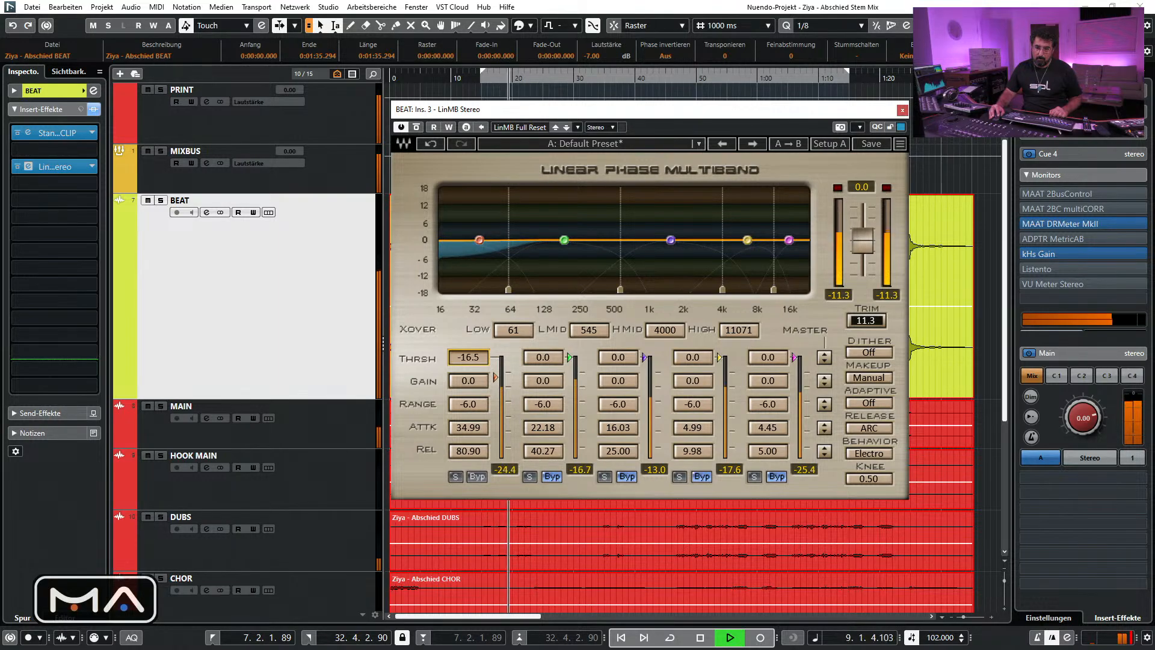
Enlarge the LinMB window and raise the low band's threshold to -6.9 dB
{"action": "left_click_drag", "start_coordinate": [890, 109], "coordinate": [863, 94]}
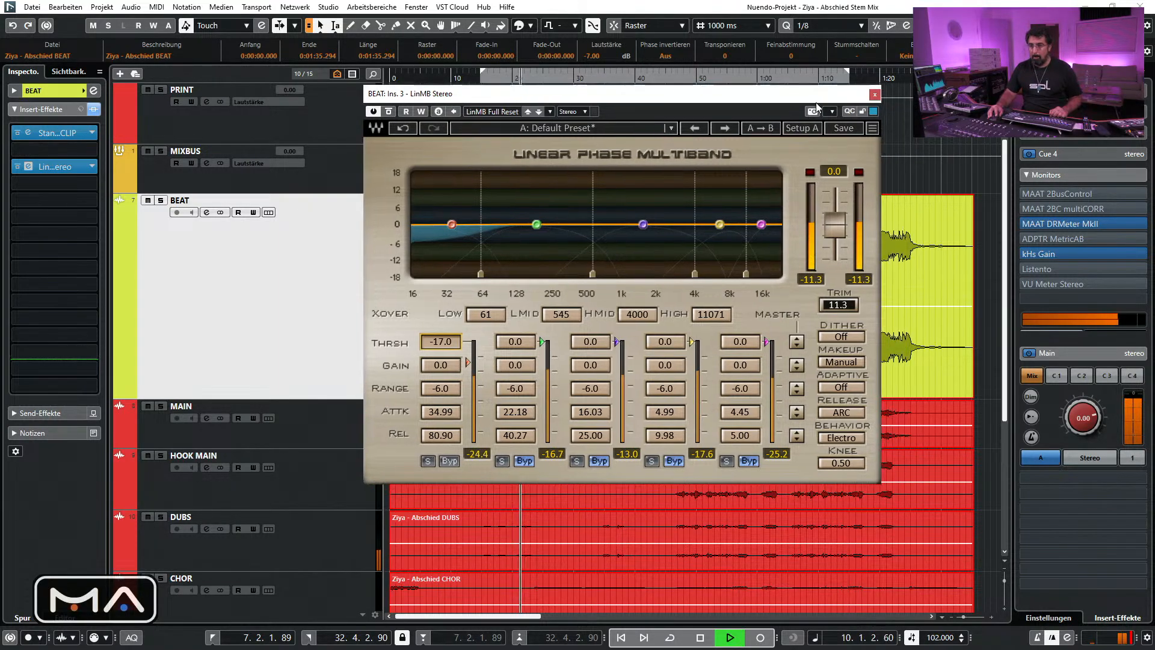
{"action": "left_click", "coordinate": [871, 128]}
{"action": "left_click", "coordinate": [896, 210]}
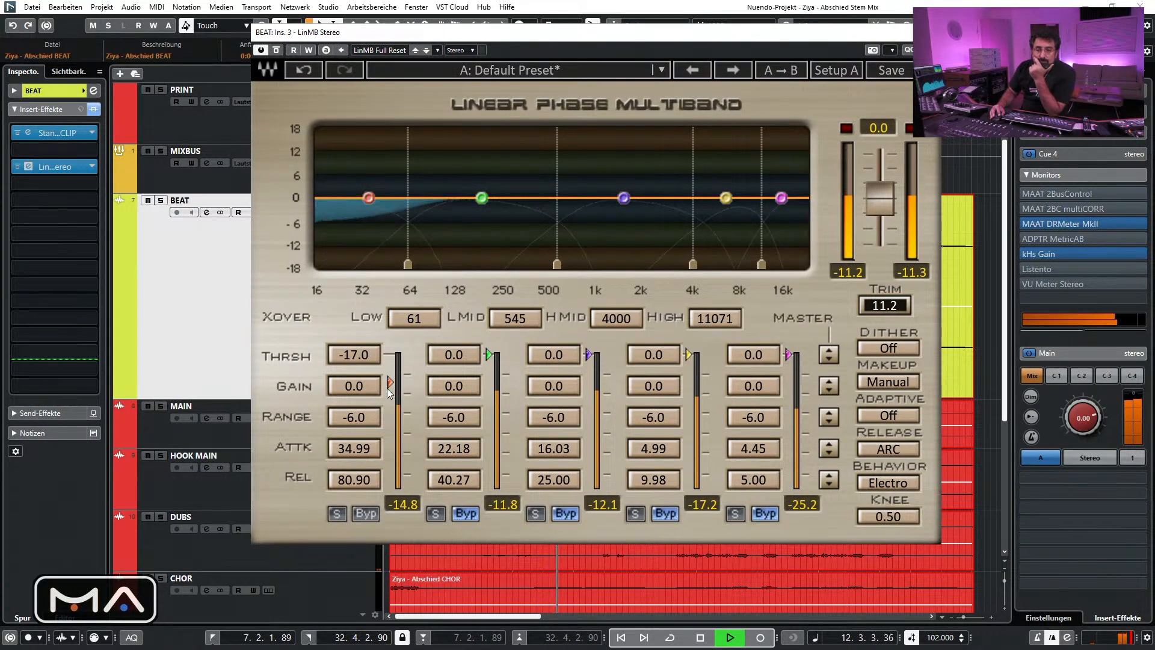
{"action": "left_click_drag", "start_coordinate": [390, 384], "coordinate": [390, 380]}
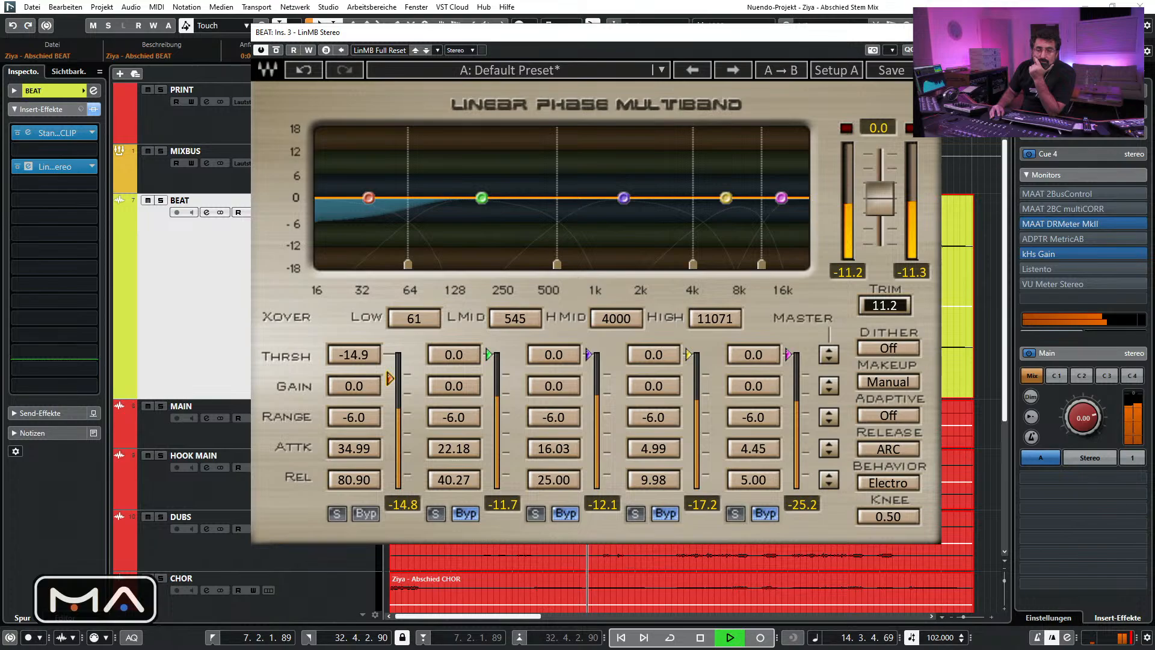
{"action": "left_click_drag", "start_coordinate": [390, 378], "coordinate": [390, 365]}
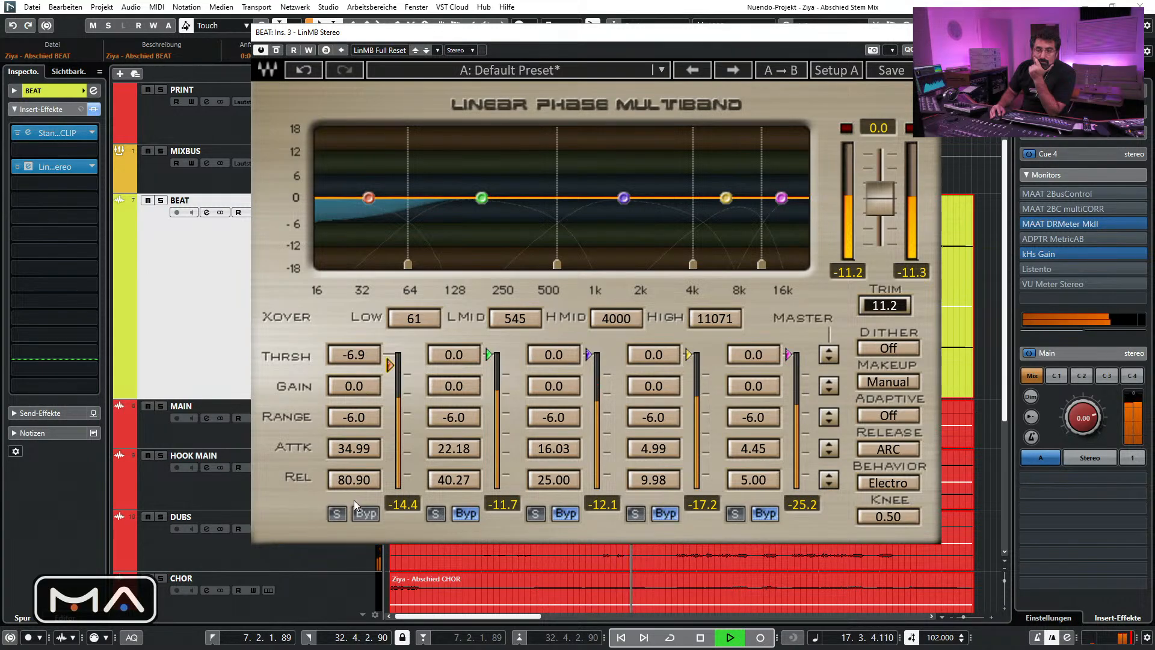
Solo the low band and the BEAT track, and set the low band's threshold to -7.1 dB
{"action": "left_click", "coordinate": [337, 513]}
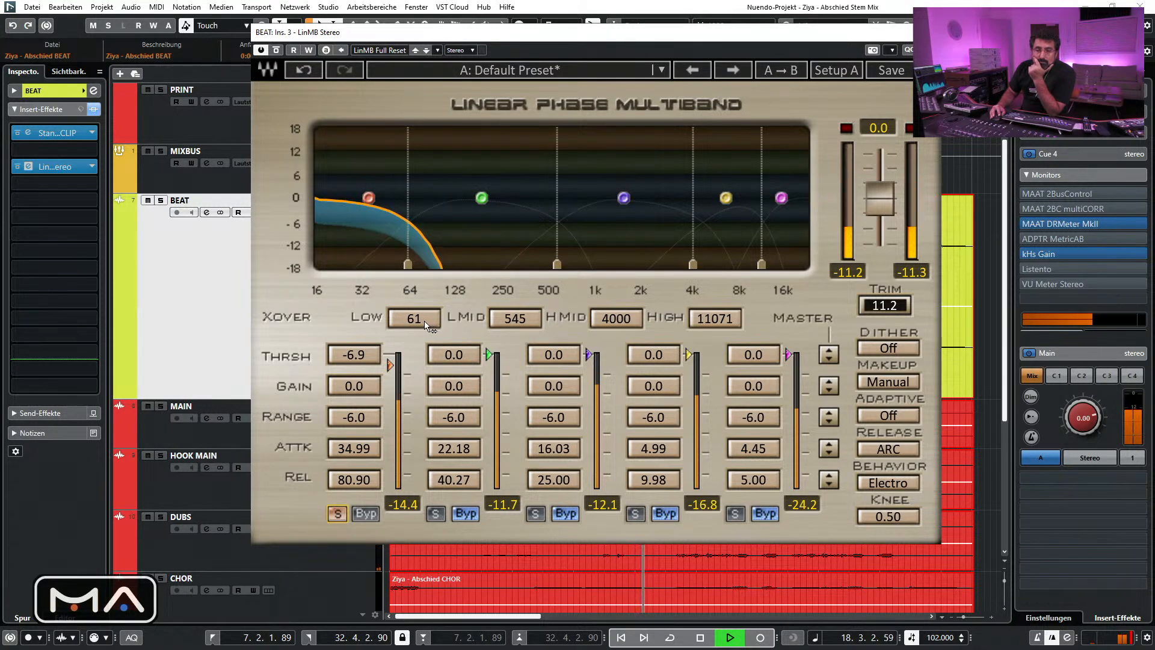
{"action": "left_click", "coordinate": [160, 200]}
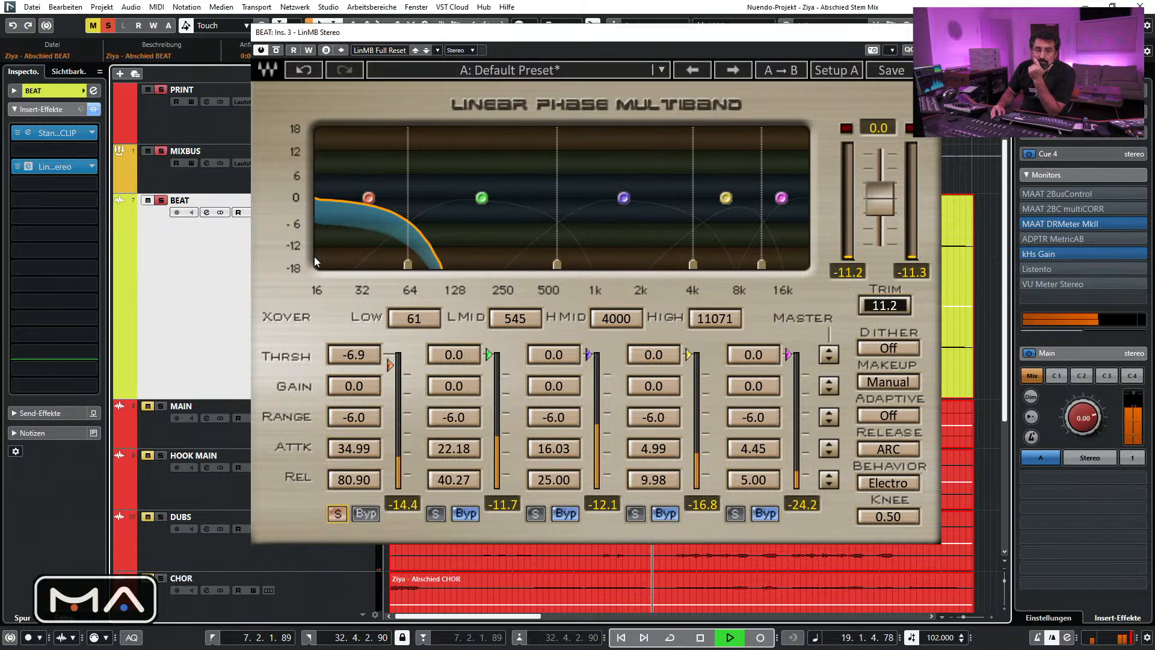
{"action": "left_click", "coordinate": [420, 317]}
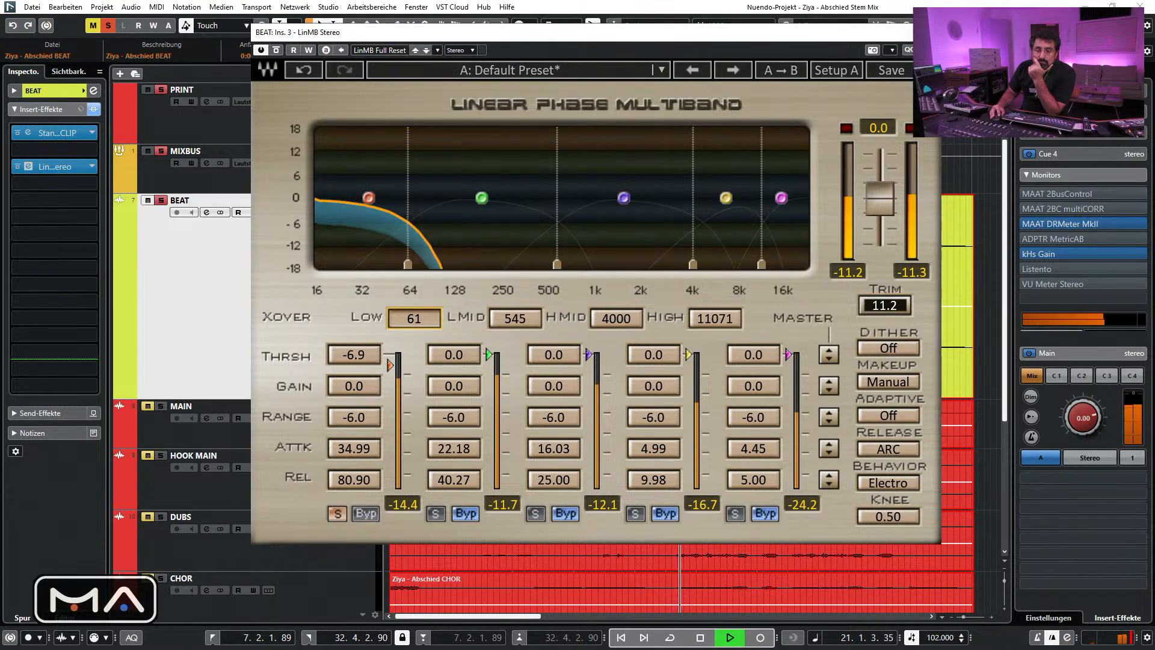
{"action": "left_click_drag", "start_coordinate": [370, 353], "coordinate": [370, 360]}
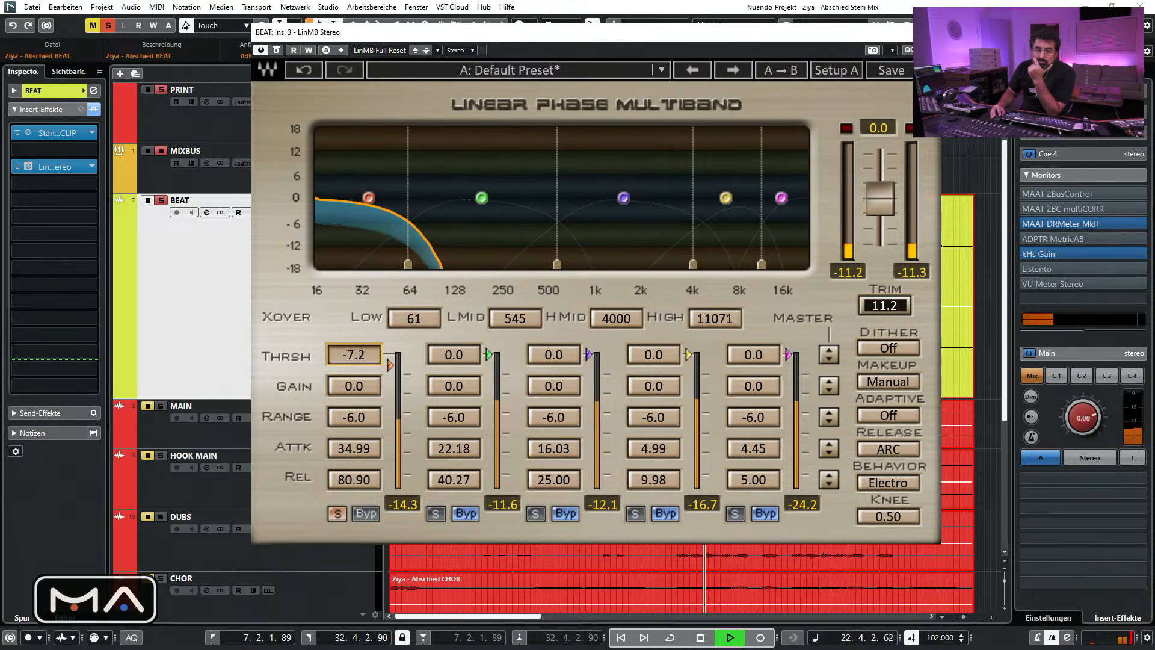
End the low band's solo and compare the BEAT track with LinMB bypassed and active
{"action": "left_click", "coordinate": [338, 512]}
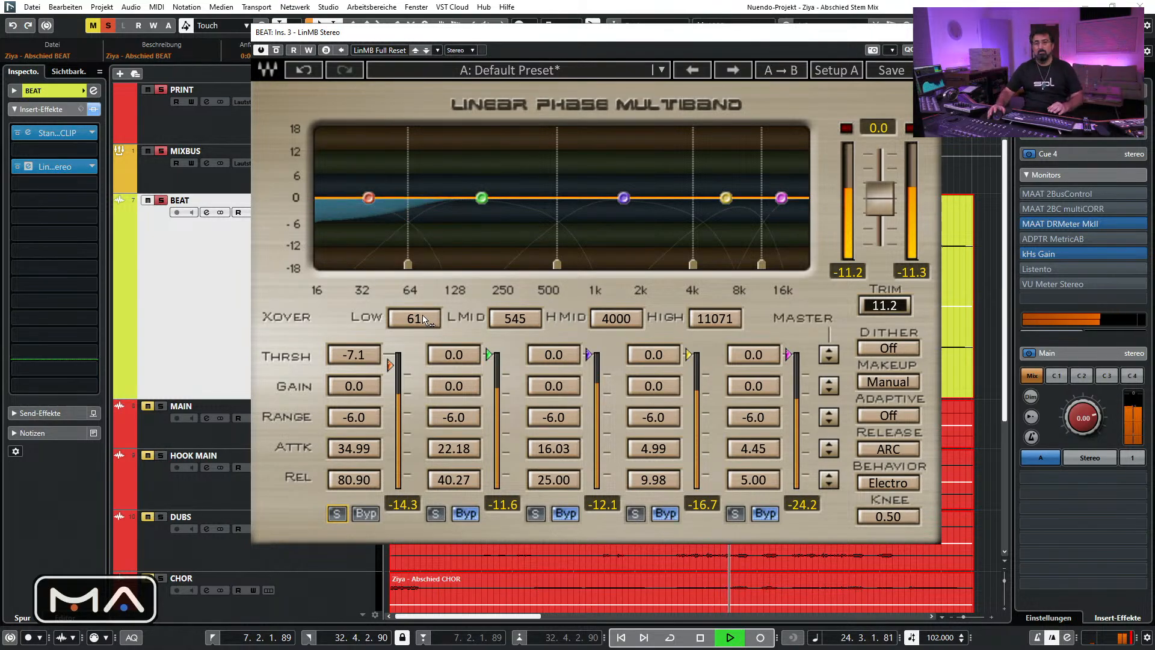
{"action": "left_click", "coordinate": [276, 51]}
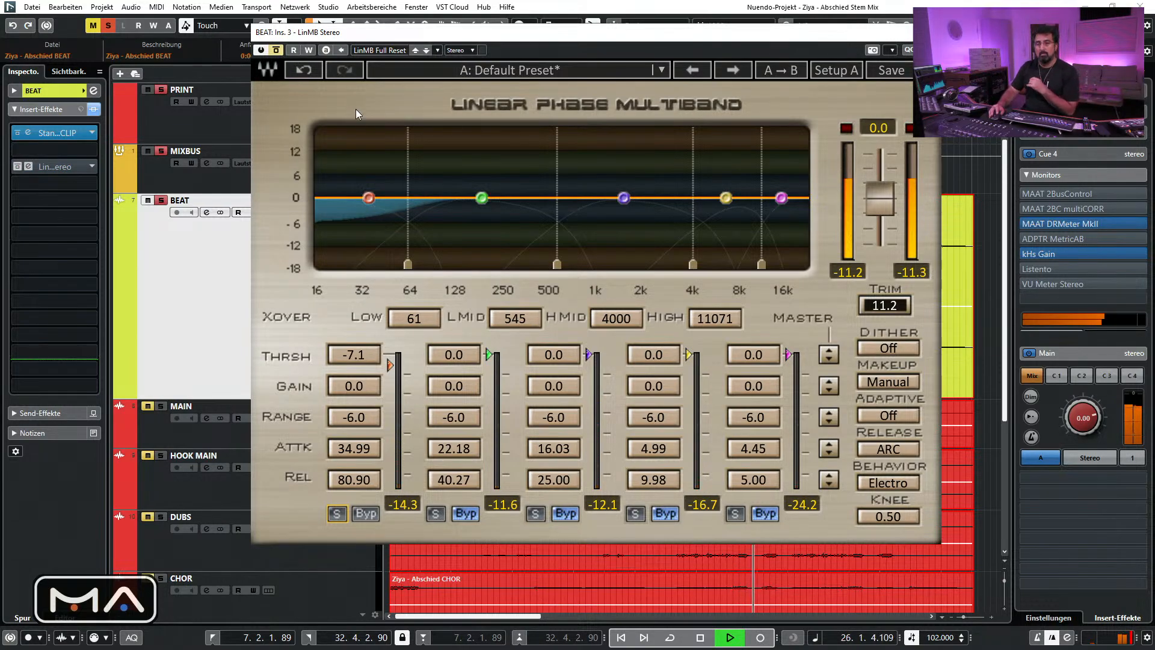
{"action": "left_click", "coordinate": [278, 51]}
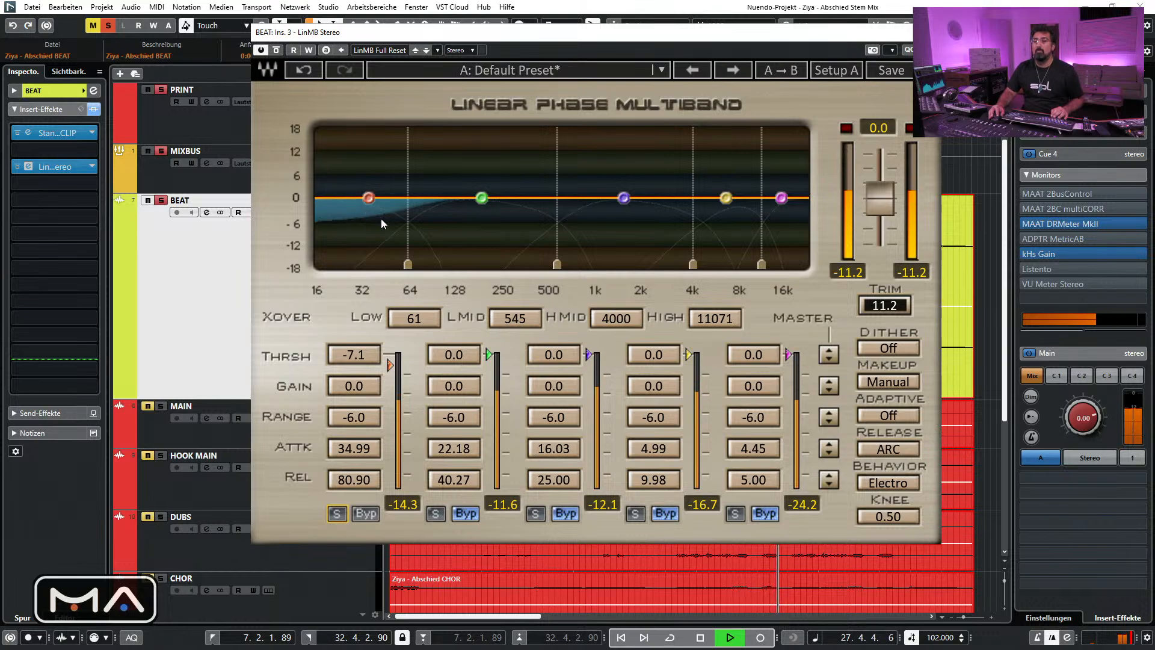
Set the low band's attack to 40.74, the low crossover to 65 Hz and, after restarting playback, the threshold to -7.9 dB
{"action": "left_click", "coordinate": [414, 318]}
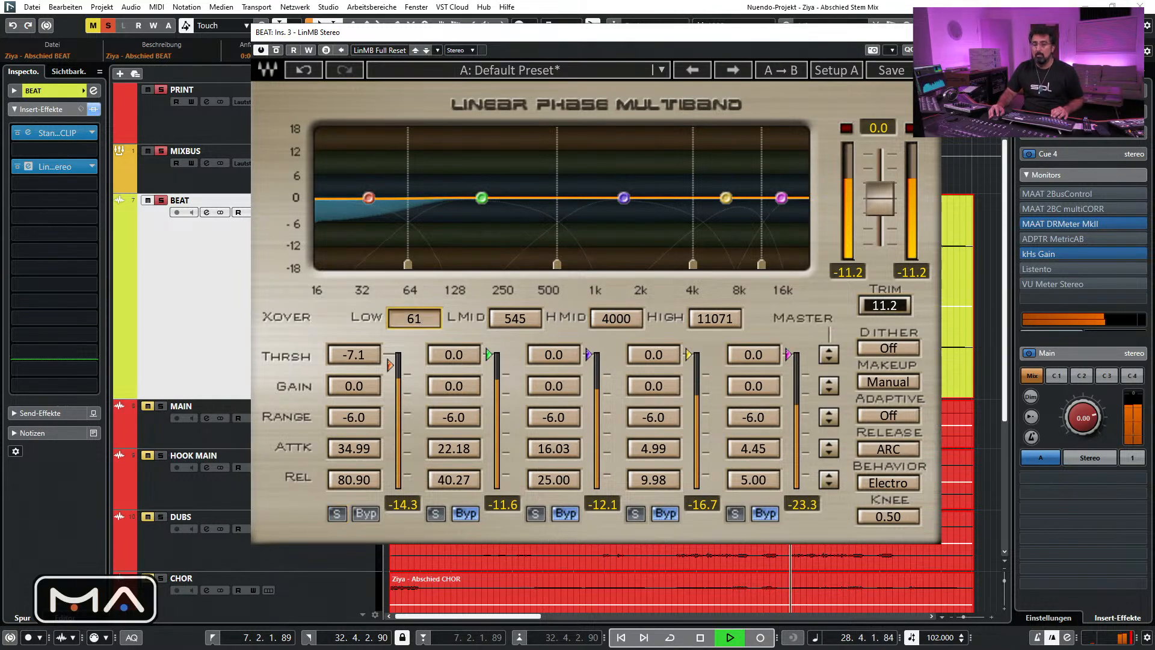
{"action": "left_click_drag", "start_coordinate": [367, 460], "coordinate": [354, 443]}
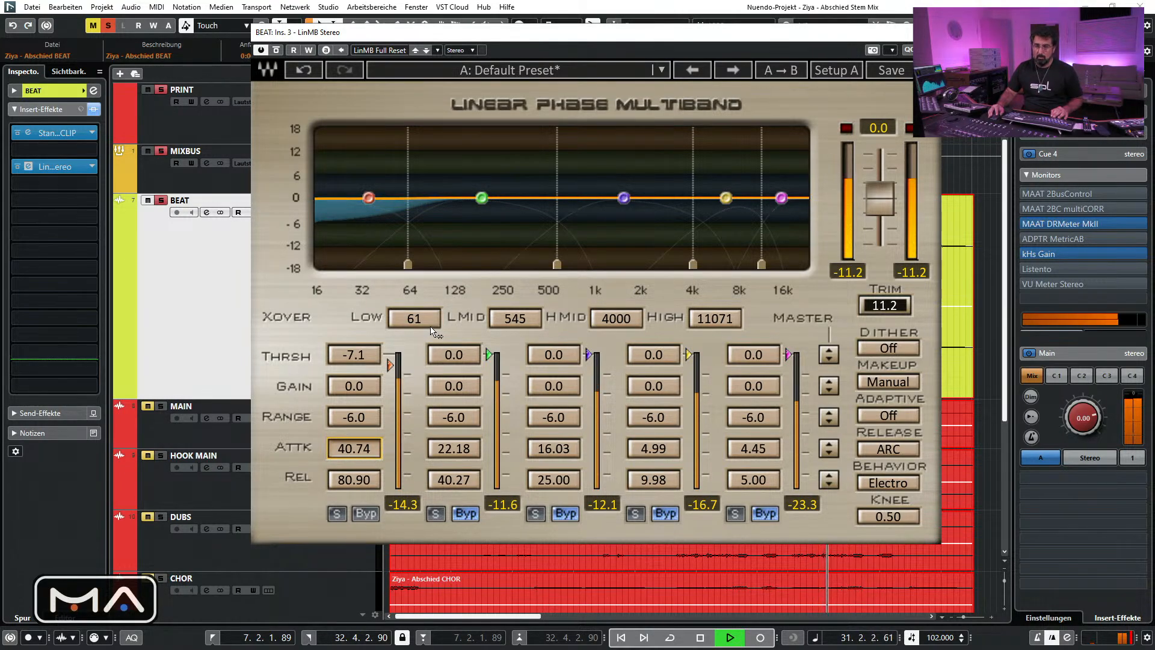
{"action": "left_click_drag", "start_coordinate": [413, 318], "coordinate": [439, 328]}
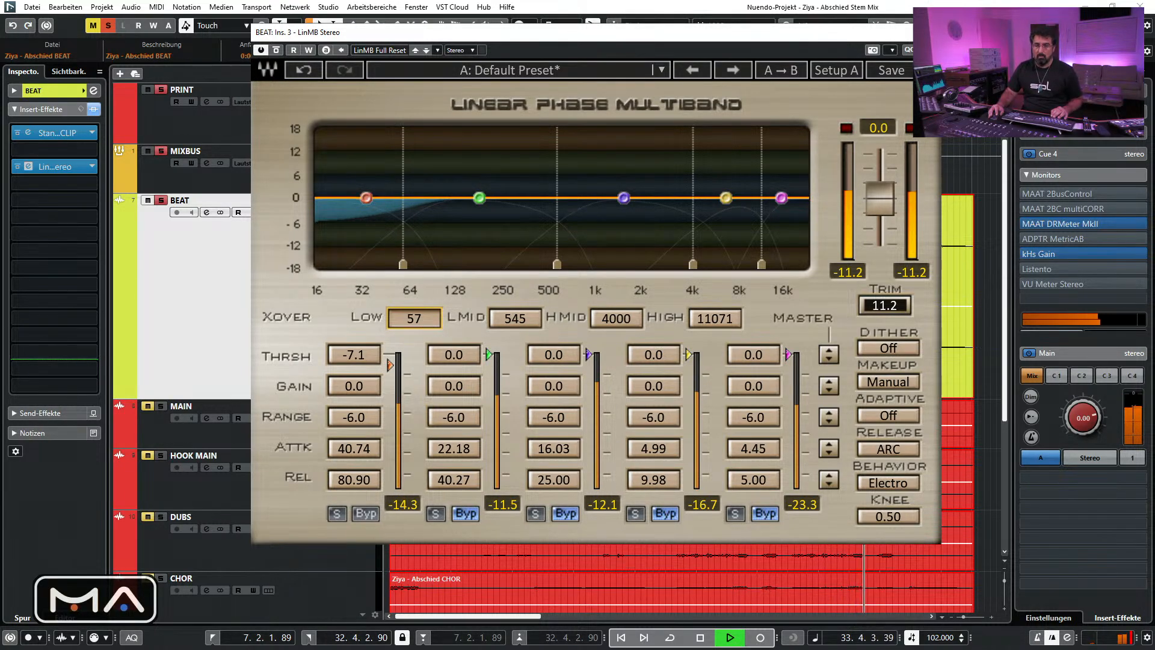
{"action": "left_click_drag", "start_coordinate": [413, 319], "coordinate": [476, 337]}
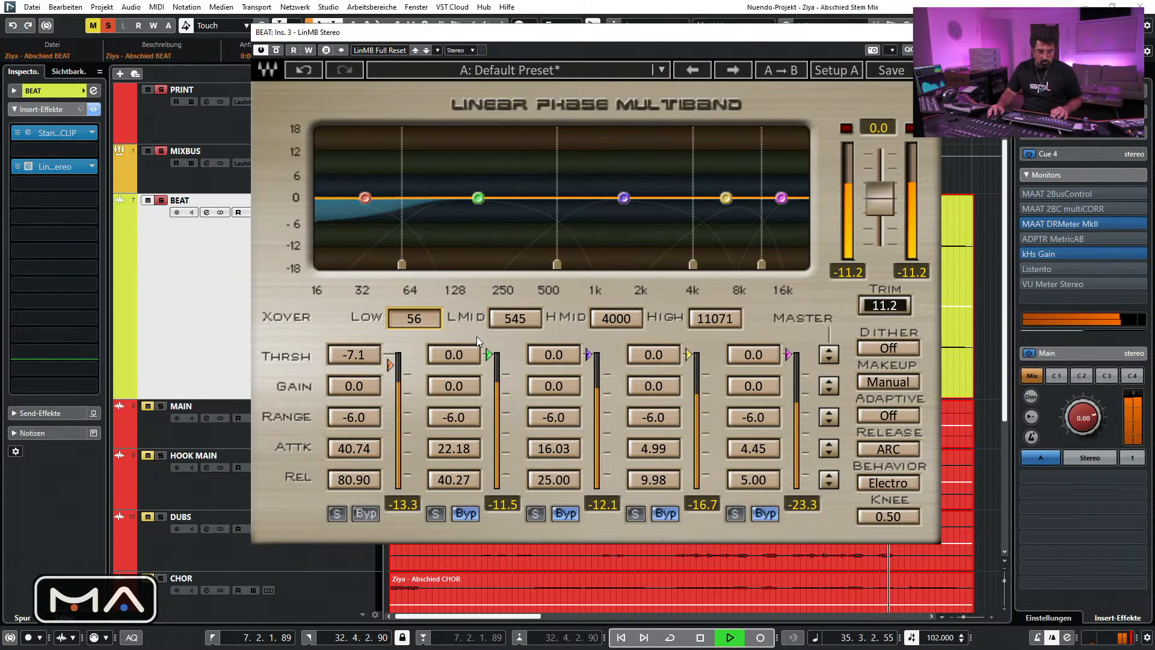
{"action": "mouse_move", "coordinate": [432, 334]}
{"action": "left_mouse_down"}
{"action": "mouse_move", "coordinate": [432, 308]}
{"action": "mouse_move", "coordinate": [432, 328]}
{"action": "left_mouse_up"}
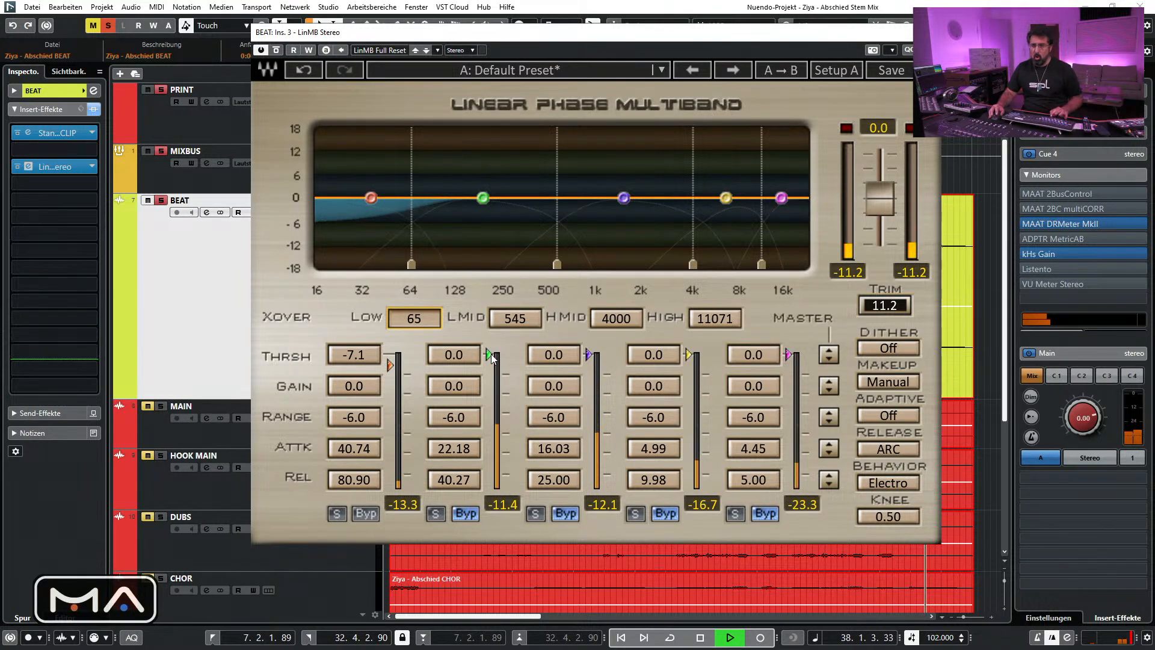
{"action": "key", "text": "space"}
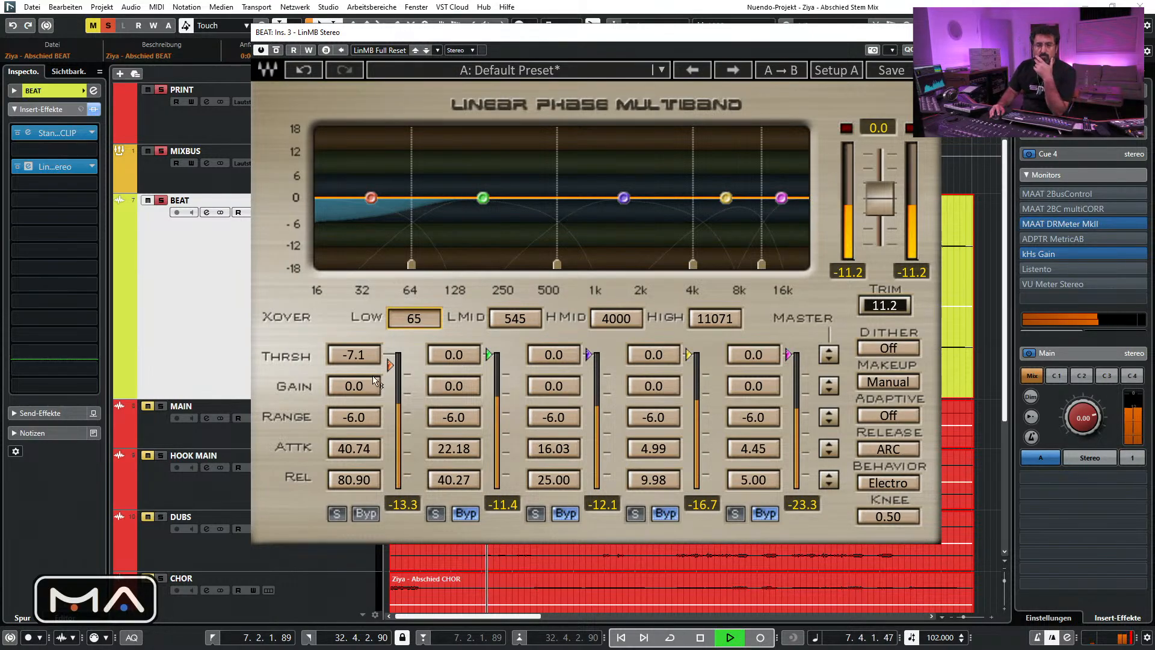
{"action": "left_click_drag", "start_coordinate": [391, 366], "coordinate": [392, 370]}
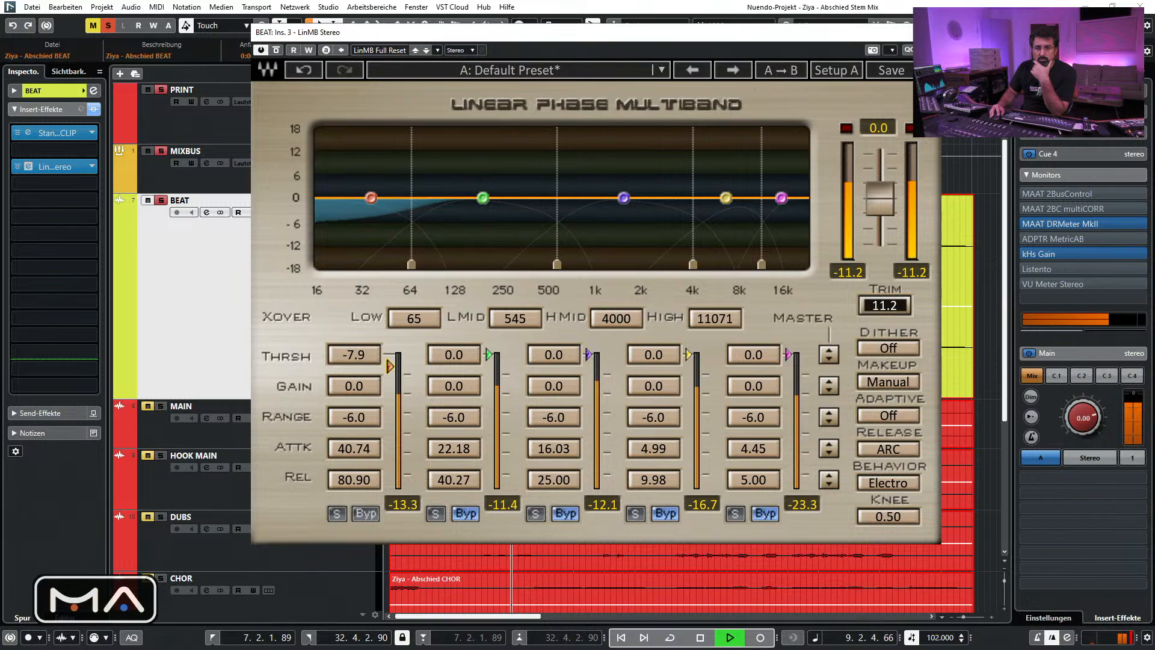
Move playback to about 0:50, check the BEAT track using LinMB's bypass, and close the plug-in window
{"action": "left_click_drag", "start_coordinate": [642, 32], "coordinate": [654, 220]}
{"action": "left_click", "coordinate": [697, 78]}
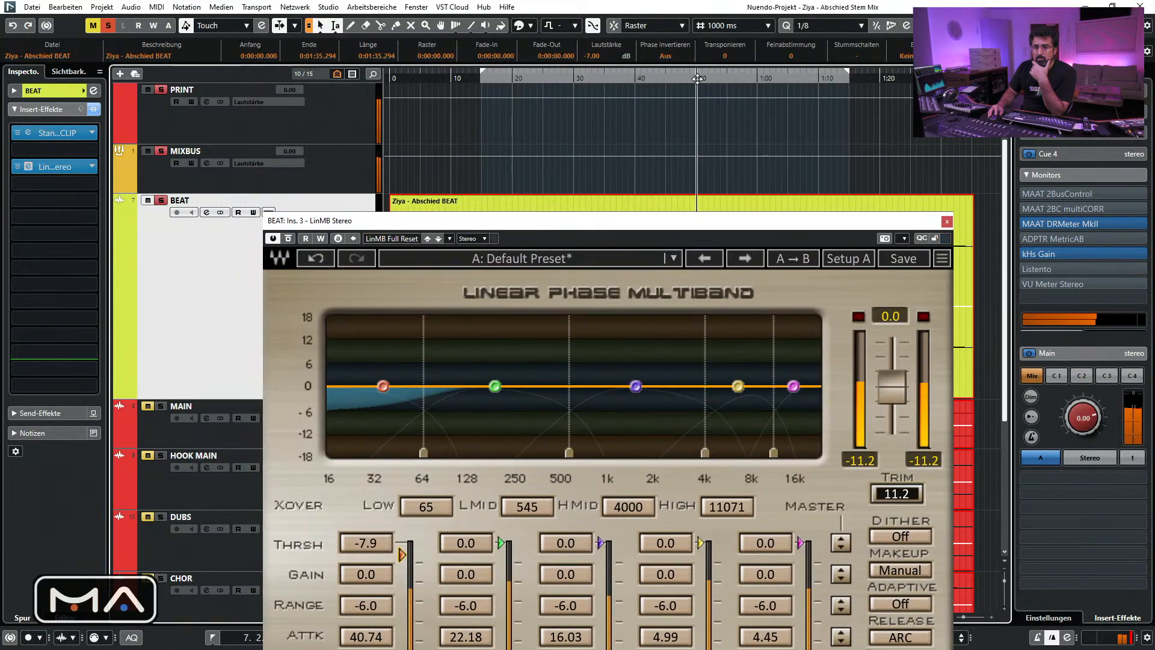
{"action": "left_click_drag", "start_coordinate": [421, 220], "coordinate": [395, 139]}
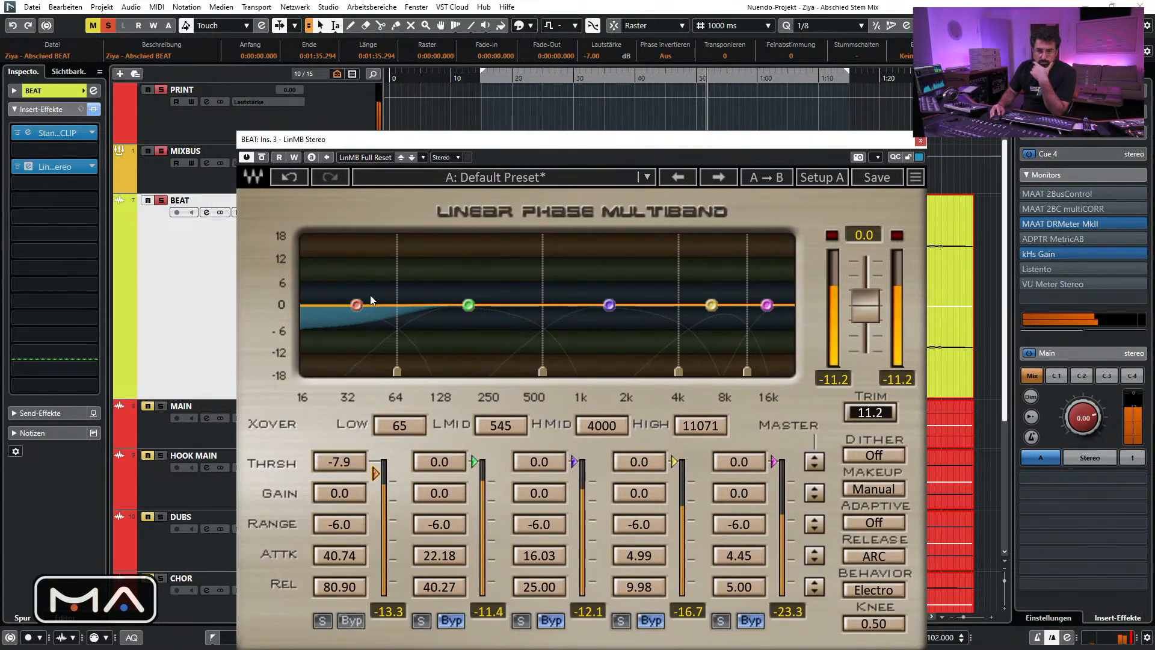
{"action": "left_click", "coordinate": [262, 158]}
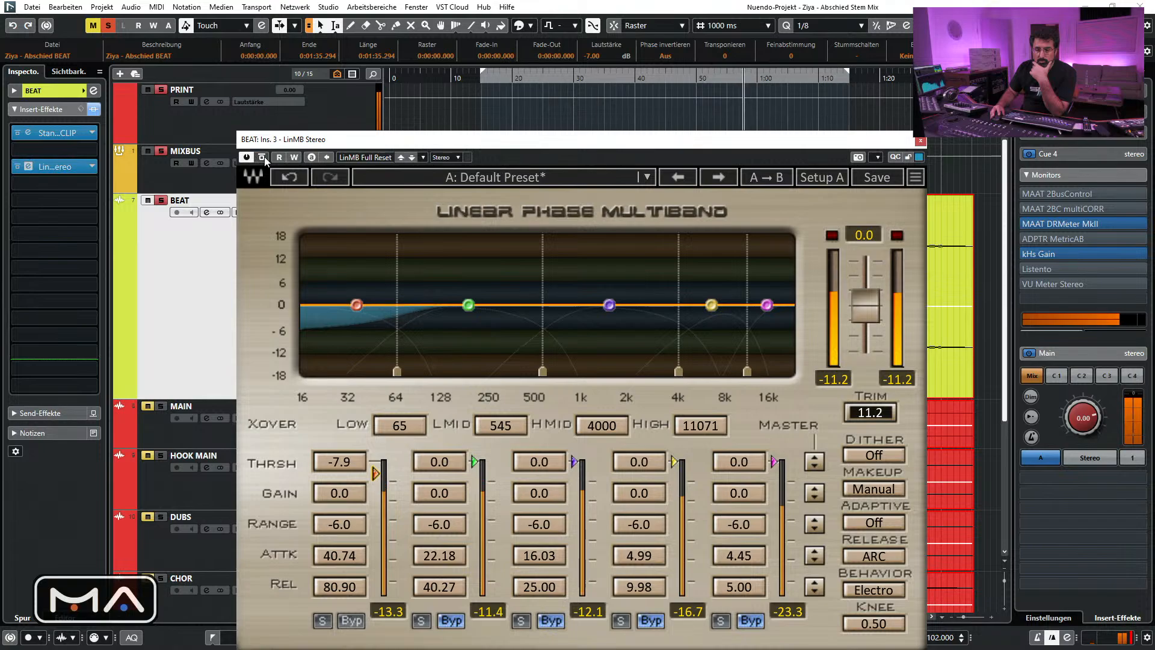
{"action": "left_click", "coordinate": [919, 141]}
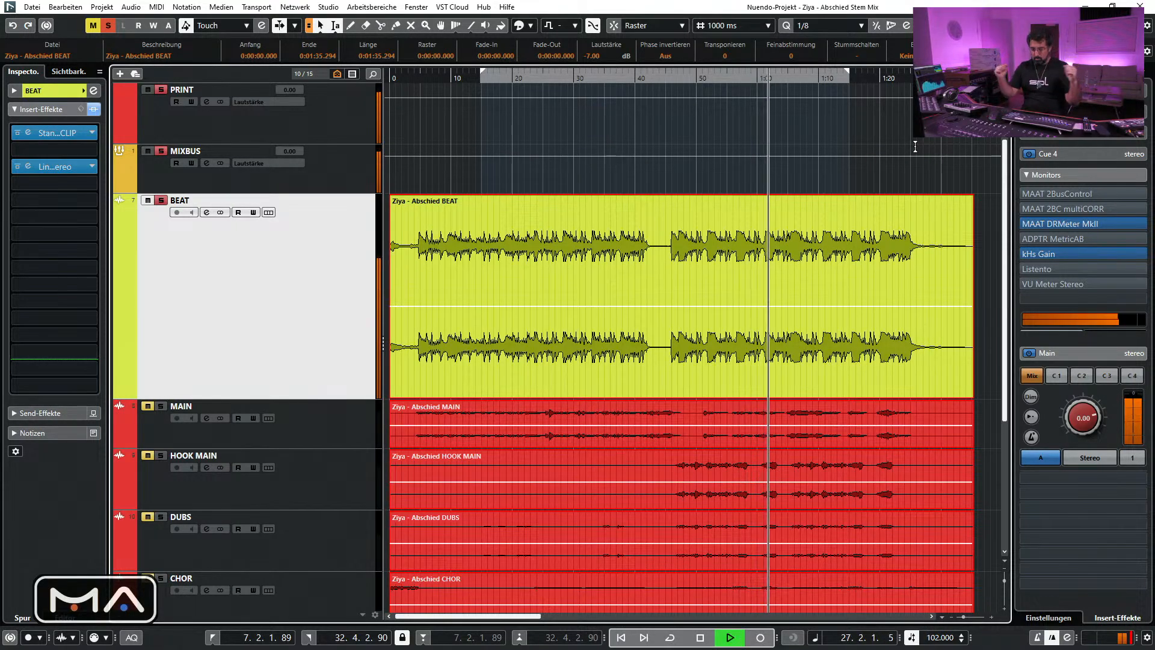
Move LinMB from insert slot 3 to slot 2 of the BEAT track and reopen it
{"action": "mouse_move", "coordinate": [59, 385]}
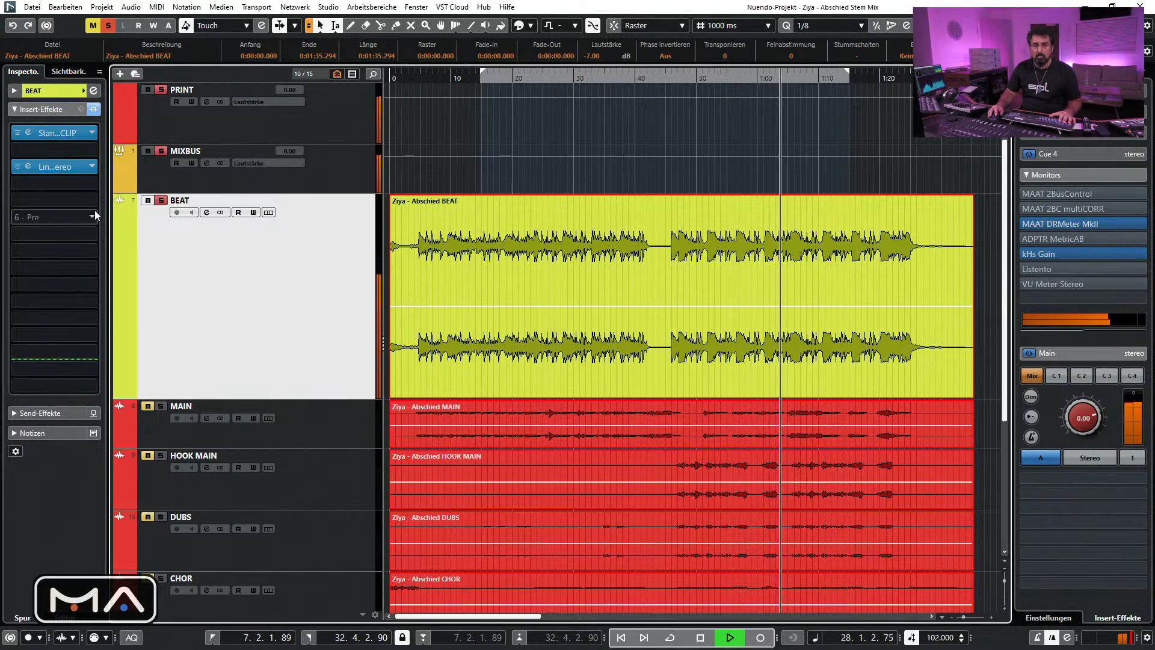
{"action": "left_click_drag", "start_coordinate": [55, 165], "coordinate": [57, 151]}
{"action": "left_click", "coordinate": [60, 150]}
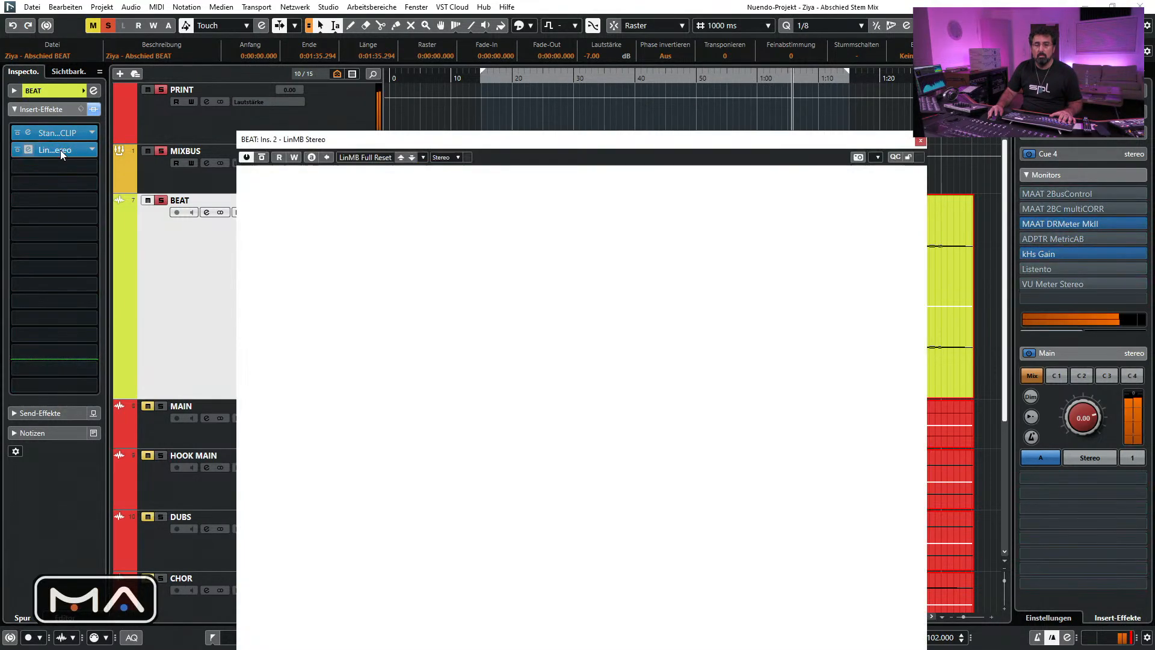
Set the low band's attack to 34.16 and threshold to -7.0 dB, and the low crossover to 76 Hz
{"action": "left_click_drag", "start_coordinate": [540, 149], "coordinate": [567, 73]}
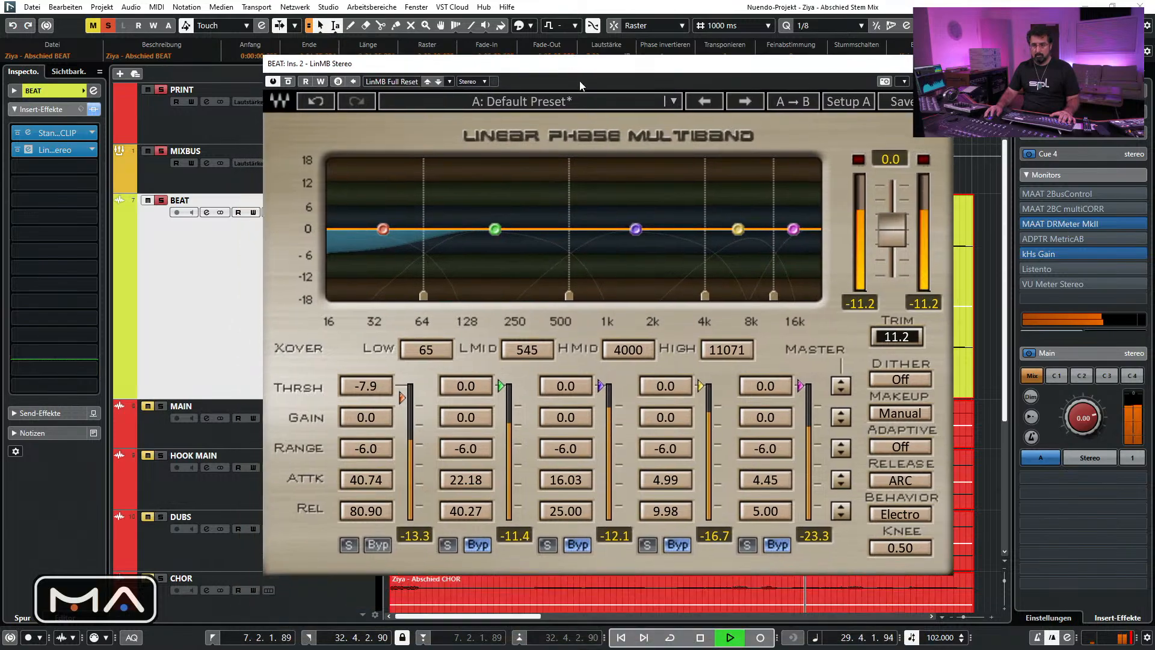
{"action": "left_click_drag", "start_coordinate": [366, 479], "coordinate": [366, 499]}
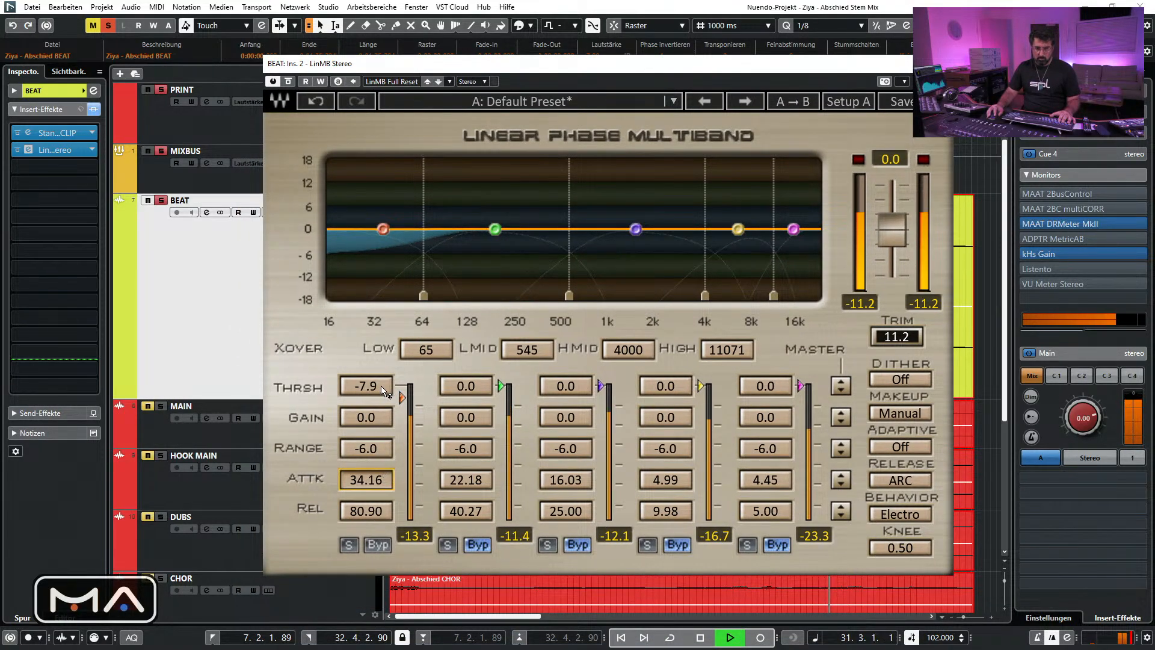
{"action": "left_click_drag", "start_coordinate": [381, 385], "coordinate": [426, 341]}
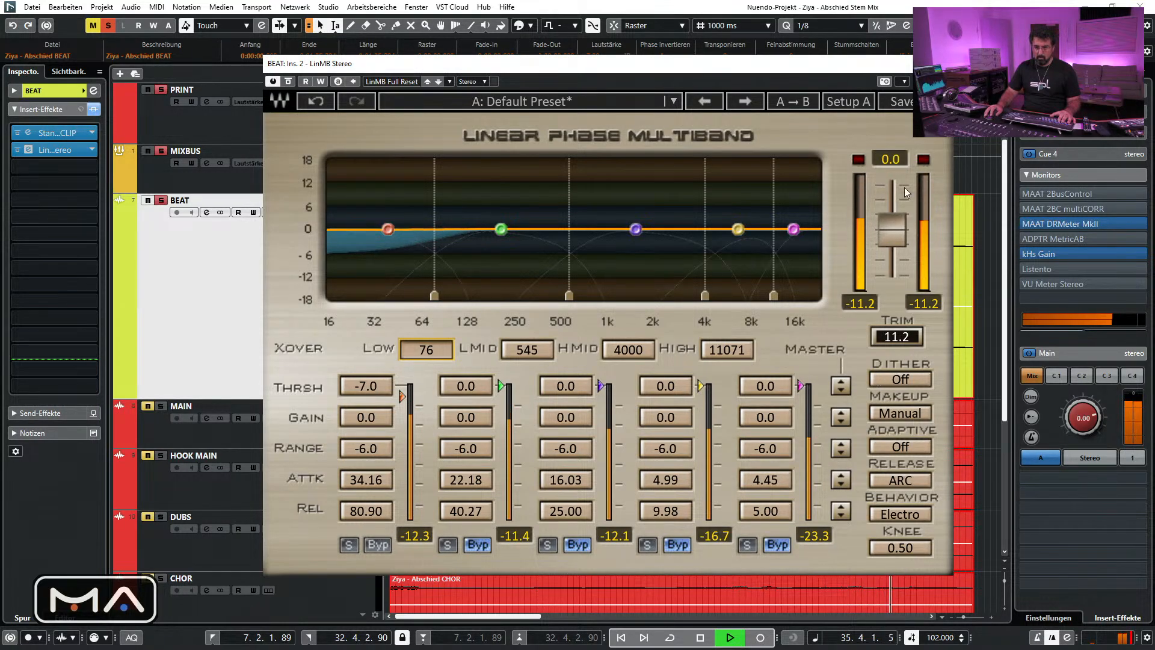
Close the LinMB window and bypass the compressor in the BEAT track's insert slot 2 for comparison
{"action": "left_click", "coordinate": [946, 63]}
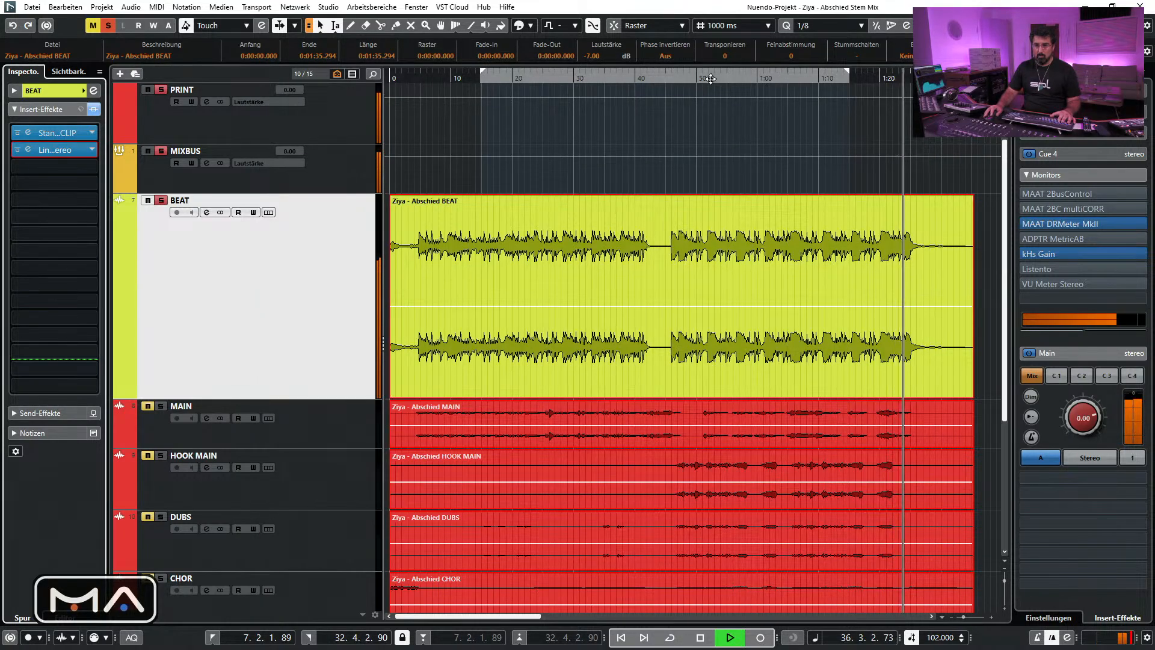
{"action": "left_click", "coordinate": [17, 151]}
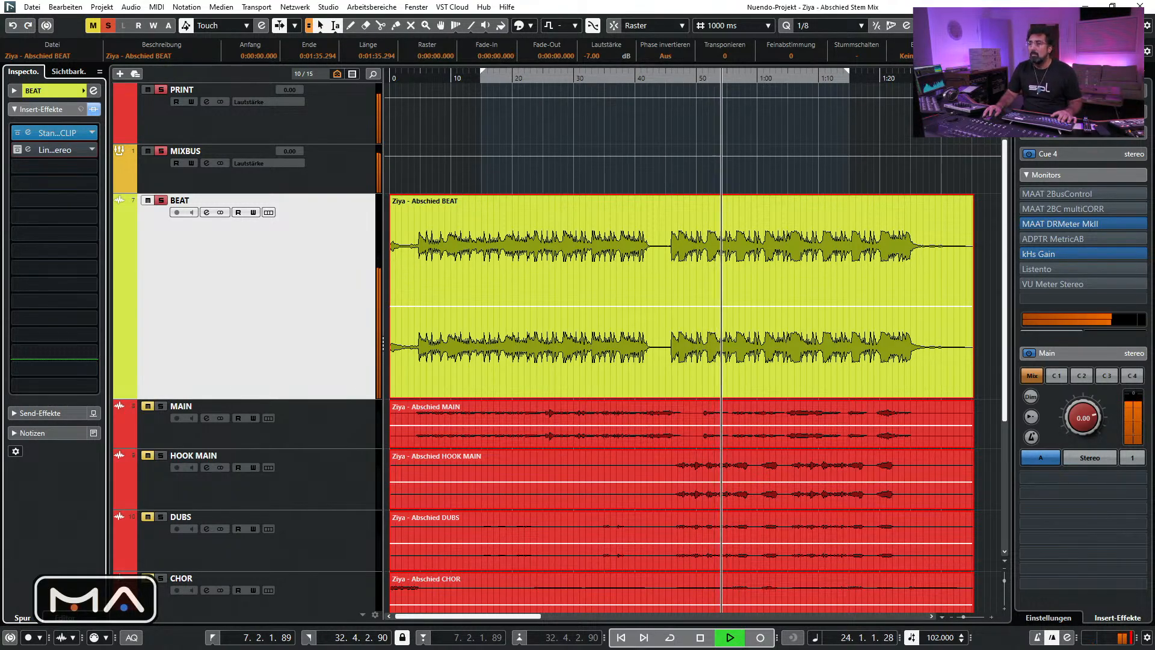
Stop playback, reduce the track heights, unsolo the BEAT track, and place the cursor at about 0:15
{"action": "key", "text": "space"}
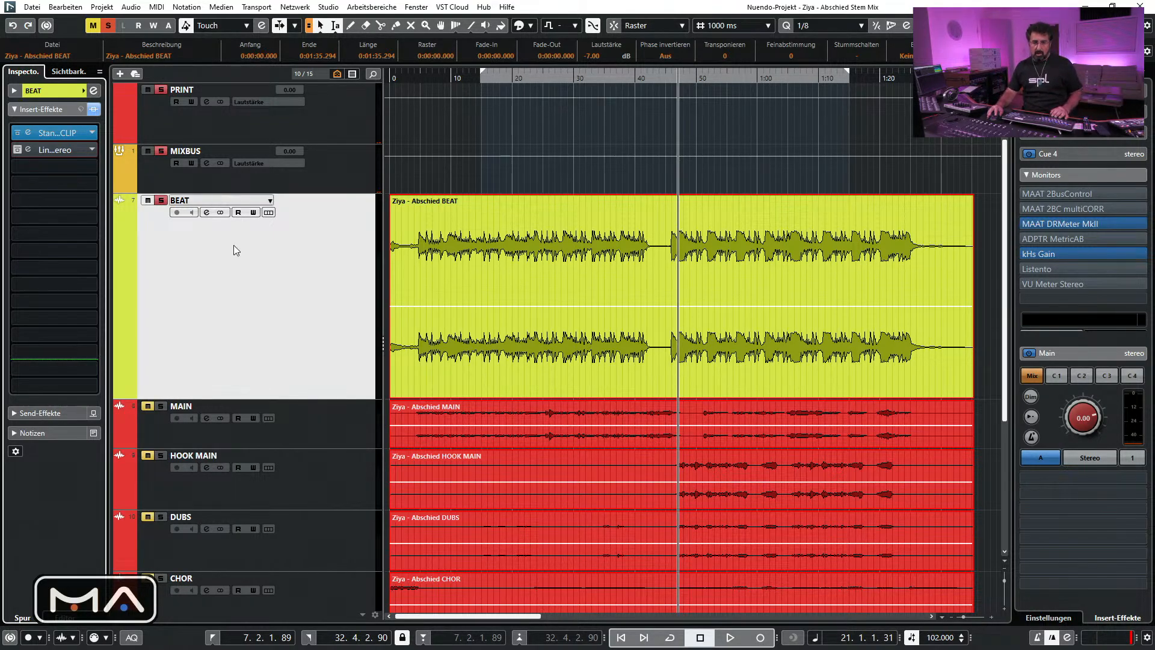
{"action": "left_click", "coordinate": [1007, 565]}
{"action": "left_click", "coordinate": [1050, 443]}
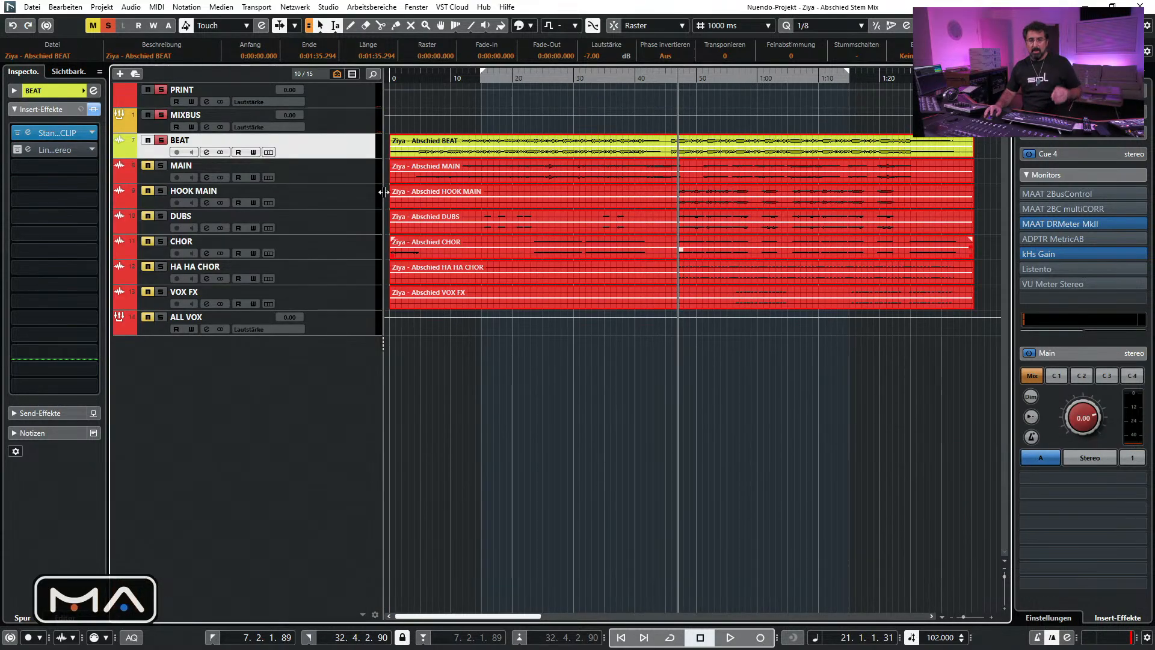
{"action": "left_click", "coordinate": [161, 140]}
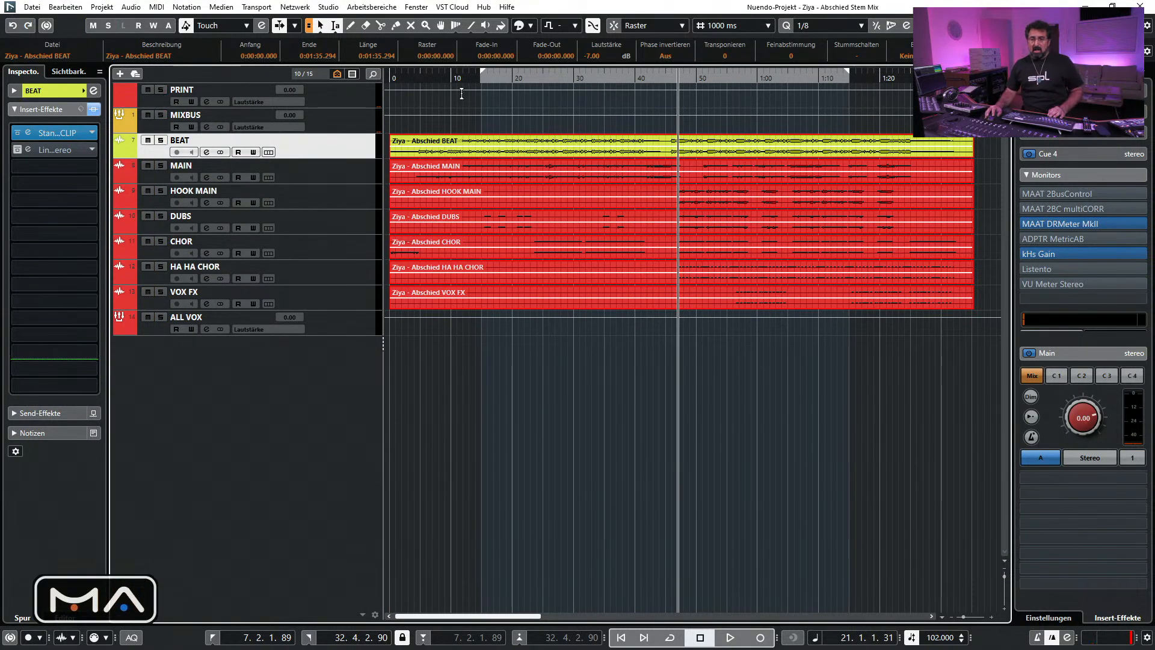
{"action": "left_click", "coordinate": [485, 77]}
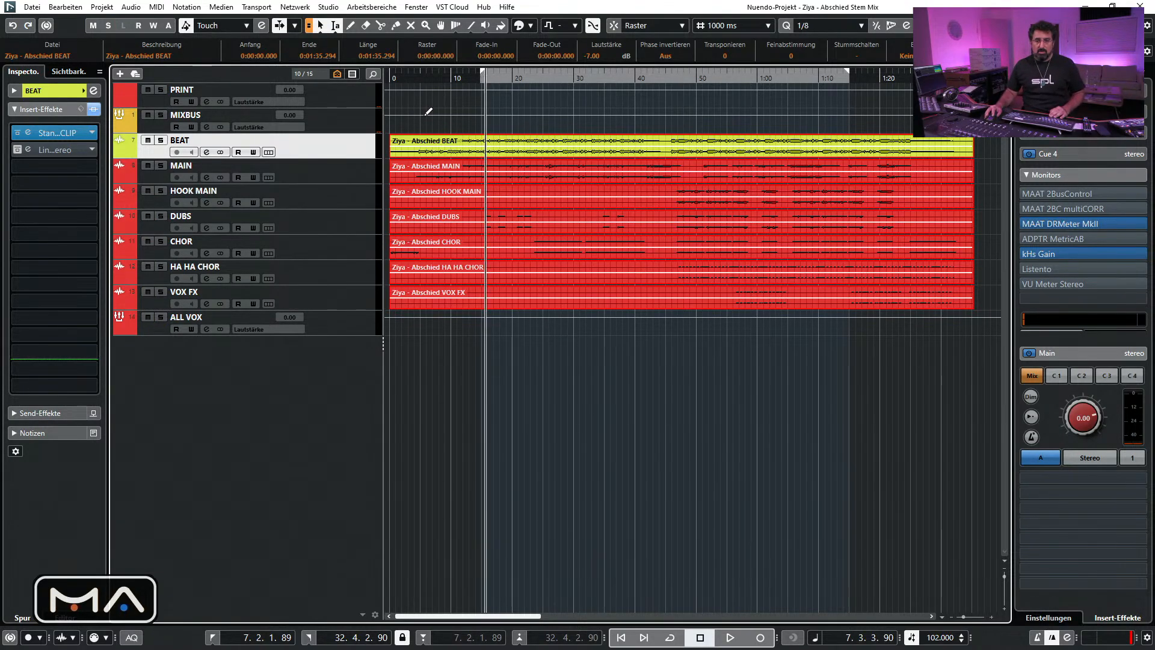
Enlarge the MAIN track and zoom in on its loud vocal peak at about 26 seconds
{"action": "left_click", "coordinate": [348, 180]}
{"action": "left_click_drag", "start_coordinate": [345, 184], "coordinate": [356, 410]}
{"action": "left_click", "coordinate": [543, 75]}
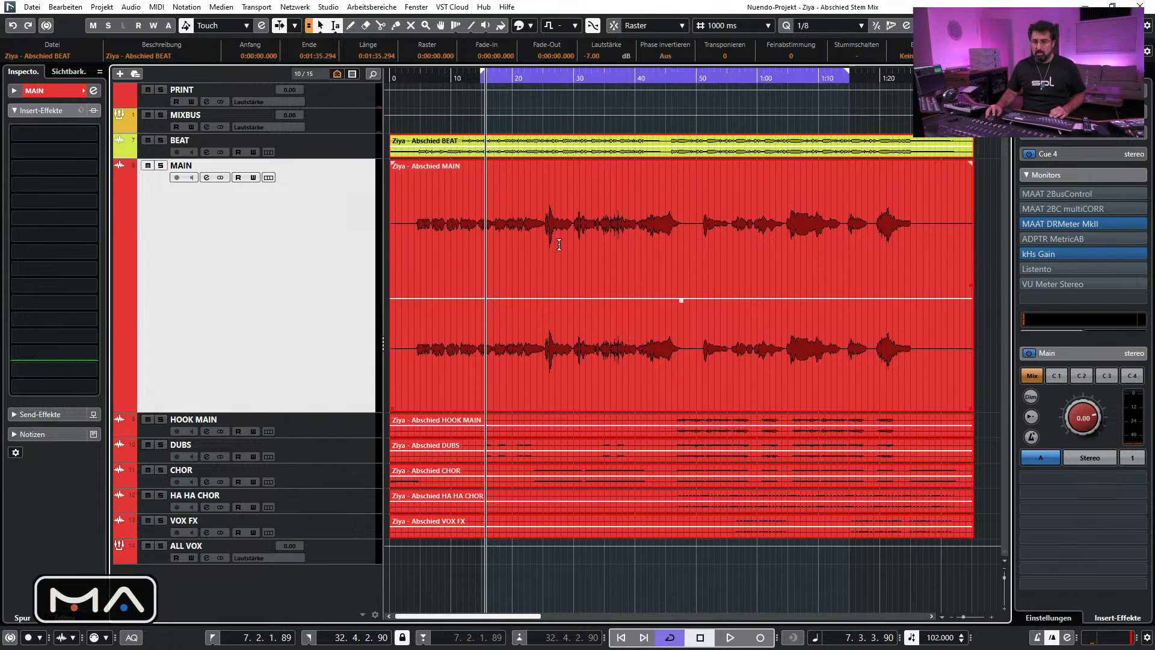
{"action": "left_click_drag", "start_coordinate": [545, 83], "coordinate": [531, 113]}
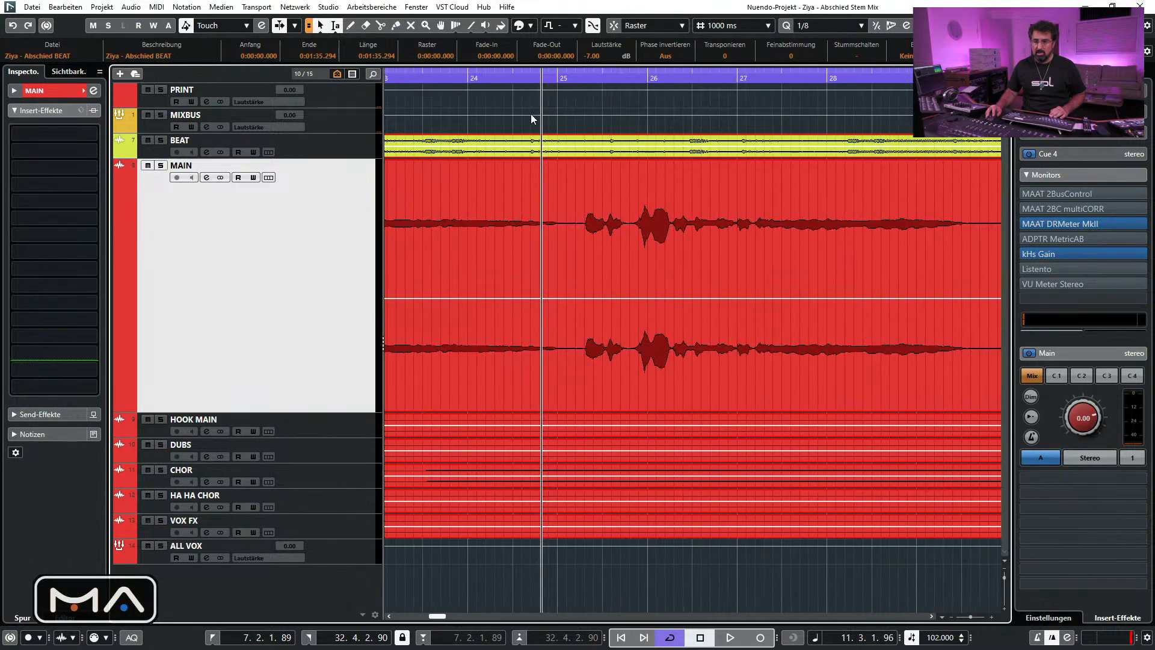
{"action": "left_click_drag", "start_coordinate": [670, 77], "coordinate": [664, 95]}
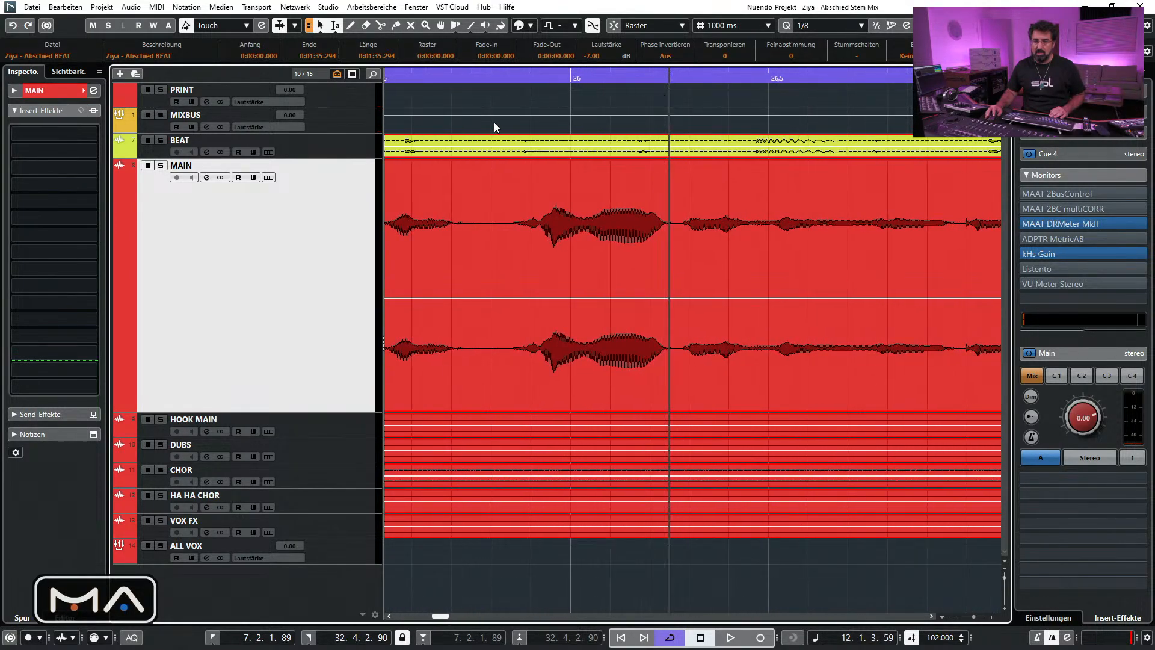
{"action": "left_click", "coordinate": [380, 26]}
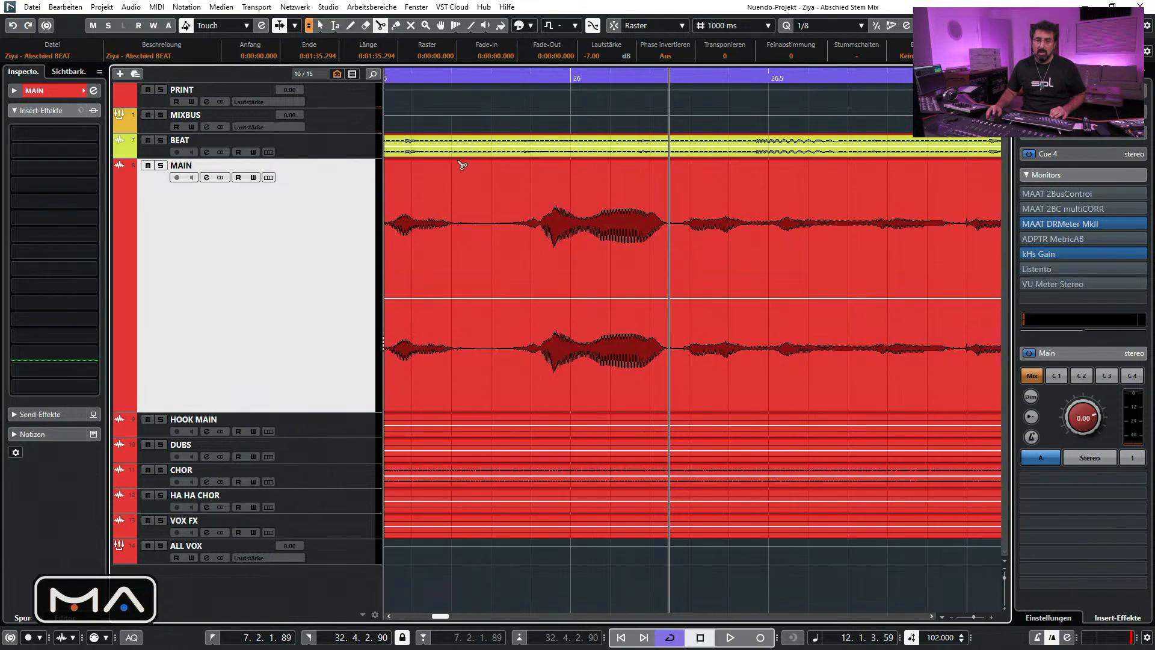
{"action": "left_click", "coordinate": [487, 249]}
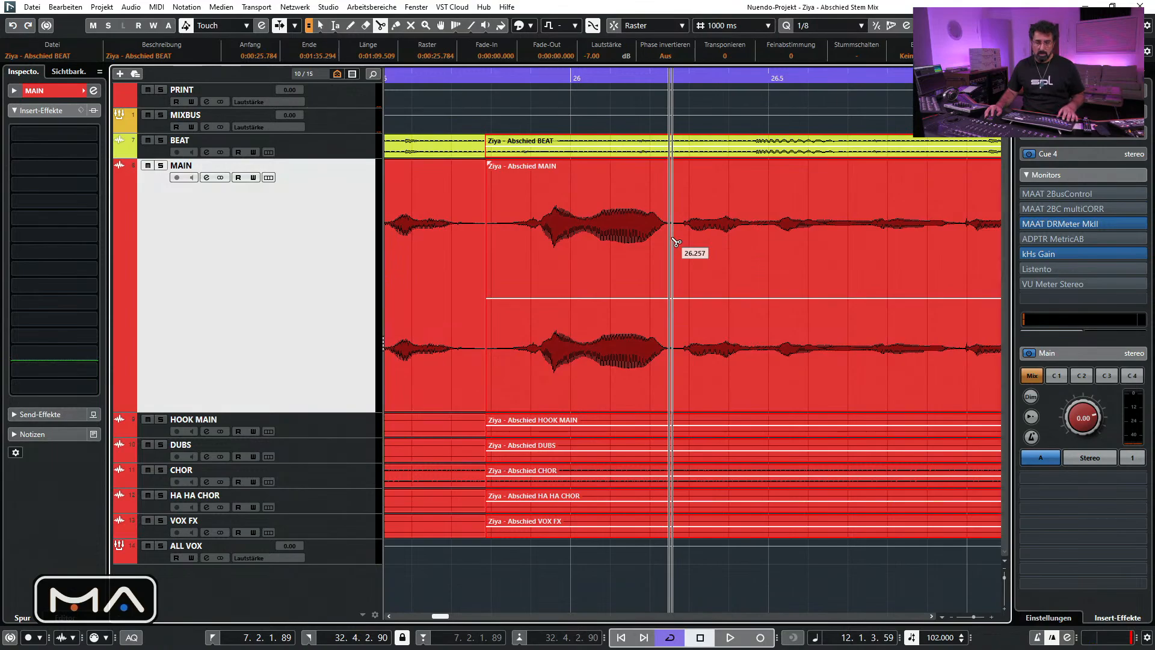
{"action": "key", "text": "ctrl+z"}
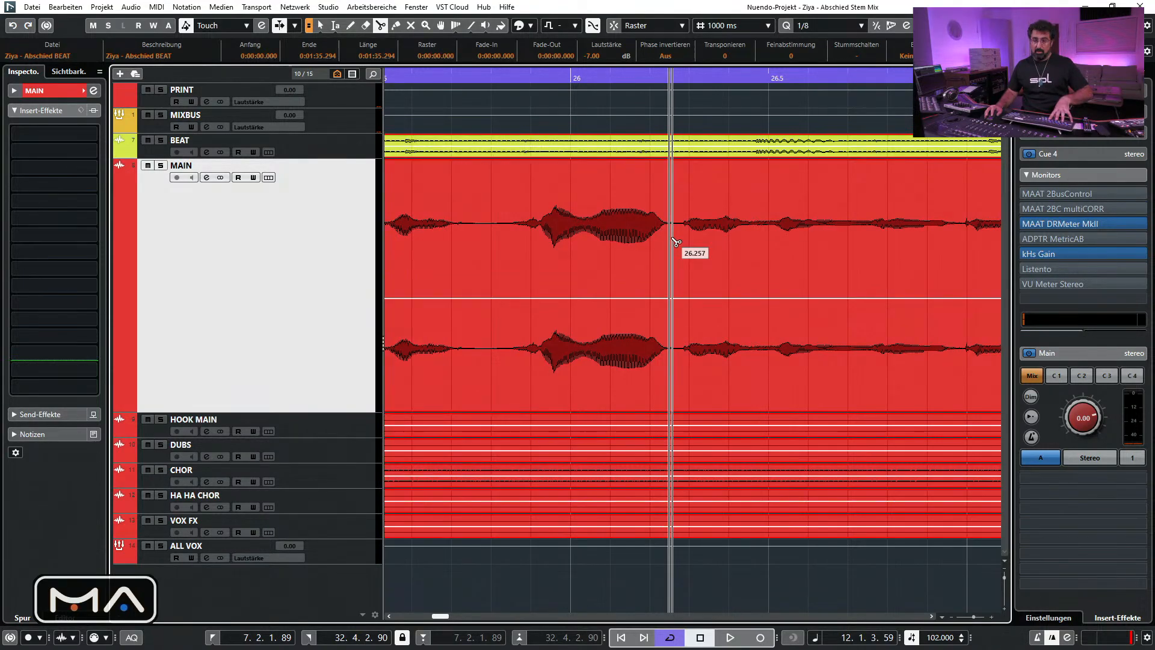
Select only the MAIN event and split it at 25.802 and 26.263 seconds around the loud peak
{"action": "left_click", "coordinate": [323, 26]}
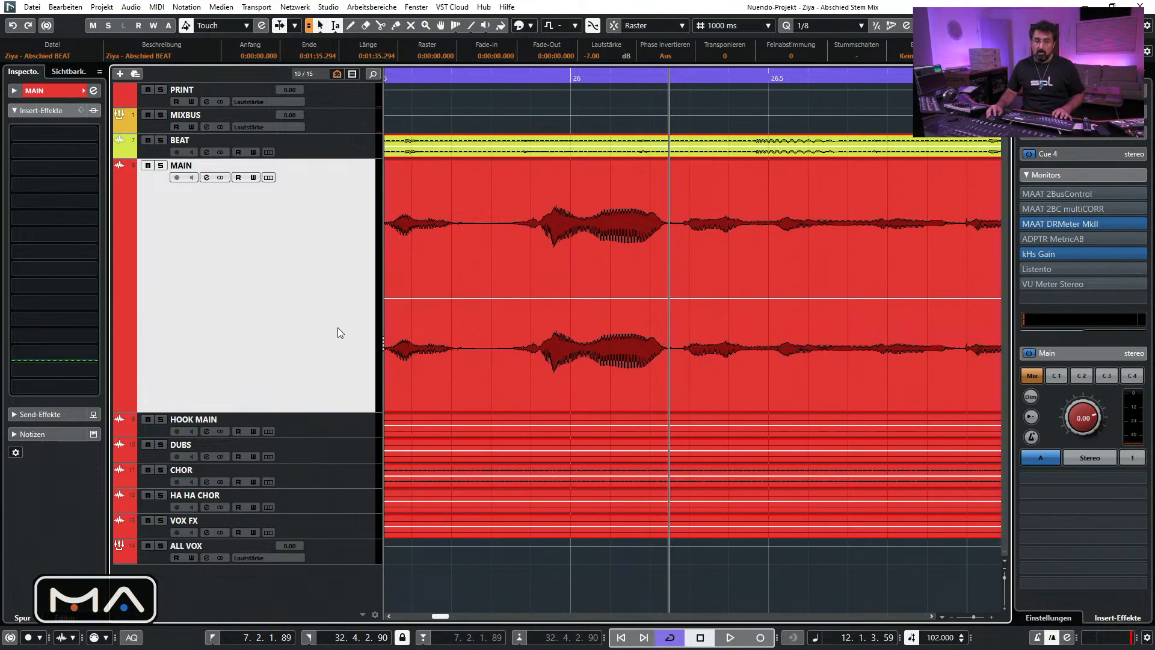
{"action": "left_click", "coordinate": [509, 340]}
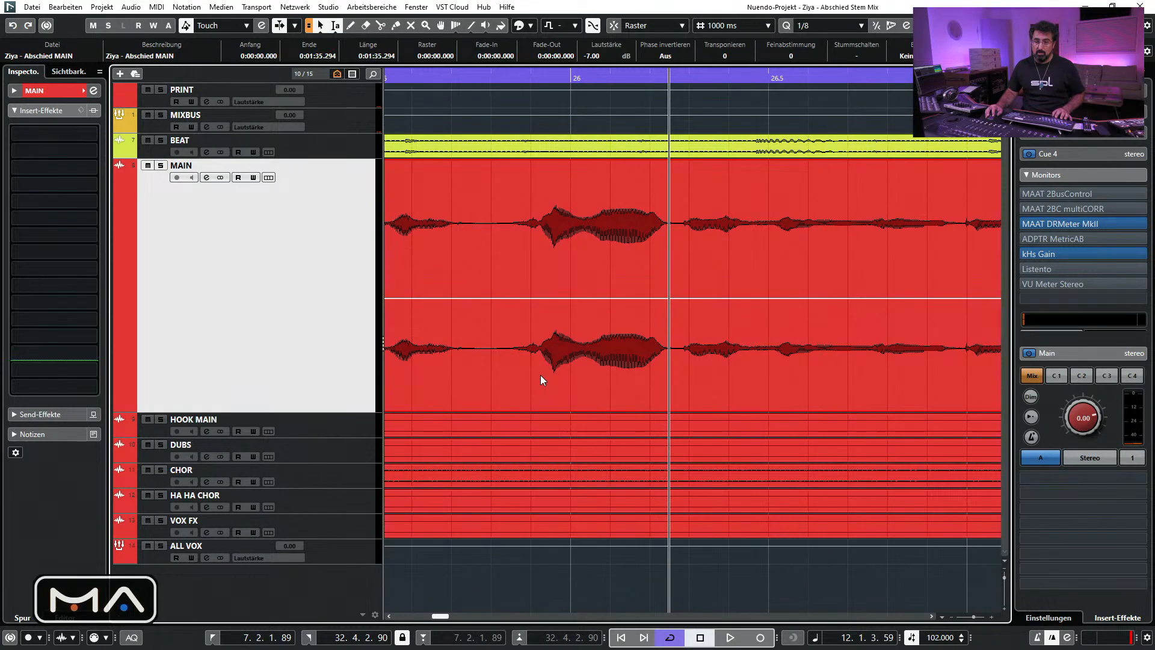
{"action": "left_click", "coordinate": [381, 25]}
{"action": "left_click", "coordinate": [491, 246]}
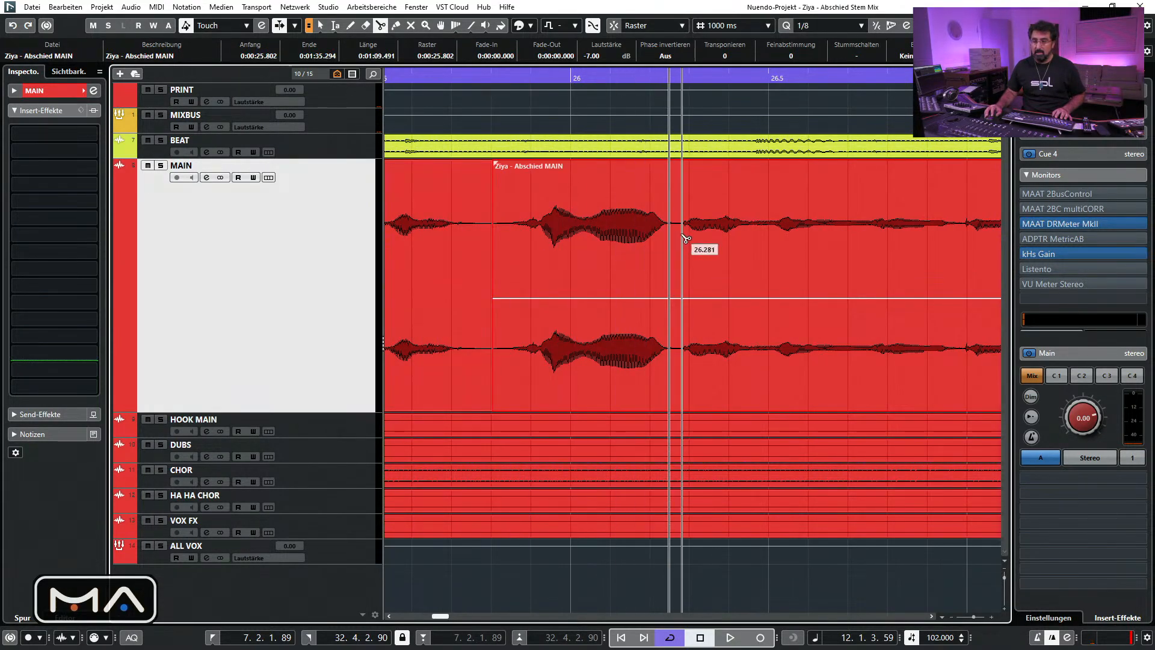
{"action": "left_click", "coordinate": [675, 241]}
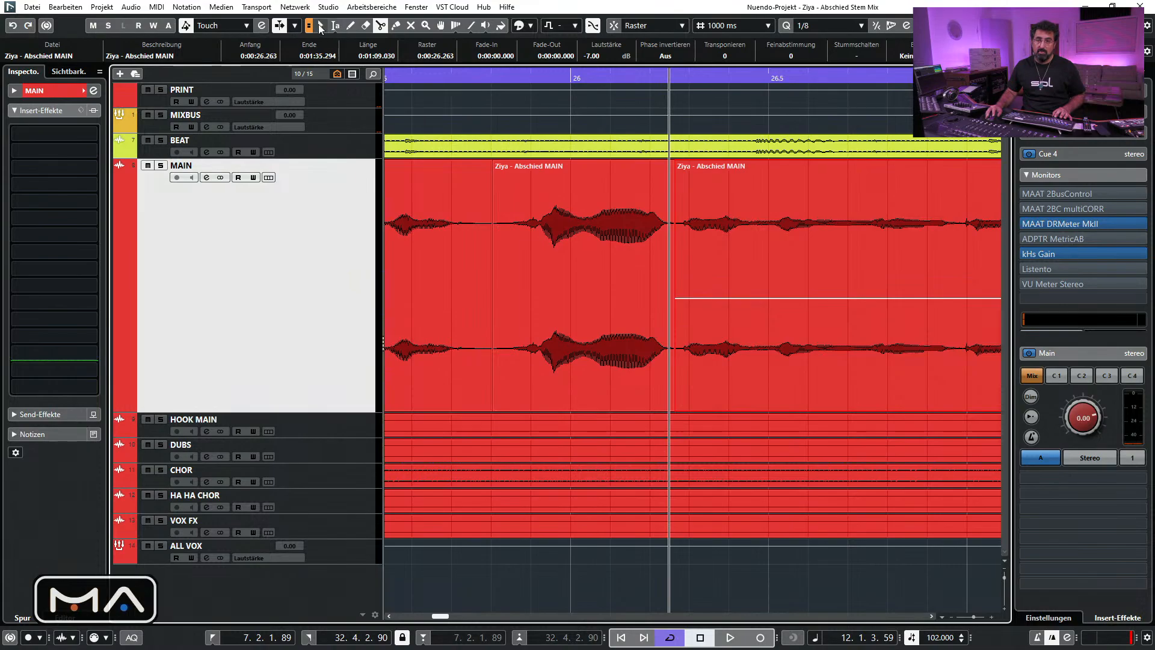
Lower the volume of the short MAIN event between the two cuts to -8.48 dB
{"action": "left_click", "coordinate": [320, 25]}
{"action": "left_click", "coordinate": [551, 289]}
{"action": "left_click_drag", "start_coordinate": [577, 297], "coordinate": [587, 317]}
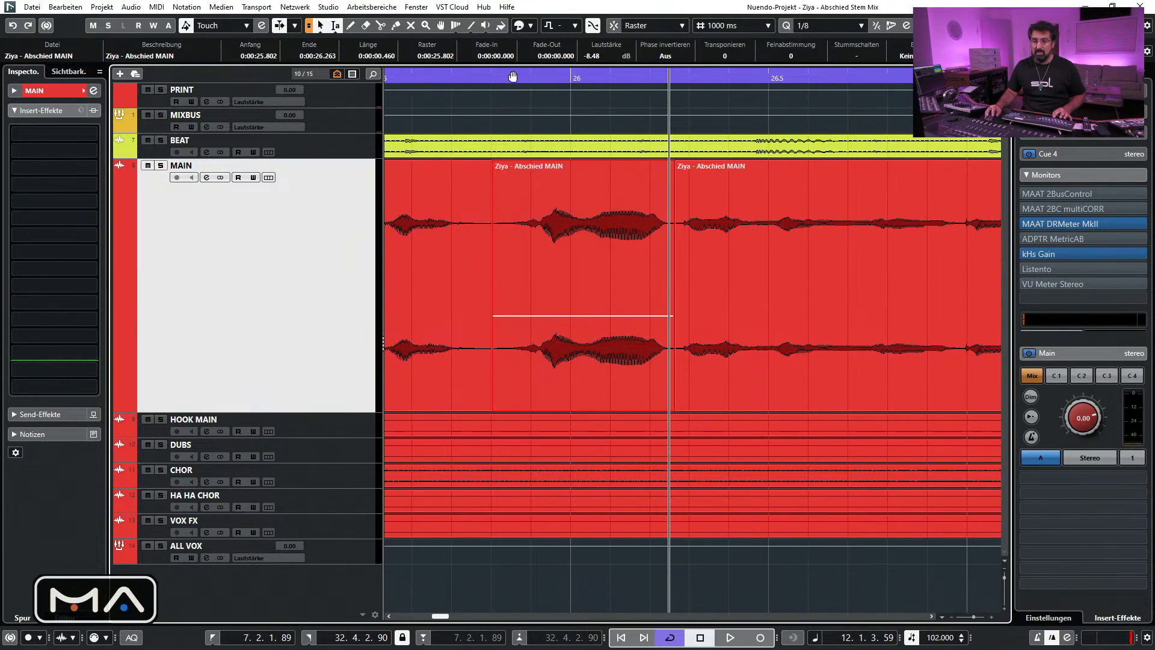
Crossfade the MAIN events at both cuts around the lowered section, using 30 ms fades
{"action": "left_click_drag", "start_coordinate": [513, 77], "coordinate": [513, 44]}
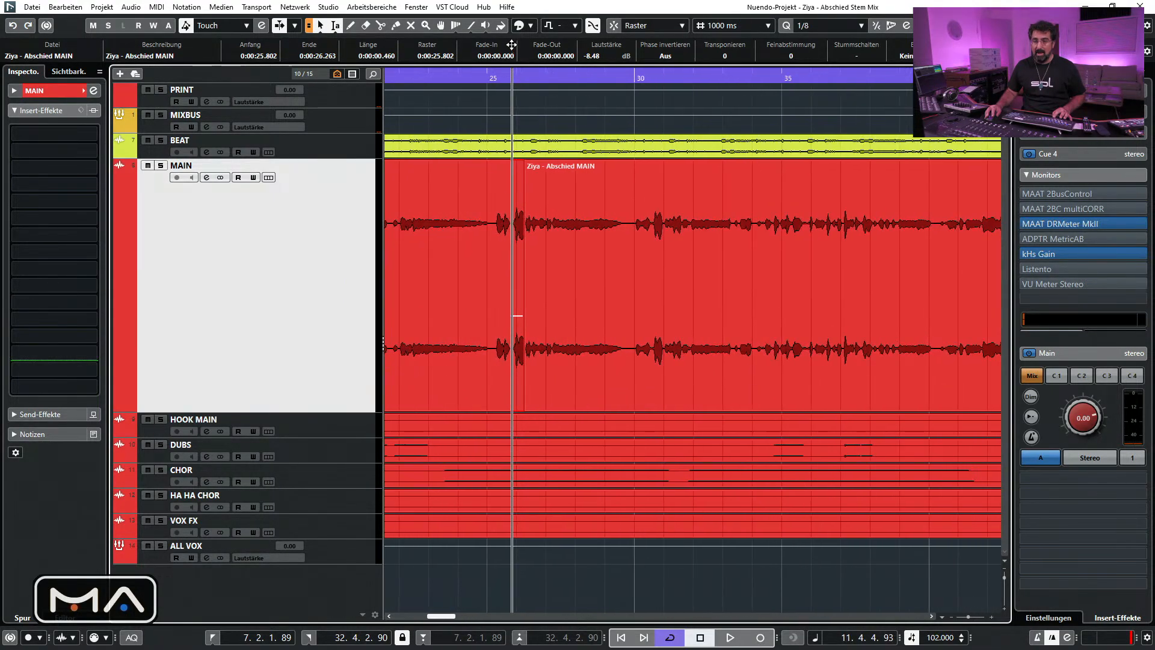
{"action": "left_click", "coordinate": [489, 361]}
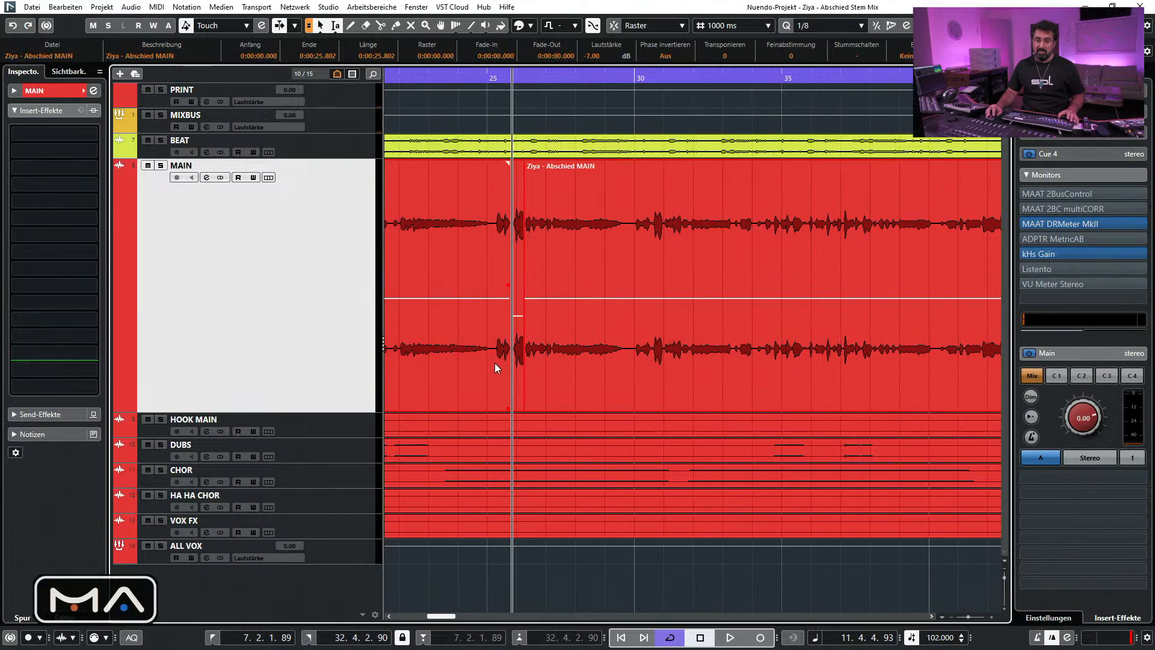
{"action": "mouse_move", "coordinate": [513, 83]}
{"action": "left_mouse_down"}
{"action": "mouse_move", "coordinate": [507, 109]}
{"action": "mouse_move", "coordinate": [507, 97]}
{"action": "left_mouse_up"}
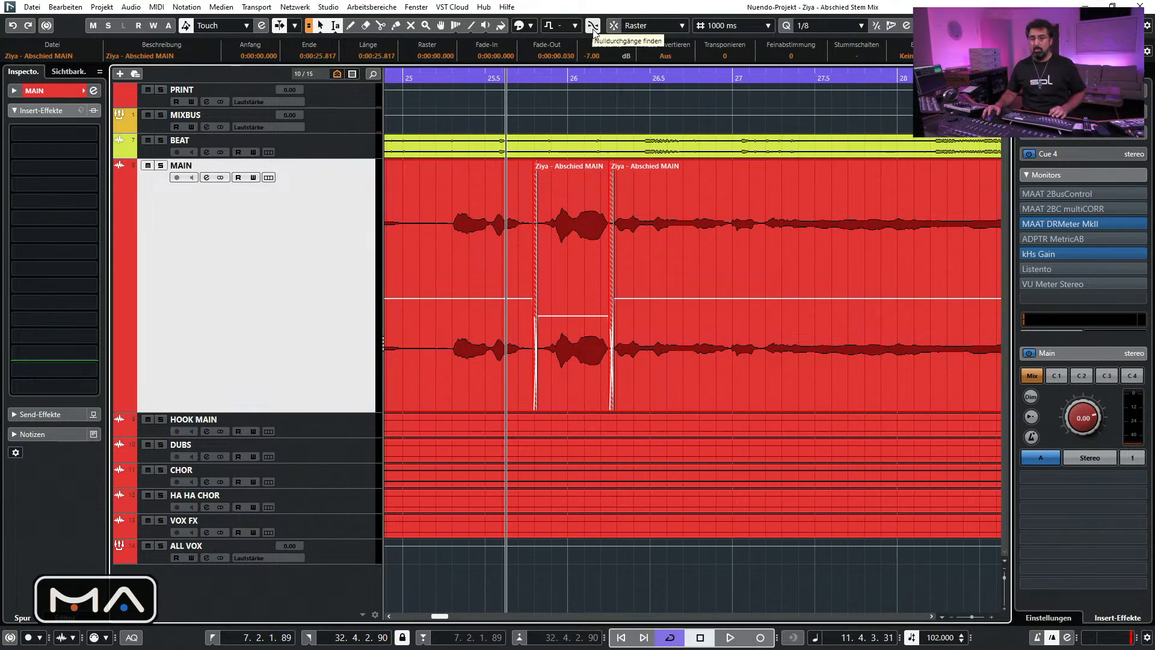
{"action": "left_click_drag", "start_coordinate": [527, 80], "coordinate": [529, 76]}
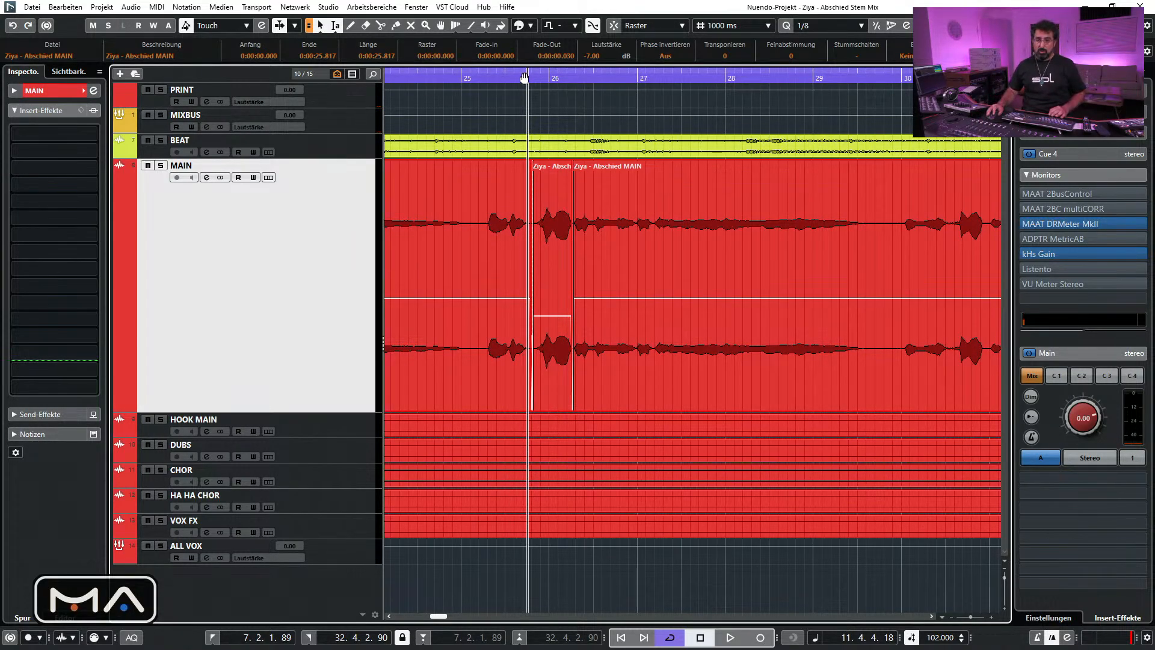
{"action": "left_click_drag", "start_coordinate": [523, 77], "coordinate": [517, 37]}
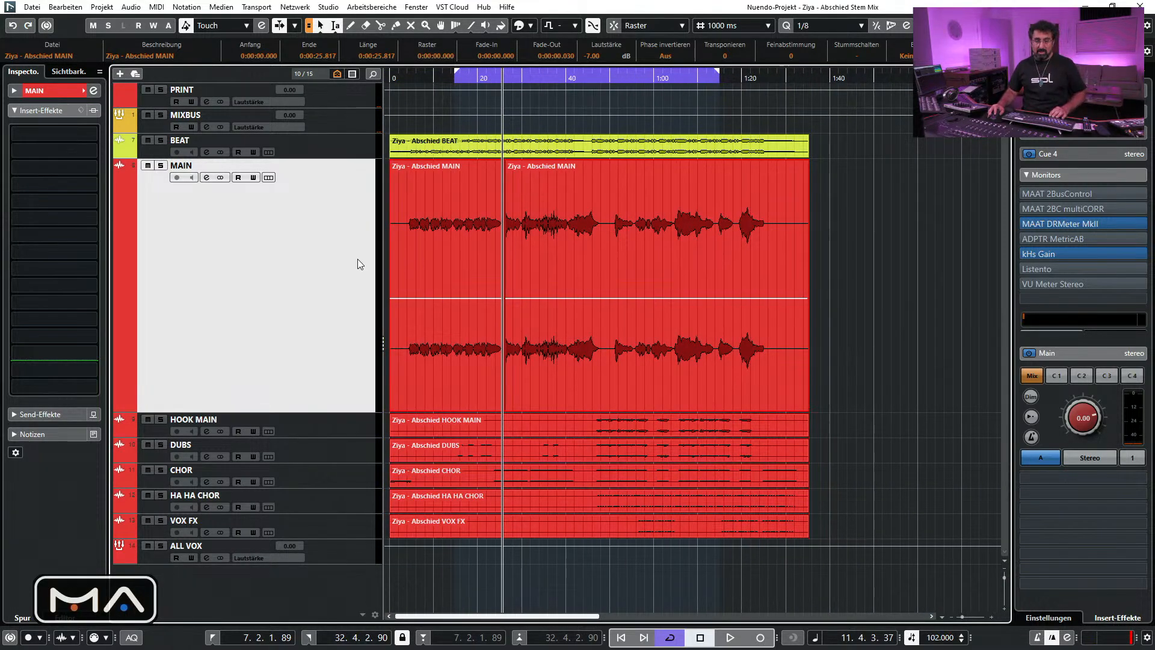
Shrink the MAIN track and enlarge the ALL VOX group track
{"action": "left_click", "coordinate": [351, 550]}
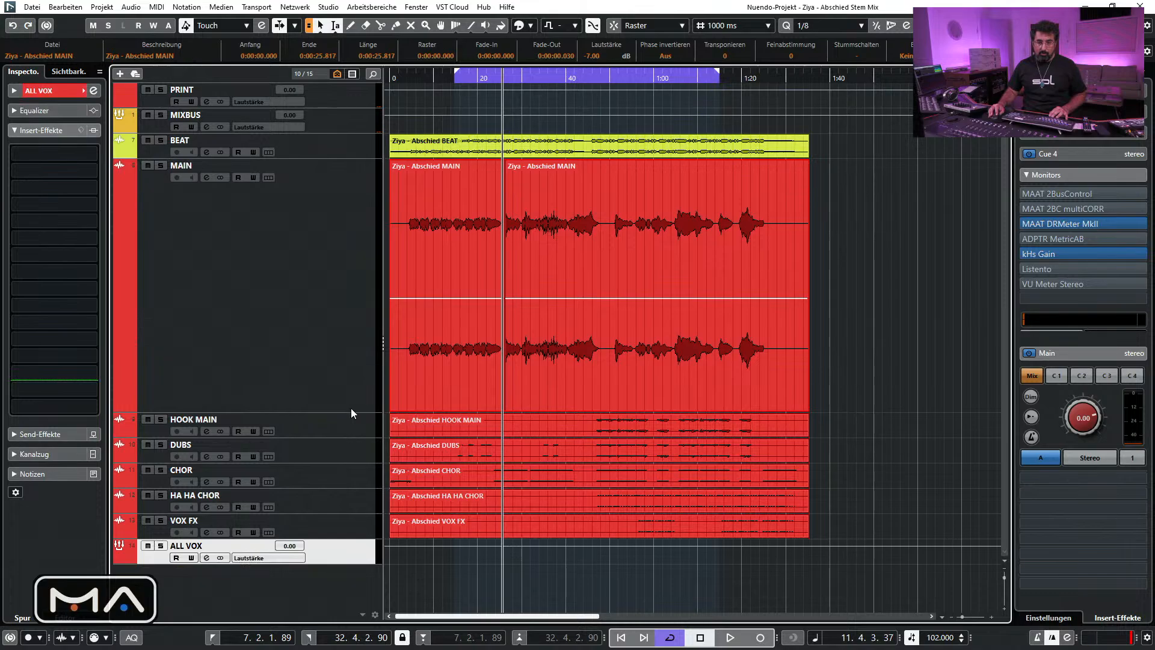
{"action": "left_click_drag", "start_coordinate": [351, 412], "coordinate": [356, 196]}
{"action": "left_click", "coordinate": [350, 343]}
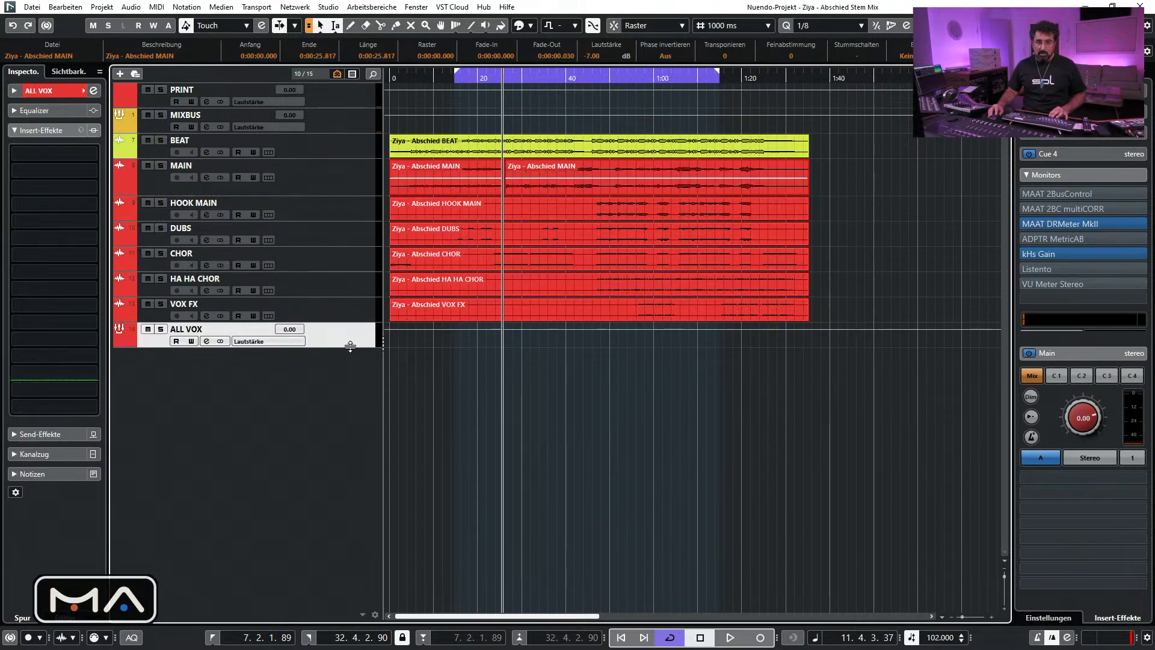
{"action": "left_click_drag", "start_coordinate": [350, 347], "coordinate": [351, 455]}
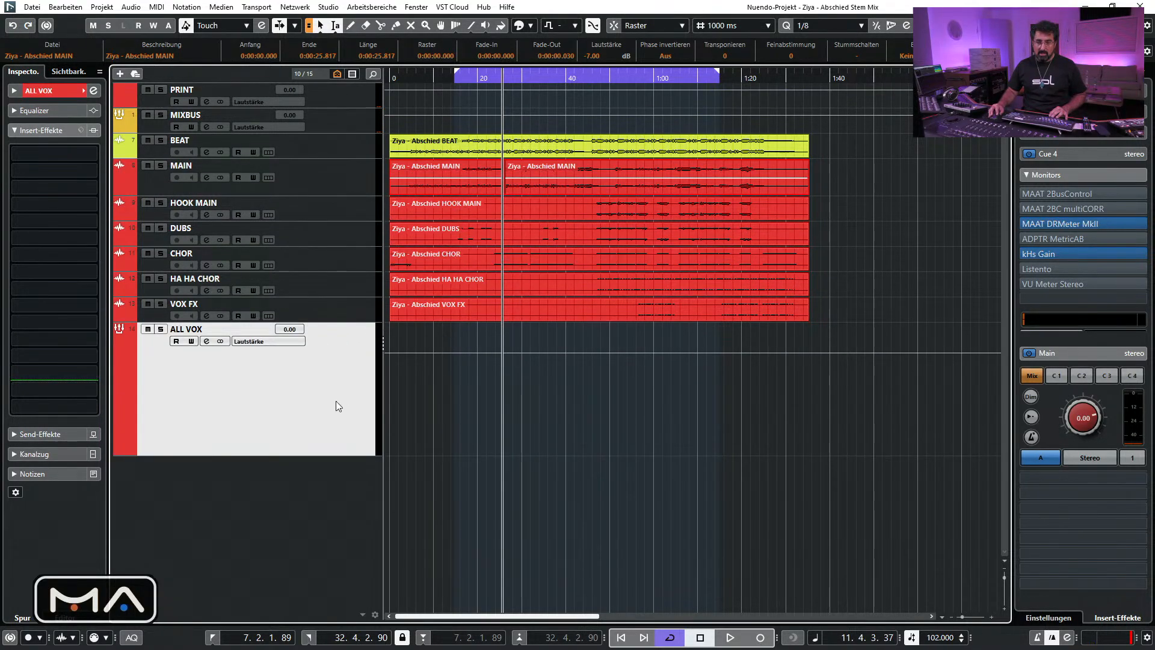
Check the insert slots of the MIXBUS and PRINT tracks, and return to the ALL VOX track
{"action": "left_click", "coordinate": [334, 128]}
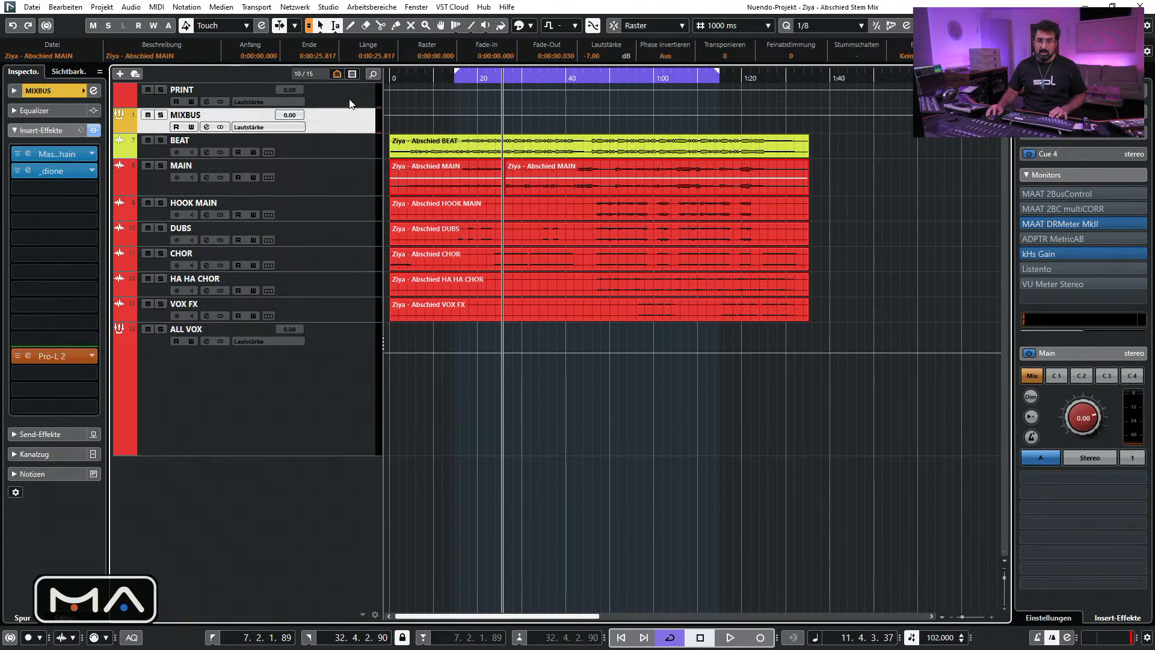
{"action": "left_click", "coordinate": [350, 101]}
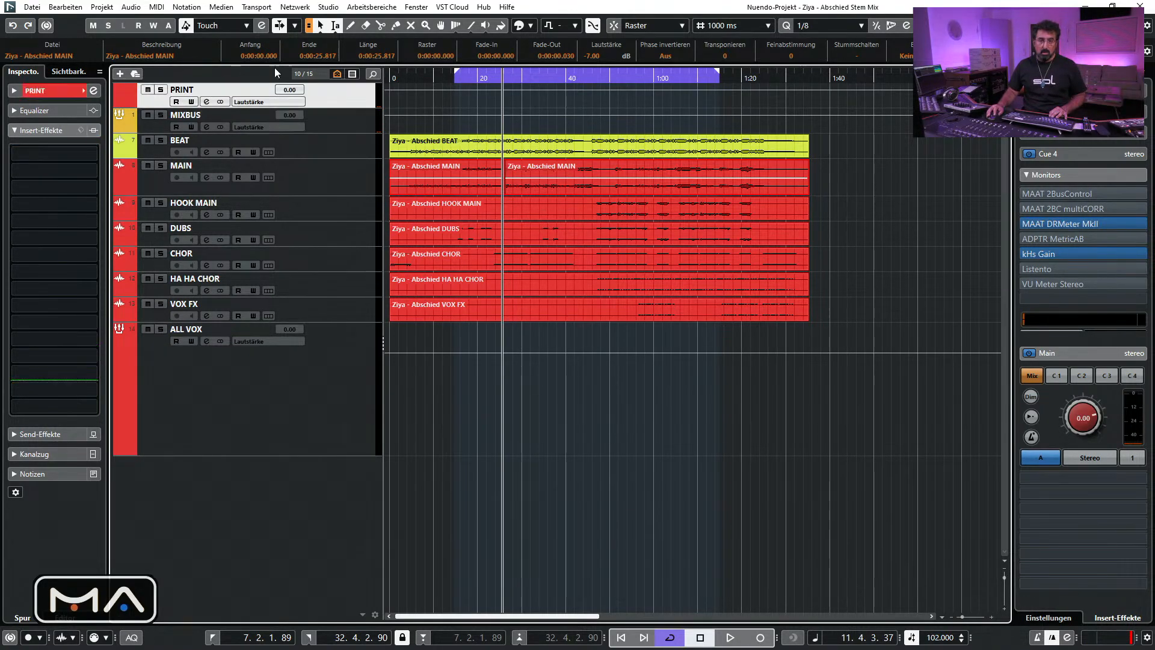
{"action": "left_click", "coordinate": [346, 428]}
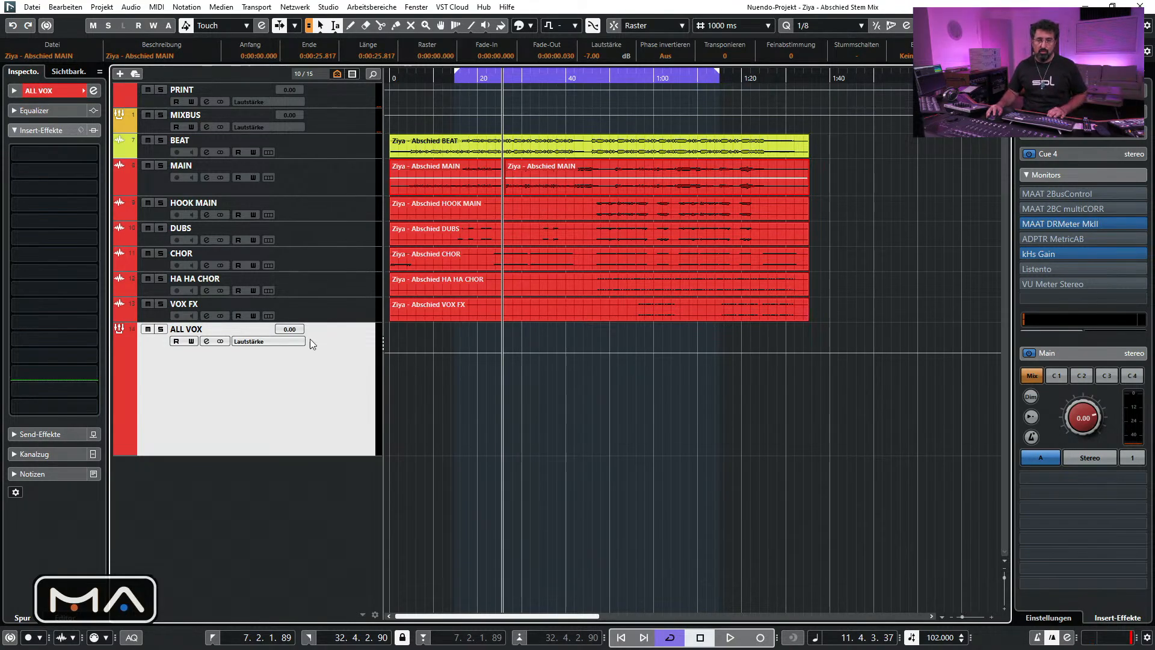
Play the project with ALL VOX soloed and load UAD Precision Multiband into its first insert slot
{"action": "key", "text": "space"}
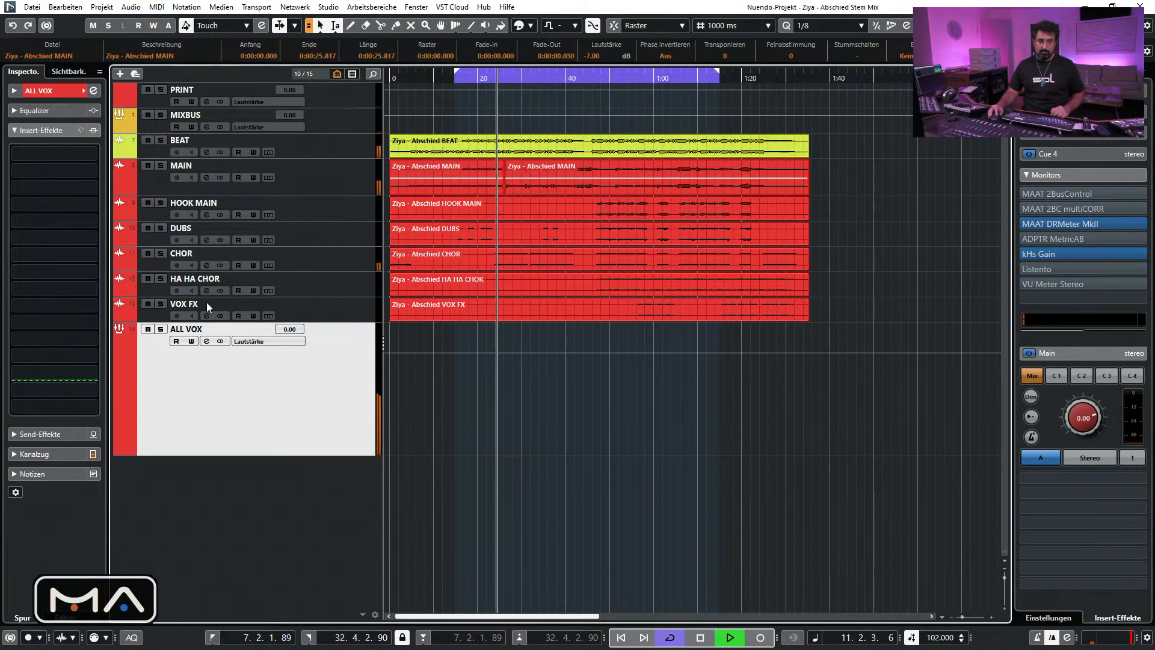
{"action": "left_click", "coordinate": [160, 329]}
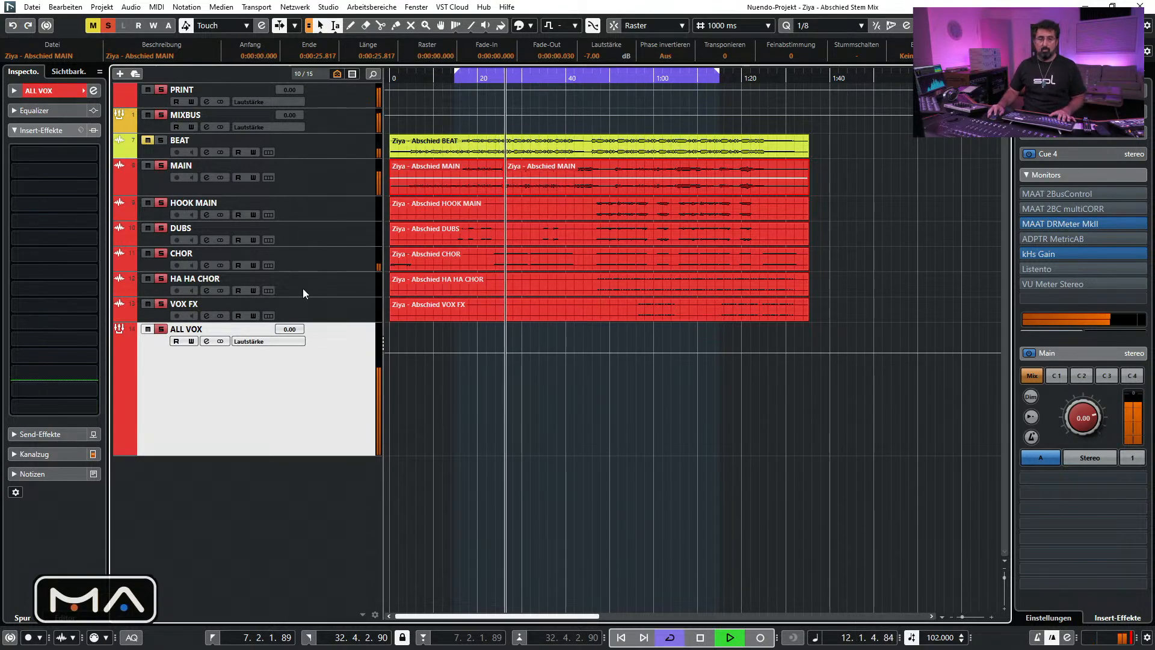
{"action": "left_click", "coordinate": [92, 157]}
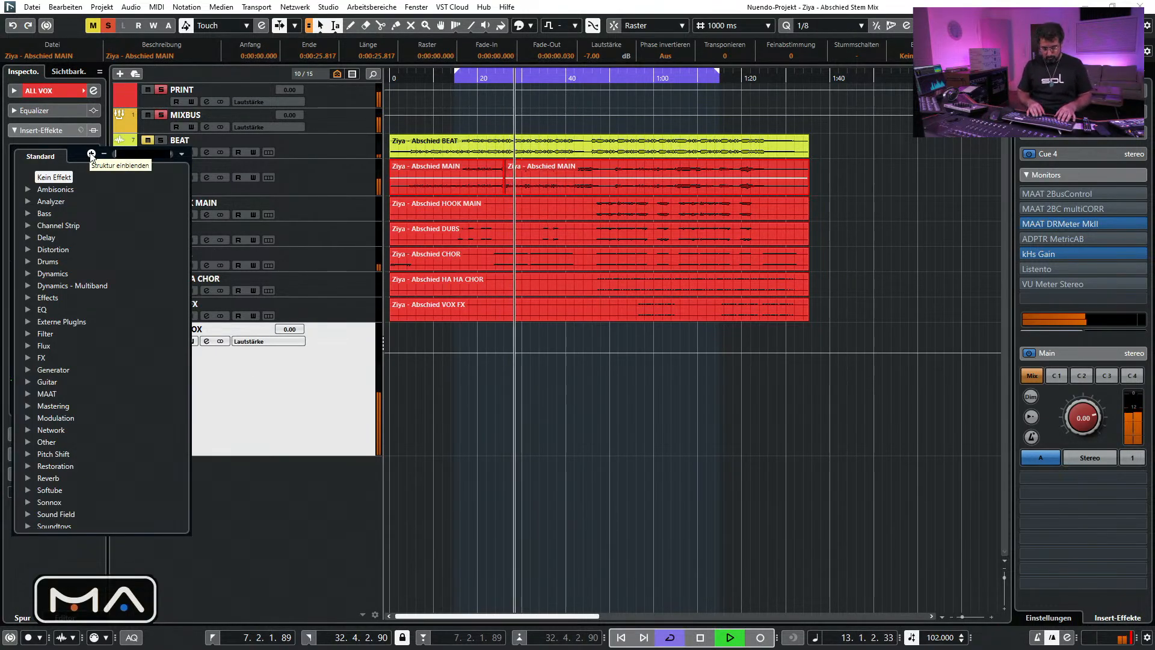
{"action": "type", "text": "prec"}
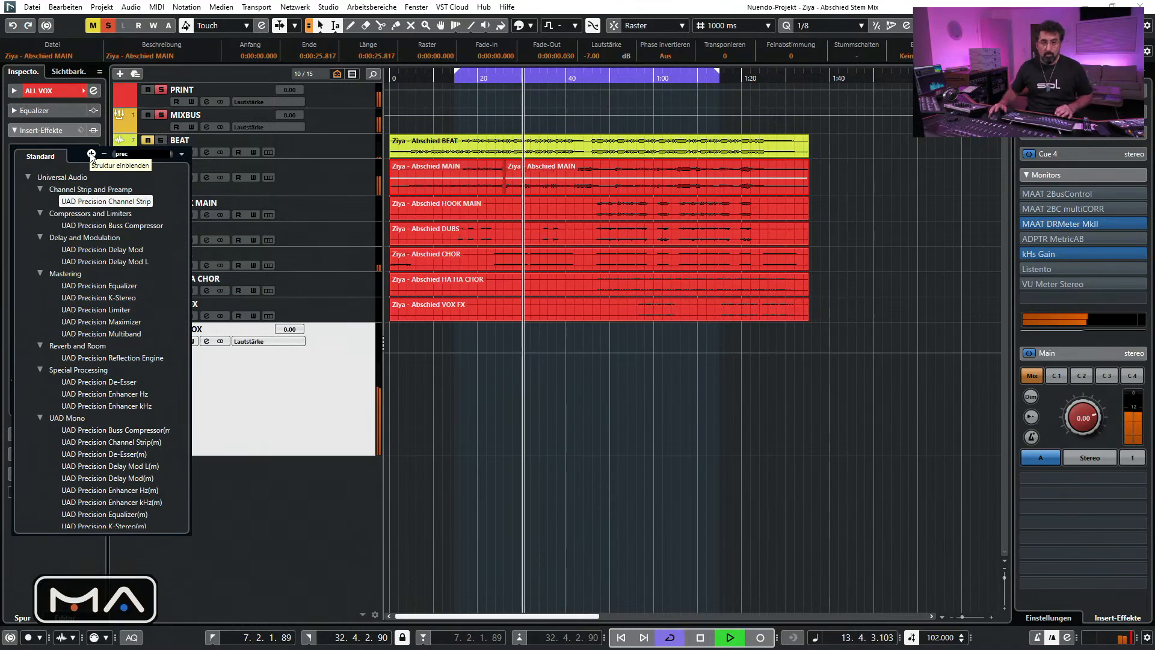
{"action": "type", "text": "ision"}
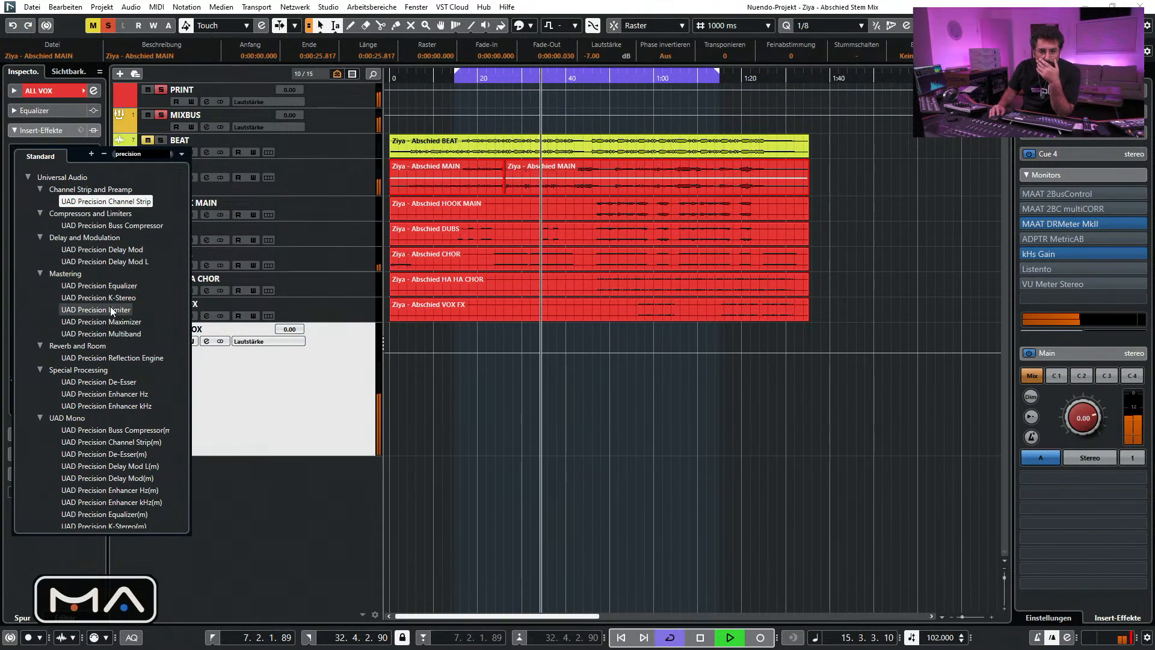
{"action": "left_click", "coordinate": [119, 333]}
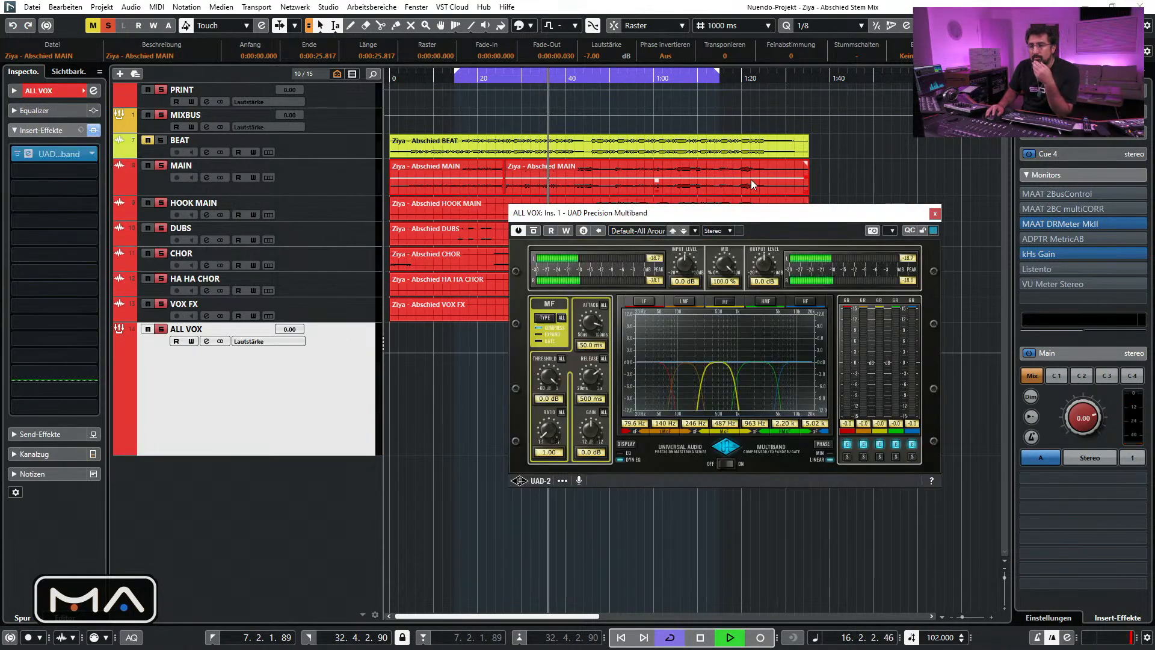
Isolate the Precision Multiband's LF band by soloing it and disabling the other four bands, and set its upper crossover to 112 Hz
{"action": "left_click_drag", "start_coordinate": [752, 210], "coordinate": [717, 166]}
{"action": "left_click", "coordinate": [600, 246]}
{"action": "left_click", "coordinate": [803, 402]}
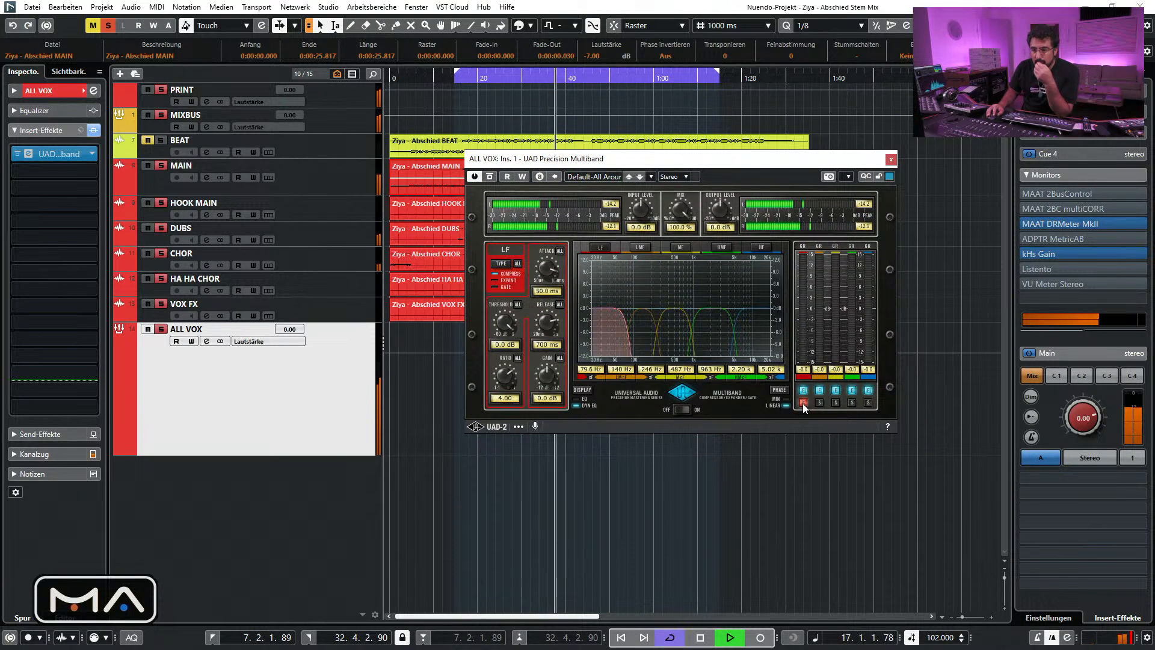
{"action": "left_click", "coordinate": [819, 390]}
{"action": "left_click", "coordinate": [836, 390]}
{"action": "left_click", "coordinate": [852, 390]}
{"action": "left_click", "coordinate": [868, 390]}
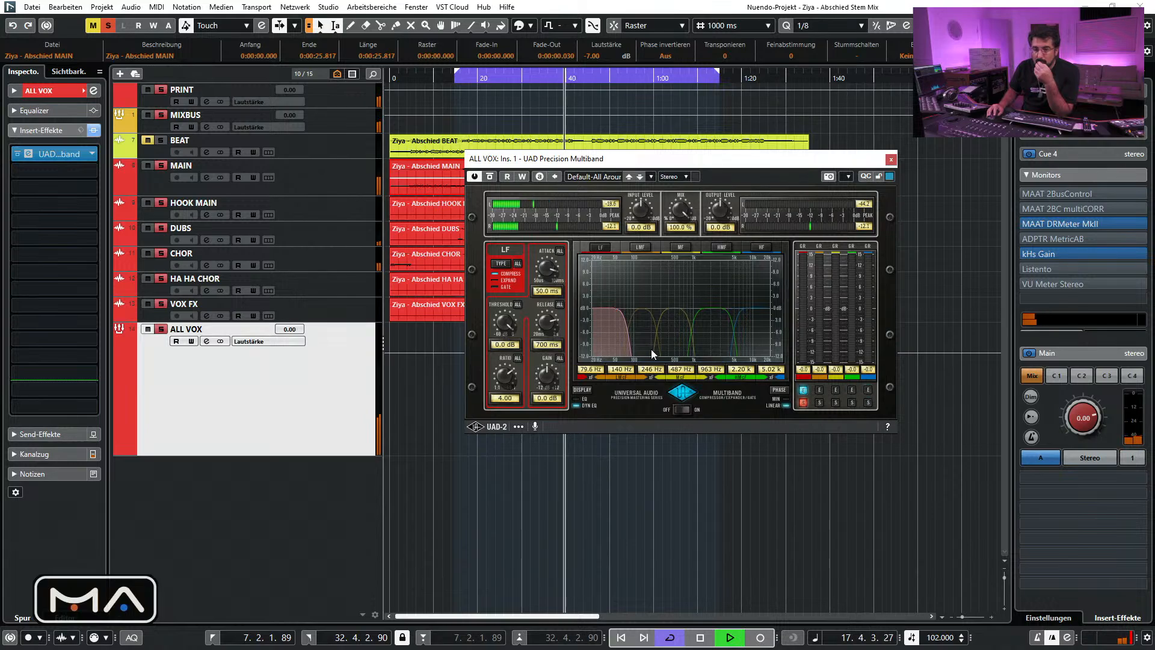
{"action": "left_click_drag", "start_coordinate": [629, 330], "coordinate": [640, 340]}
{"action": "key", "text": "space"}
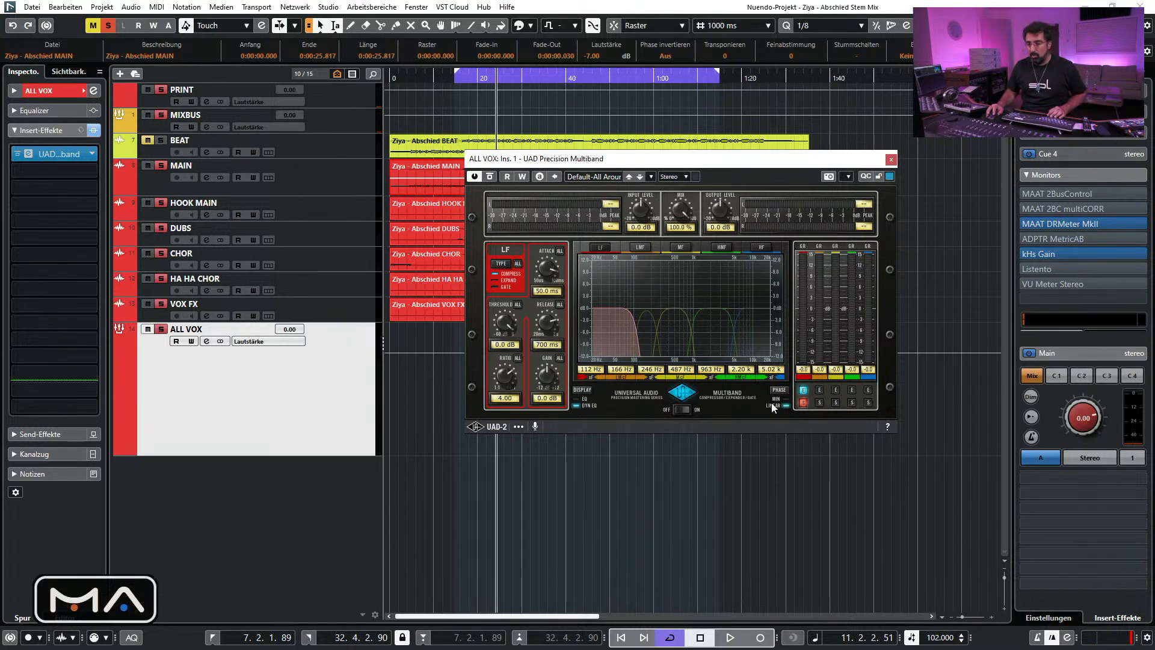
Unsolo the LF band, turn its gain fully down to Off, and clear all track solos before closing the Precision Multiband
{"action": "left_click", "coordinate": [803, 402]}
{"action": "left_click_drag", "start_coordinate": [610, 307], "coordinate": [615, 558]}
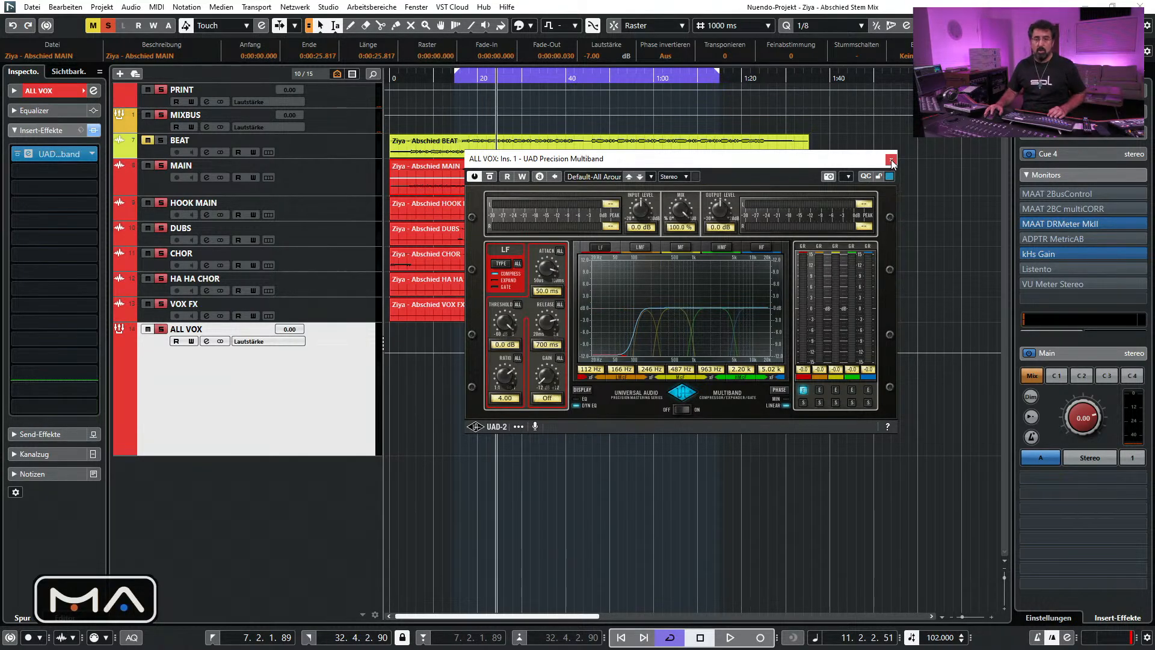
{"action": "left_click", "coordinate": [108, 26]}
{"action": "left_click", "coordinate": [891, 162]}
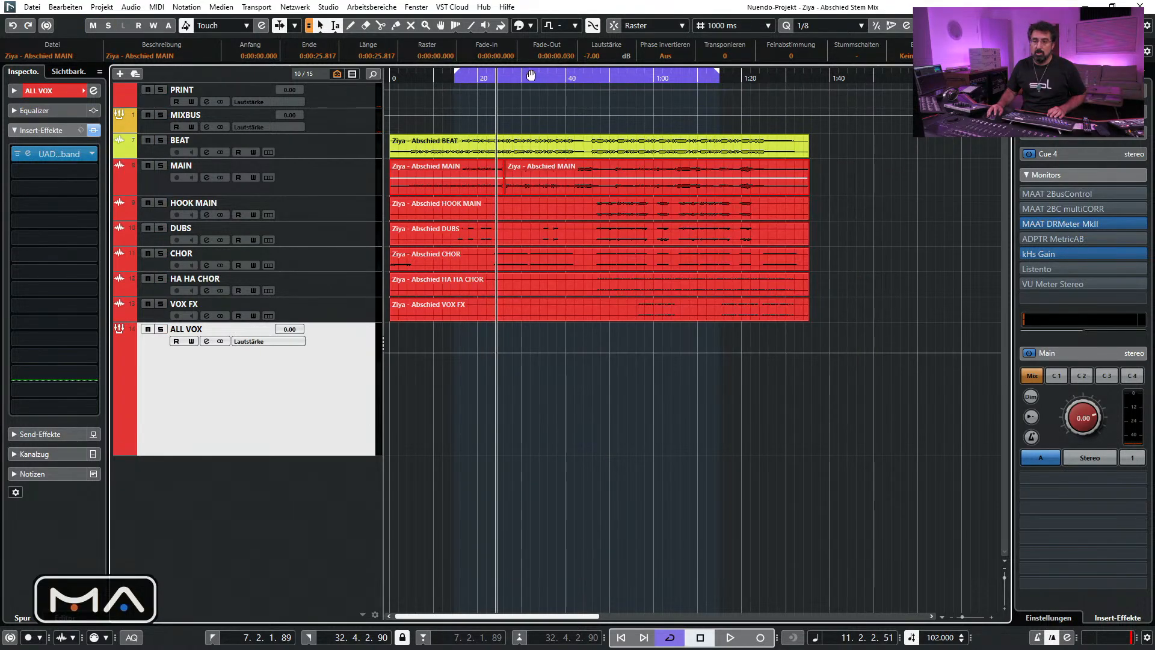
Play the full mix to compare ALL VOX with the Precision Multiband bypassed and active
{"action": "left_click", "coordinate": [17, 156]}
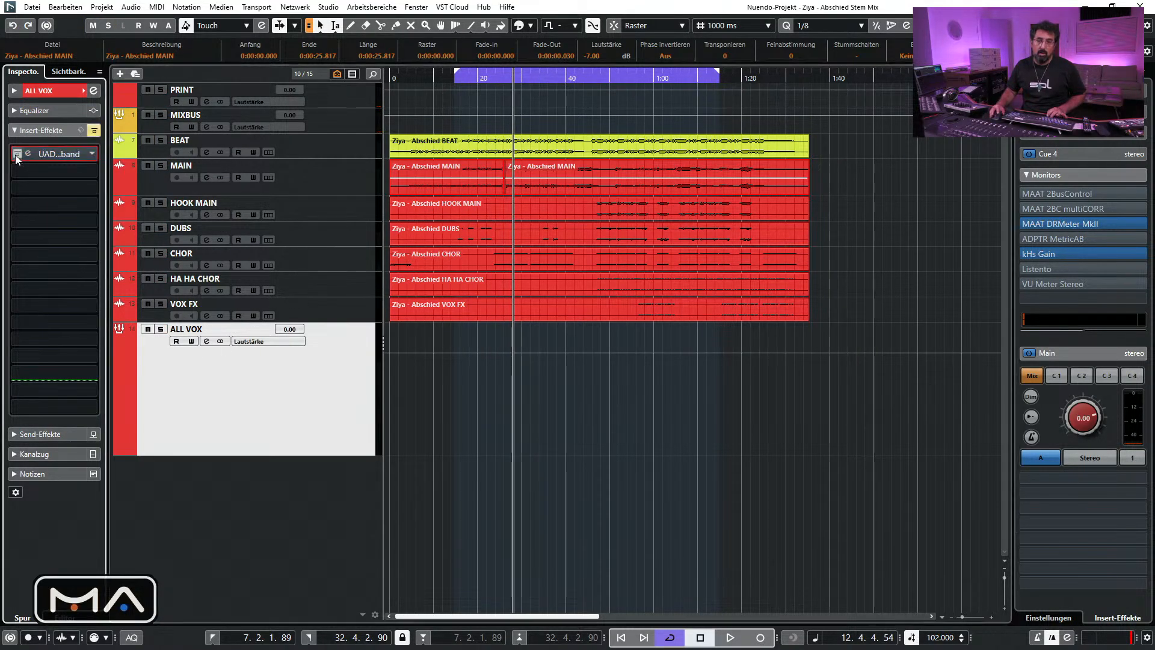
{"action": "key", "text": "space"}
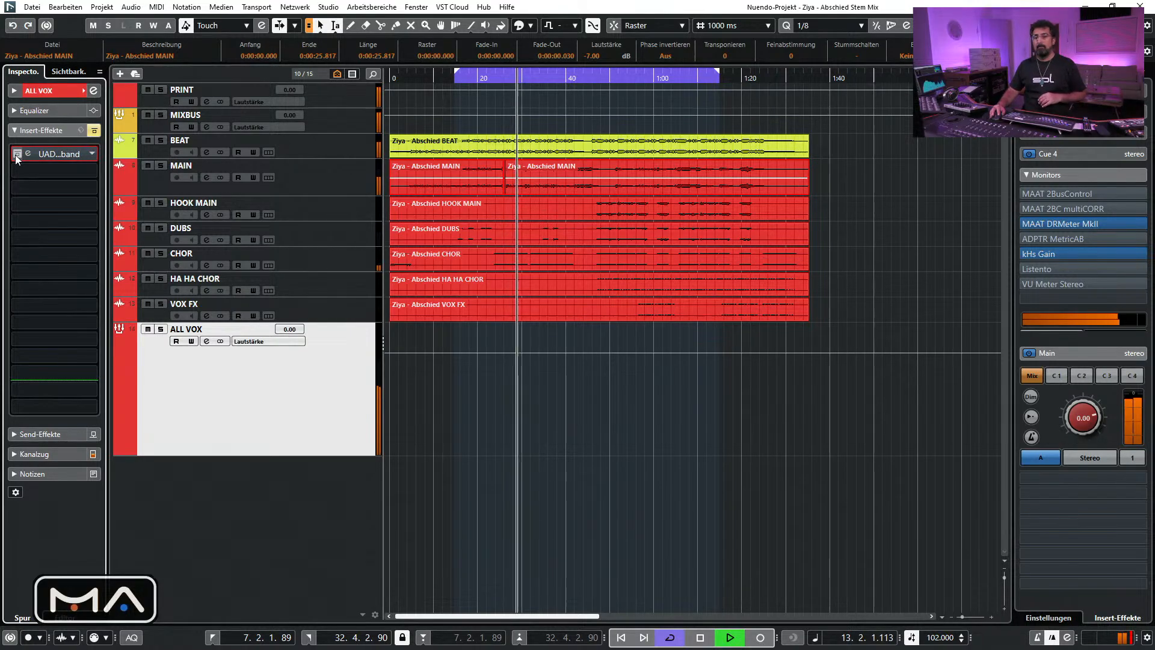
{"action": "left_click", "coordinate": [47, 155]}
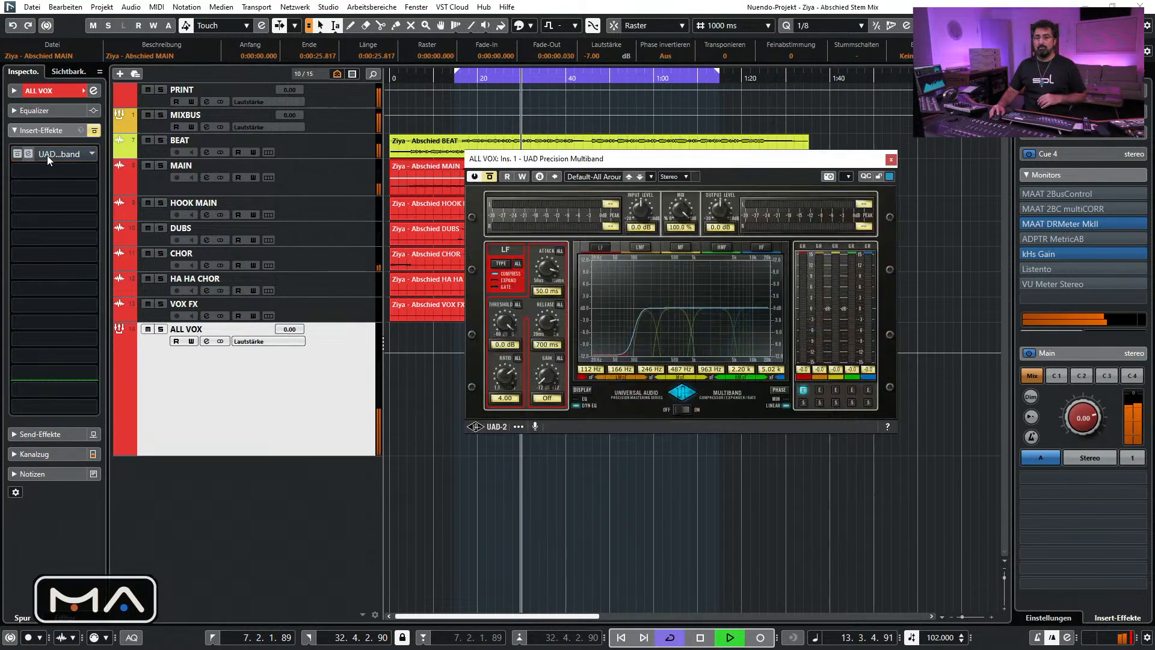
{"action": "left_click", "coordinate": [491, 178]}
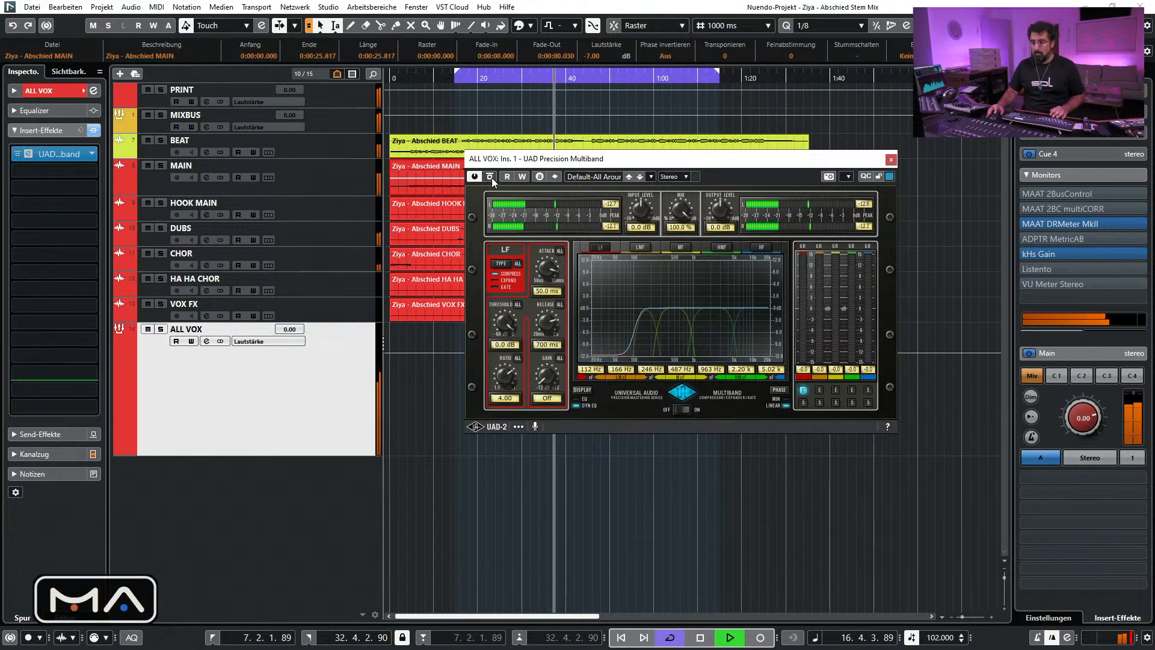
Set the Precision Multiband's LF crossover to 115 Hz and close the plug-in
{"action": "double_click", "coordinate": [599, 371]}
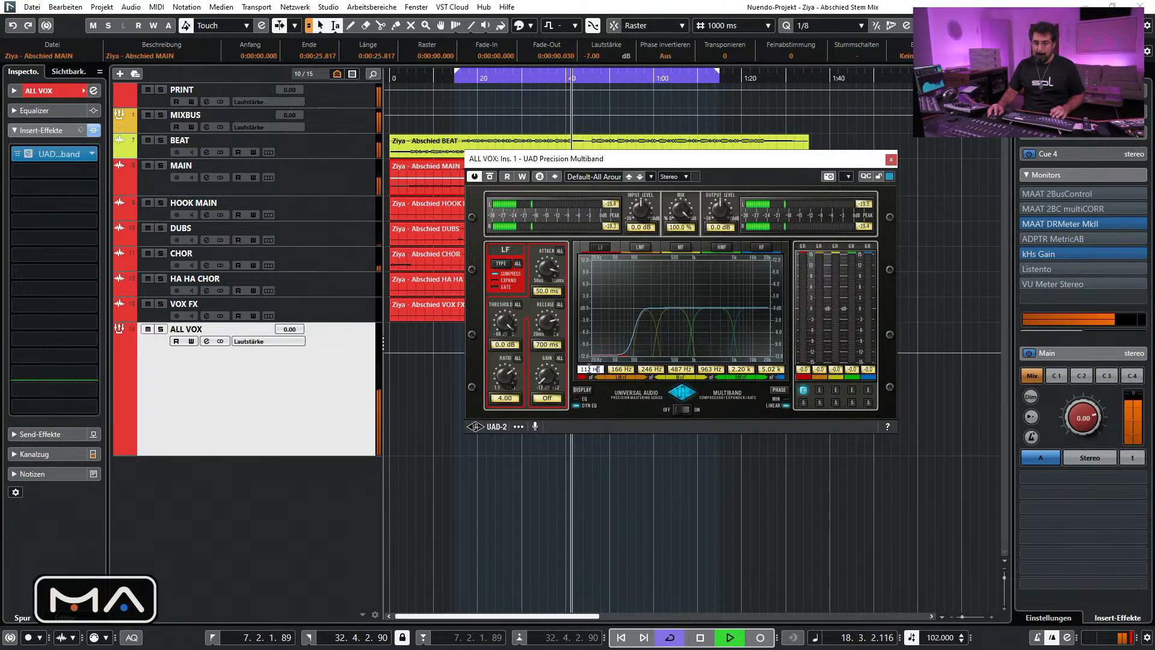
{"action": "type", "text": "115"}
{"action": "key", "text": "Return"}
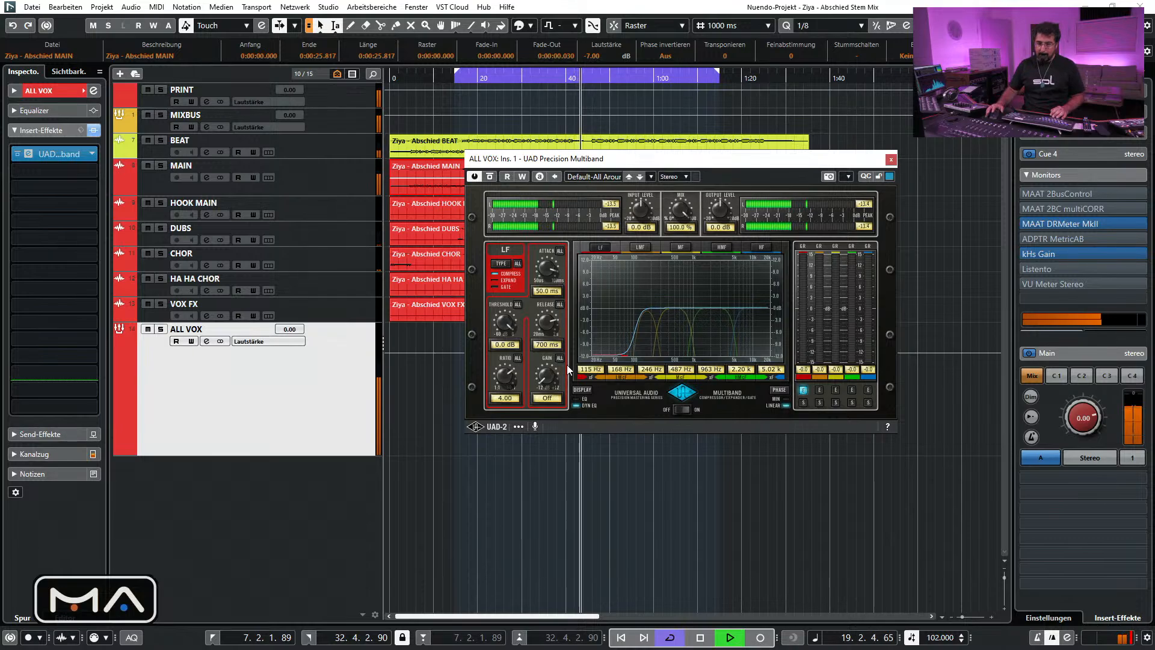
{"action": "left_click", "coordinate": [891, 158]}
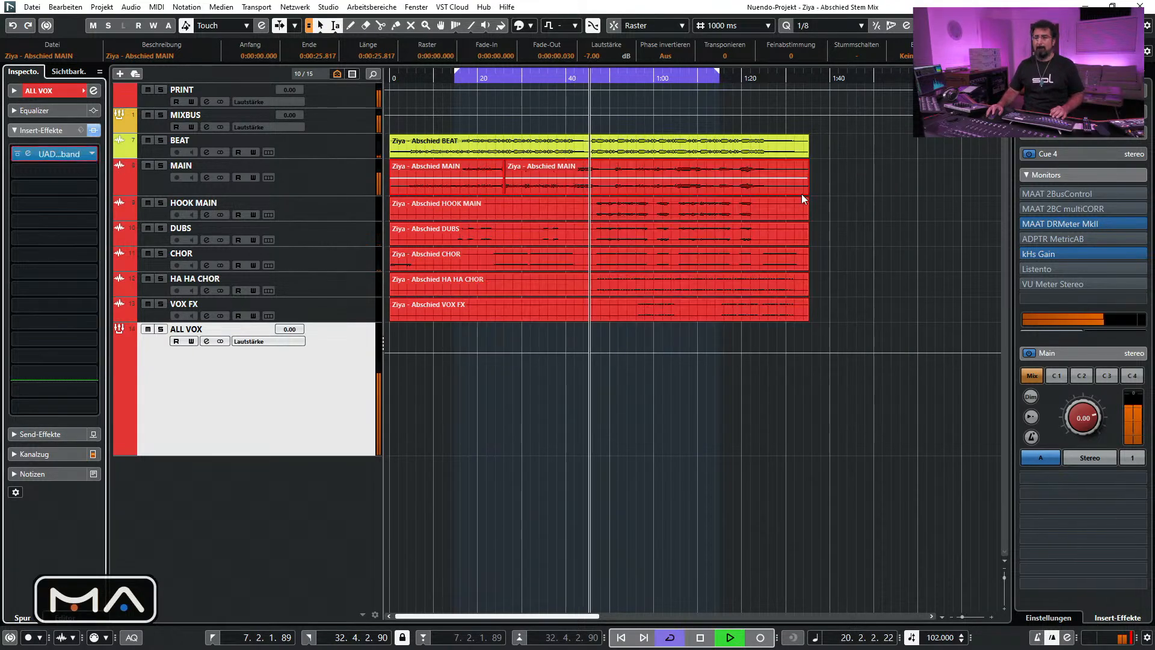
Stop playback, place the playhead at about bar 13, and reduce the ALL VOX track's height slightly
{"action": "left_click", "coordinate": [728, 214]}
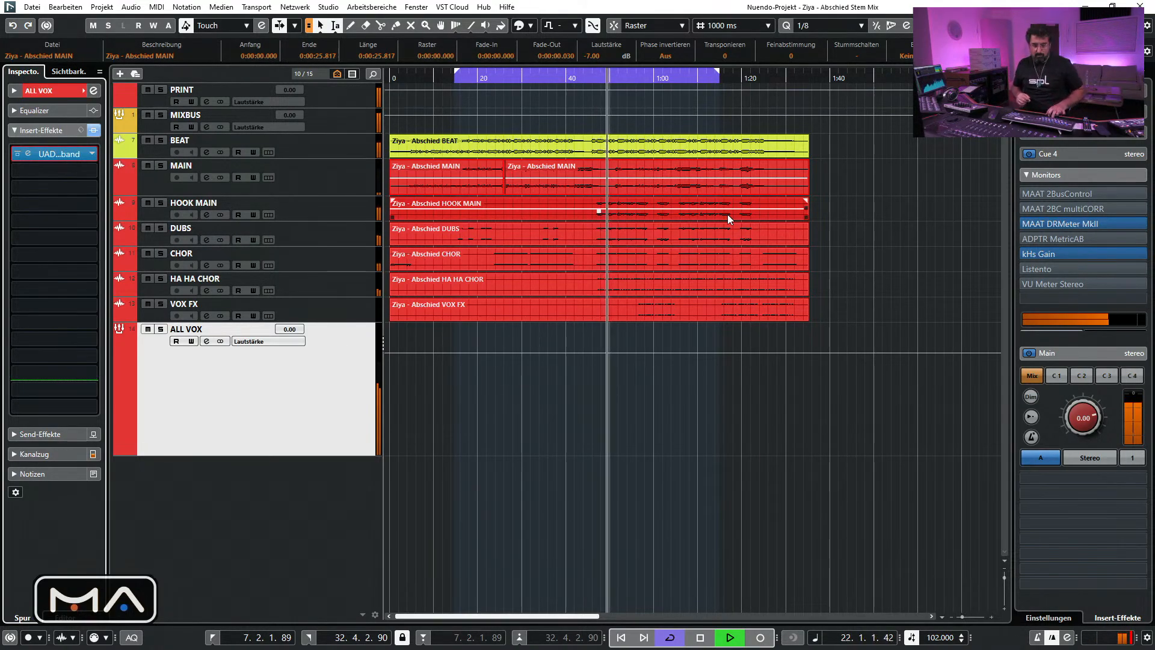
{"action": "key", "text": "space"}
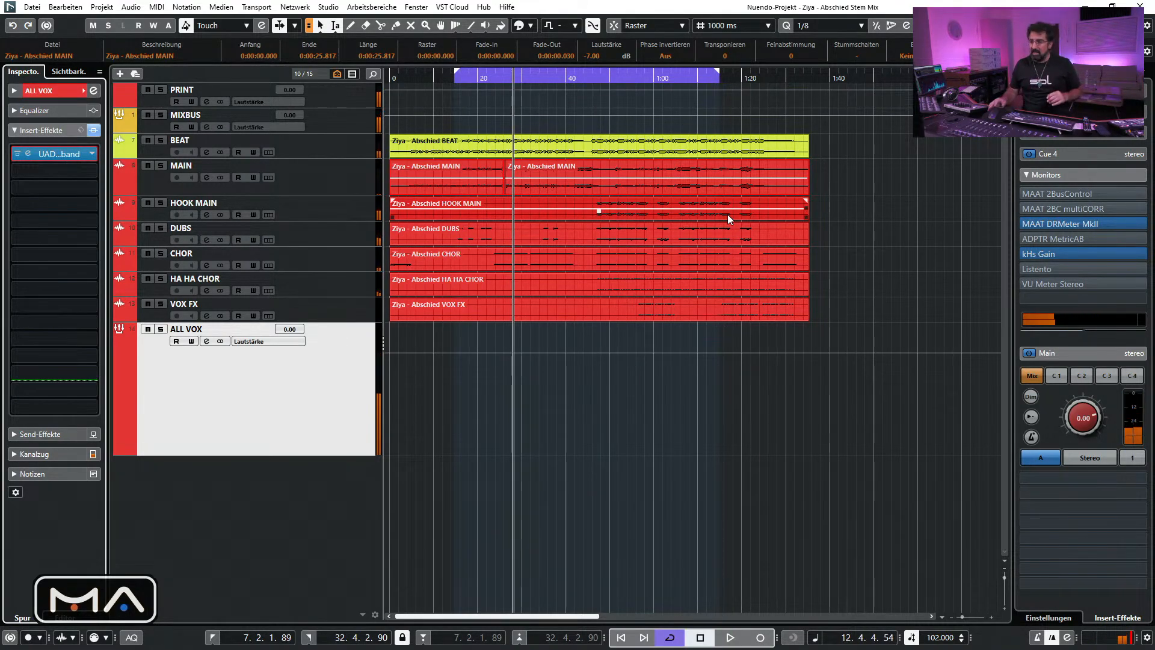
{"action": "key", "text": "Down"}
{"action": "key", "text": "Down"}
{"action": "key", "text": "Down"}
{"action": "key", "text": "Up"}
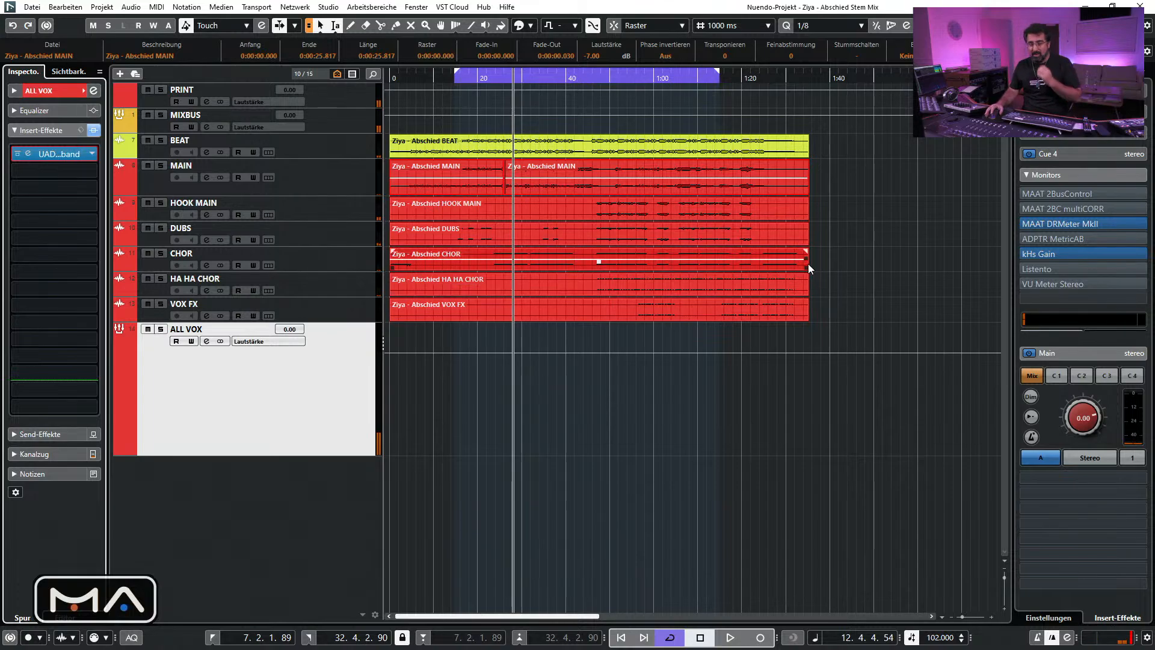
{"action": "left_click", "coordinate": [812, 269]}
{"action": "left_click", "coordinate": [486, 78]}
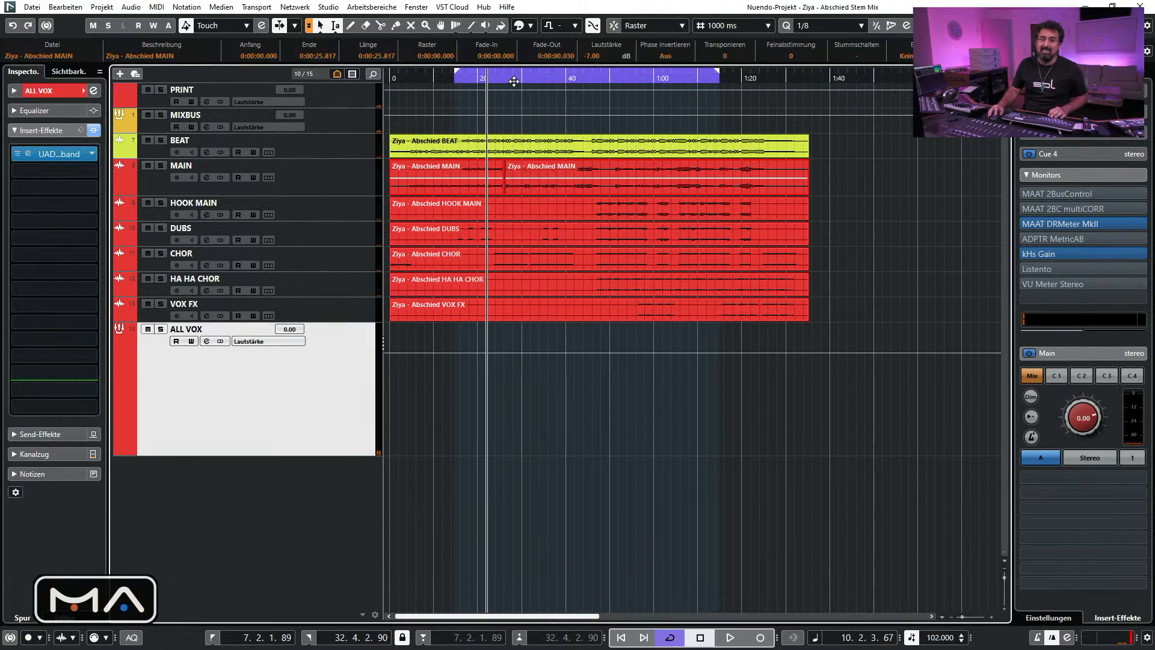
{"action": "left_click", "coordinate": [515, 78]}
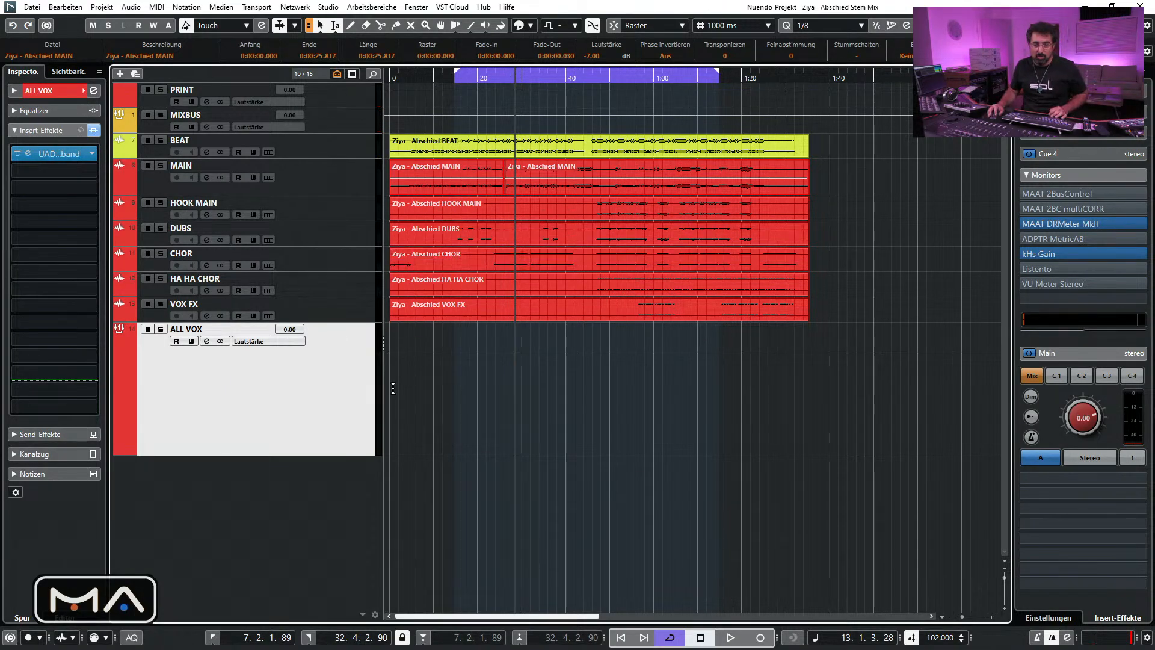
{"action": "left_click_drag", "start_coordinate": [348, 453], "coordinate": [349, 427]}
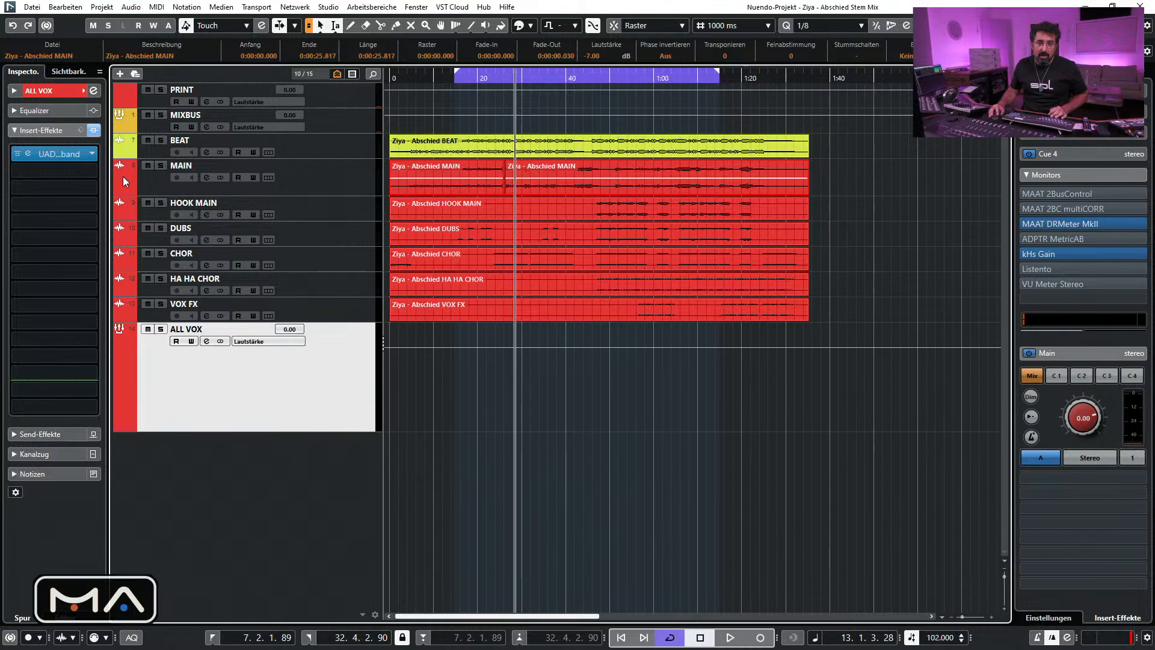
Load Supercharger into the second insert slot of ALL VOX and move its window over the arrangement
{"action": "left_click", "coordinate": [94, 173]}
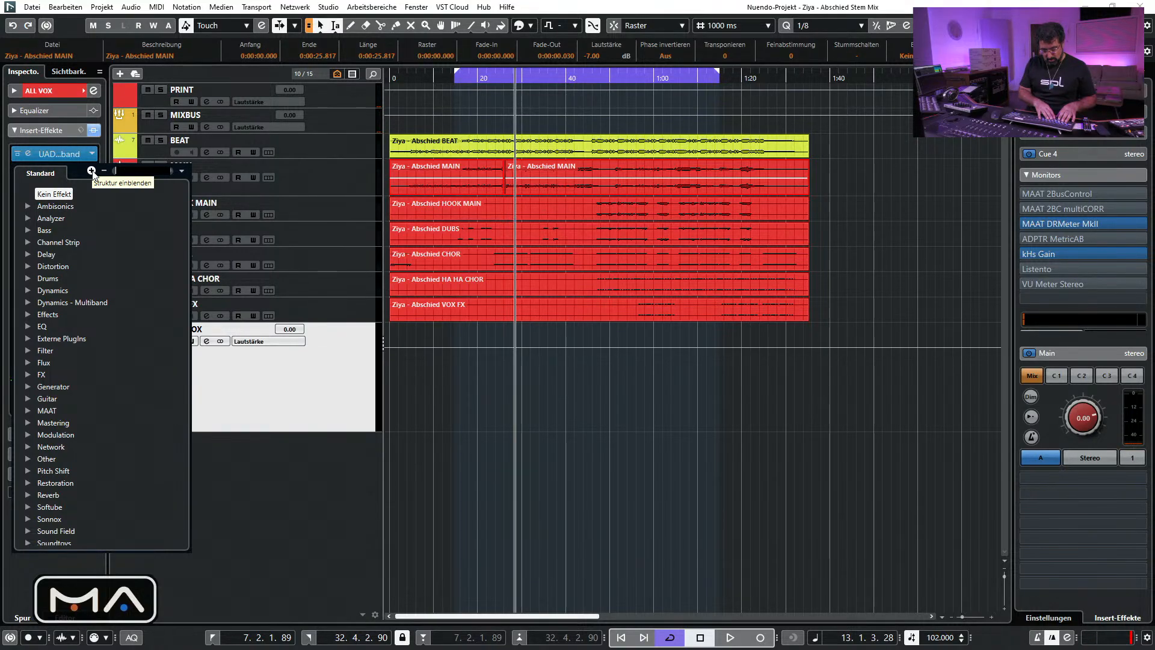
{"action": "type", "text": "super"}
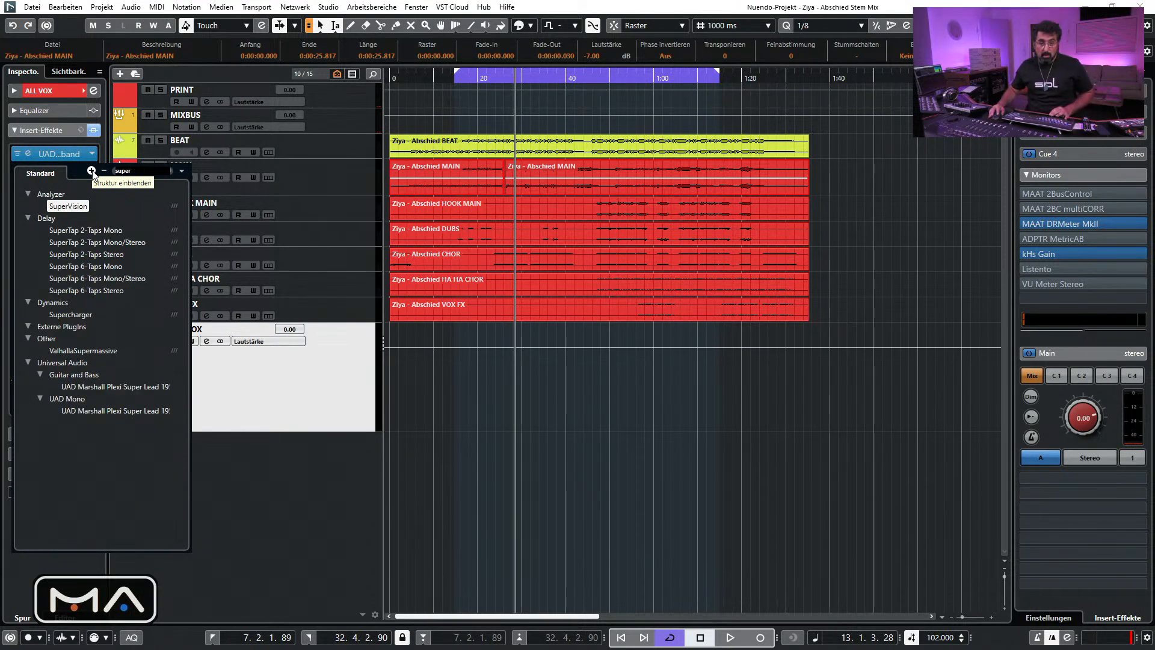
{"action": "left_click", "coordinate": [69, 314]}
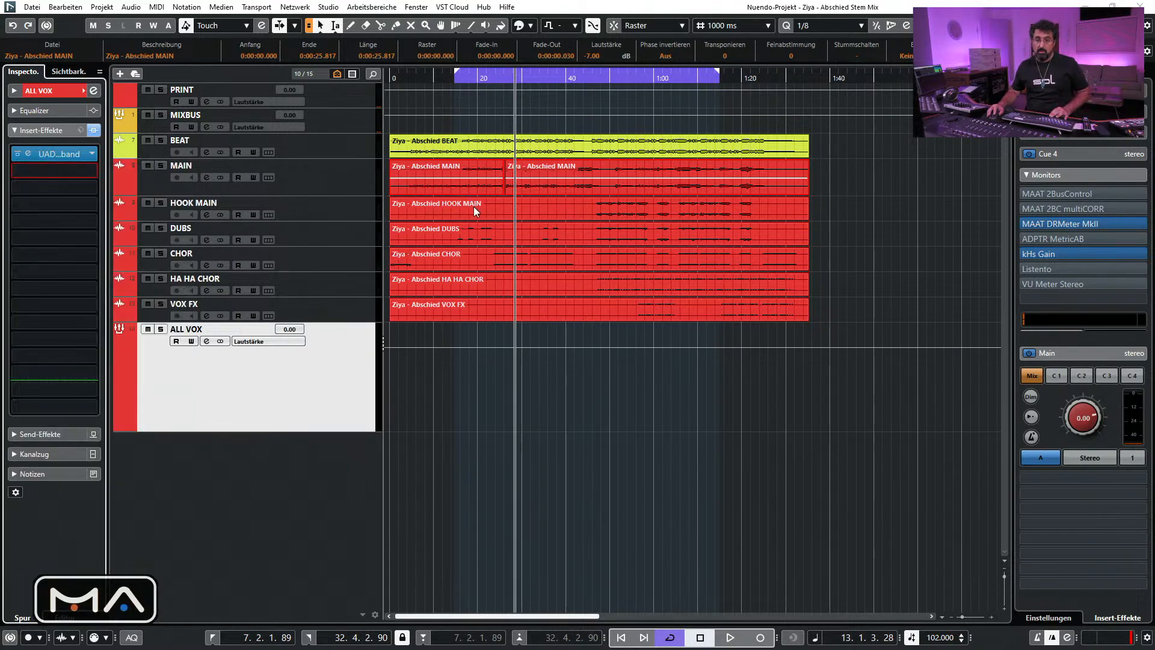
{"action": "left_click_drag", "start_coordinate": [1130, 198], "coordinate": [592, 167]}
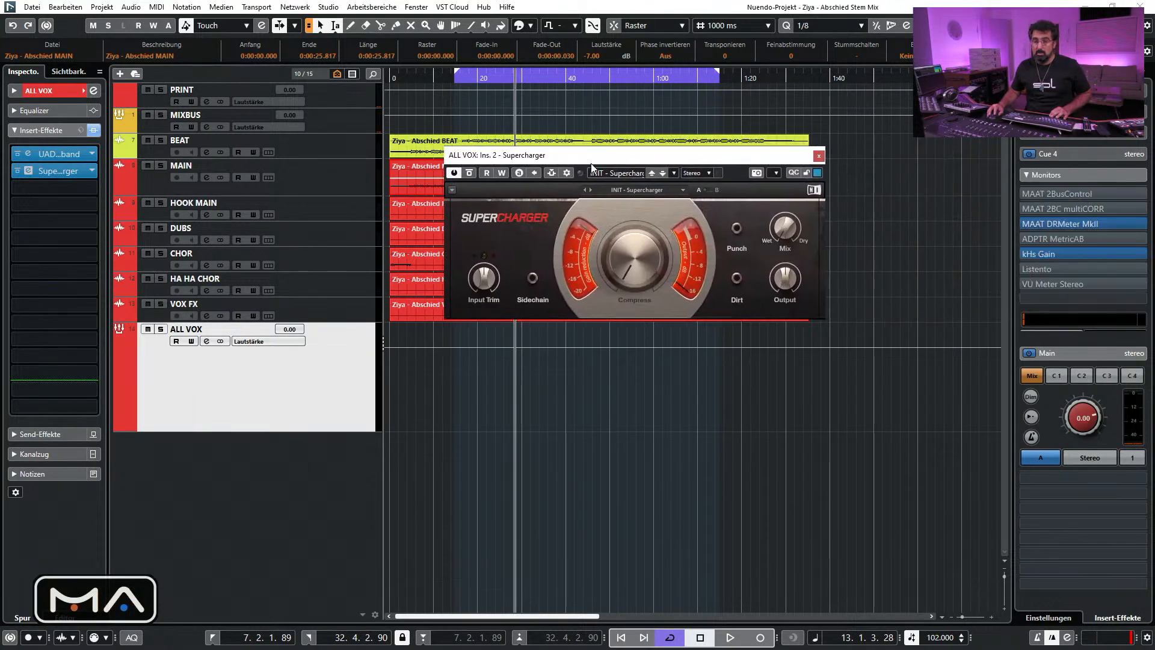
Try Supercharger's Dirty Kick preset and replace it with the Vocal preset
{"action": "left_click", "coordinate": [646, 190]}
{"action": "left_click", "coordinate": [616, 292]}
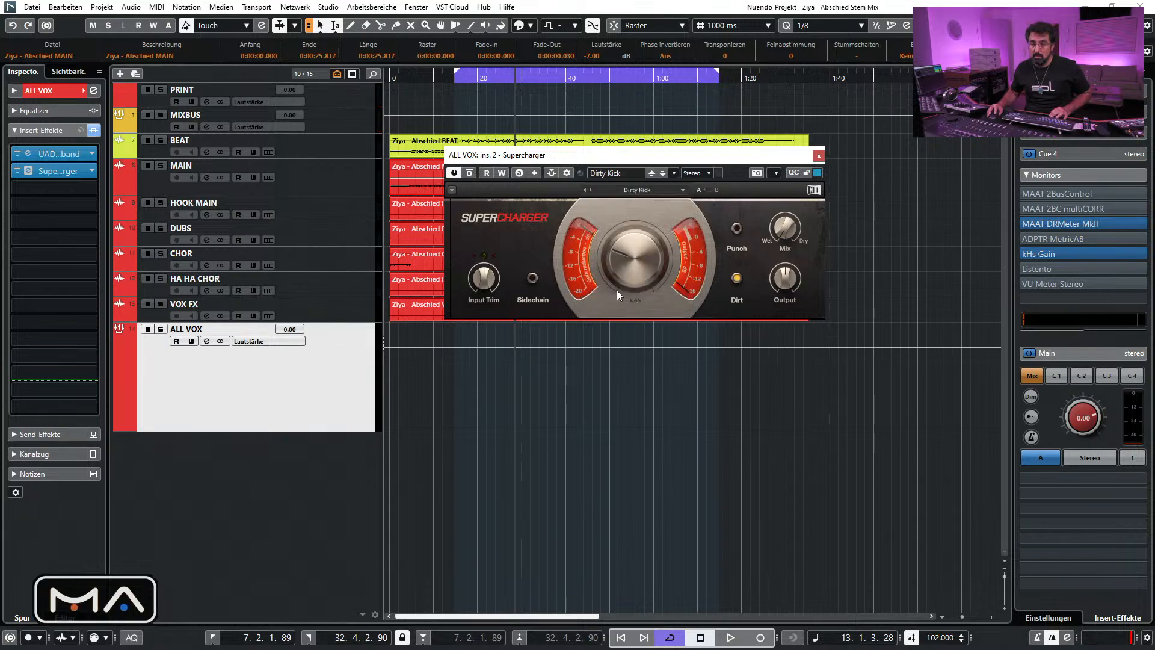
{"action": "left_click", "coordinate": [645, 192]}
{"action": "left_click", "coordinate": [610, 284]}
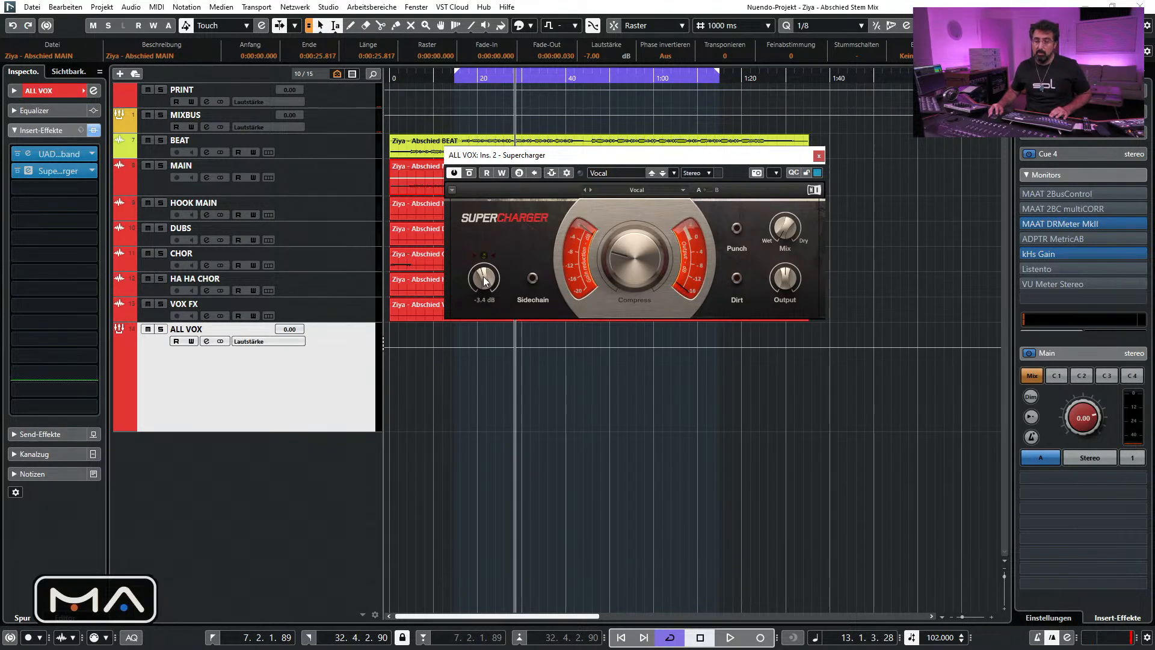
Fine-tune Supercharger's input trim during playback and compare the mix with the plug-in bypassed and active
{"action": "key", "text": "space"}
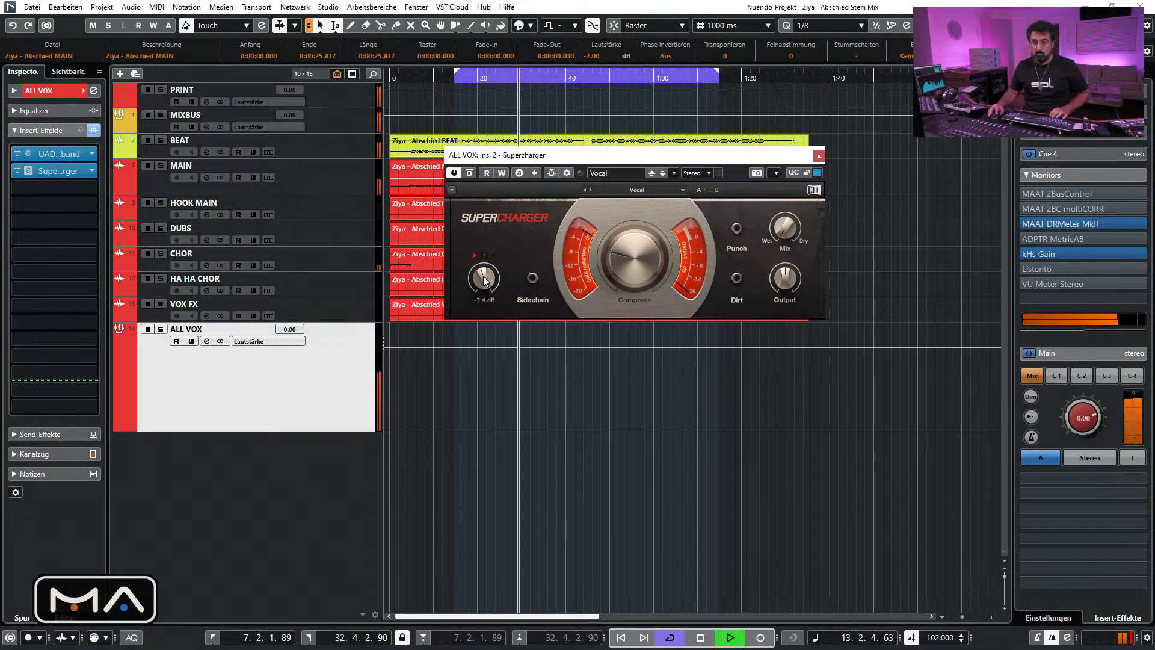
{"action": "left_click_drag", "start_coordinate": [482, 276], "coordinate": [483, 265]}
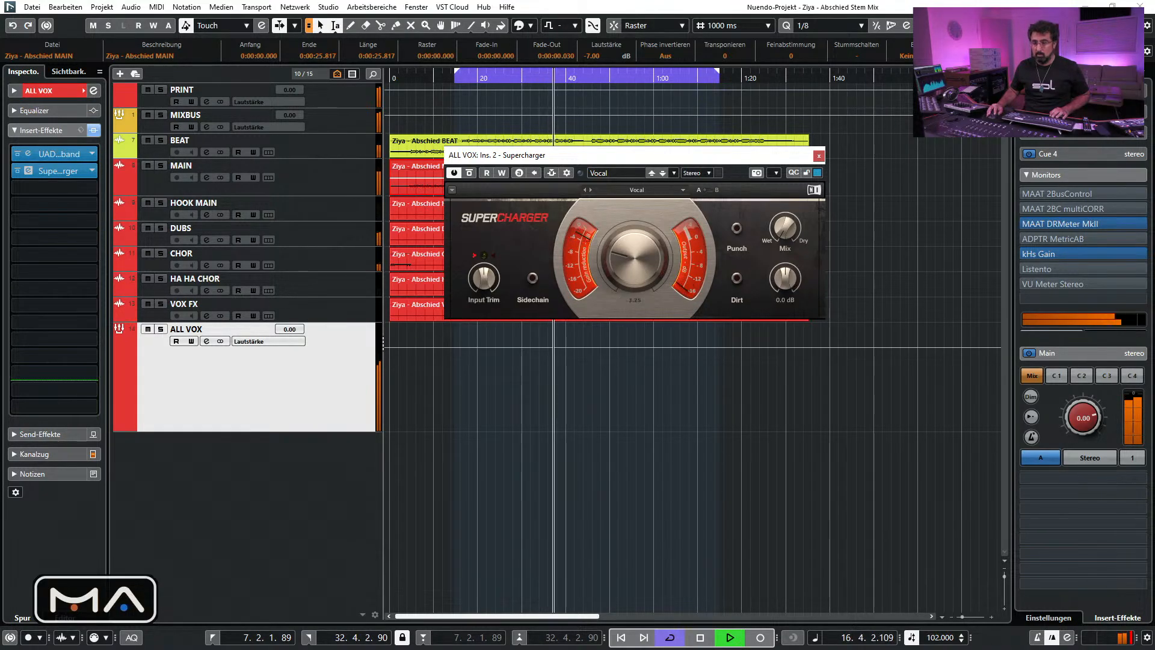
{"action": "left_click", "coordinate": [470, 173]}
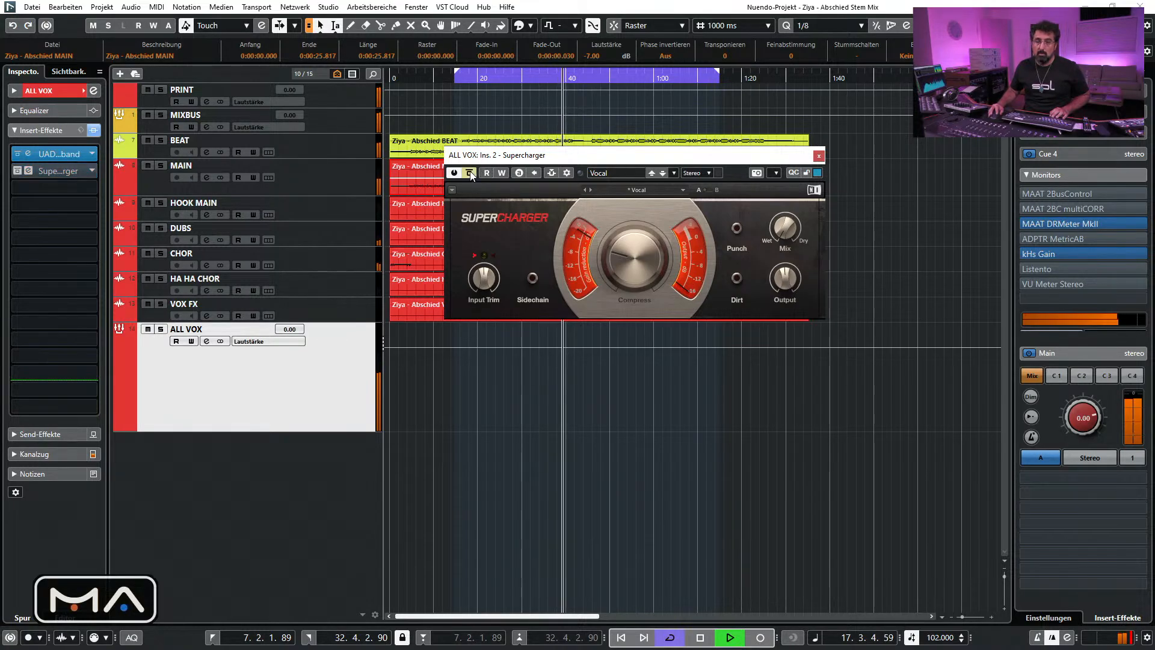
{"action": "left_click", "coordinate": [469, 173]}
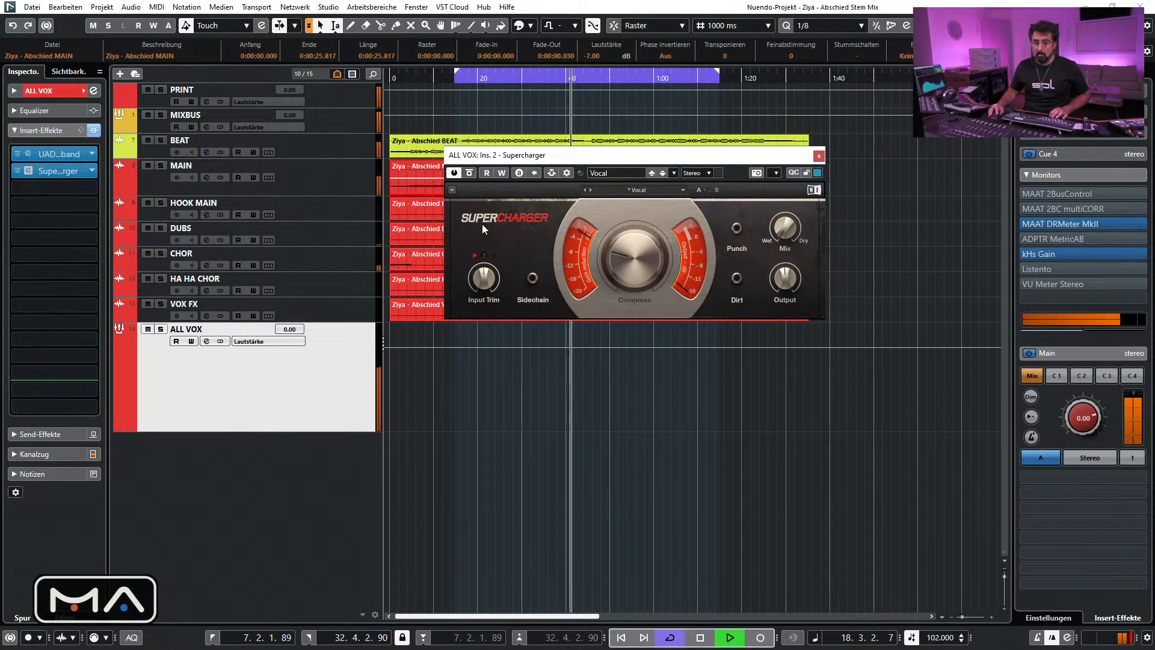
{"action": "left_click", "coordinate": [819, 156]}
Route the MAIN track's first send to the BRICASTI effect bus
{"action": "left_click", "coordinate": [349, 191]}
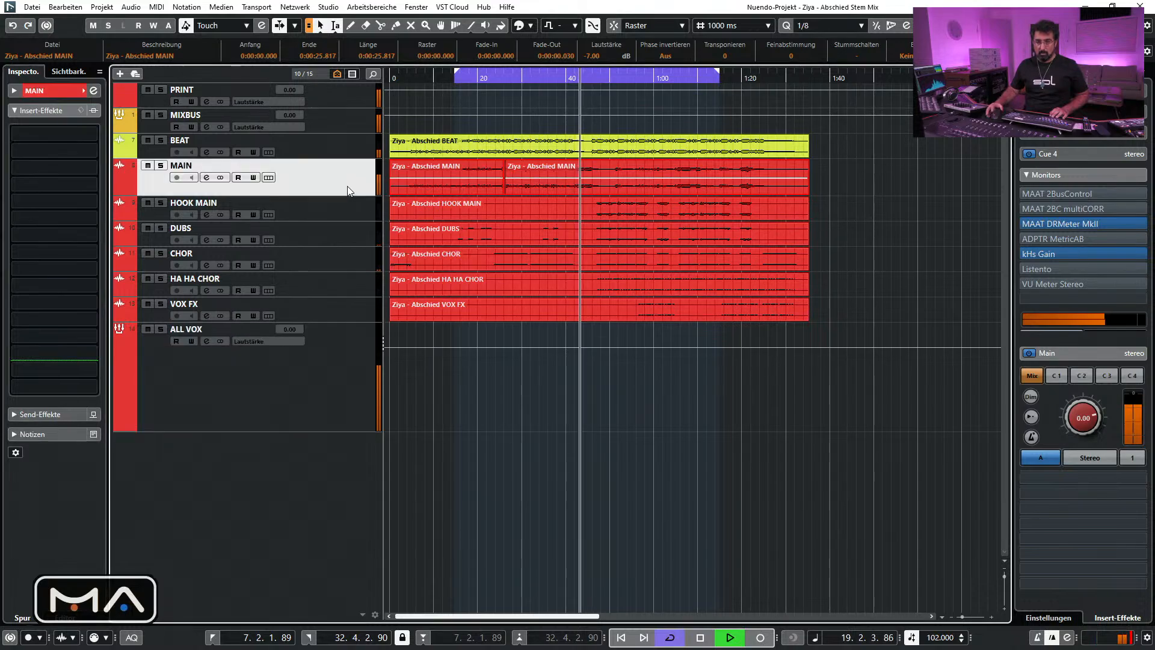
{"action": "left_click", "coordinate": [302, 413]}
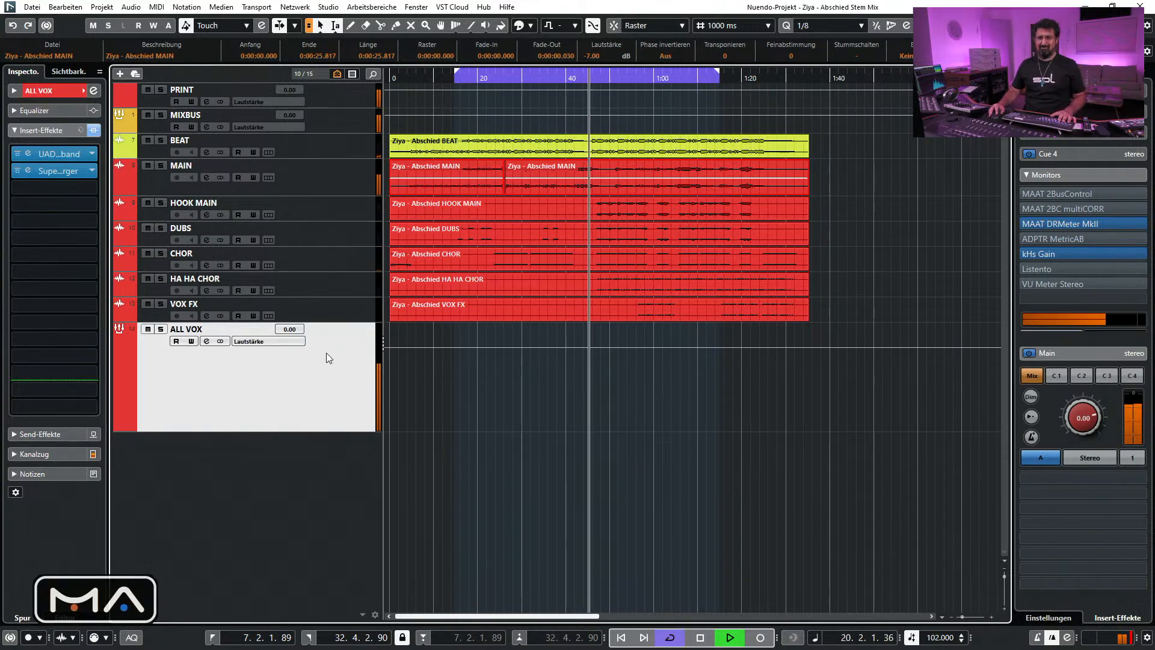
{"action": "left_click", "coordinate": [349, 178]}
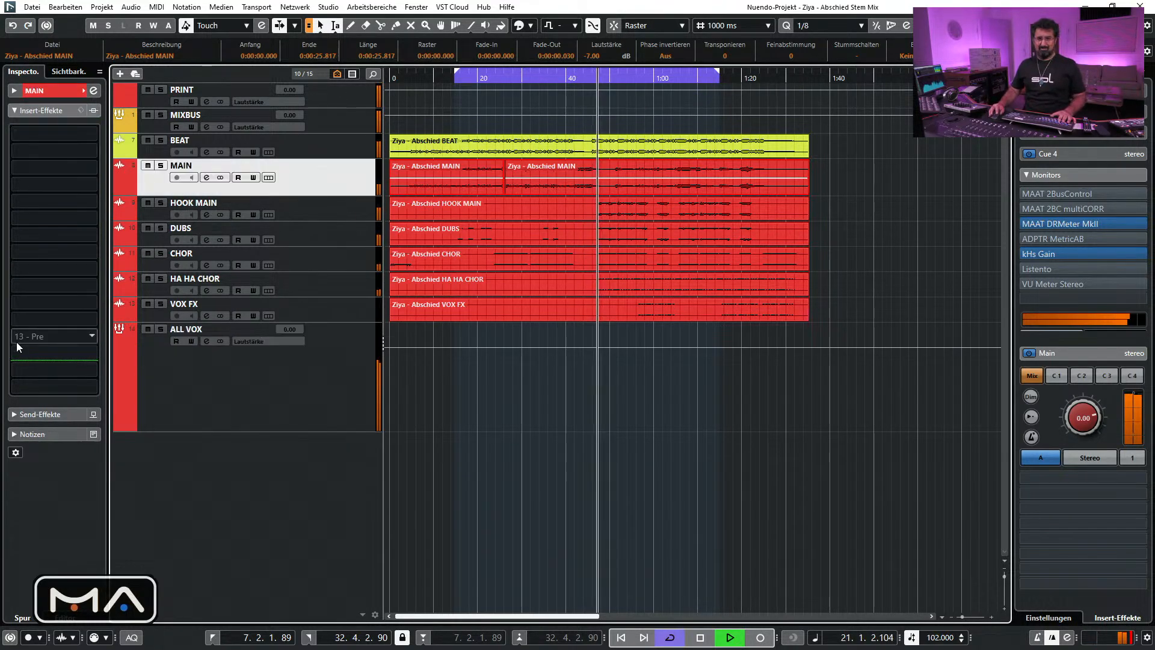
{"action": "left_click", "coordinate": [44, 414]}
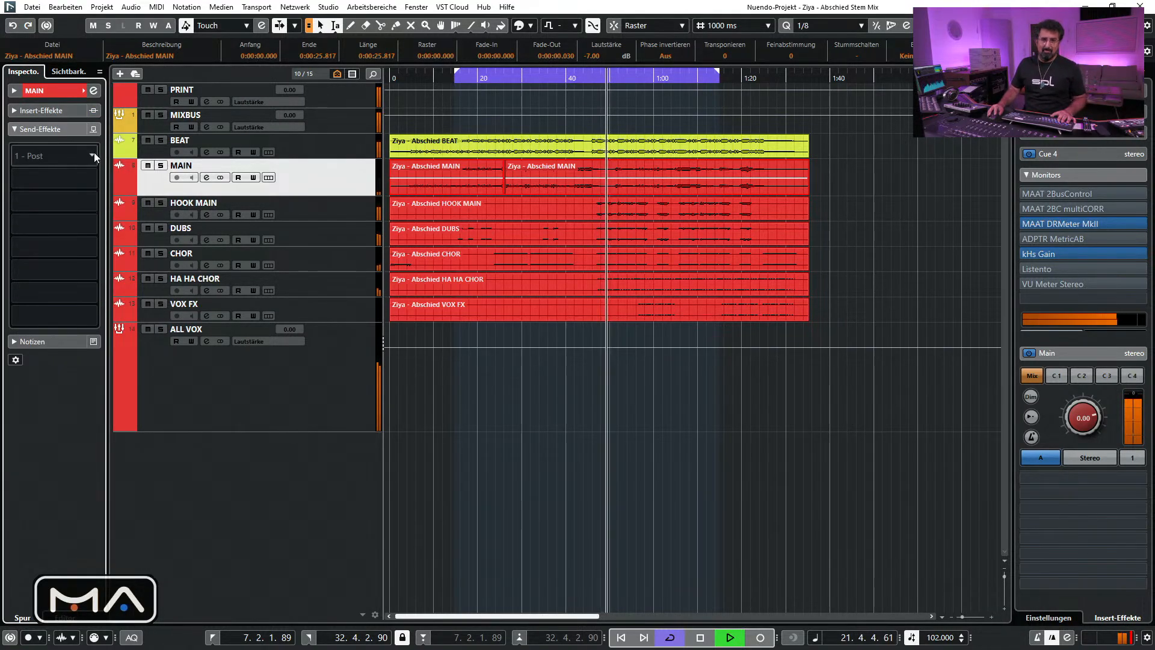
{"action": "left_click", "coordinate": [95, 154]}
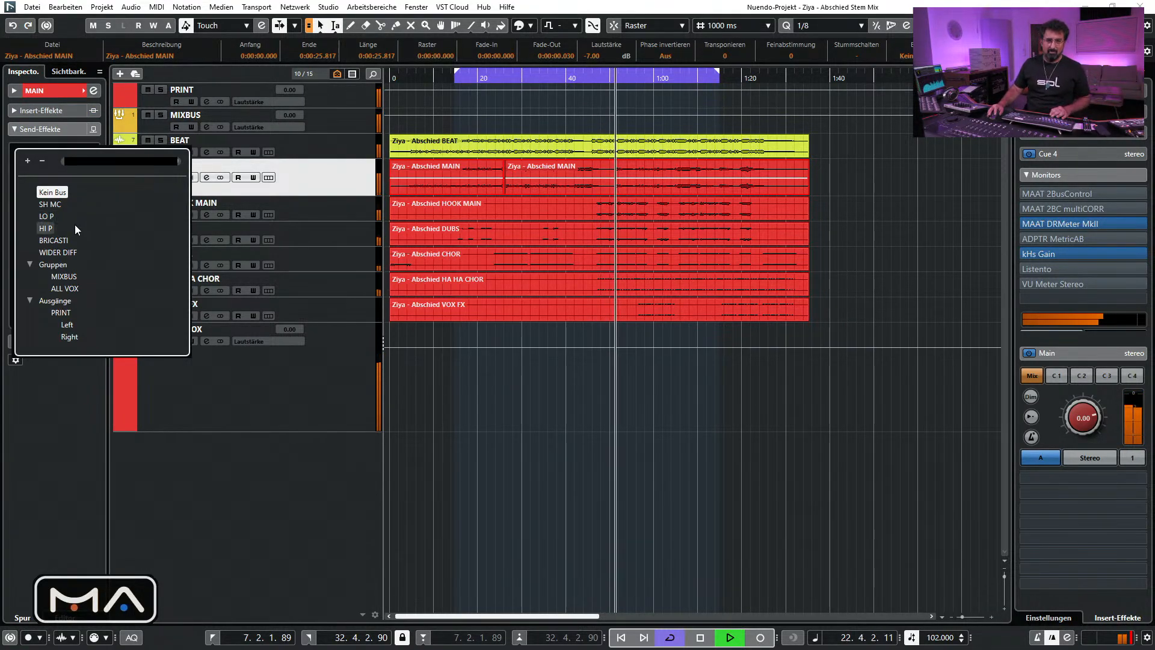
{"action": "left_click", "coordinate": [54, 241]}
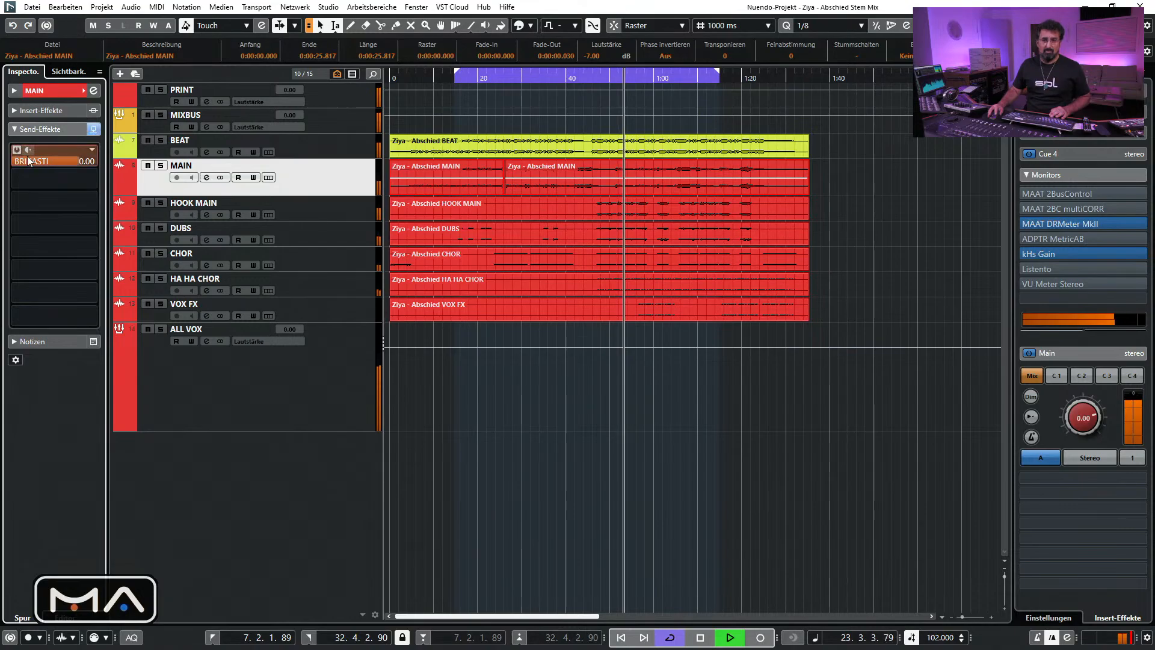
Set MAIN's BRICASTI send level to -19.8 dB with the track soloed, and check it in the full mix
{"action": "key", "text": "s"}
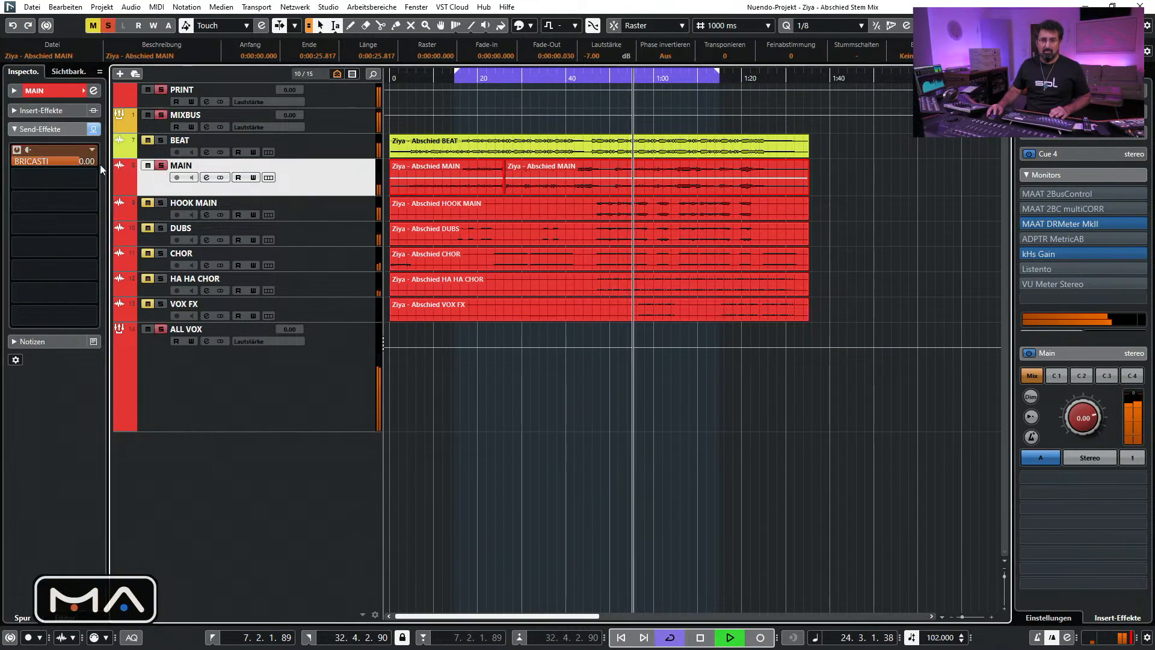
{"action": "left_click_drag", "start_coordinate": [82, 158], "coordinate": [36, 161]}
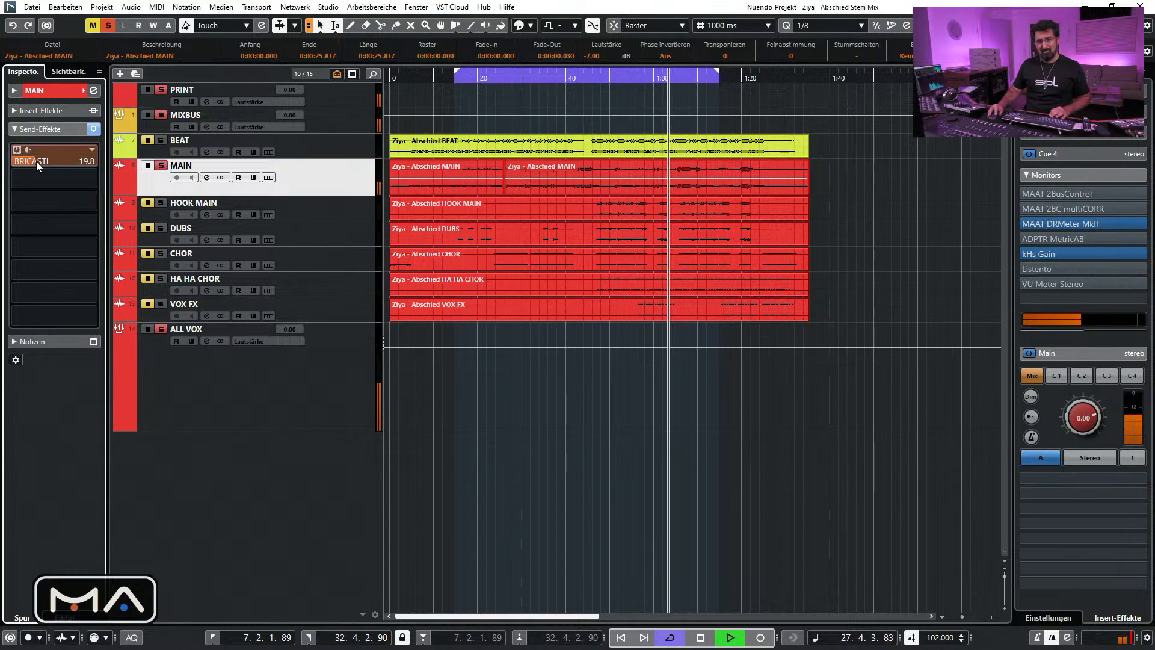
{"action": "left_click_drag", "start_coordinate": [36, 162], "coordinate": [35, 162]}
{"action": "left_click", "coordinate": [160, 167]}
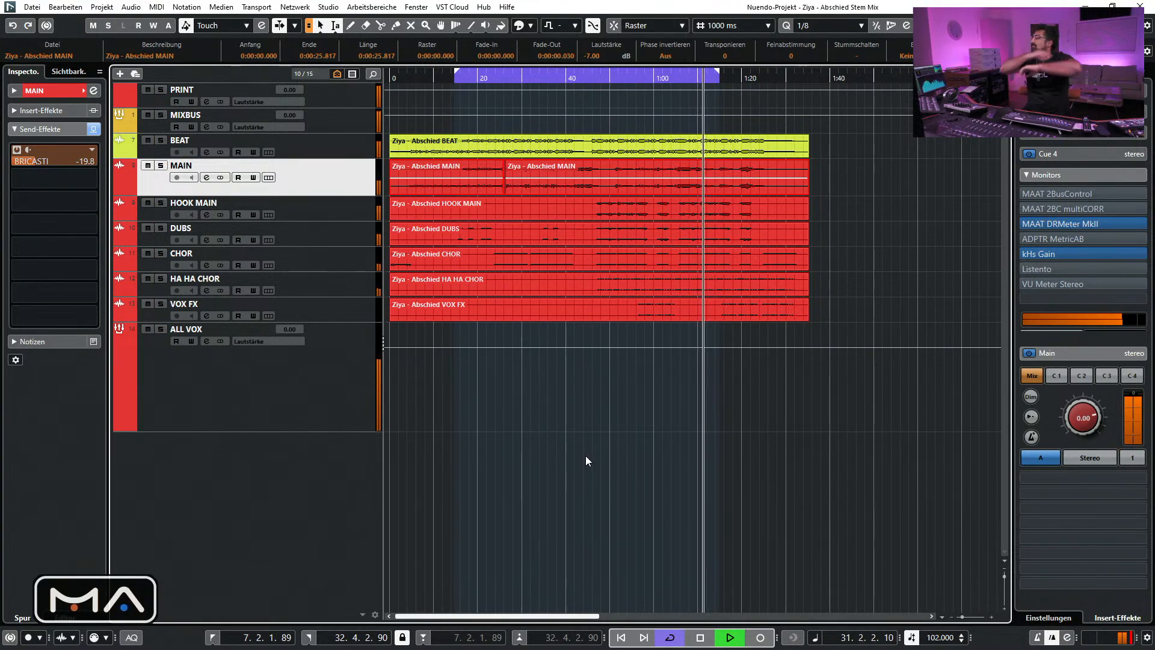
{"action": "key", "text": "space"}
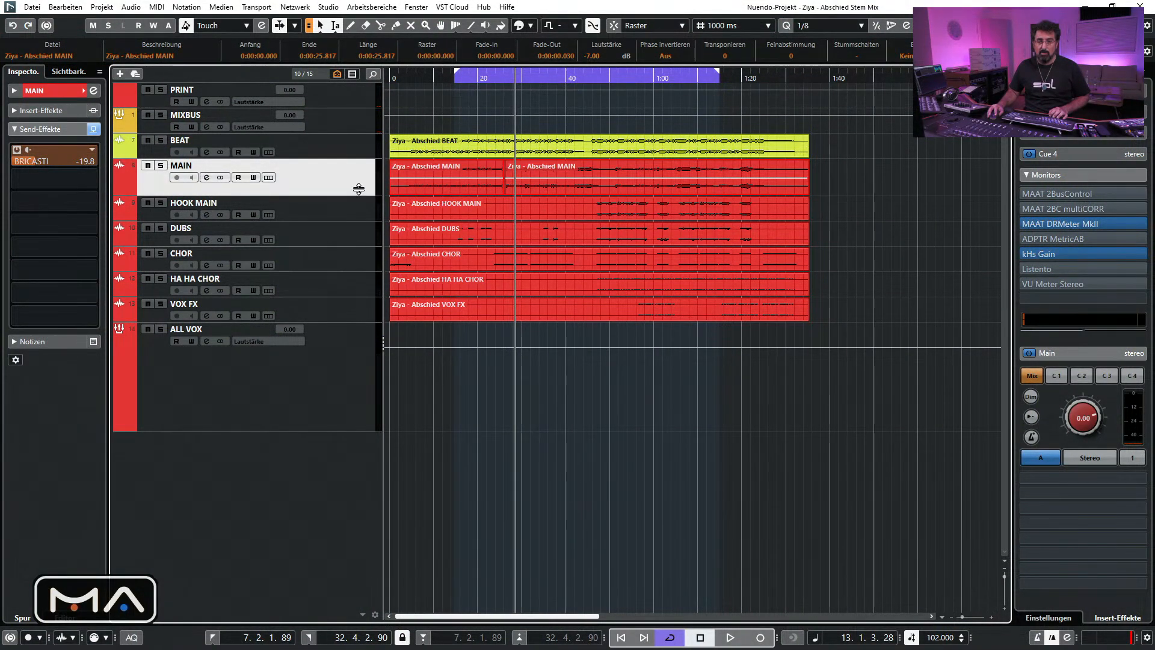
Reduce the MAIN track's height, then review its channel routing and the ALL VOX insert effects
{"action": "left_click_drag", "start_coordinate": [358, 189], "coordinate": [361, 183]}
{"action": "left_click", "coordinate": [458, 76]}
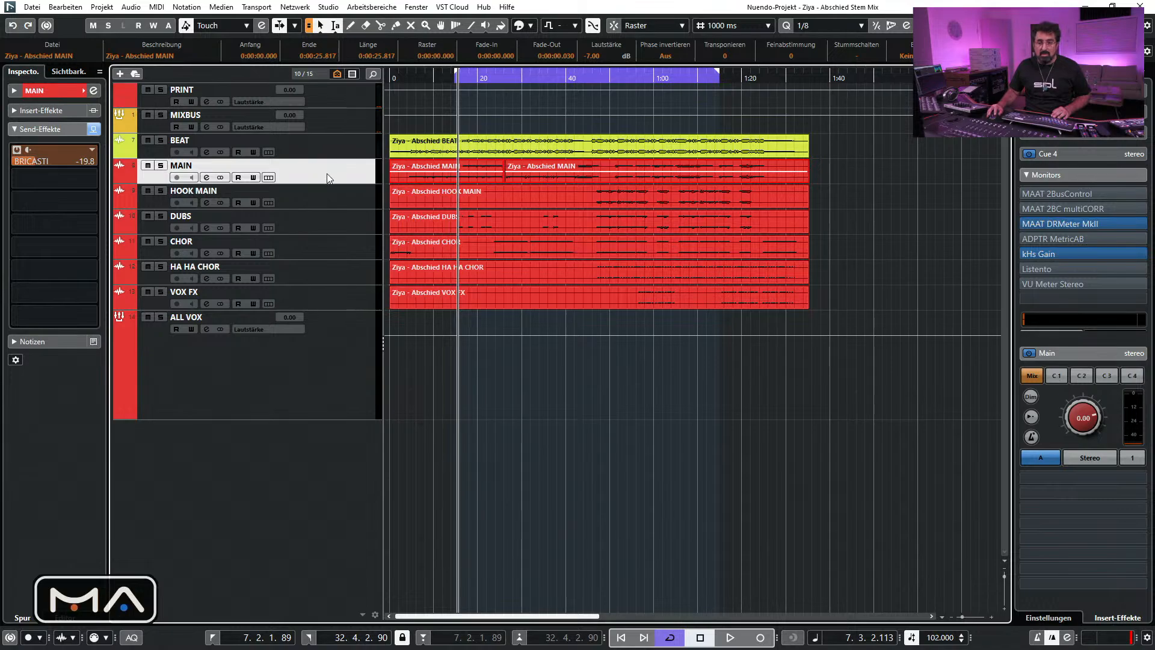
{"action": "left_click", "coordinate": [52, 94]}
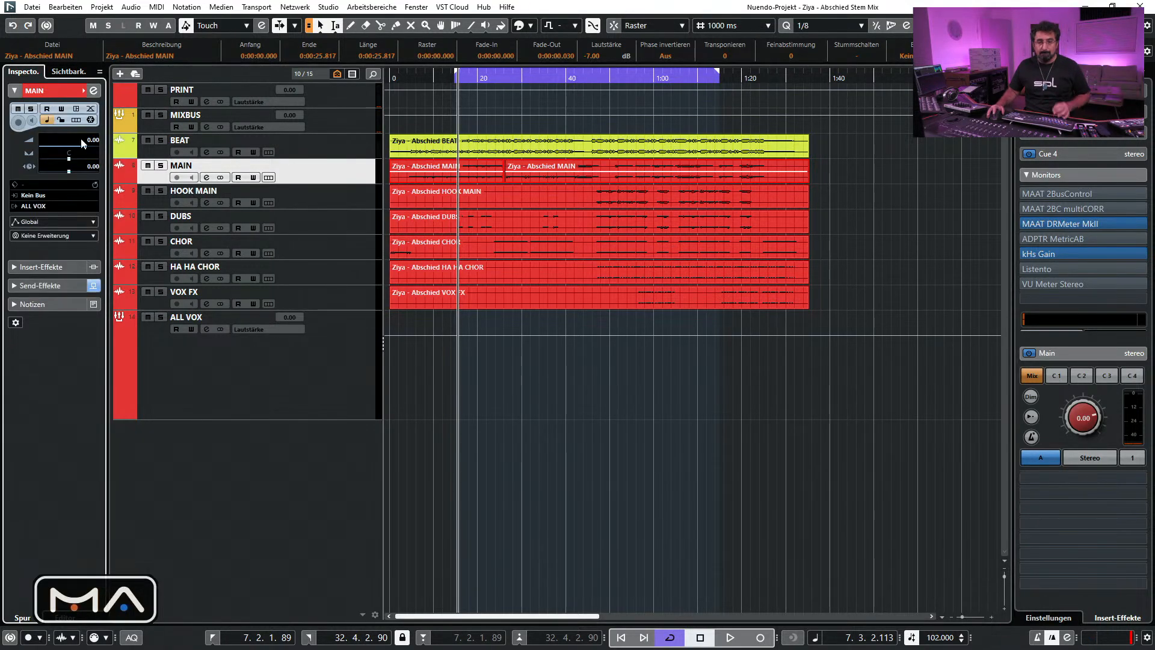
{"action": "left_click", "coordinate": [319, 343]}
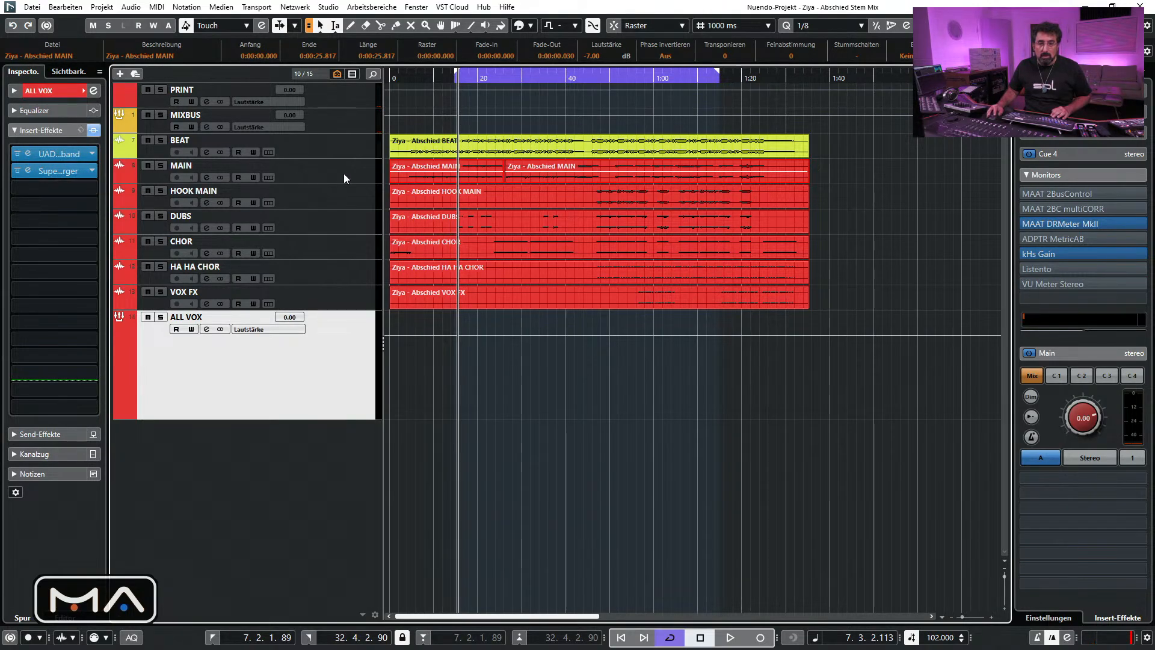
Solo the MAIN track and load Pro-Q 3 in its first insert slot
{"action": "left_click", "coordinate": [190, 180]}
{"action": "left_click", "coordinate": [161, 166]}
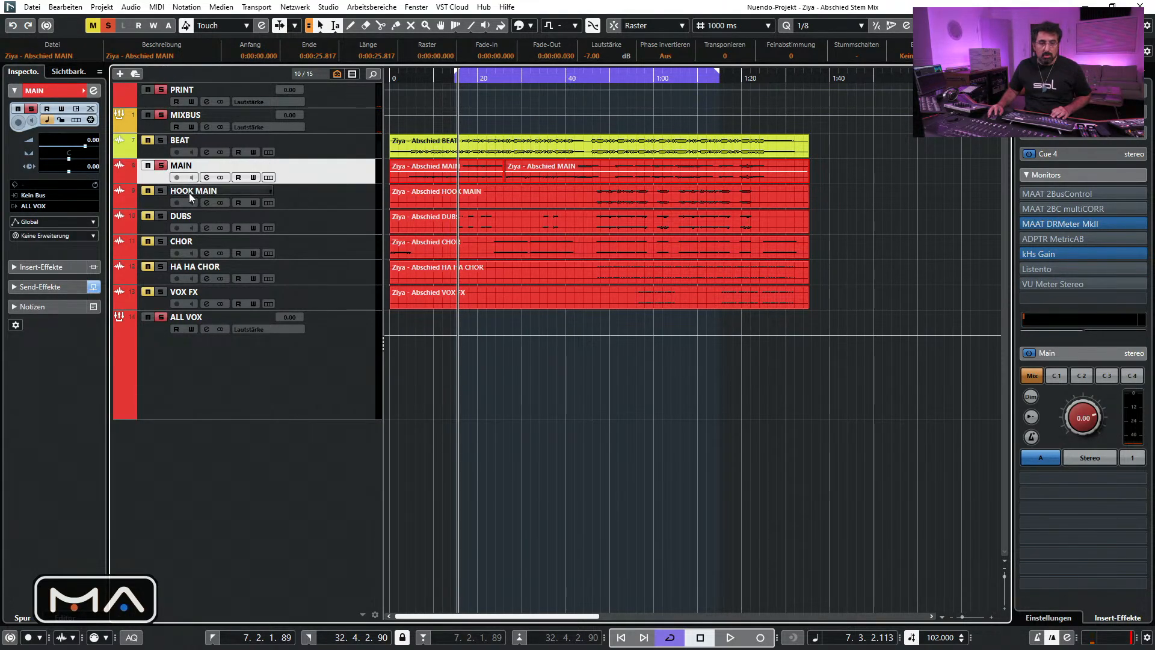
{"action": "left_click", "coordinate": [59, 268]}
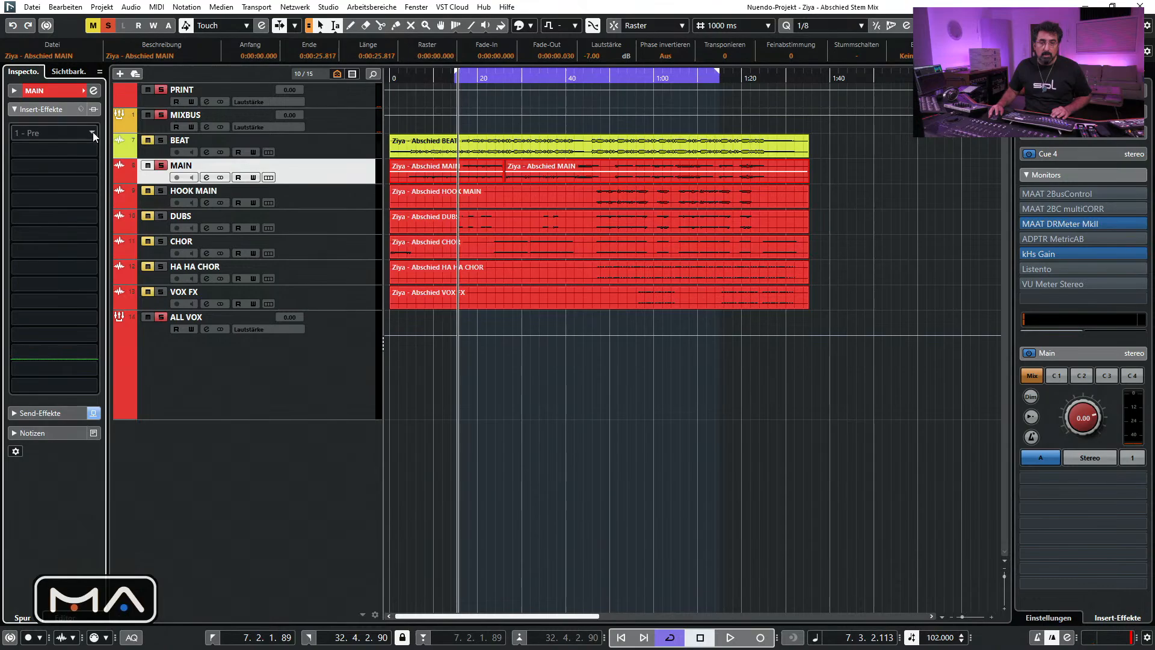
{"action": "left_click", "coordinate": [93, 132]}
{"action": "type", "text": "pro"}
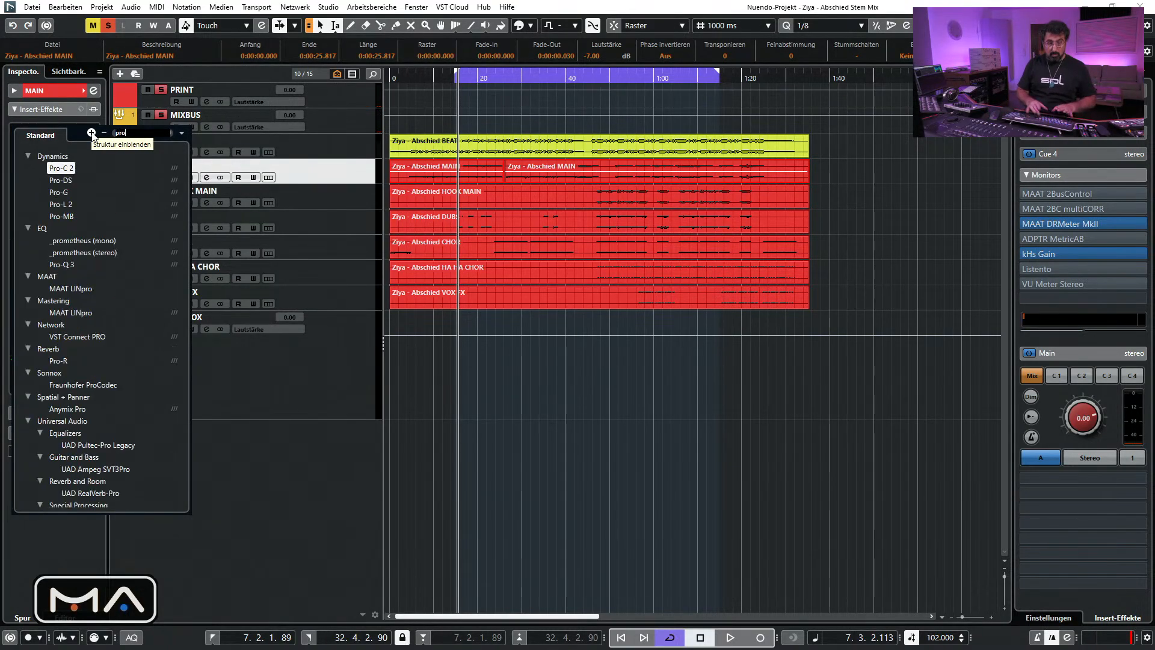
{"action": "left_click", "coordinate": [66, 267]}
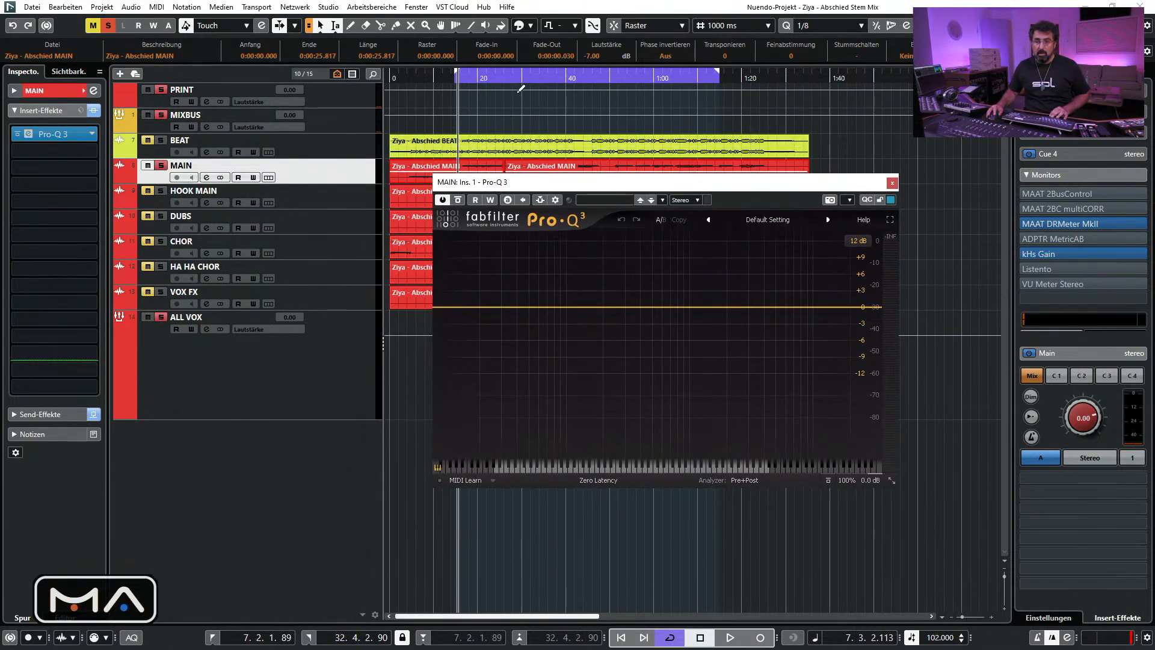
During playback, add a Pro-Q 3 bell band cutting about 0.65 dB near 261 Hz and give it a slight negative dynamic range
{"action": "left_click", "coordinate": [510, 78]}
{"action": "key", "text": "space"}
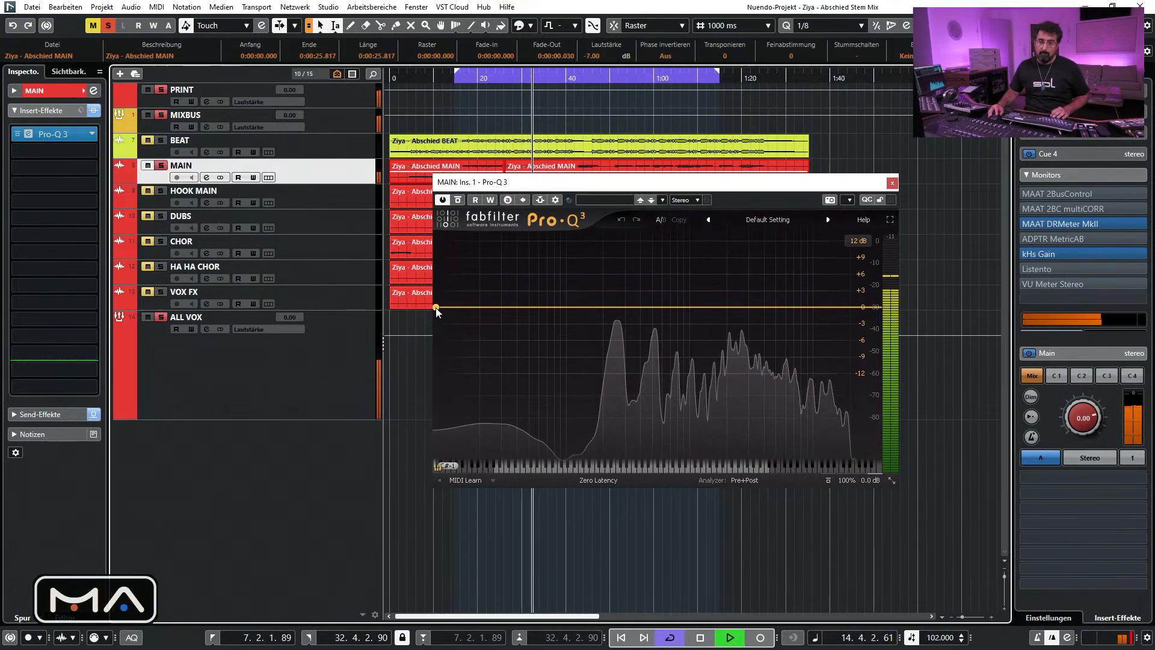
{"action": "mouse_move", "coordinate": [621, 308]}
{"action": "left_mouse_down"}
{"action": "mouse_move", "coordinate": [617, 253]}
{"action": "mouse_move", "coordinate": [617, 311]}
{"action": "left_mouse_up"}
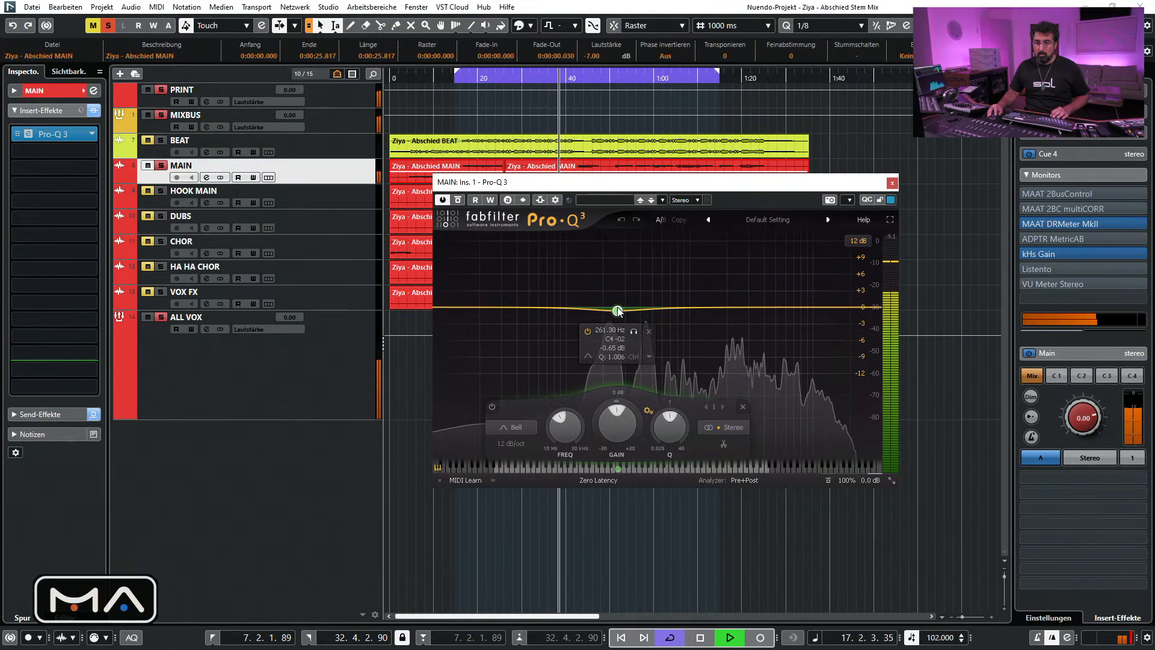
{"action": "left_click_drag", "start_coordinate": [607, 403], "coordinate": [599, 414]}
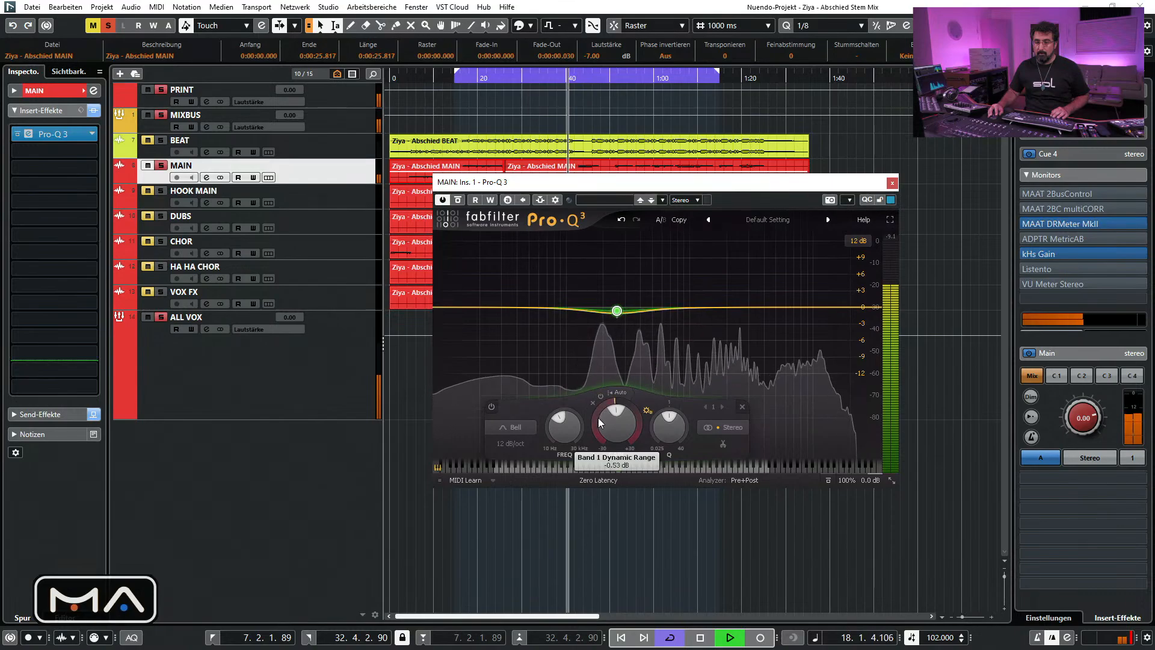
Add a second Pro-Q 3 bell band boosted about 8.5 dB near 1085 Hz and audition it on the soloed vocal
{"action": "left_click_drag", "start_coordinate": [667, 310], "coordinate": [694, 266]}
{"action": "key", "text": "space"}
{"action": "key", "text": "space"}
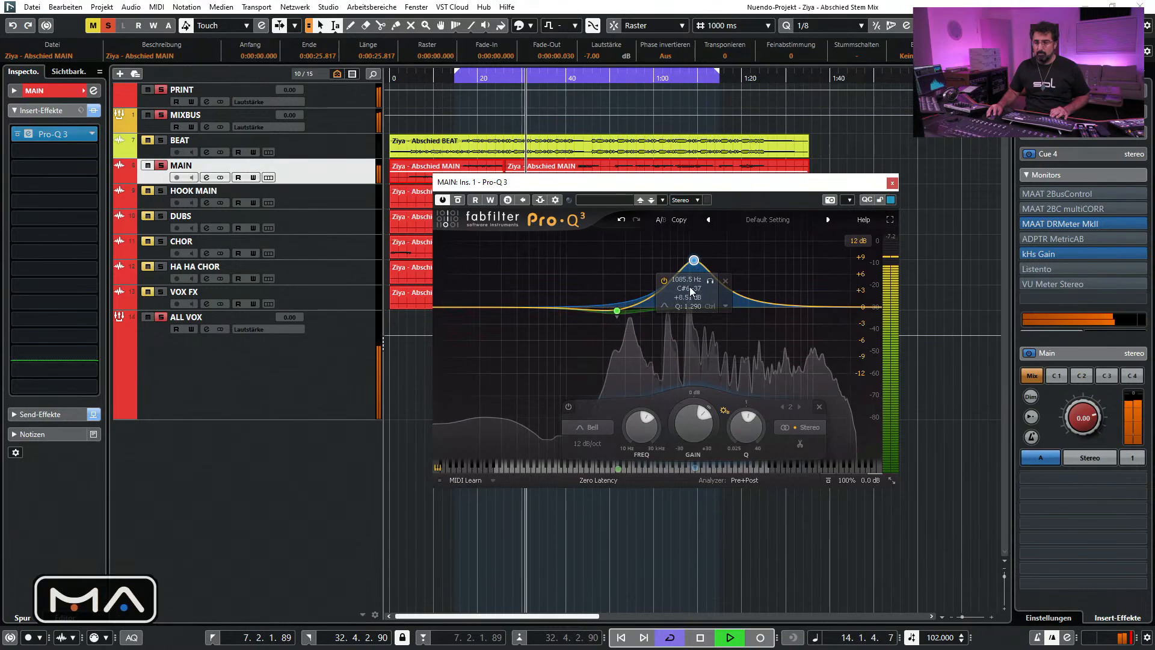
Set the second band's static gain to 0 dB and give it a small negative dynamic range while listening
{"action": "double_click", "coordinate": [688, 414]}
{"action": "type", "text": "0"}
{"action": "key", "text": "Return"}
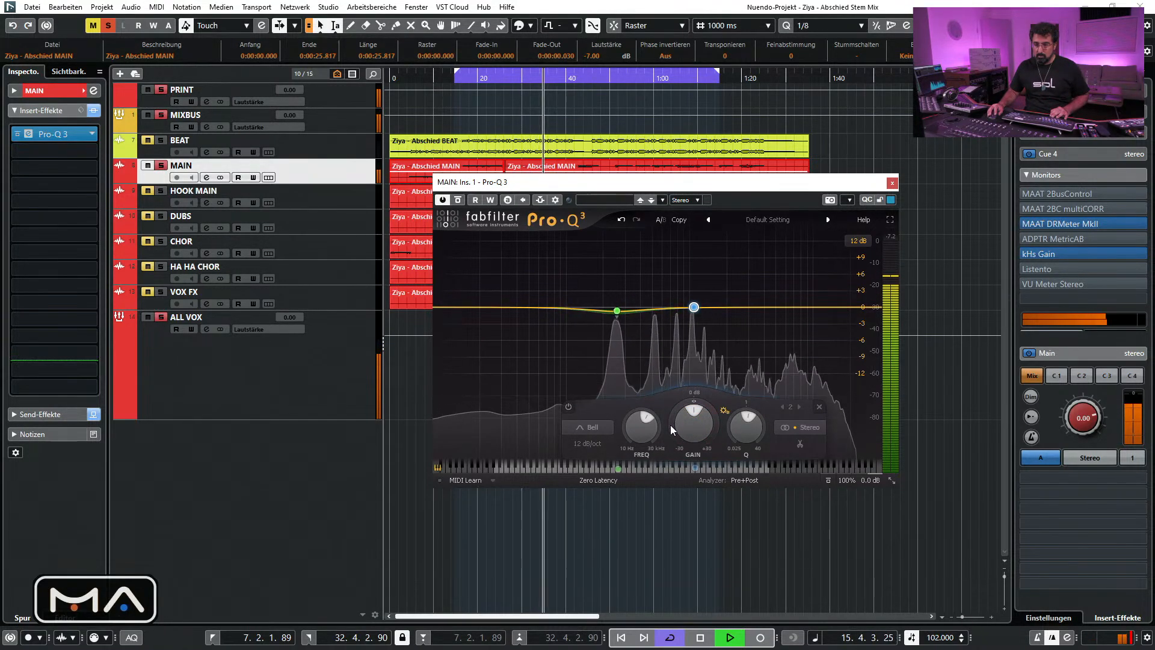
{"action": "mouse_move", "coordinate": [670, 424]}
{"action": "left_mouse_down"}
{"action": "mouse_move", "coordinate": [677, 406]}
{"action": "mouse_move", "coordinate": [665, 440]}
{"action": "left_mouse_up"}
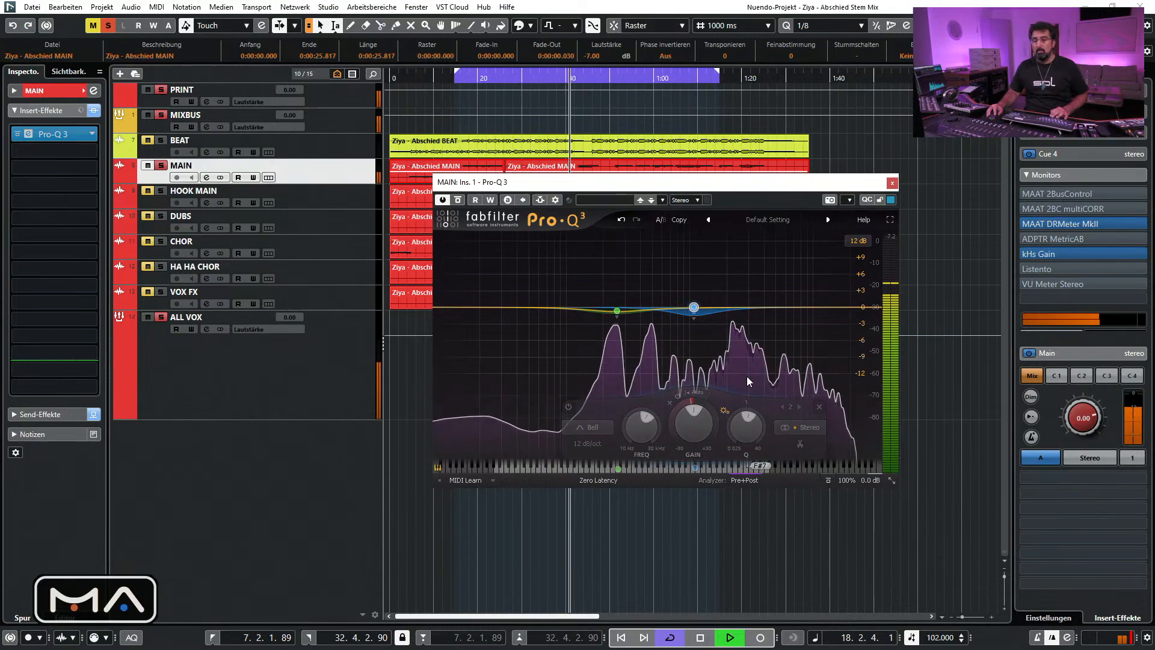
{"action": "left_click_drag", "start_coordinate": [748, 378], "coordinate": [721, 326]}
{"action": "key", "text": "space"}
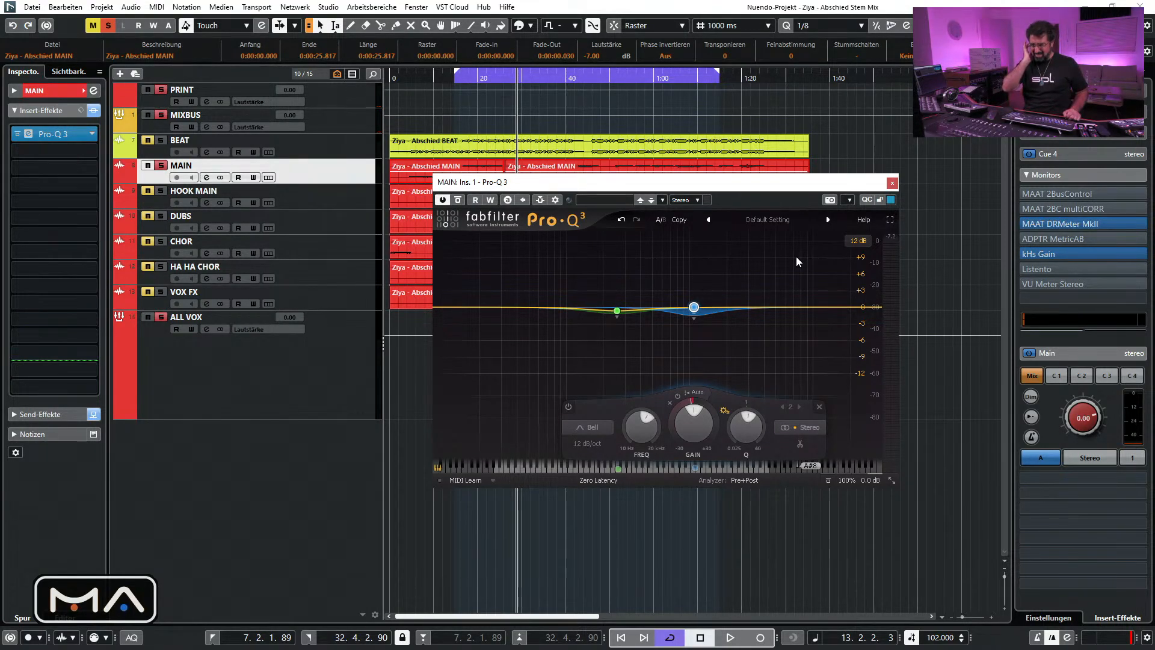
Compare the soloed MAIN vocal with Pro-Q 3 bypassed and active, then close the plug-in and stop playback
{"action": "mouse_move", "coordinate": [694, 308]}
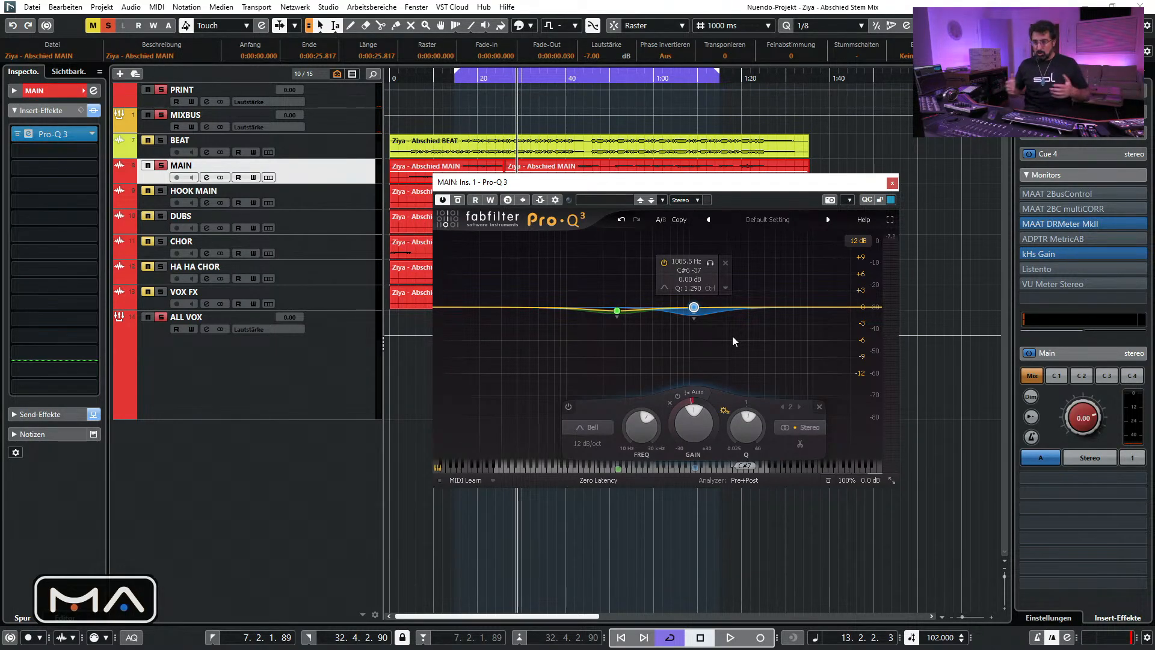
{"action": "left_click", "coordinate": [459, 200]}
{"action": "key", "text": "space"}
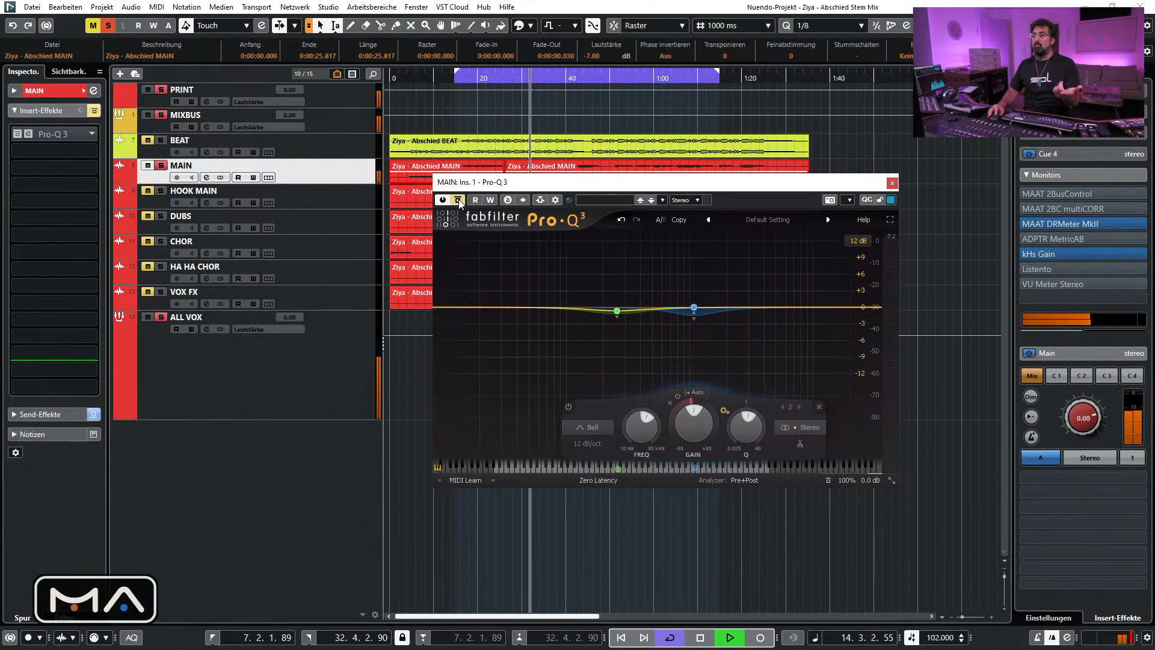
{"action": "left_click", "coordinate": [458, 200]}
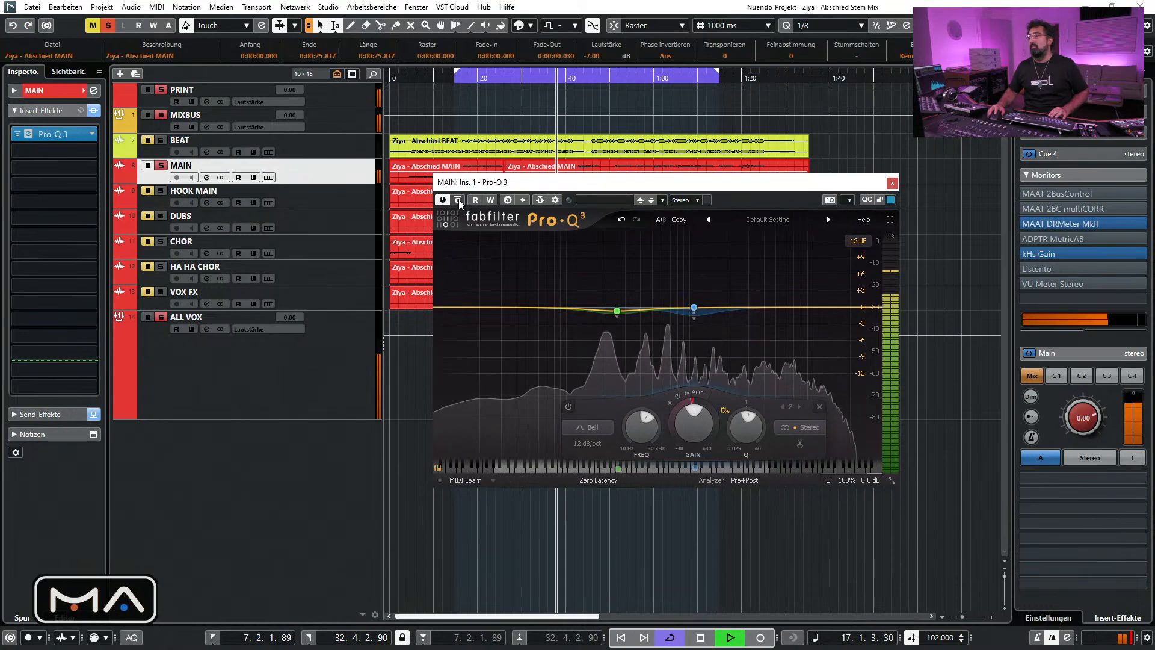
{"action": "left_click", "coordinate": [892, 183]}
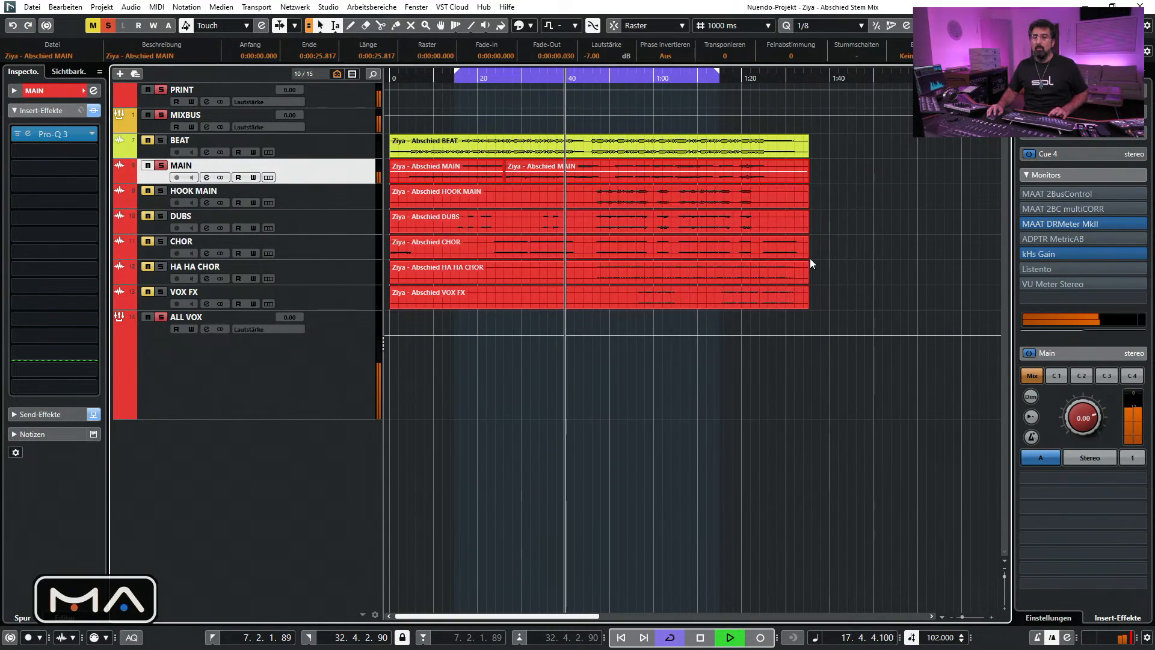
{"action": "key", "text": "space"}
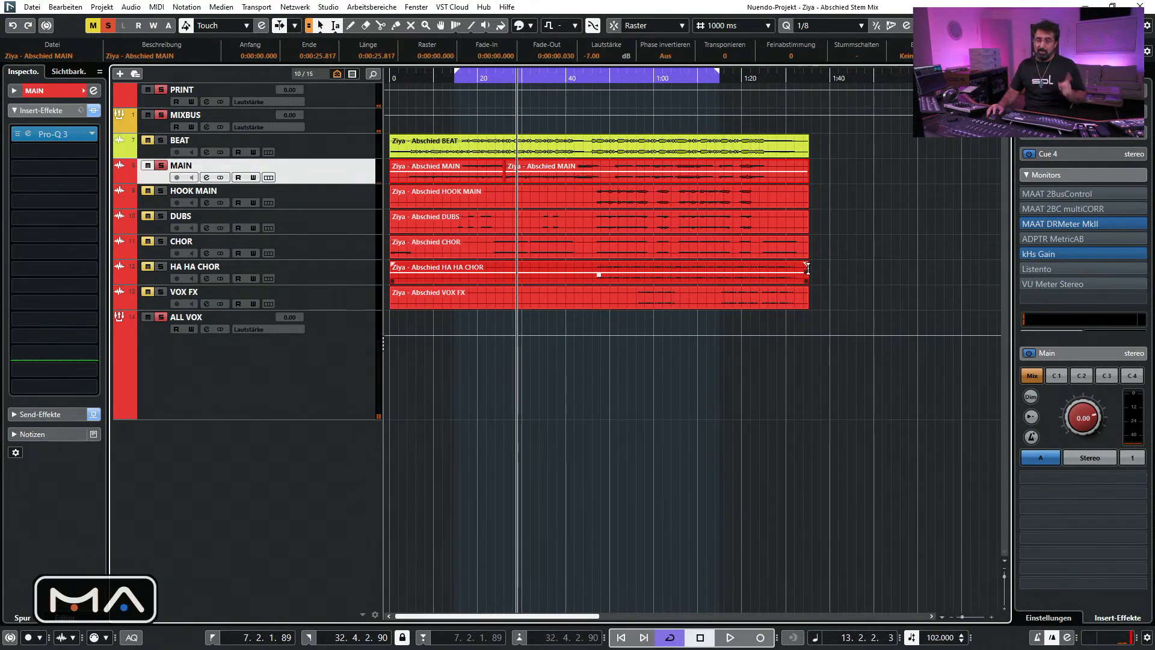
Clear all solos, play the full mix from the loop start and check the ALL VOX group
{"action": "left_click", "coordinate": [110, 25]}
{"action": "left_click", "coordinate": [453, 80]}
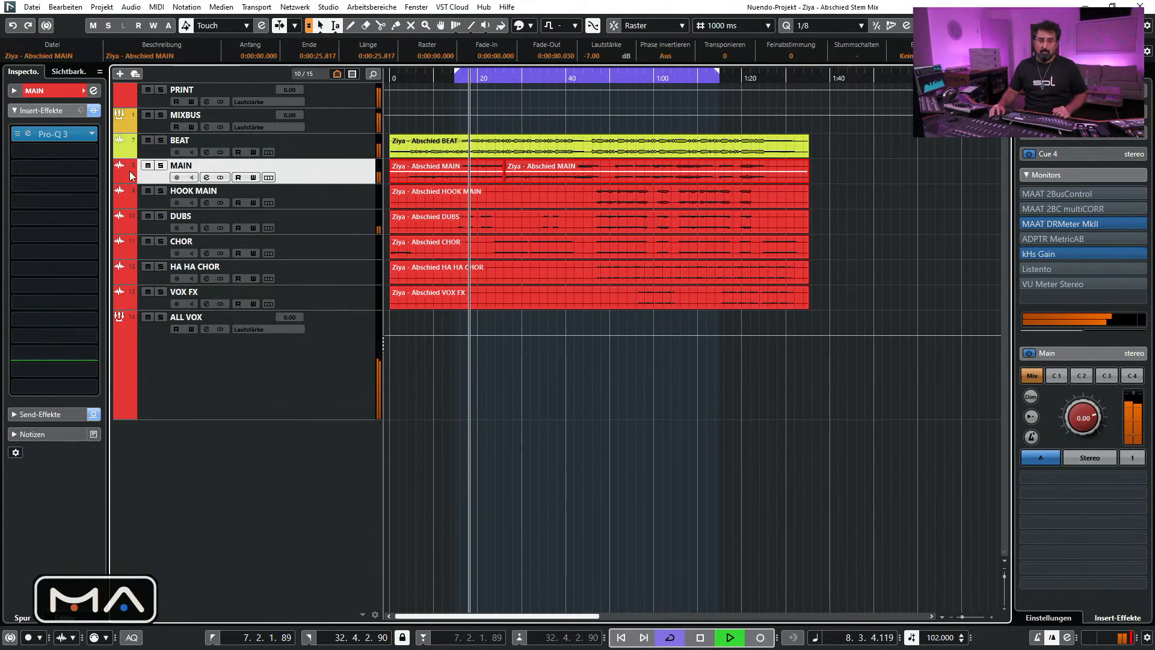
{"action": "left_click", "coordinate": [241, 402]}
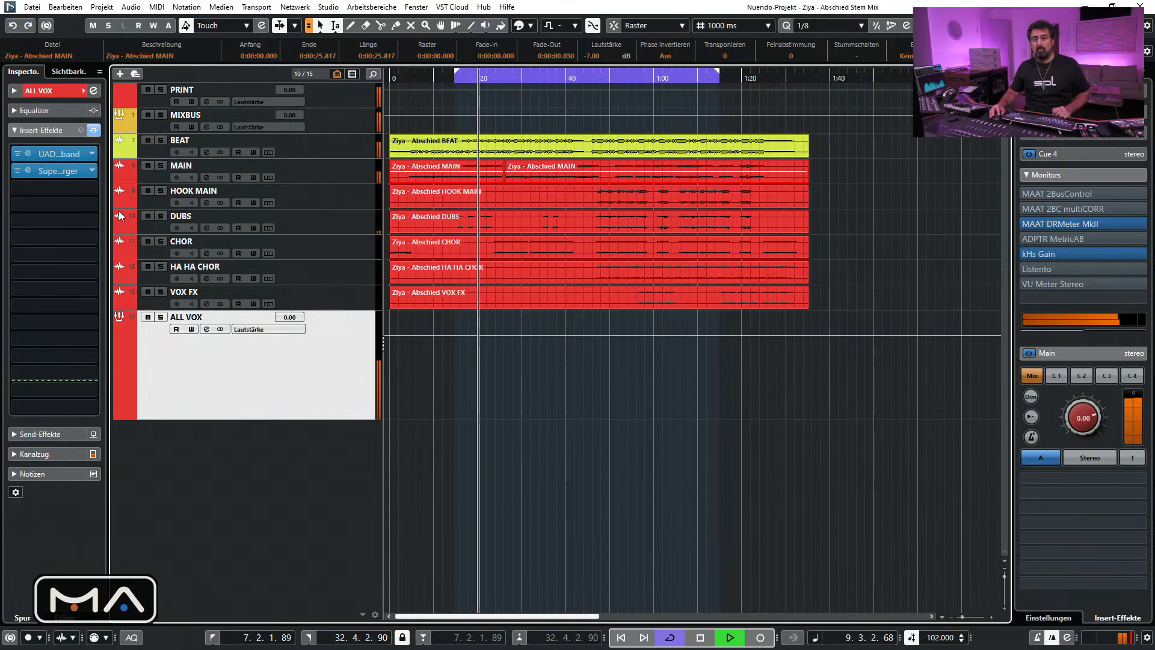
Solo MAIN again and load the UAD UA 1176AE compressor in its second insert slot
{"action": "left_click", "coordinate": [252, 175]}
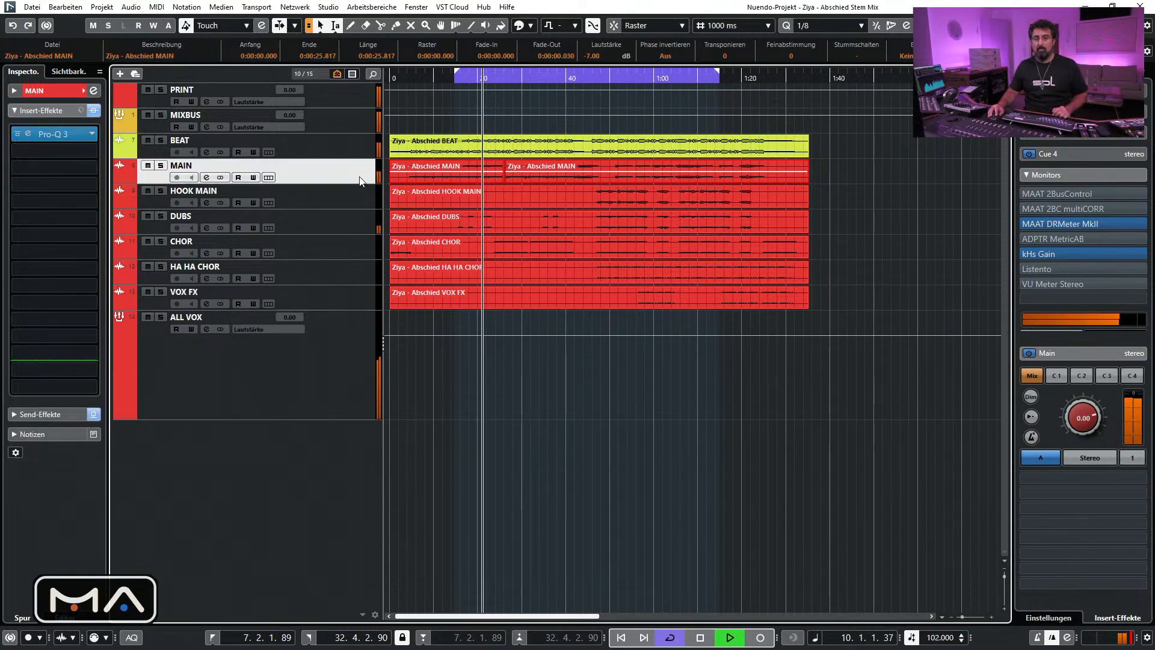
{"action": "left_click", "coordinate": [161, 165]}
{"action": "left_click", "coordinate": [90, 151]}
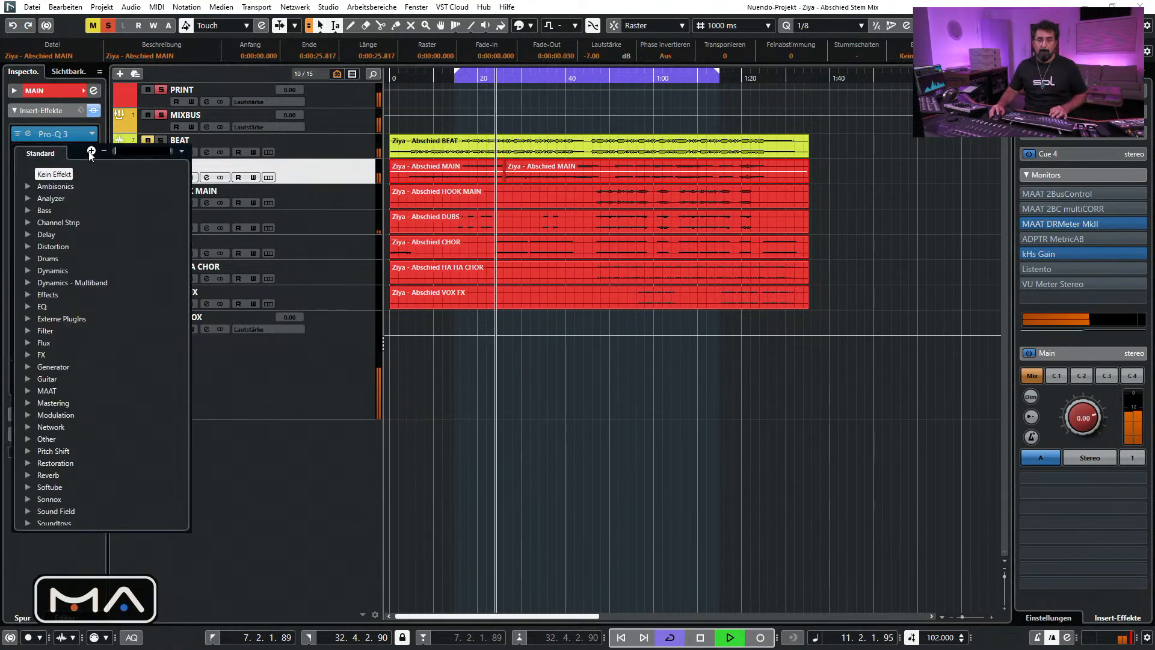
{"action": "type", "text": "117"}
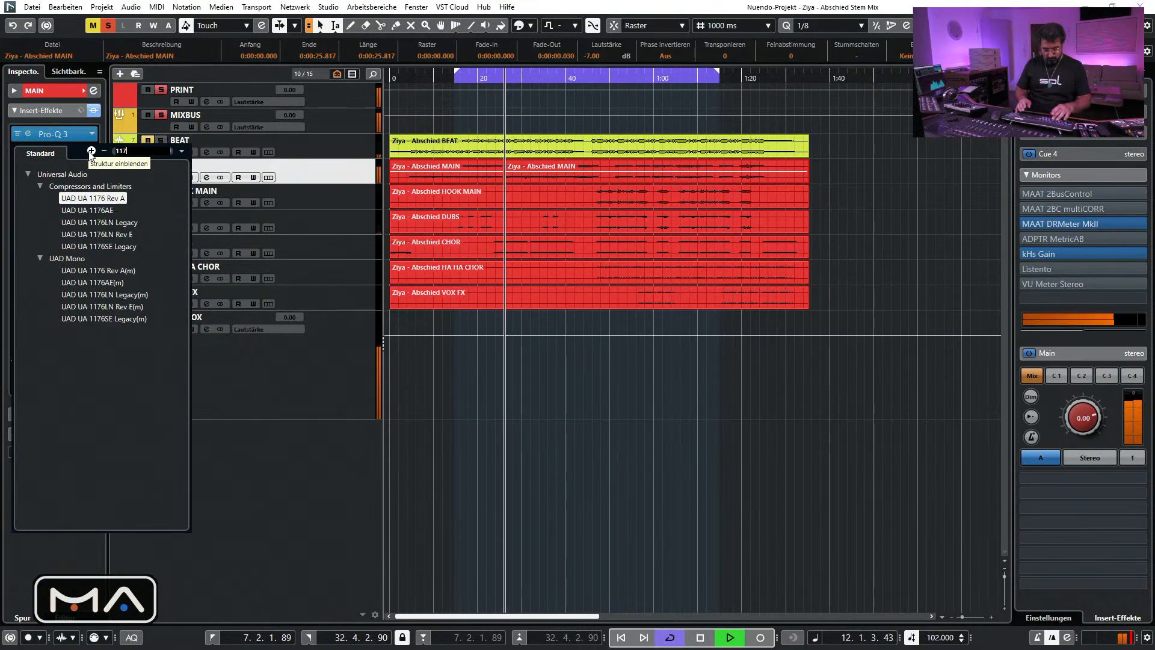
{"action": "type", "text": "6"}
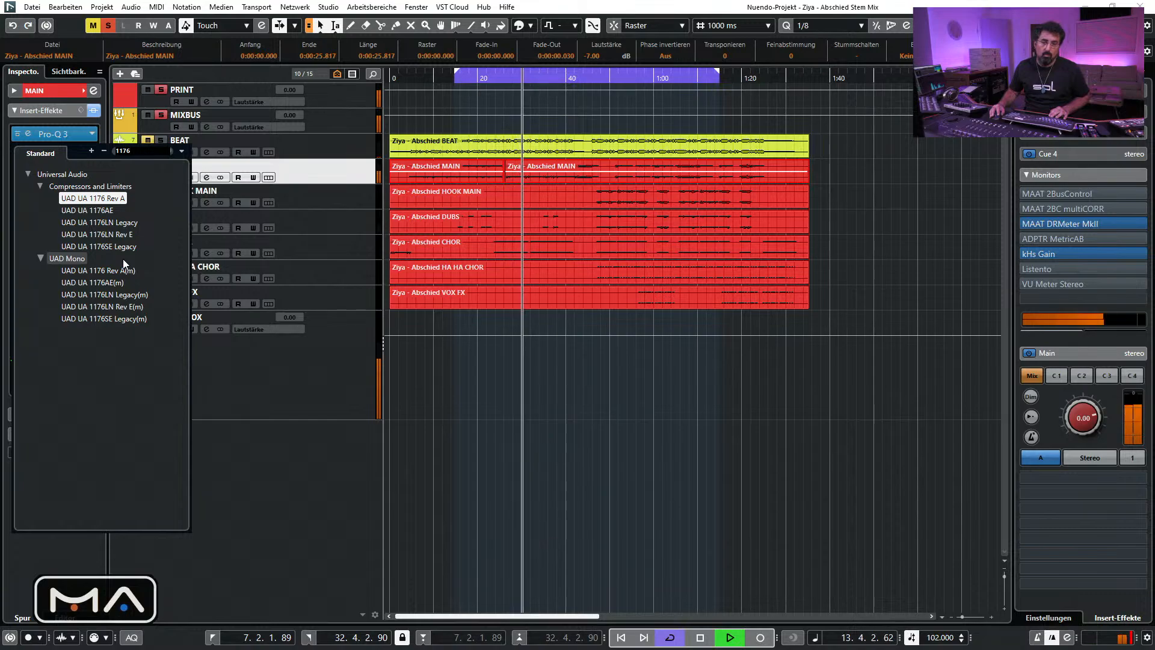
{"action": "left_click", "coordinate": [109, 209]}
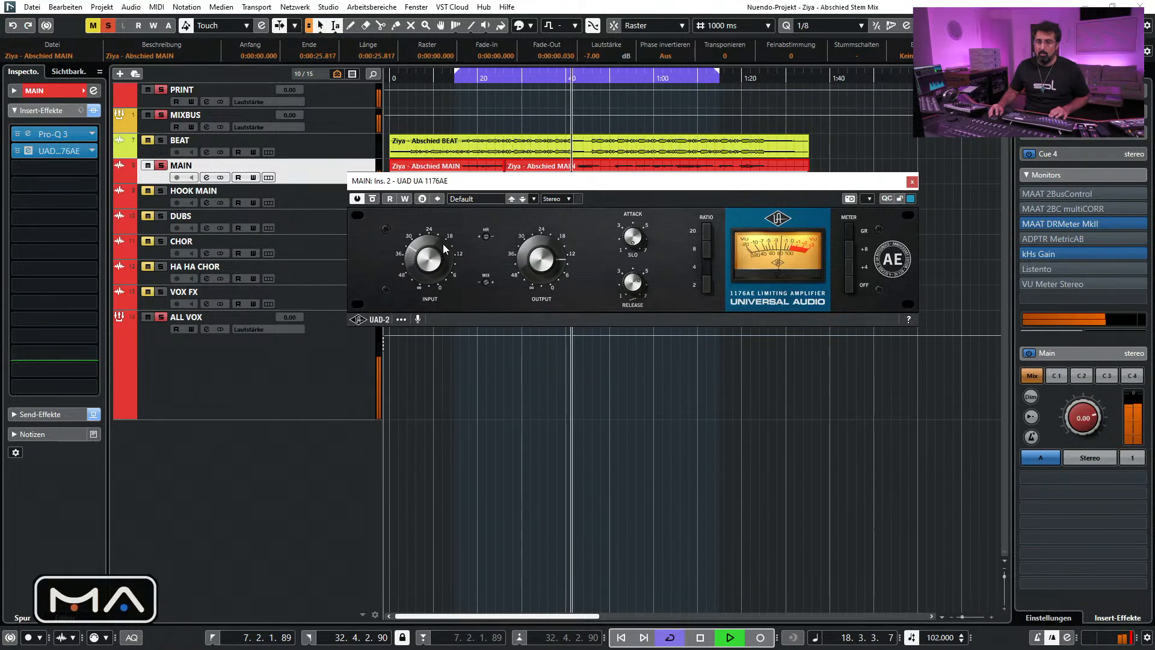
Adjust the 1176AE's input and raise its output slightly while the soloed vocal plays, then stop playback
{"action": "mouse_move", "coordinate": [443, 243]}
{"action": "left_mouse_down"}
{"action": "mouse_move", "coordinate": [463, 202]}
{"action": "mouse_move", "coordinate": [449, 243]}
{"action": "left_mouse_up"}
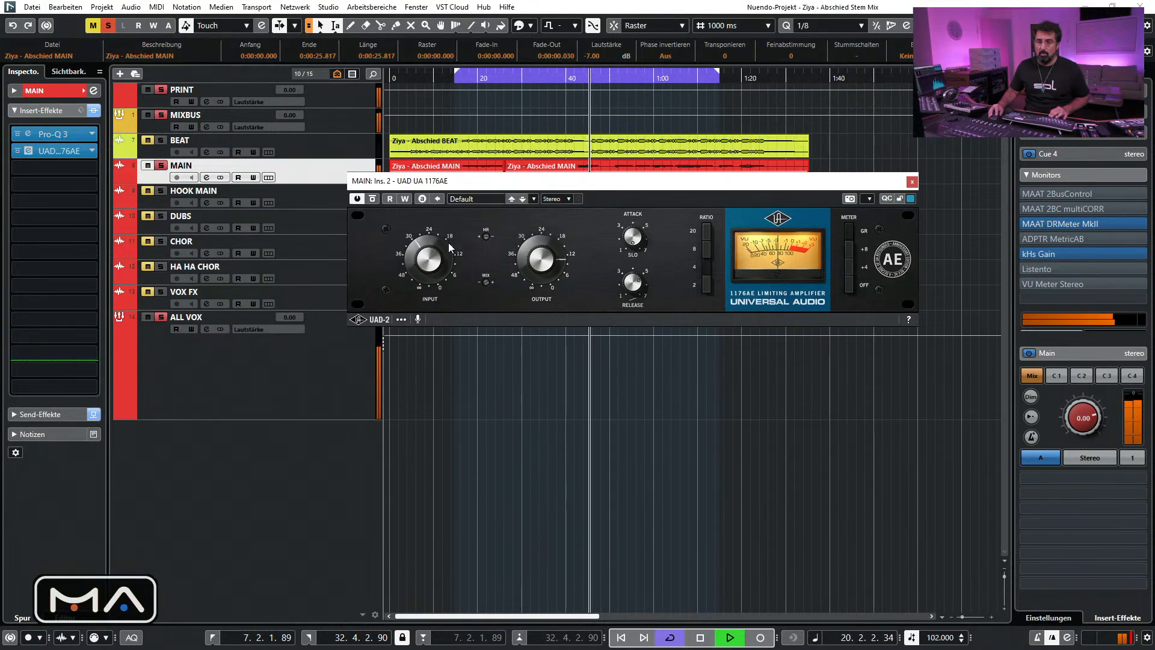
{"action": "left_click", "coordinate": [611, 75]}
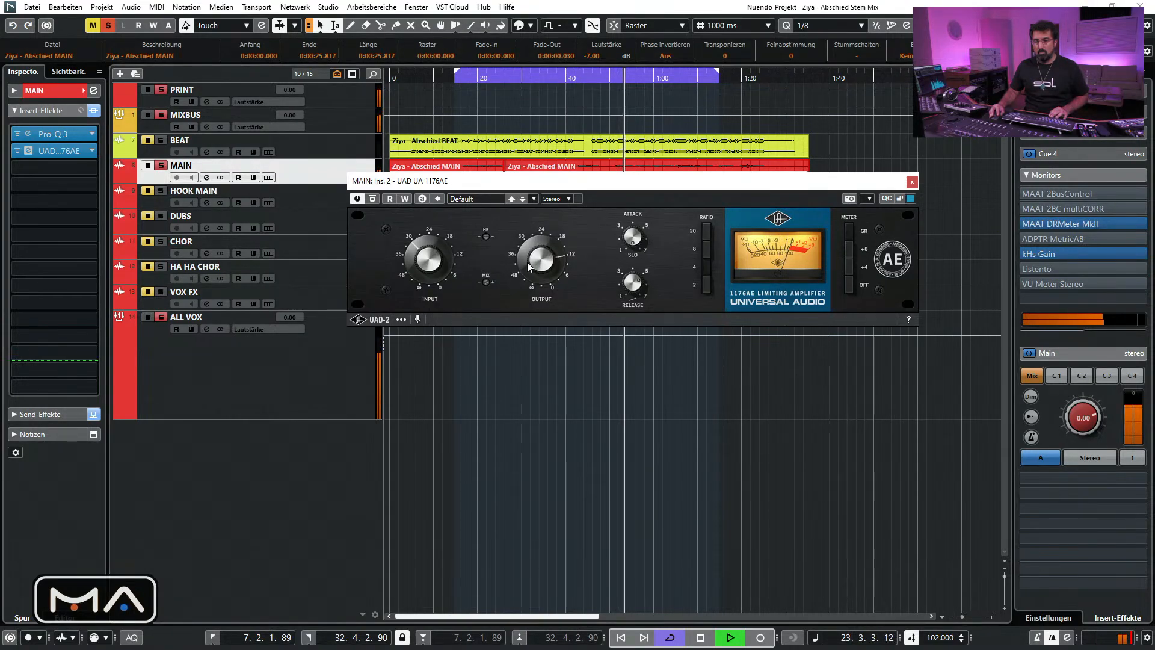
{"action": "scroll", "coordinate": [529, 271], "scroll_direction": "up", "scroll_amount": 2}
{"action": "key", "text": "space"}
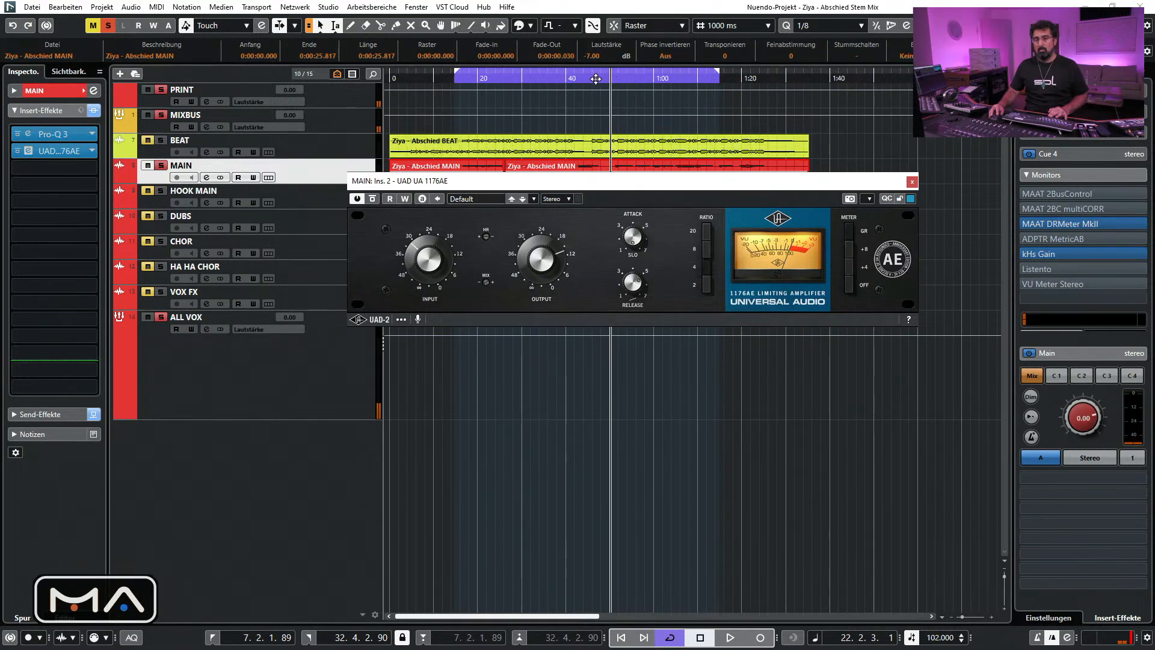
Replay the soloed vocal from an earlier point and bypass the 1176AE to compare it with the compressed sound
{"action": "left_click", "coordinate": [538, 76]}
{"action": "key", "text": "space"}
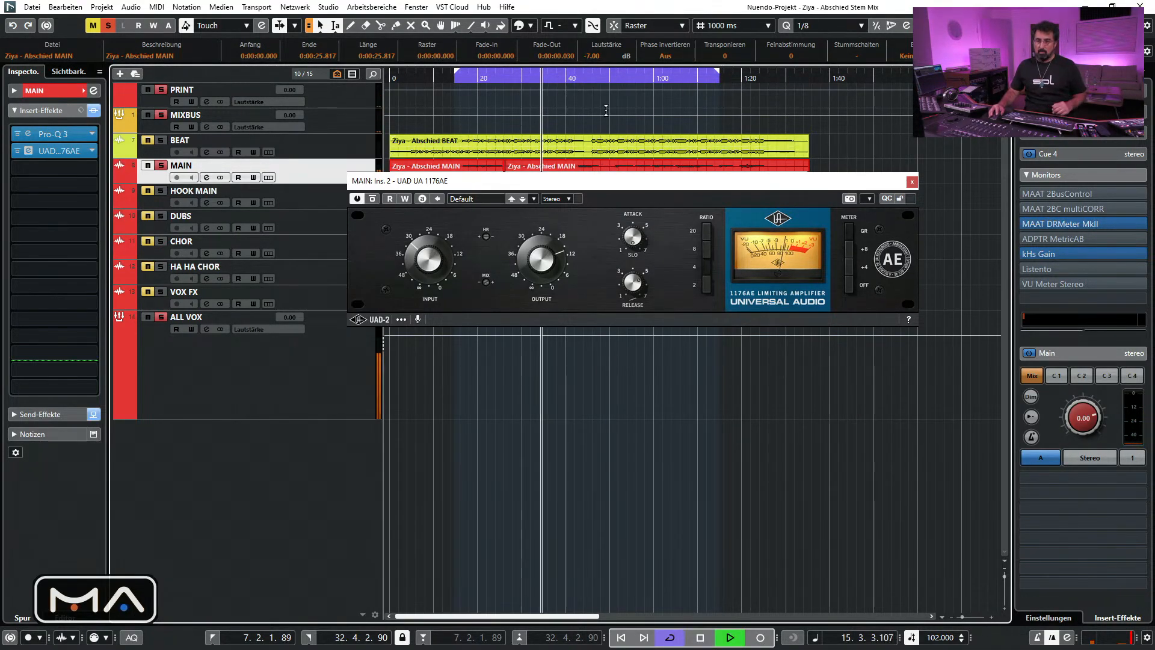
{"action": "left_click", "coordinate": [372, 199]}
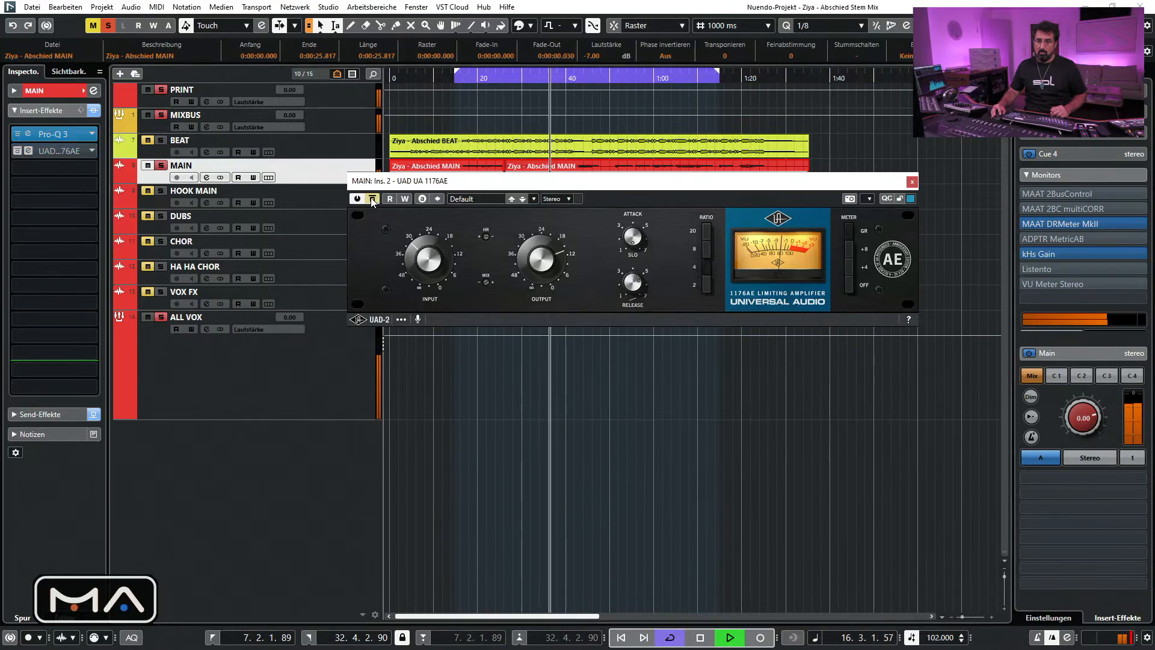
Compare the MAIN vocal with the 1176AE compressor bypassed and active, leave it active, and close its window
{"action": "left_click", "coordinate": [372, 199]}
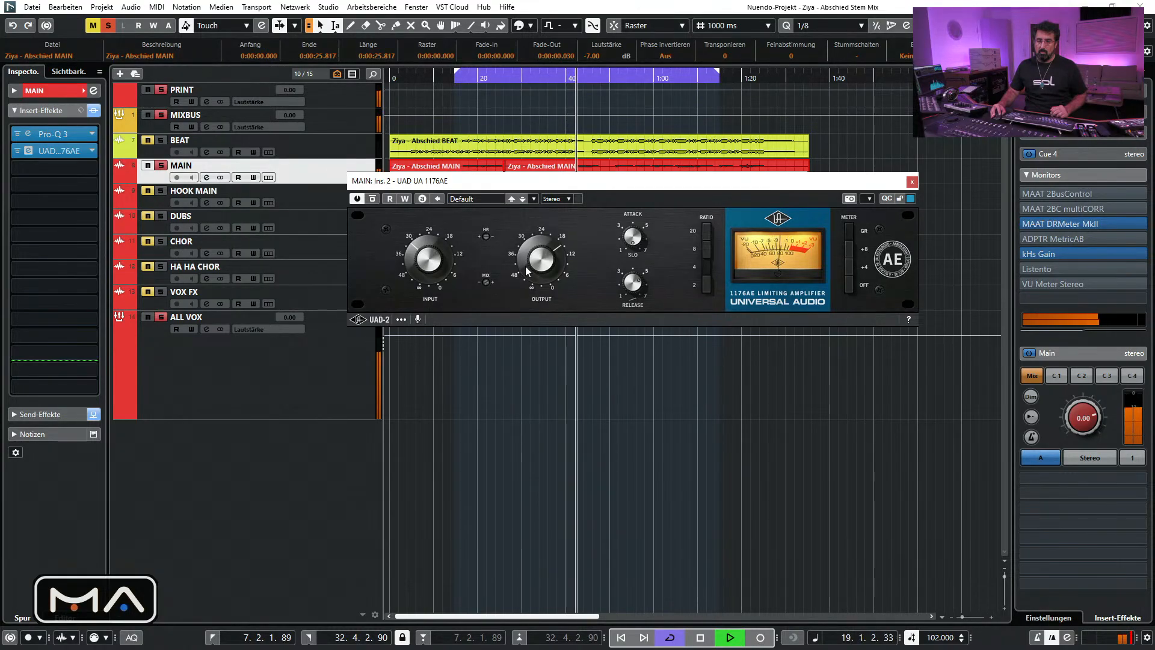
{"action": "left_click", "coordinate": [373, 199]}
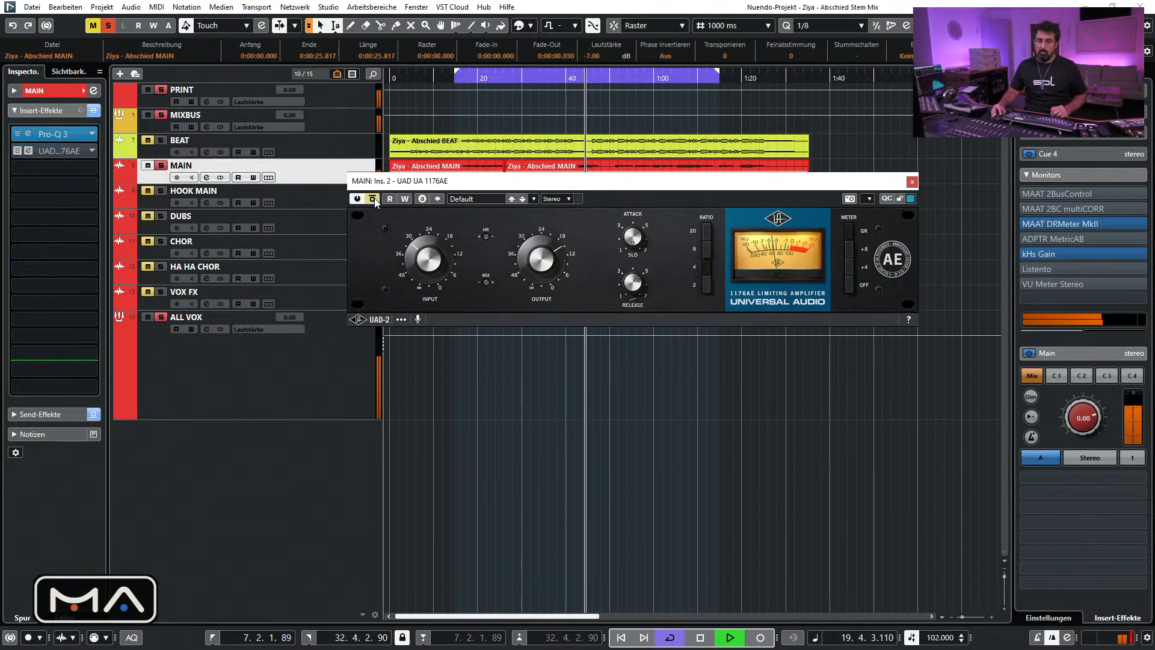
{"action": "left_click", "coordinate": [373, 199]}
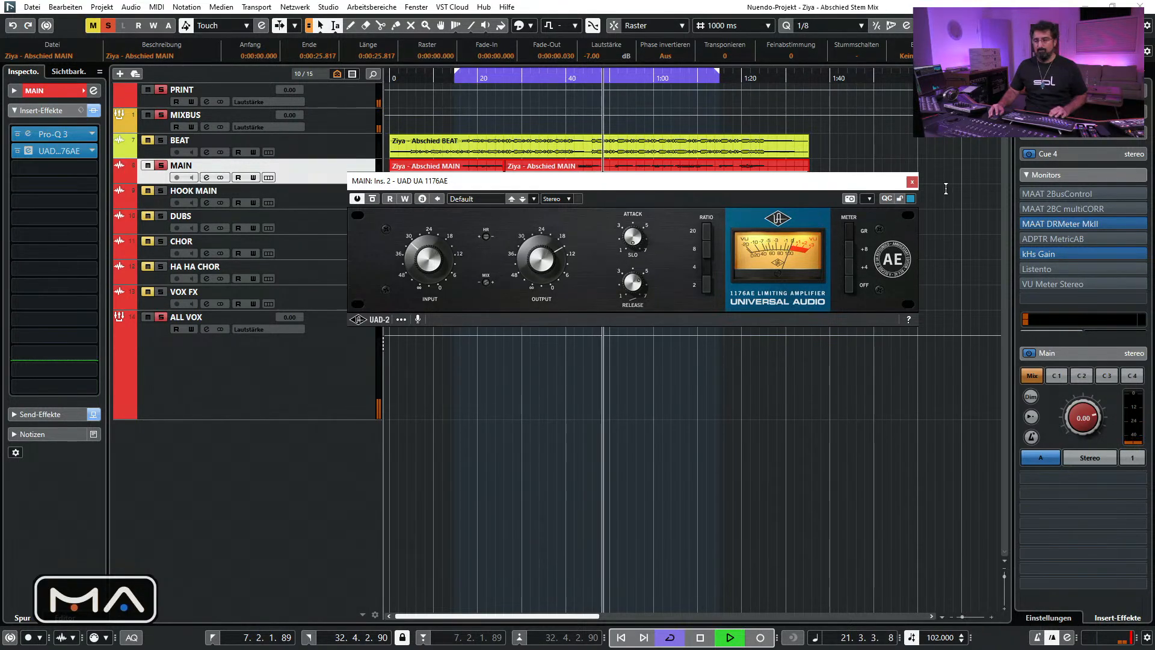
{"action": "left_click", "coordinate": [912, 182]}
{"action": "key", "text": "space"}
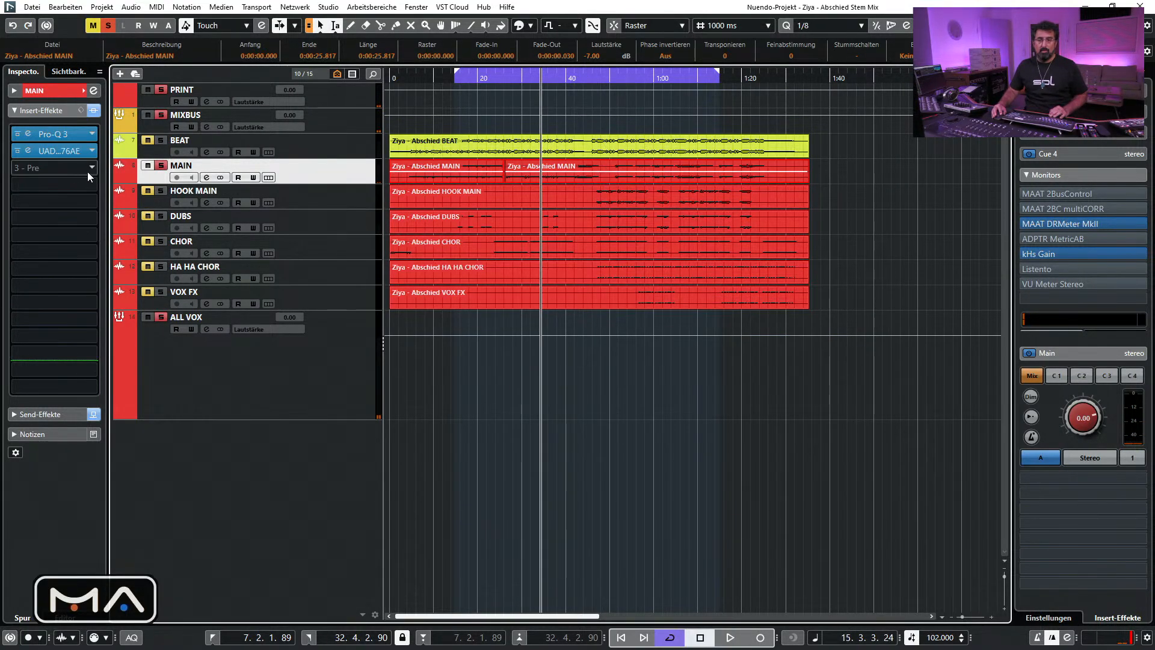
Insert UAD Teletronix LA-2 in the MAIN track's third insert slot and turn its Peak Reduction down to 0
{"action": "left_click", "coordinate": [89, 171]}
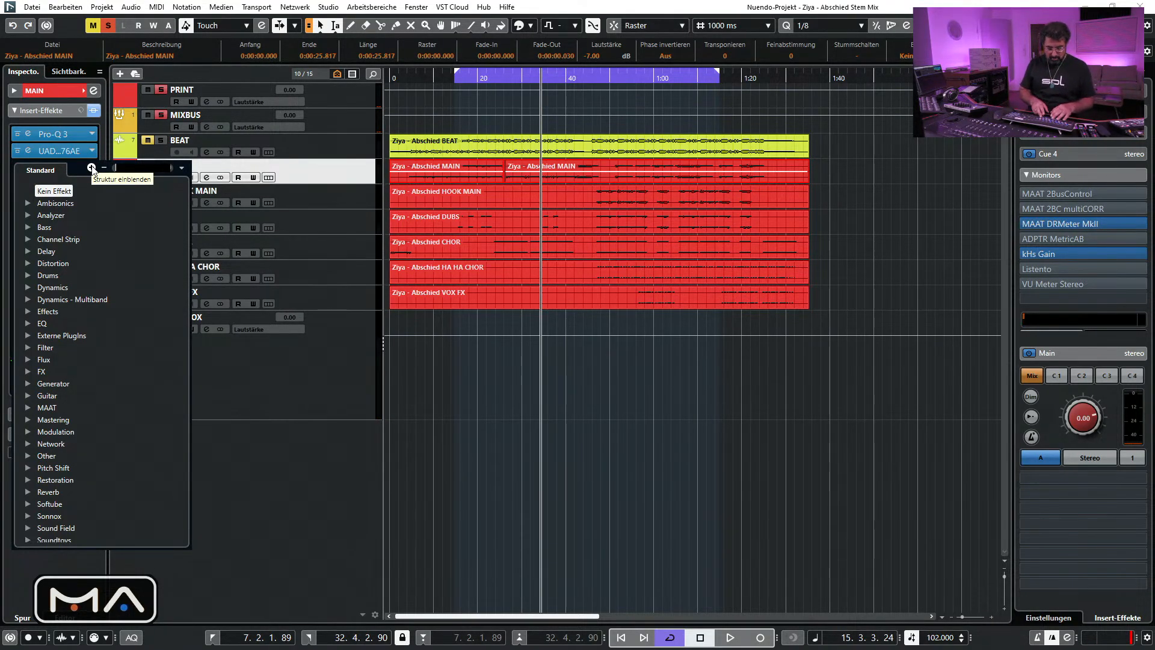
{"action": "type", "text": "tele"}
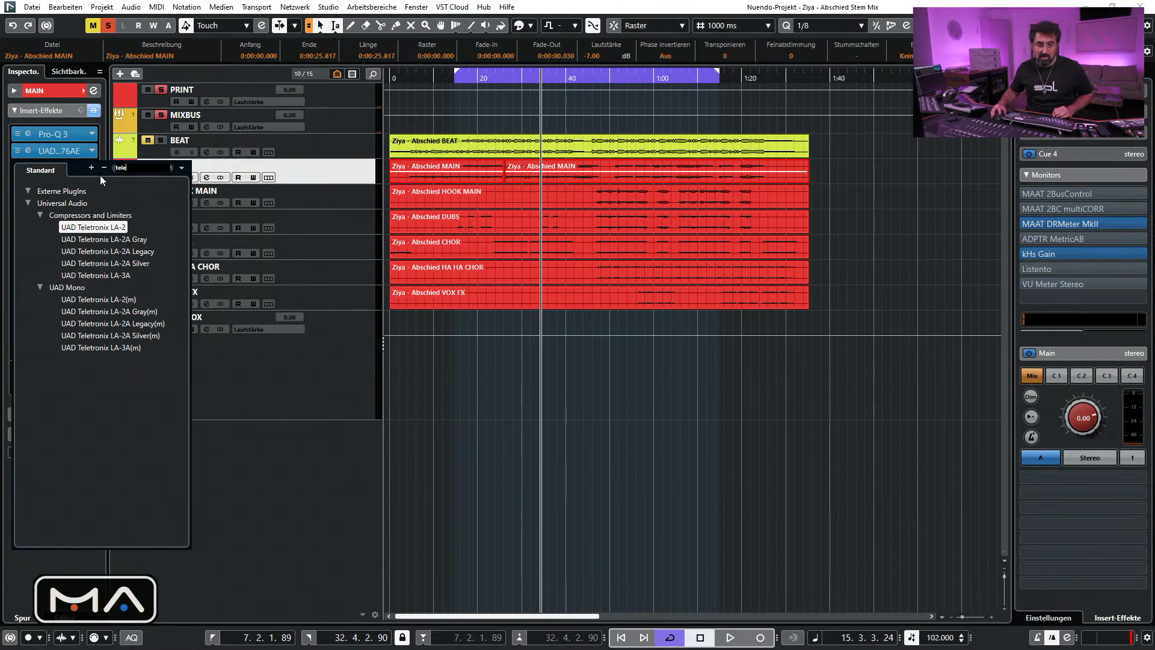
{"action": "left_click", "coordinate": [116, 228]}
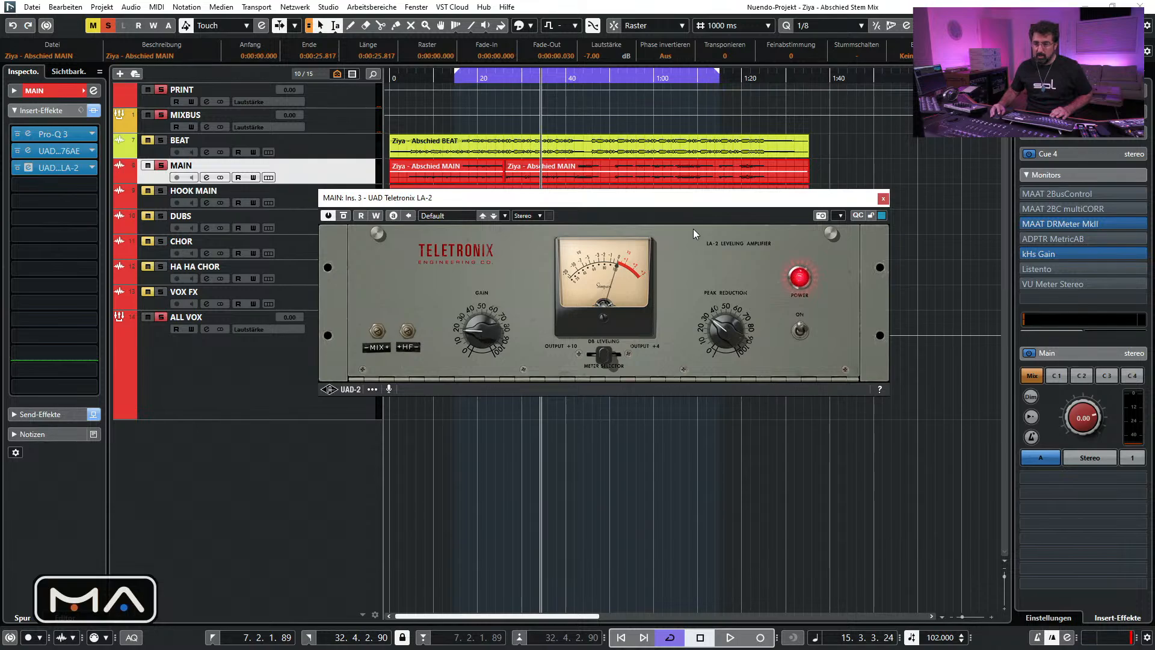
{"action": "left_click_drag", "start_coordinate": [696, 206], "coordinate": [678, 238]}
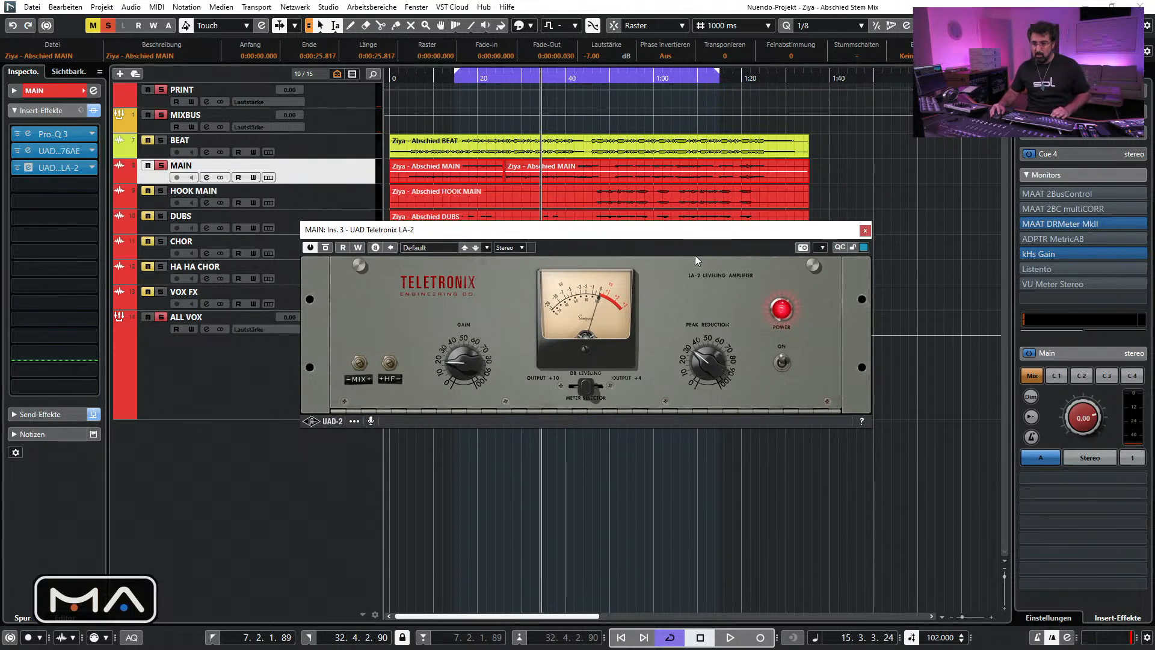
{"action": "left_click_drag", "start_coordinate": [716, 354], "coordinate": [704, 386]}
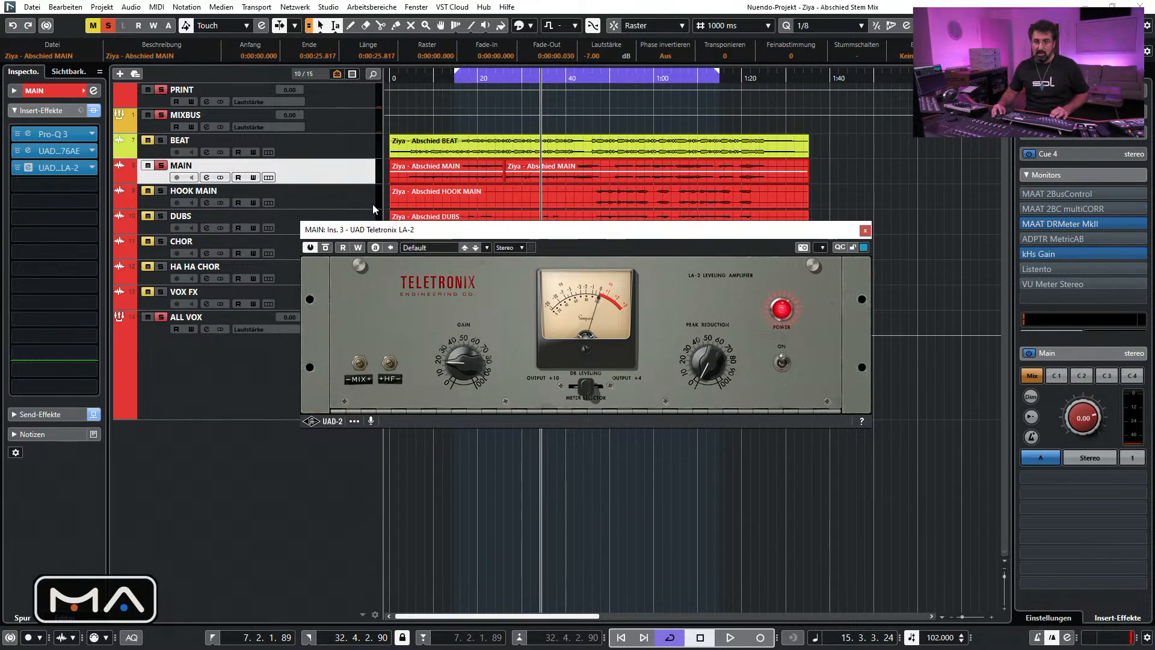
Enlarge the MAIN track to show its waveform above the LA-2 window and start playback at about 0:40
{"action": "left_click_drag", "start_coordinate": [366, 182], "coordinate": [366, 388]}
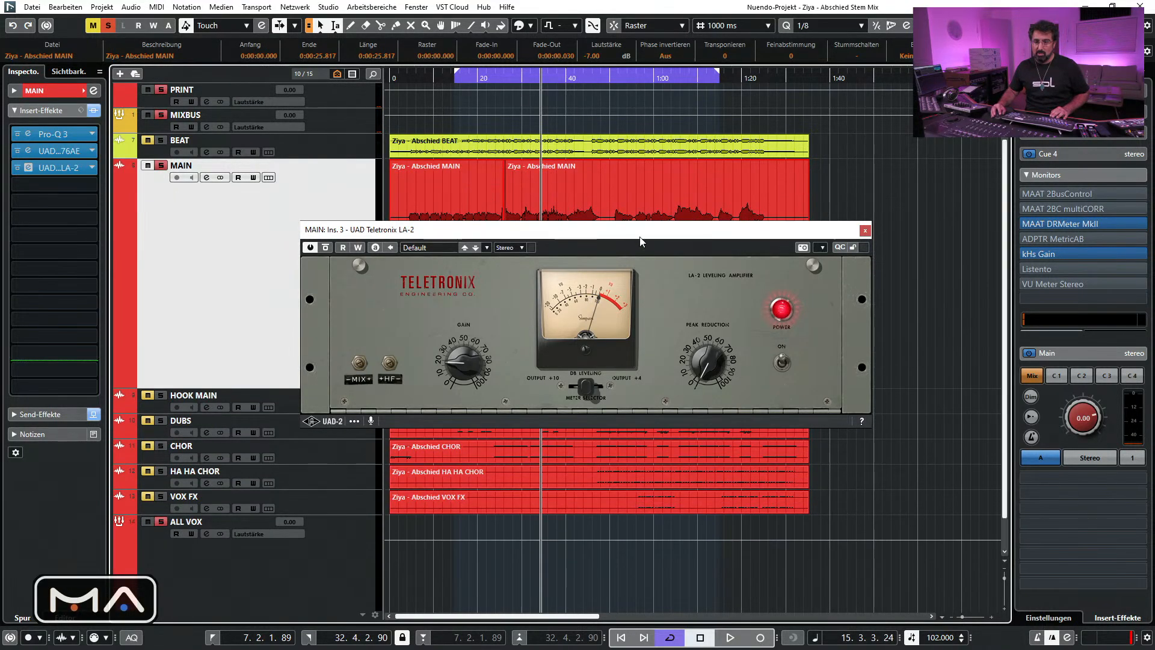
{"action": "left_click_drag", "start_coordinate": [644, 230], "coordinate": [626, 294]}
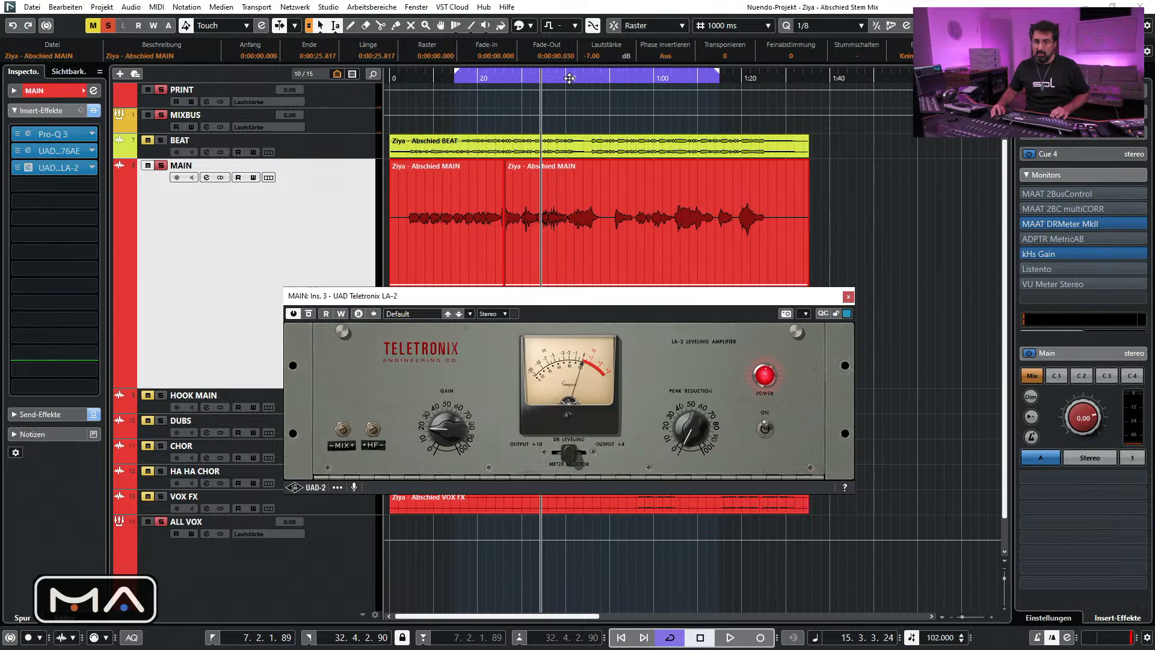
{"action": "left_click", "coordinate": [569, 78]}
{"action": "key", "text": "space"}
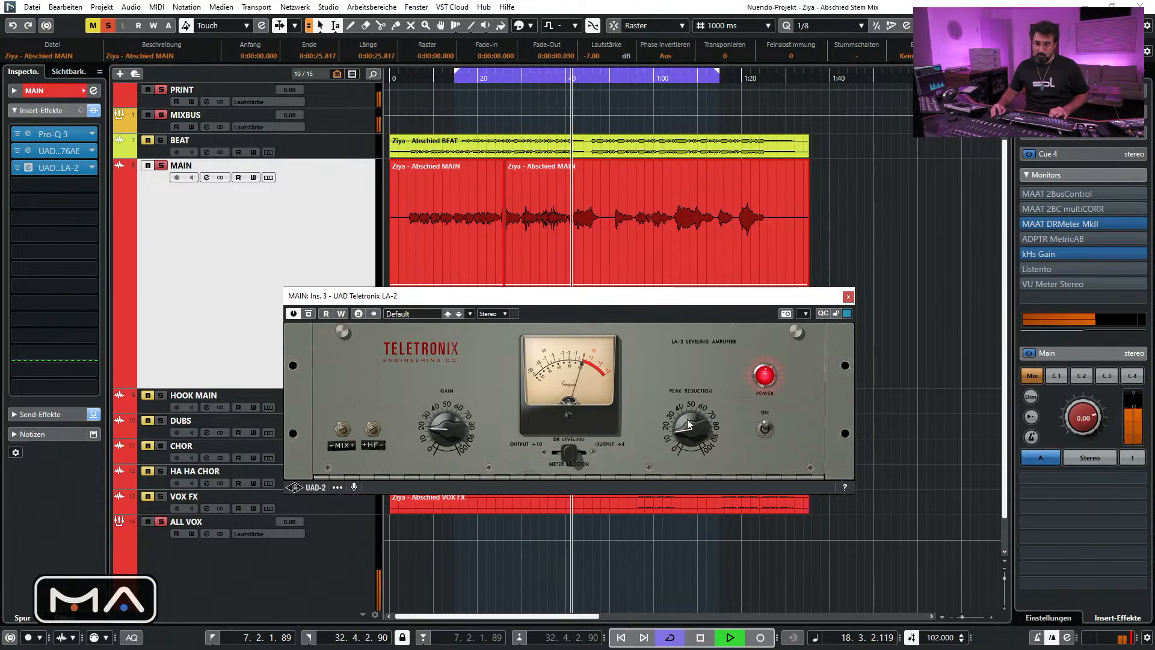
Raise the LA-2's Peak Reduction to just past 50 while replaying the vocal passage
{"action": "left_click_drag", "start_coordinate": [689, 408], "coordinate": [696, 384]}
{"action": "key", "text": "space"}
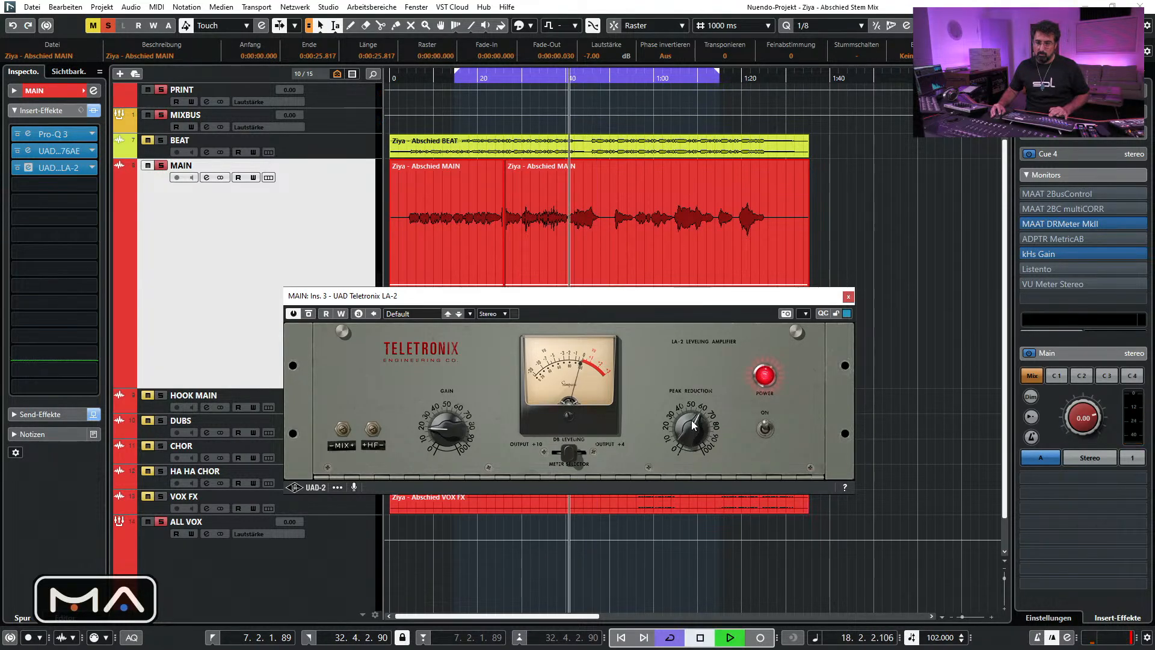
{"action": "key", "text": "space"}
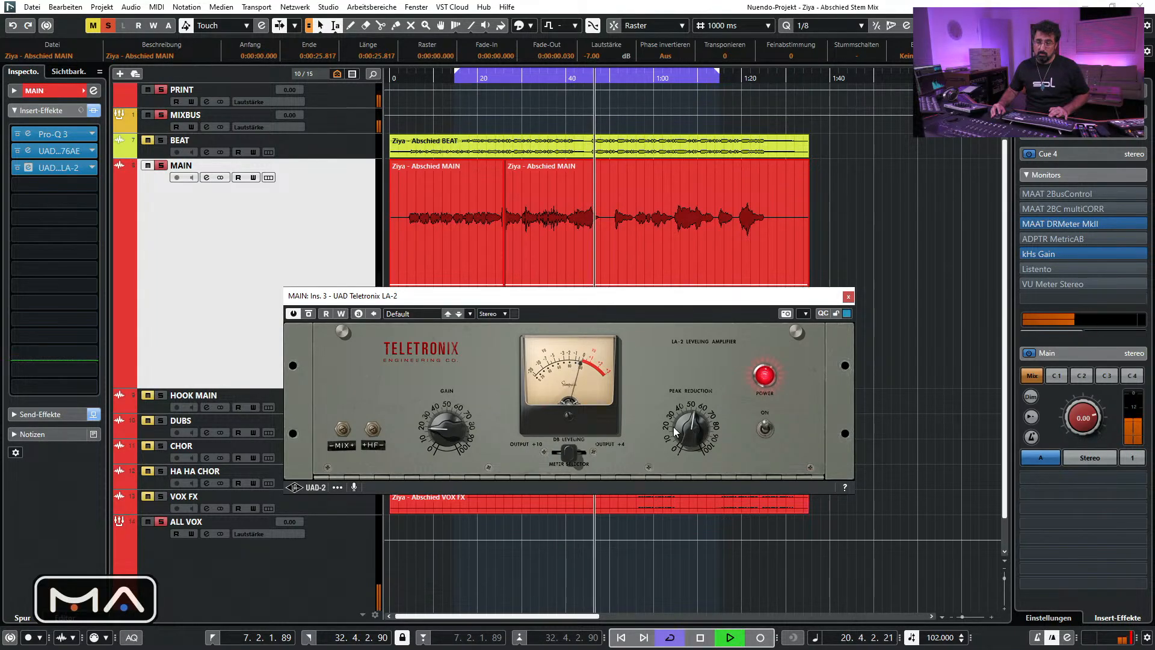
{"action": "key", "text": "space"}
{"action": "key", "text": "space"}
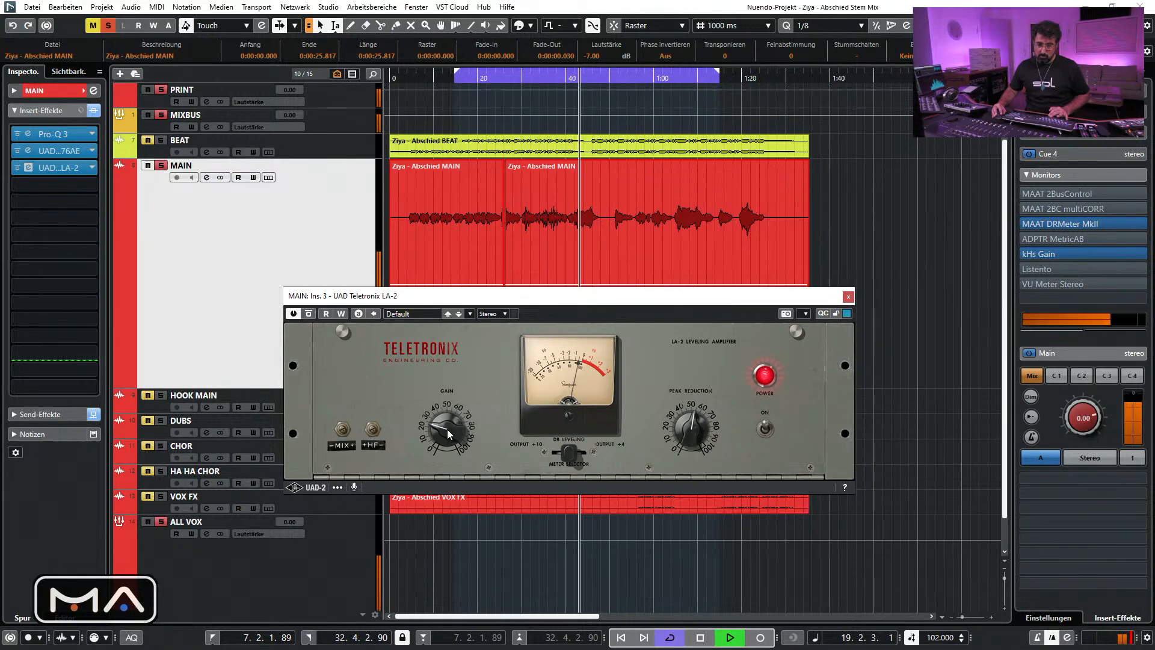
Compare the MAIN vocal with all its insert effects bypassed and active, leave them active, and close the LA-2 window
{"action": "left_click", "coordinate": [95, 111]}
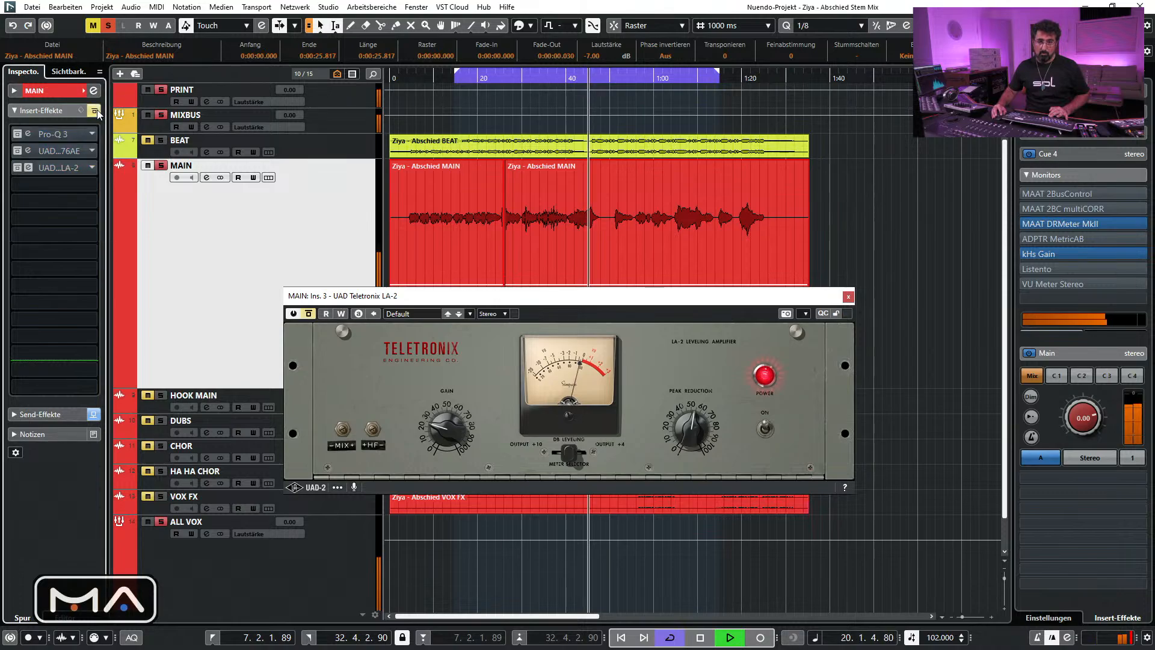
{"action": "left_click", "coordinate": [551, 78]}
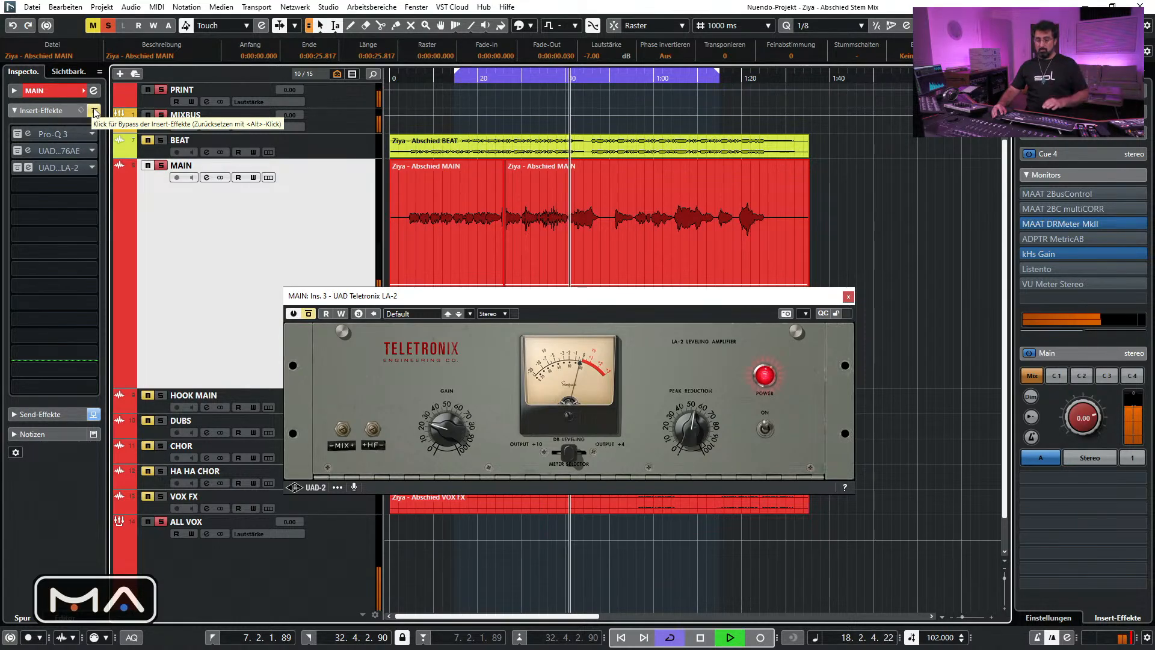
{"action": "key", "text": "space"}
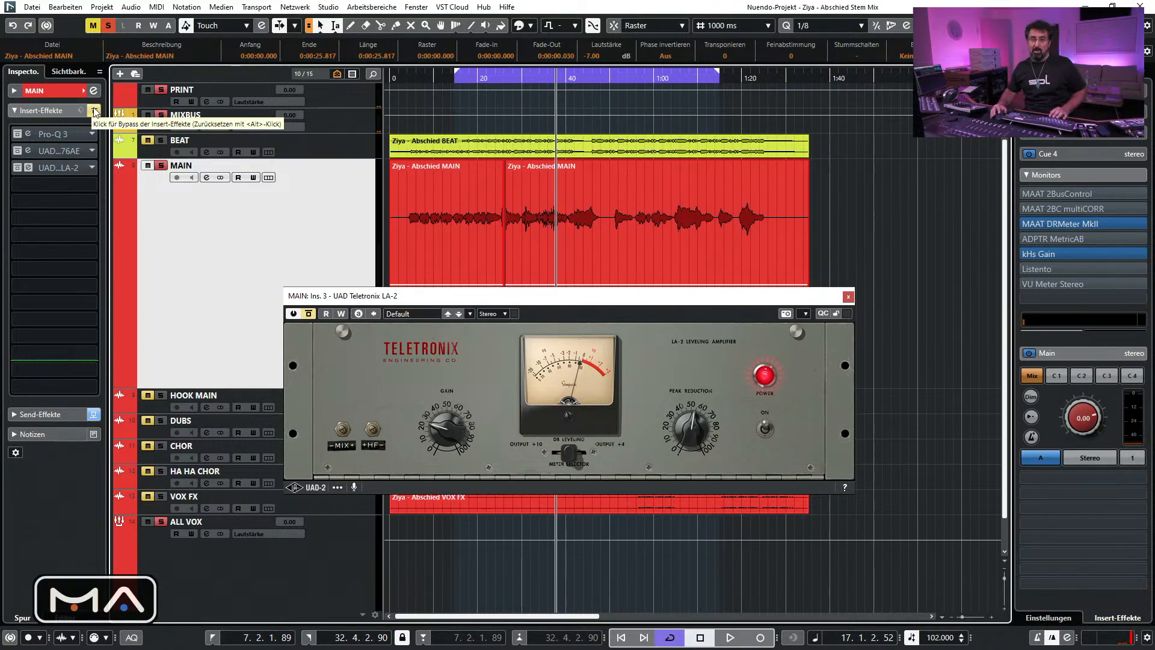
{"action": "key", "text": "space"}
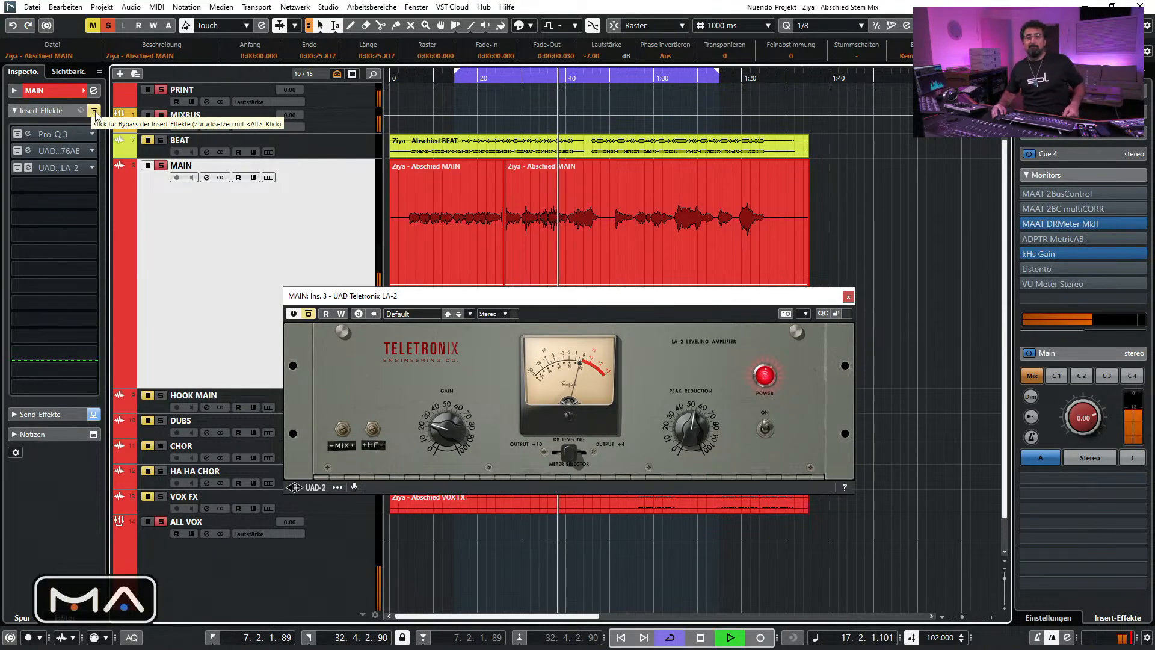
{"action": "left_click", "coordinate": [95, 112]}
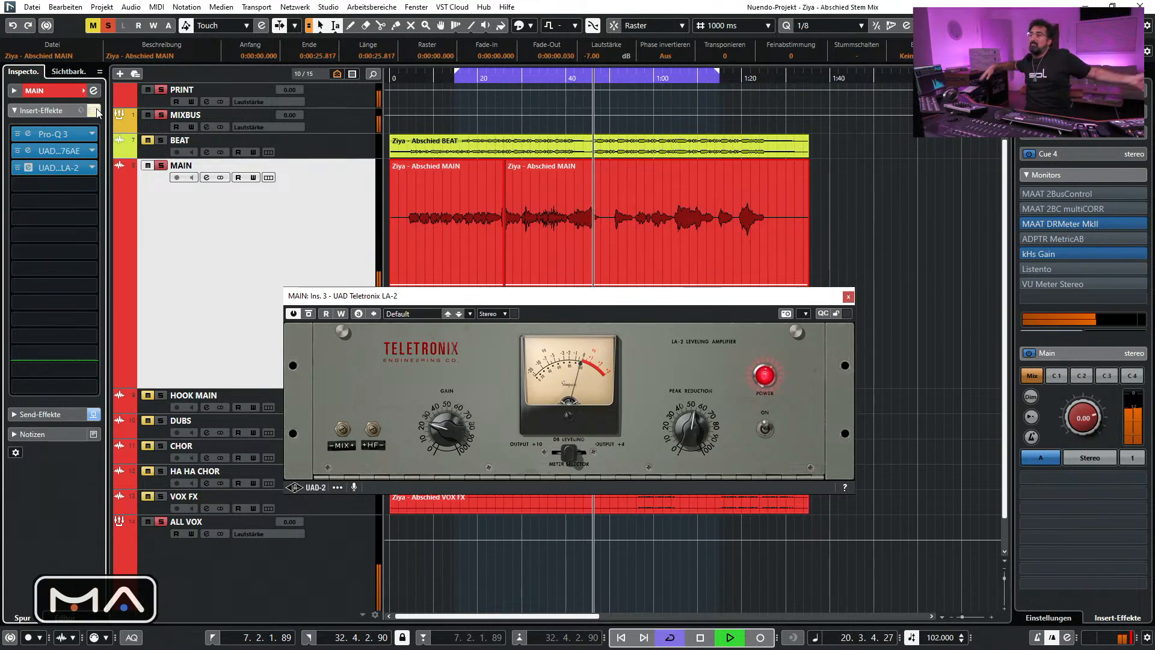
{"action": "key", "text": "space"}
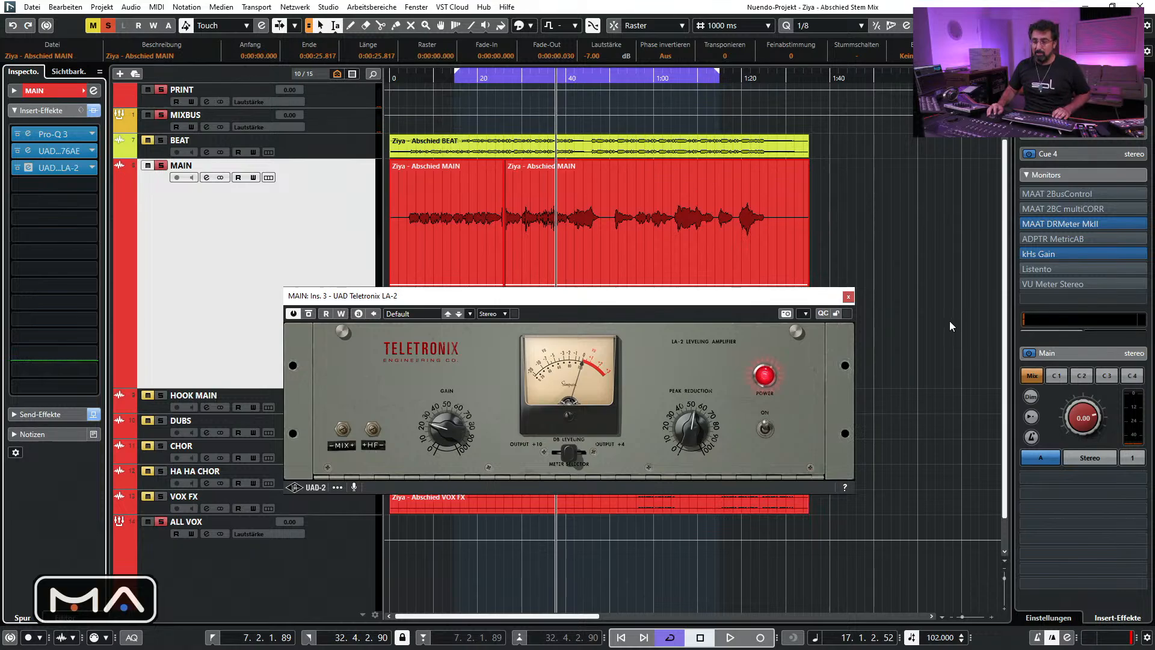
{"action": "left_click", "coordinate": [851, 297]}
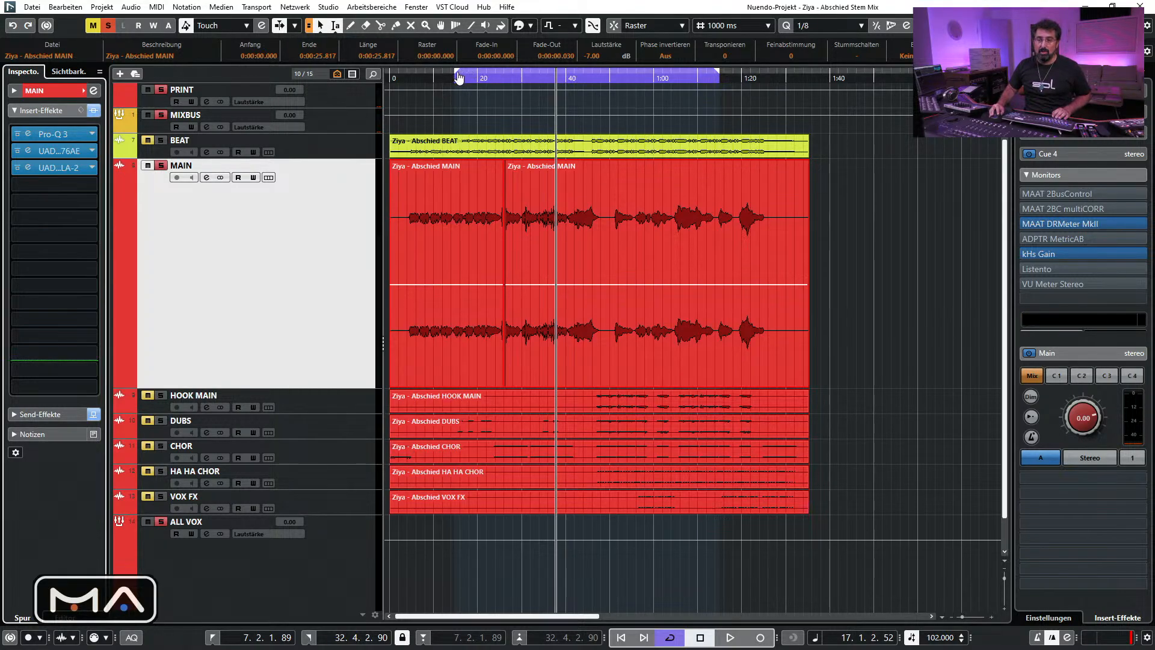
Extend the cycle range back to the project start, place the playhead there, and clear every track's solo and mute
{"action": "left_click_drag", "start_coordinate": [458, 76], "coordinate": [369, 75]}
{"action": "left_click", "coordinate": [391, 76]}
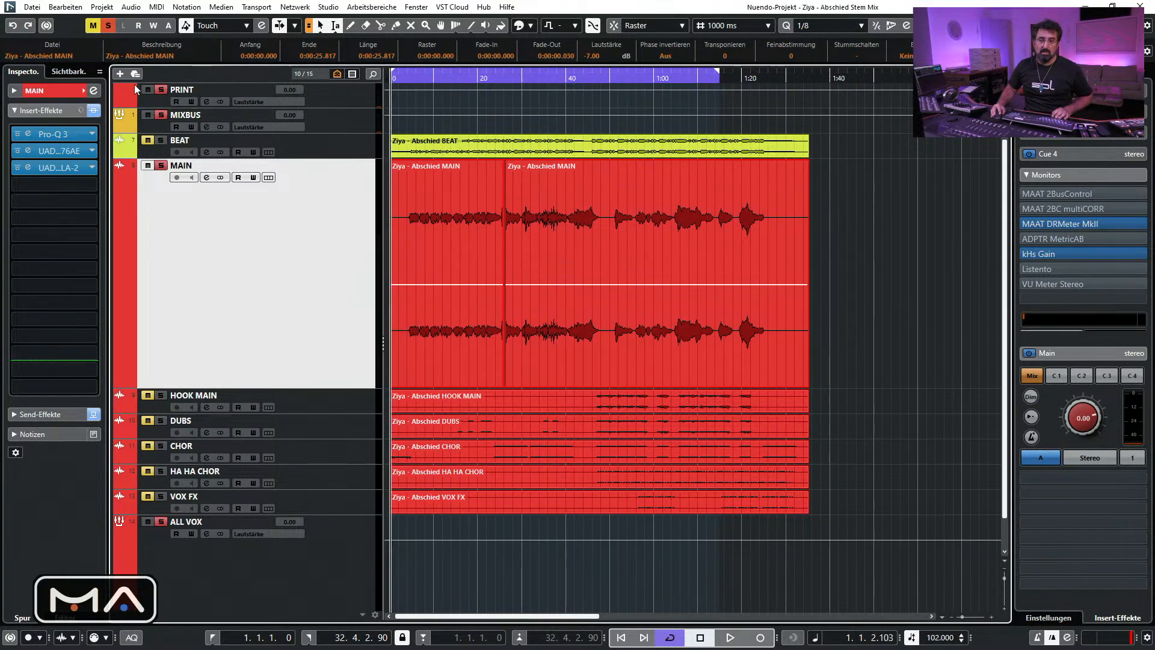
{"action": "left_click", "coordinate": [109, 27]}
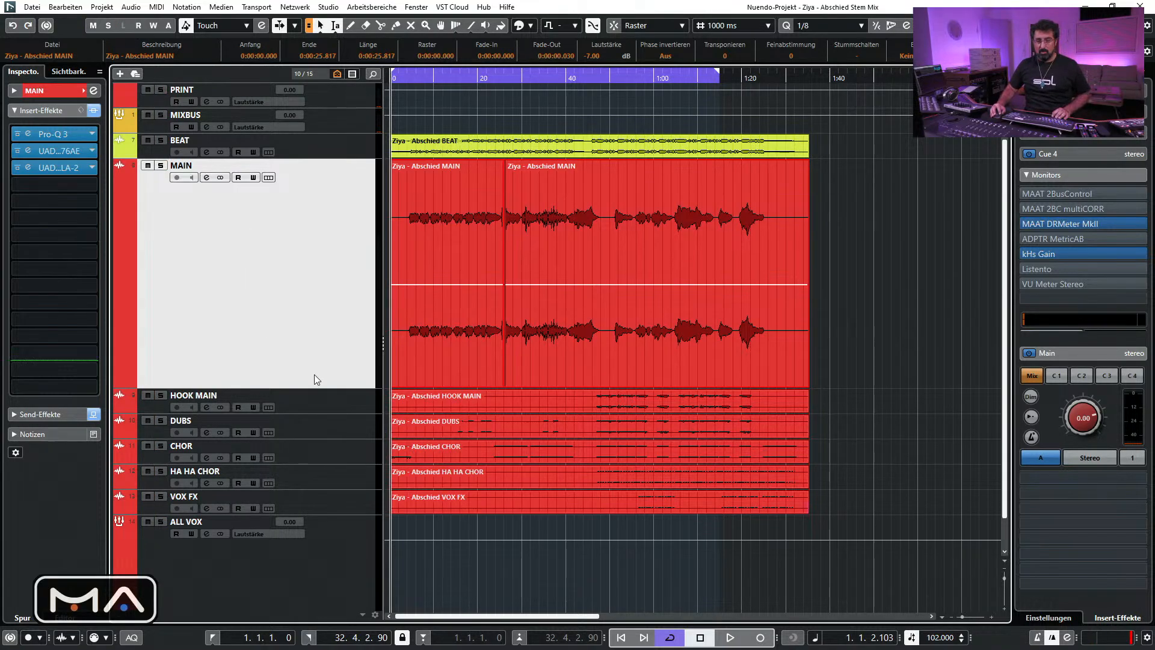
{"action": "left_click_drag", "start_coordinate": [320, 386], "coordinate": [330, 218]}
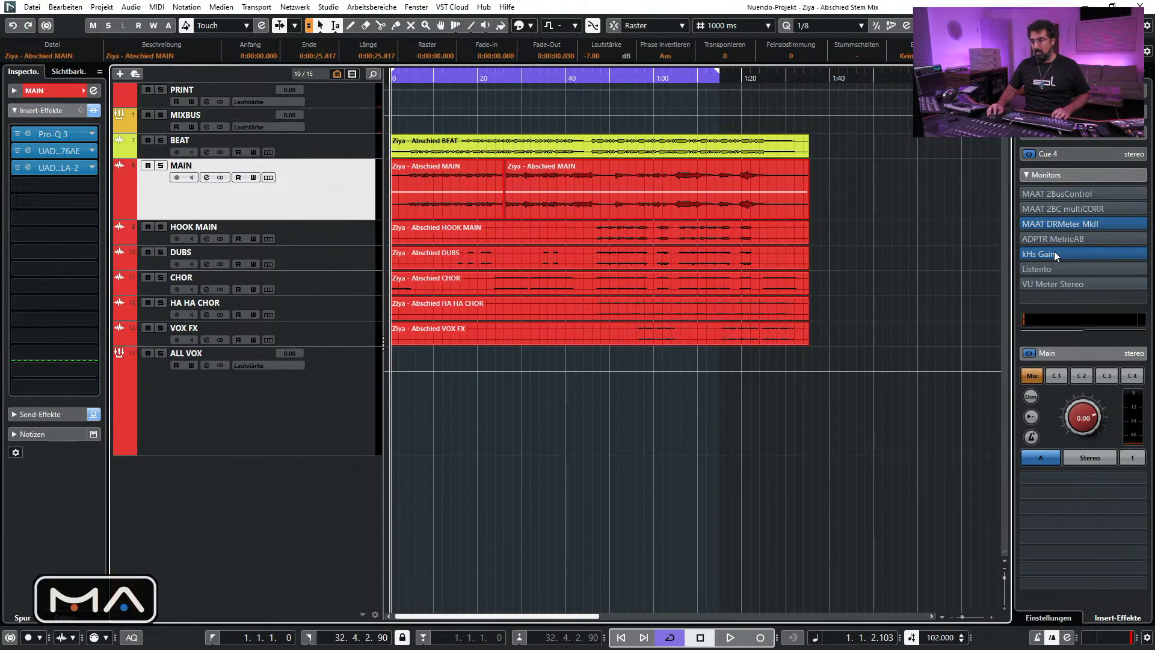
Activate ADPTR MetricAB in the monitor inserts, switch it to the B reference, and place the playhead at about 0:07
{"action": "left_click", "coordinate": [1037, 238]}
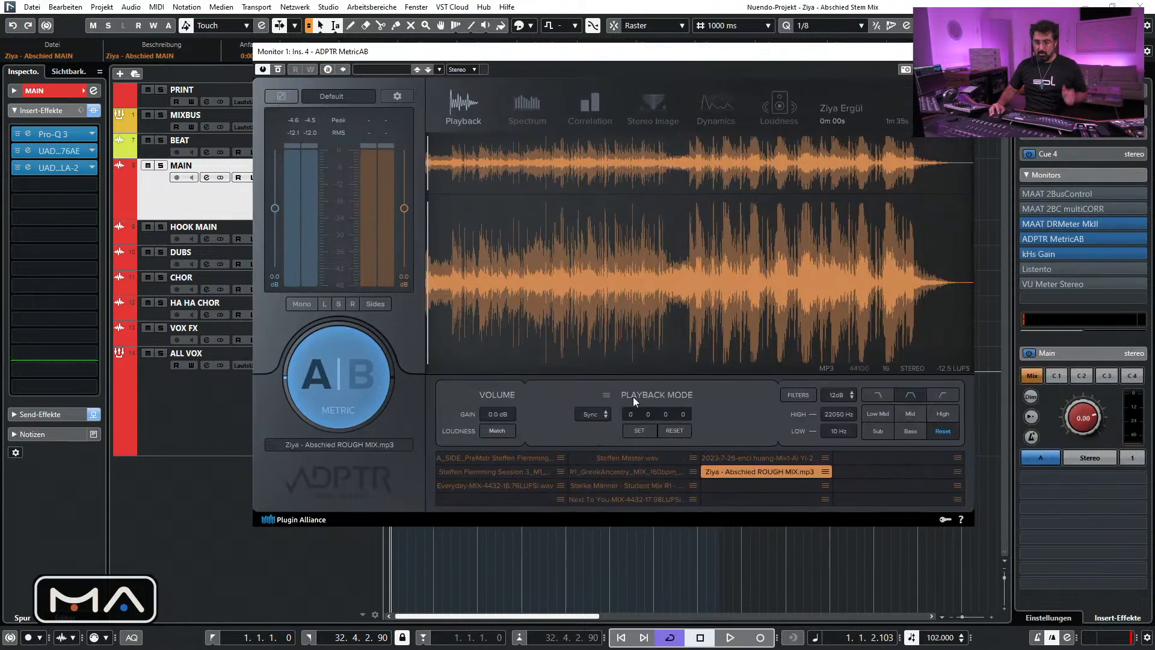
{"action": "left_click", "coordinate": [357, 378]}
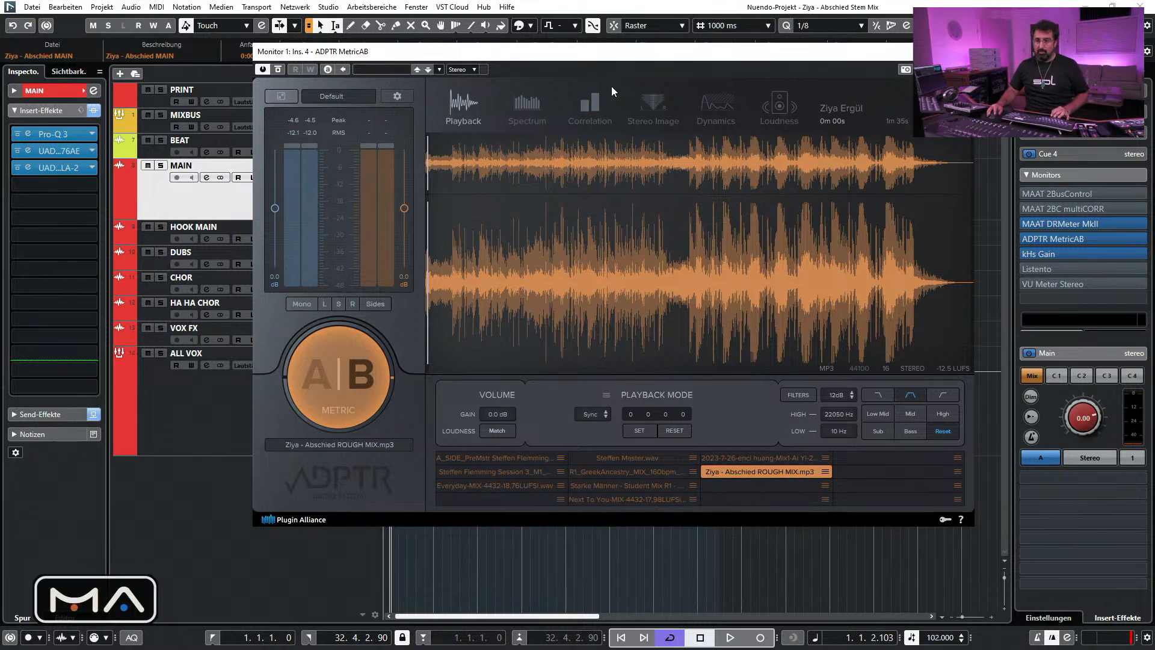
{"action": "left_click_drag", "start_coordinate": [625, 53], "coordinate": [623, 156]}
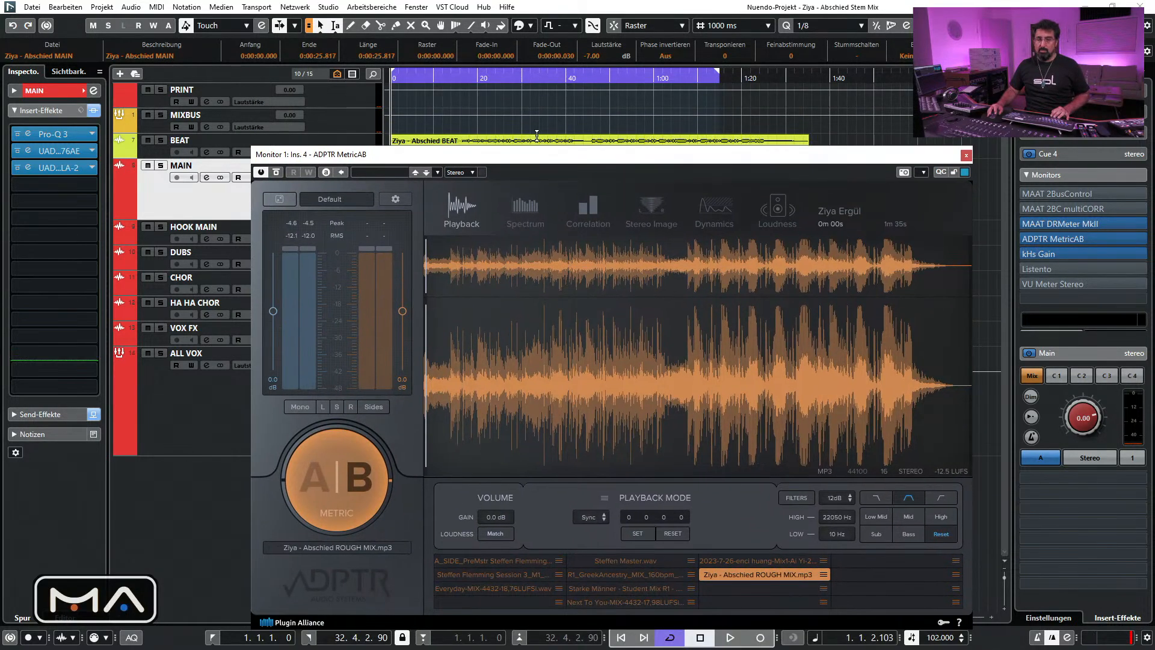
{"action": "left_click", "coordinate": [423, 76]}
{"action": "left_click_drag", "start_coordinate": [542, 159], "coordinate": [528, 143]}
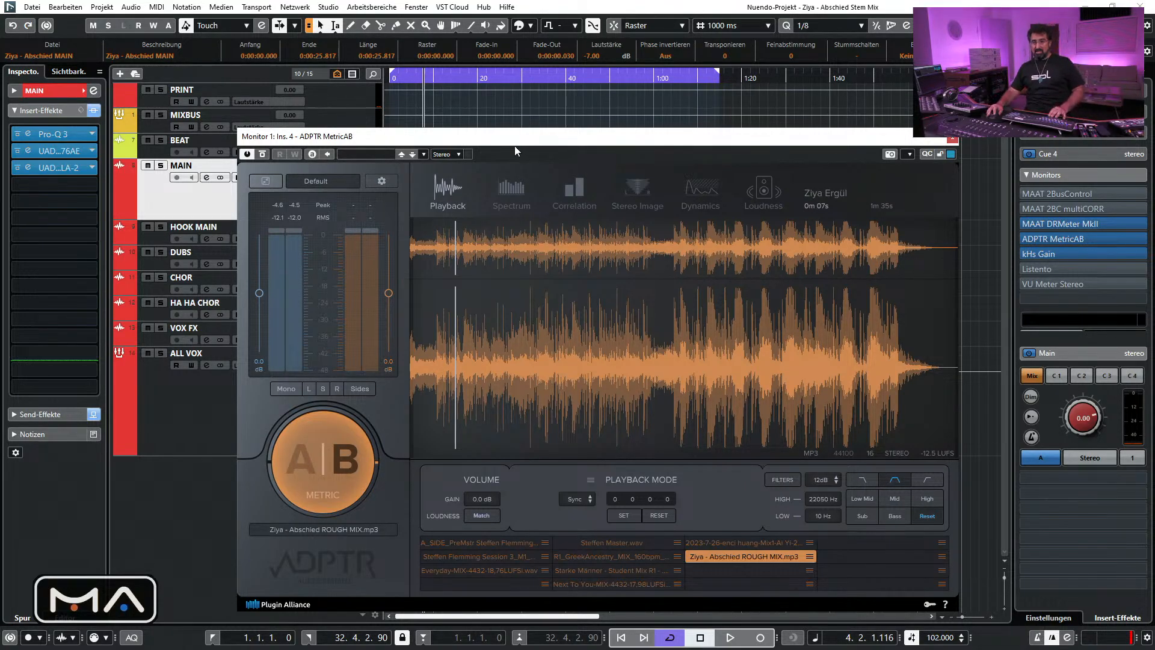
Play the song and loudness-match MetricAB's Abschied ROUGH MIX reference to the current mix
{"action": "key", "text": "space"}
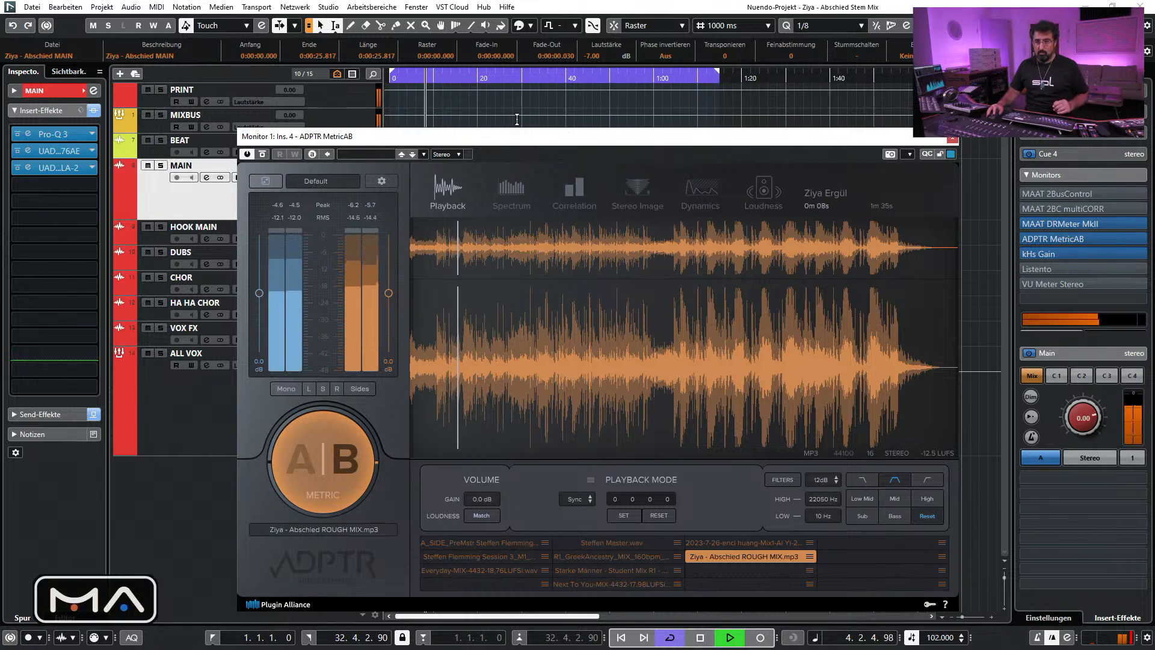
{"action": "left_click_drag", "start_coordinate": [526, 142], "coordinate": [524, 121]}
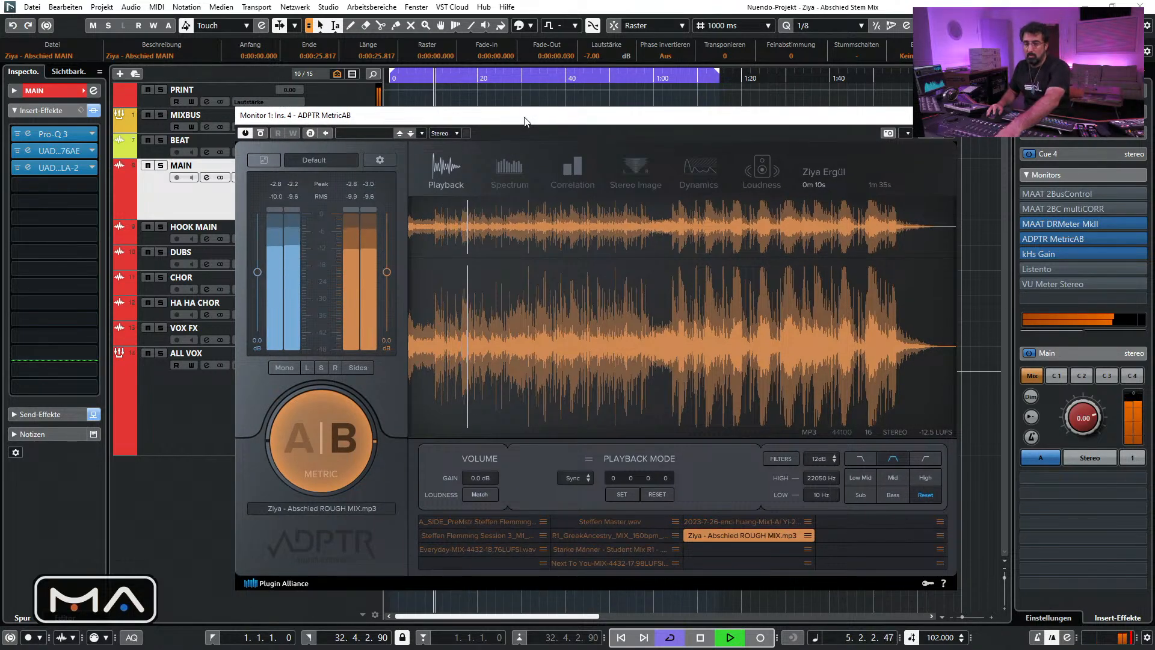
{"action": "left_click", "coordinate": [491, 493]}
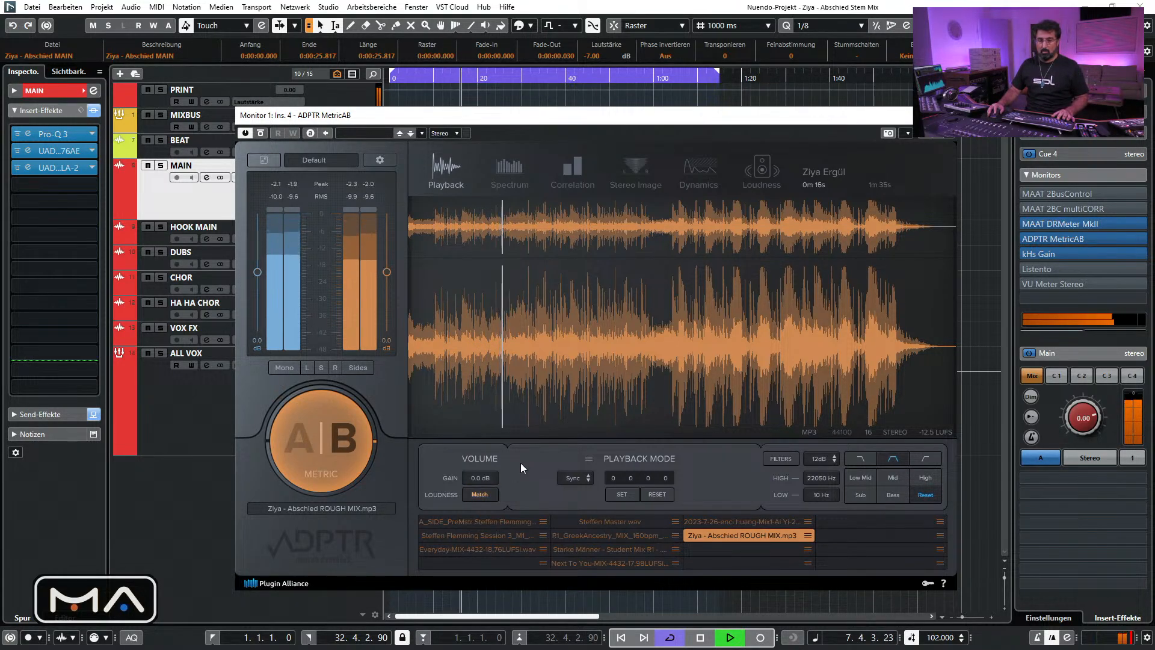
Compare the current mix with the rough-mix reference by switching MetricAB between A and B during playback
{"action": "left_click", "coordinate": [308, 451]}
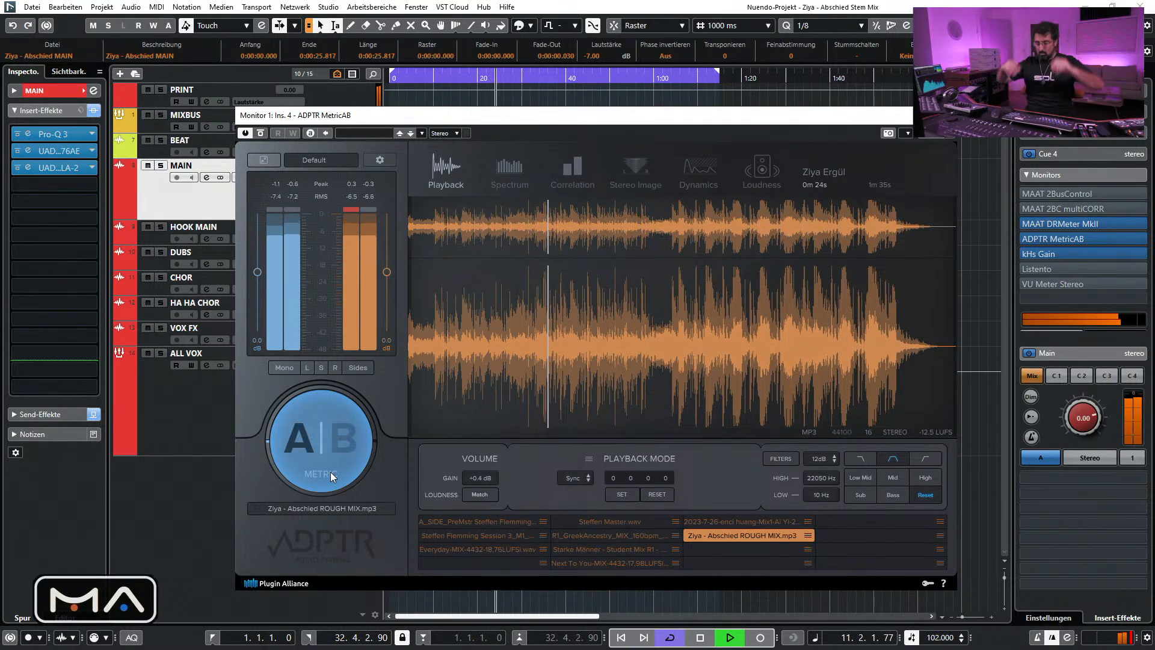
{"action": "left_click", "coordinate": [302, 440]}
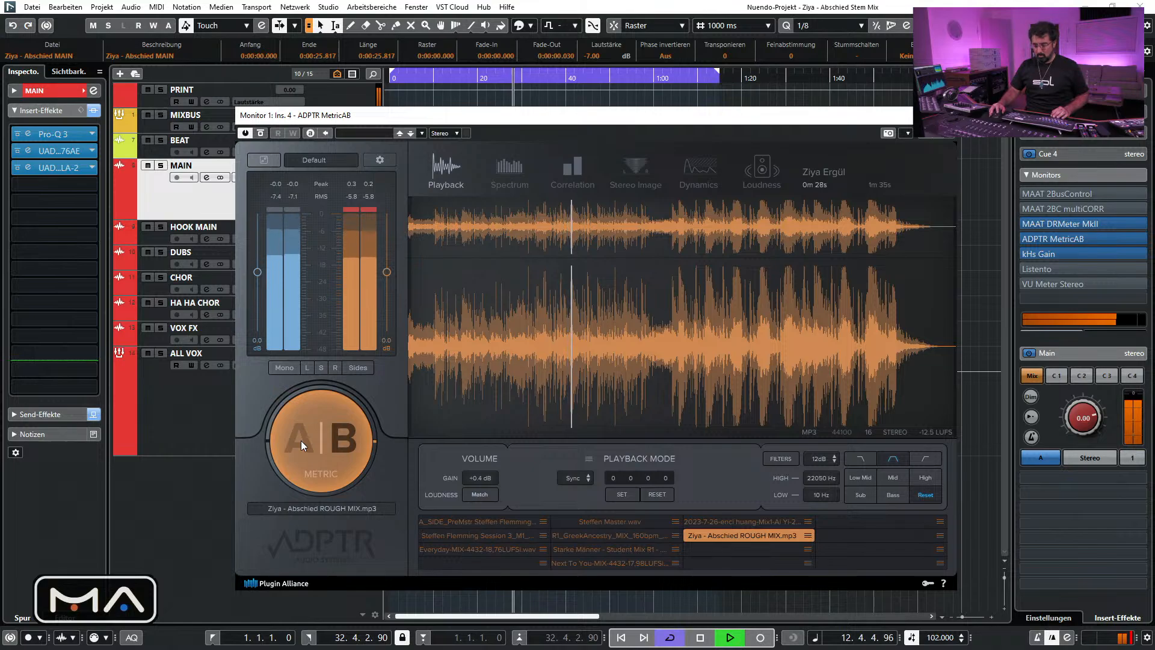
{"action": "left_click", "coordinate": [301, 441]}
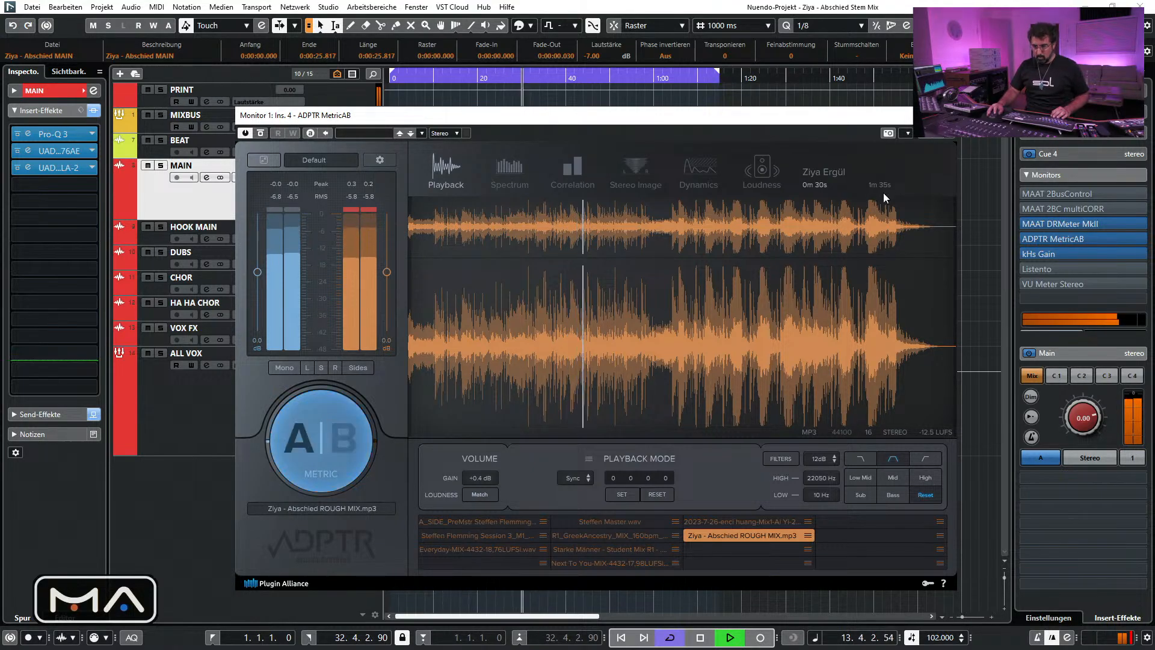
Close MetricAB, try the MAIN vocal track's volume at -0.5 dB, and reset it to its default level
{"action": "key", "text": "Escape"}
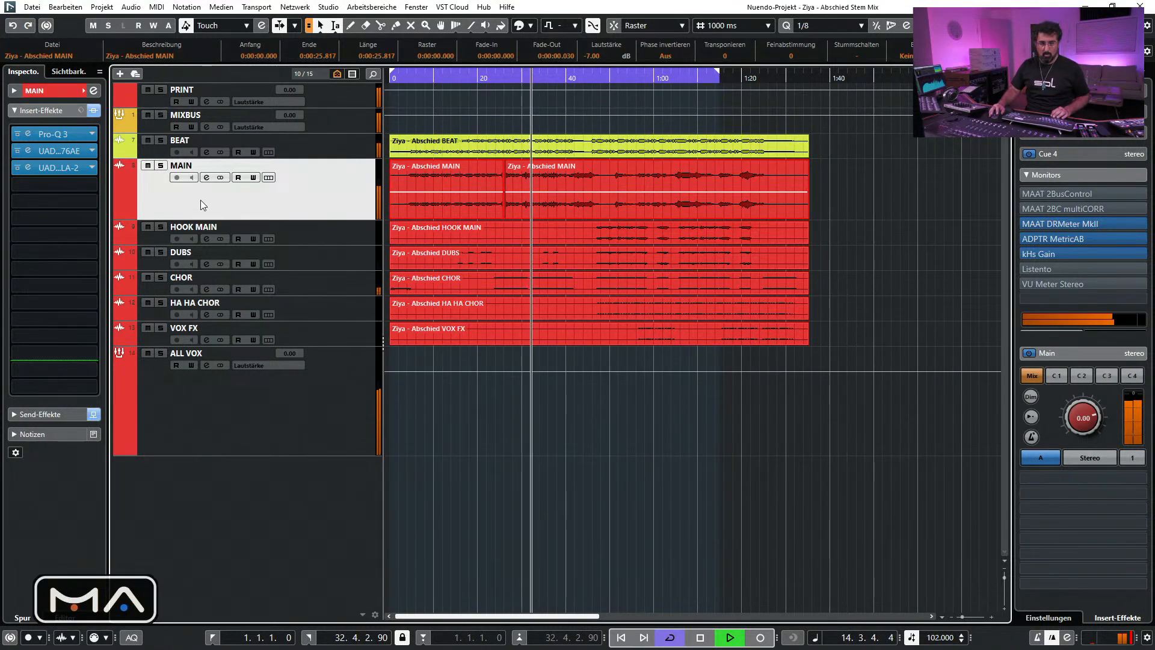
{"action": "left_click", "coordinate": [66, 89]}
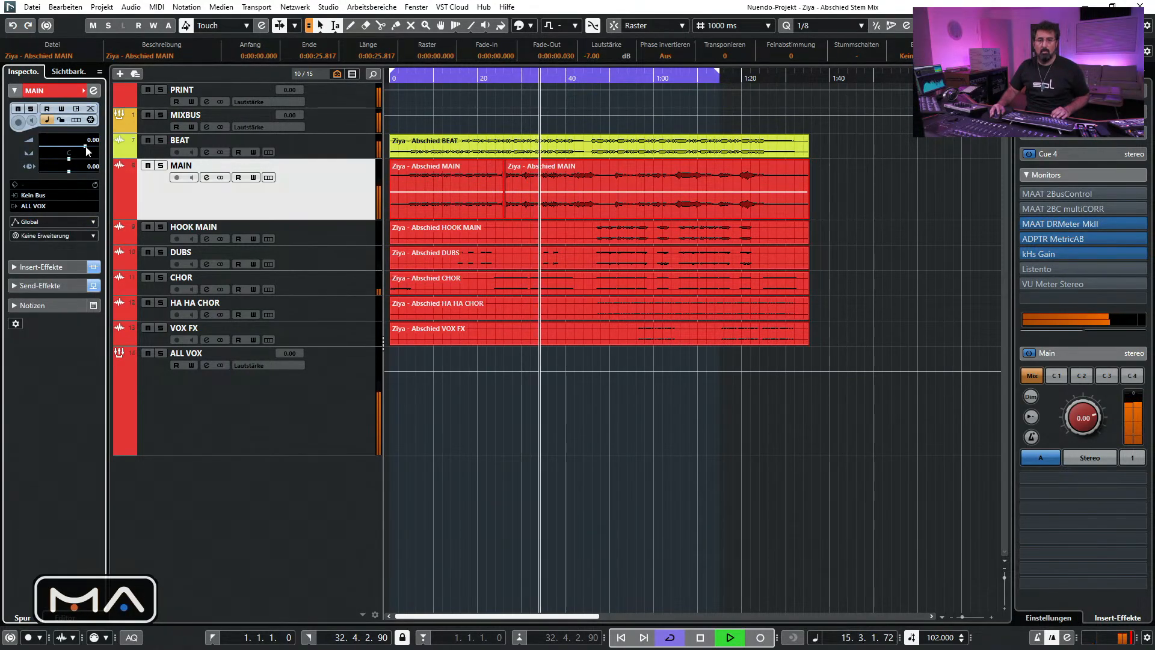
{"action": "type", "text": "-0.5"}
{"action": "key", "text": "Return"}
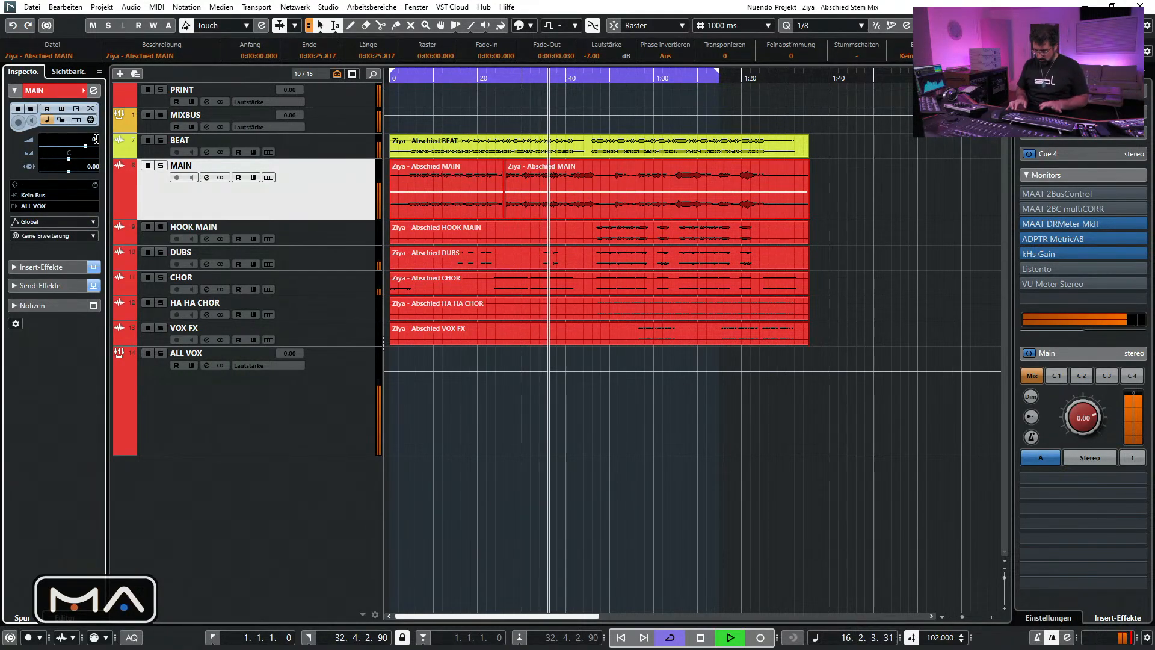
{"action": "left_click", "coordinate": [95, 139], "text": "ctrl"}
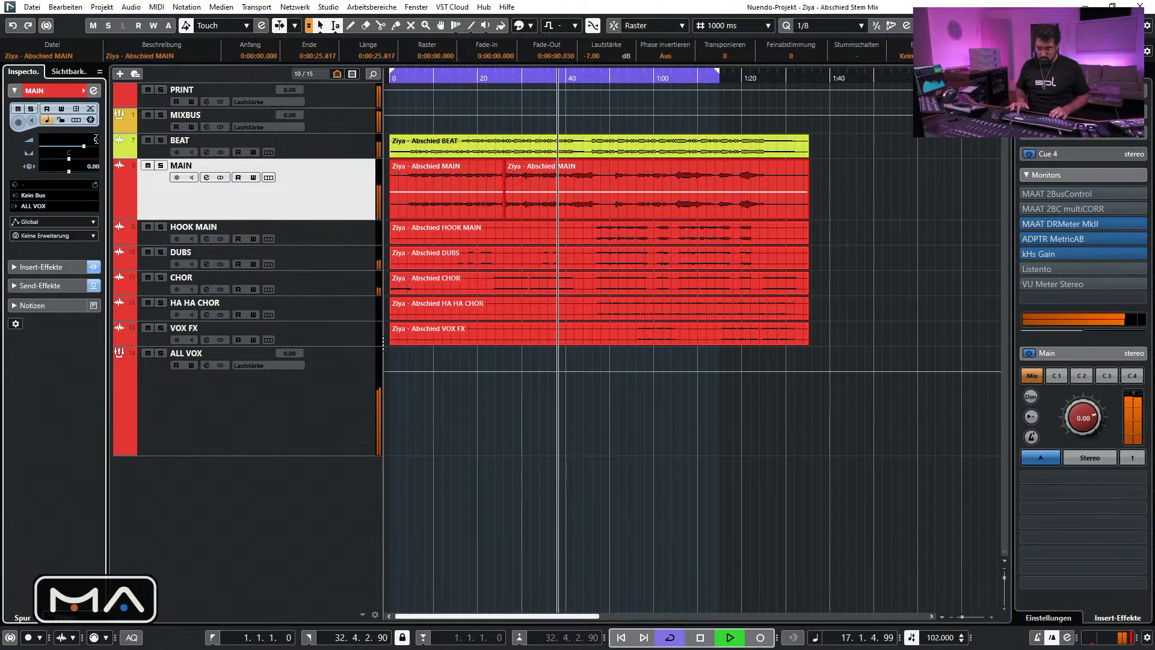
Set the ALL VOX group's volume to -1.00 dB and keep that group selected
{"action": "left_click", "coordinate": [229, 437]}
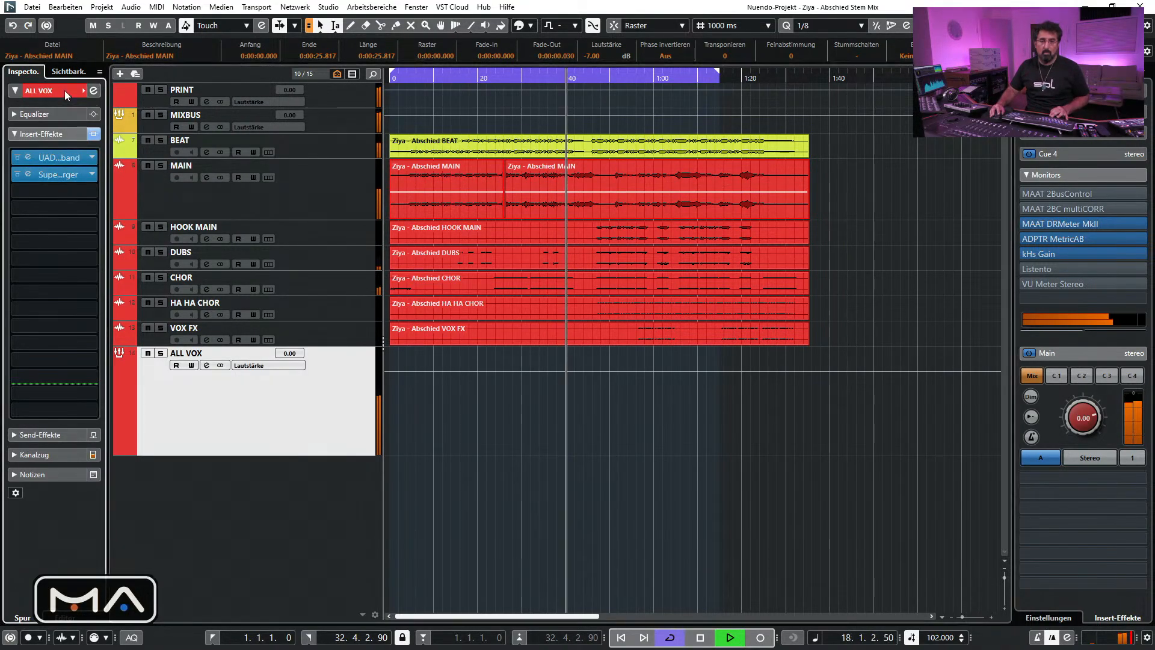
{"action": "scroll", "coordinate": [95, 139], "scroll_direction": "down", "scroll_amount": 2}
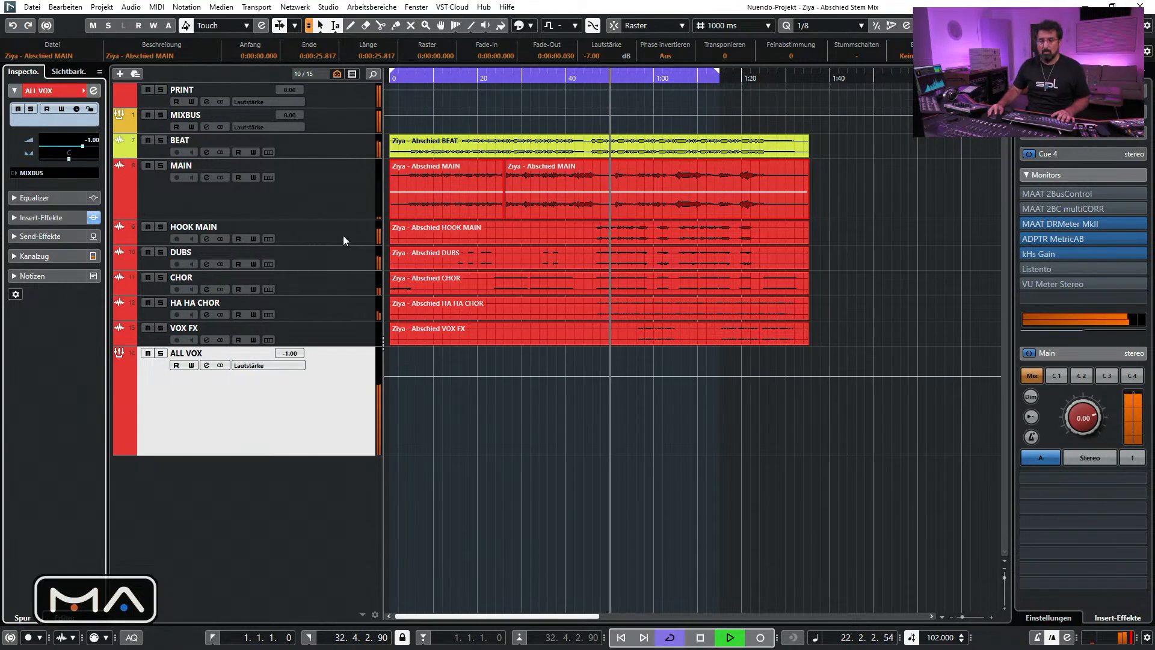
{"action": "left_click", "coordinate": [343, 200]}
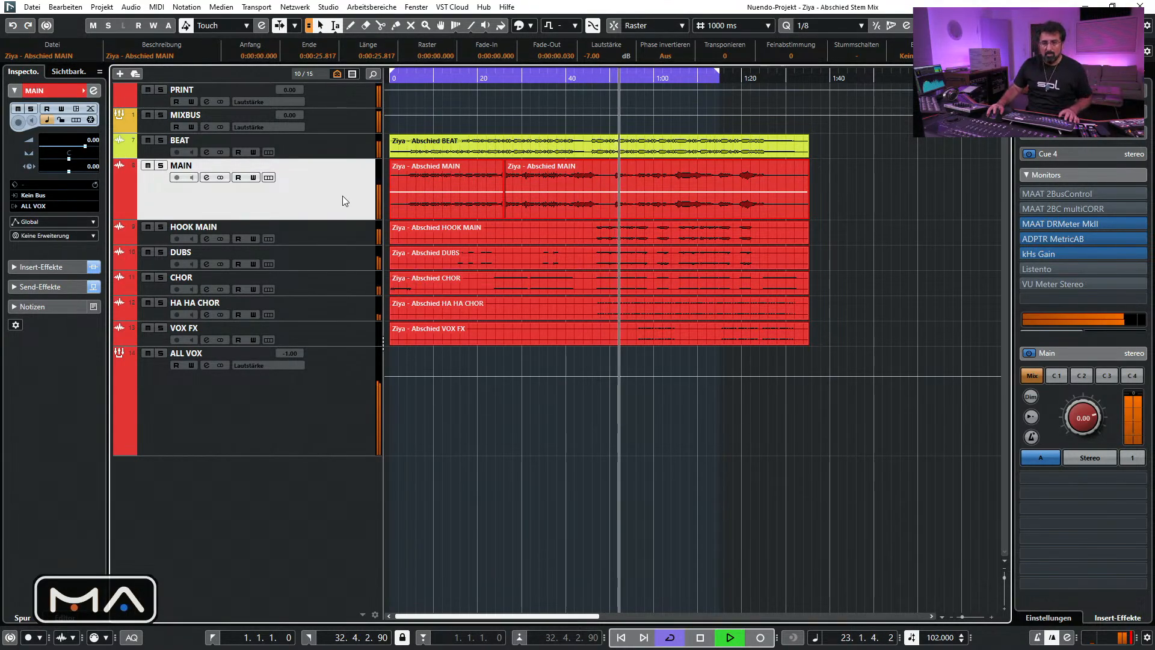
{"action": "left_click", "coordinate": [343, 380]}
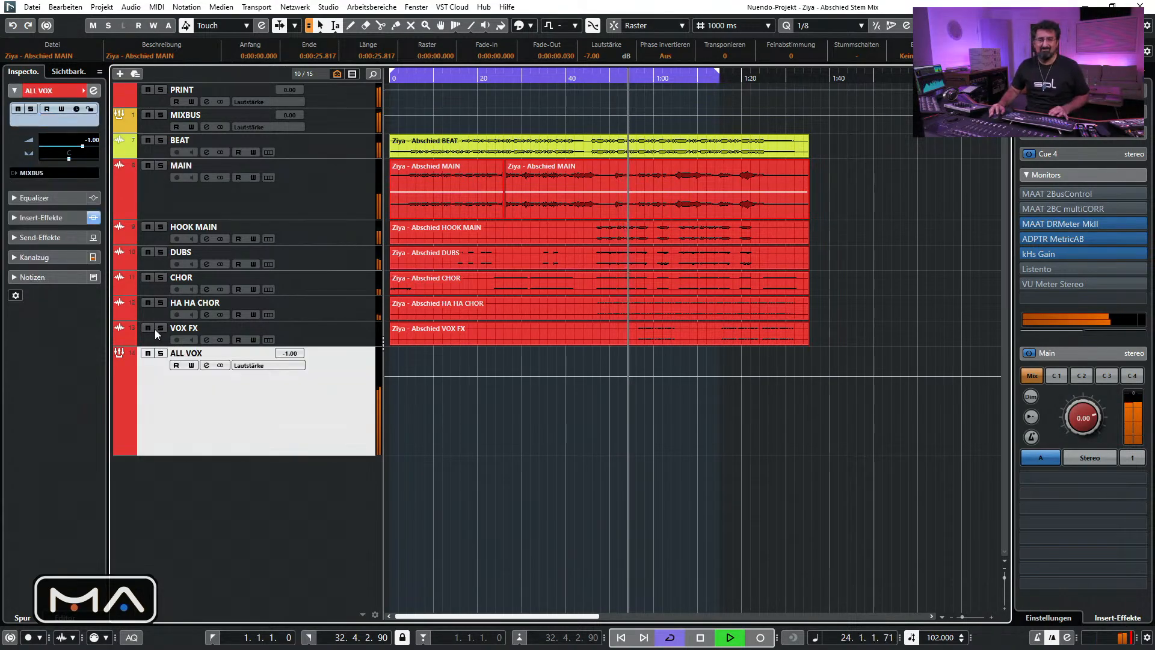
Add L1 limiter Stereo to ALL VOX's third insert slot and lower its linked threshold and out ceiling to -10.4
{"action": "left_click", "coordinate": [56, 219]}
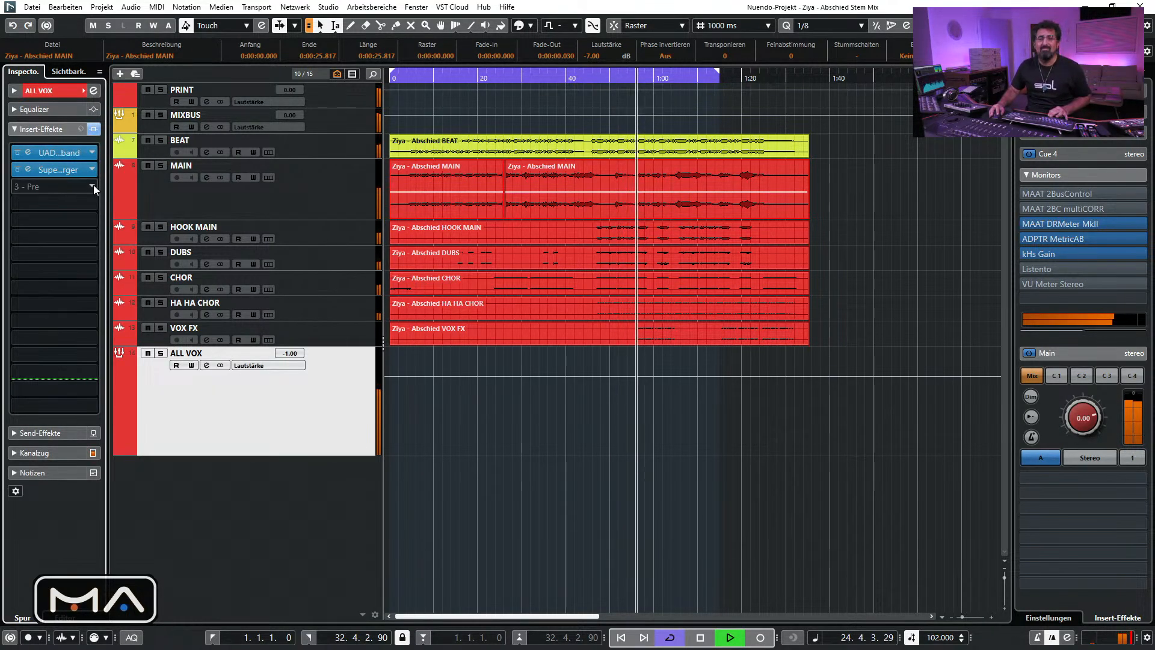
{"action": "left_click", "coordinate": [92, 185]}
{"action": "type", "text": "l1"}
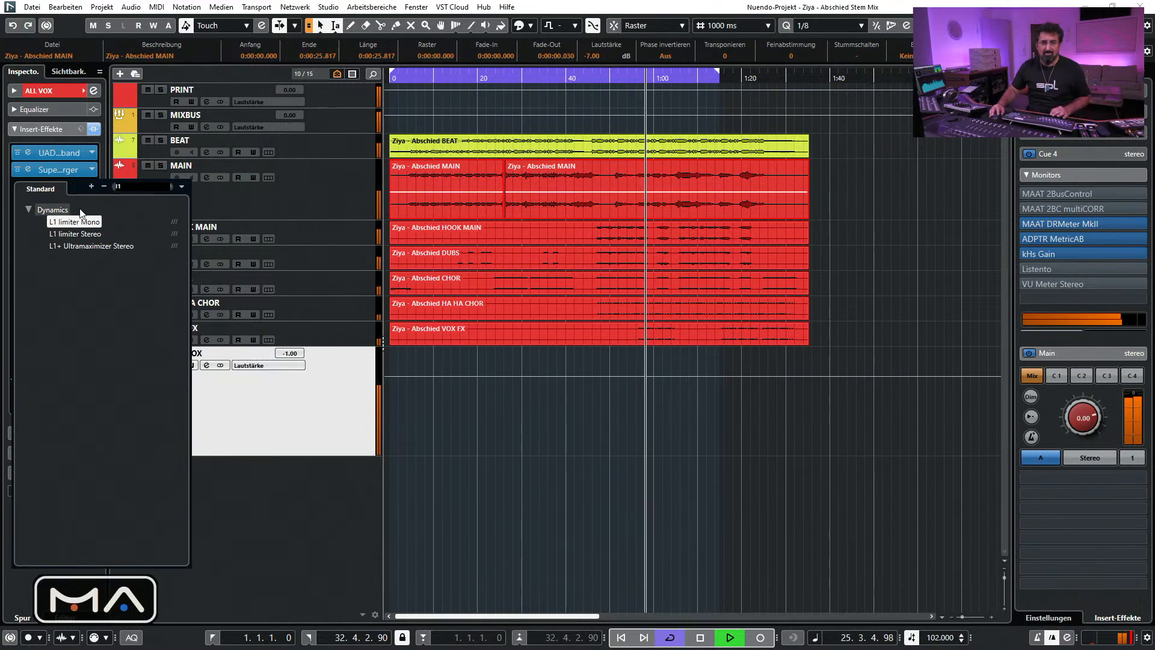
{"action": "left_click", "coordinate": [85, 234]}
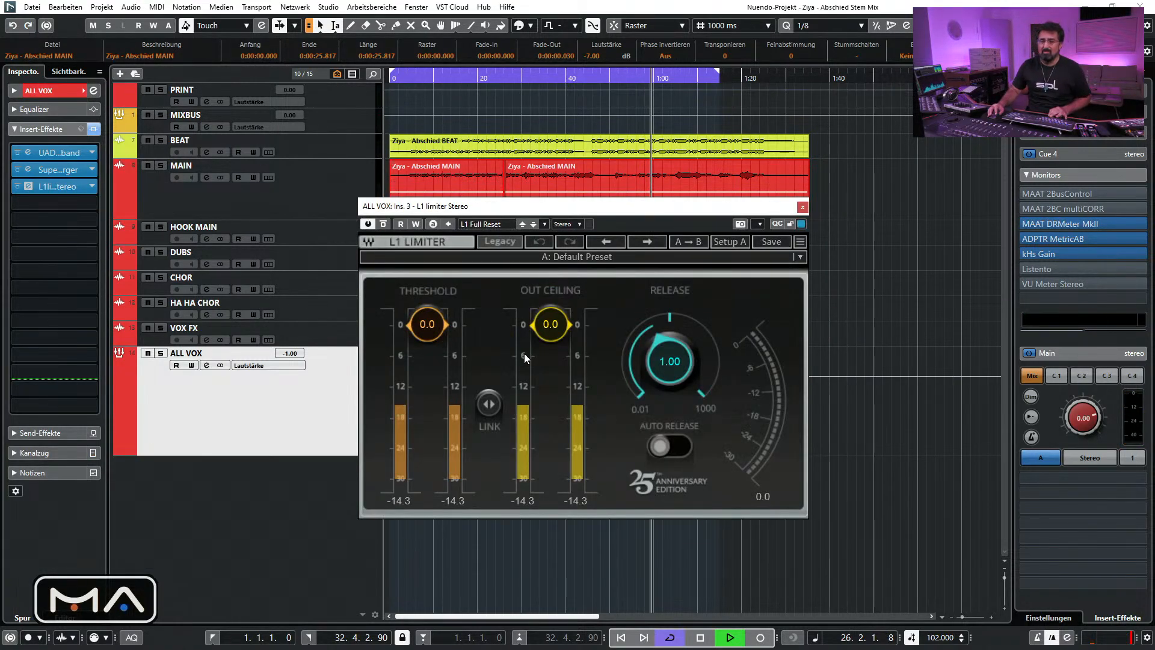
{"action": "left_click_drag", "start_coordinate": [489, 404], "coordinate": [489, 457]}
{"action": "left_click_drag", "start_coordinate": [488, 403], "coordinate": [488, 407]}
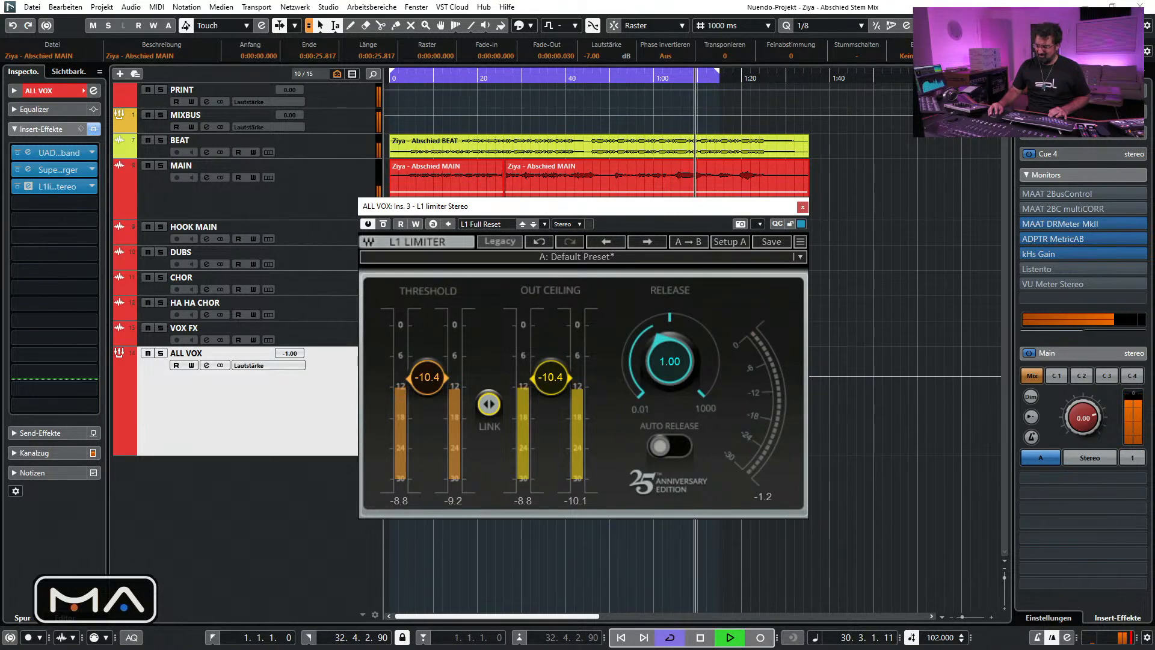
{"action": "left_click", "coordinate": [806, 210]}
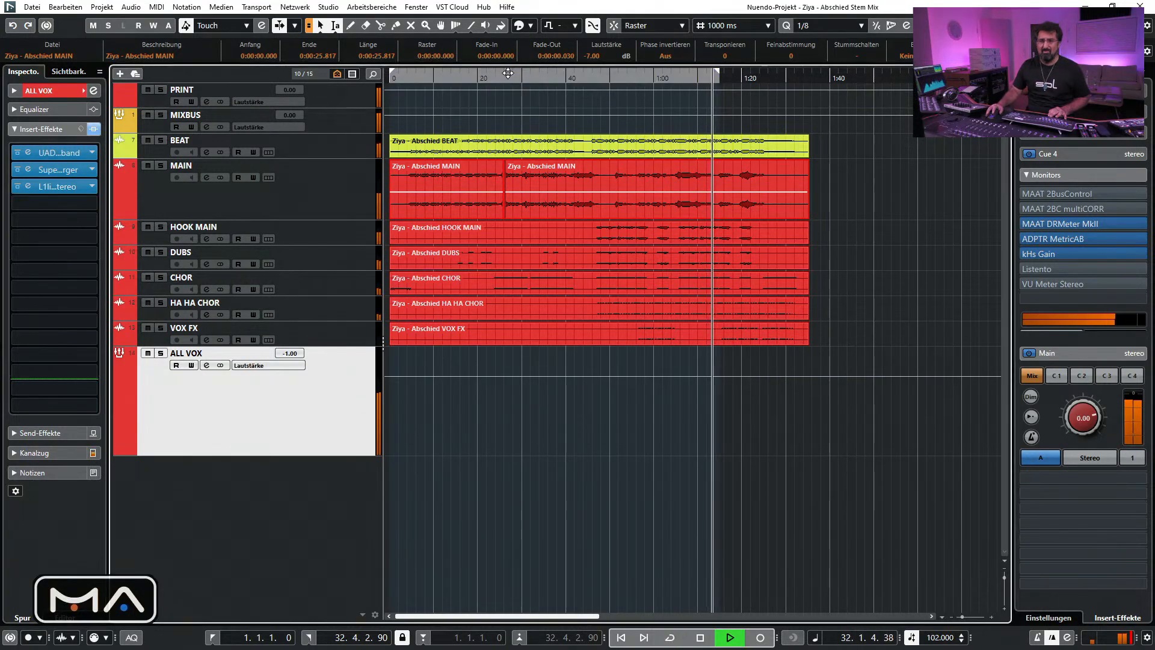
Replay from about 0:26, enlarge the BEAT track, and activate its bypassed LinMB Stereo insert
{"action": "left_click", "coordinate": [508, 73]}
{"action": "left_click_drag", "start_coordinate": [333, 156], "coordinate": [351, 241]}
{"action": "left_click", "coordinate": [54, 90]}
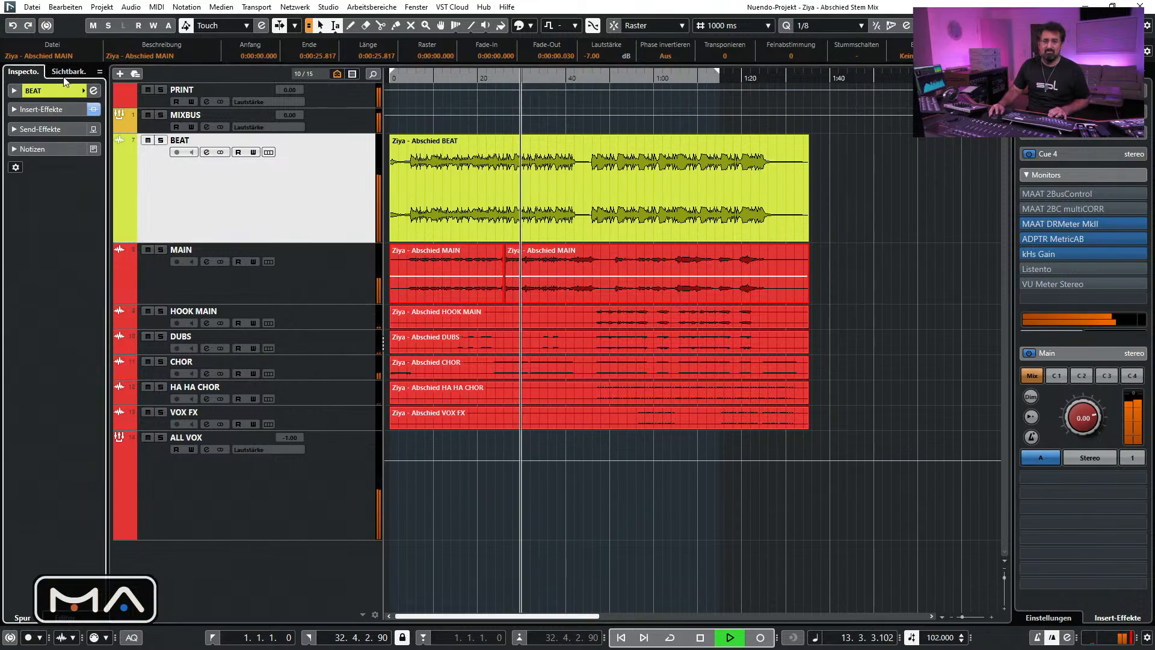
{"action": "left_click", "coordinate": [54, 109]}
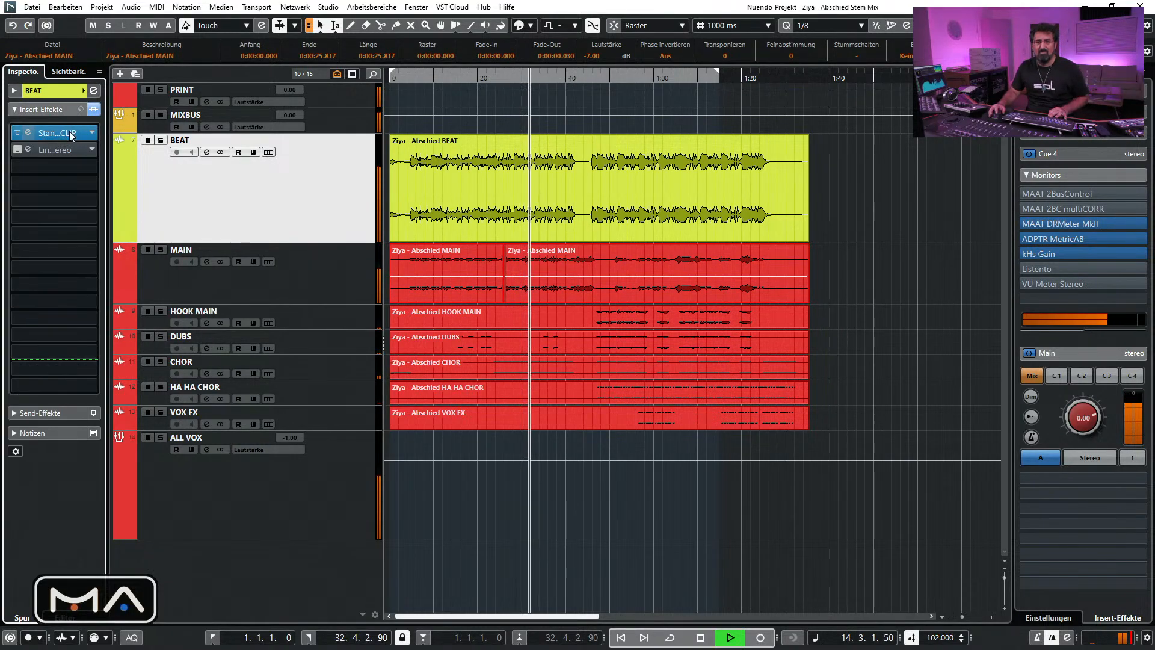
{"action": "left_click", "coordinate": [46, 150]}
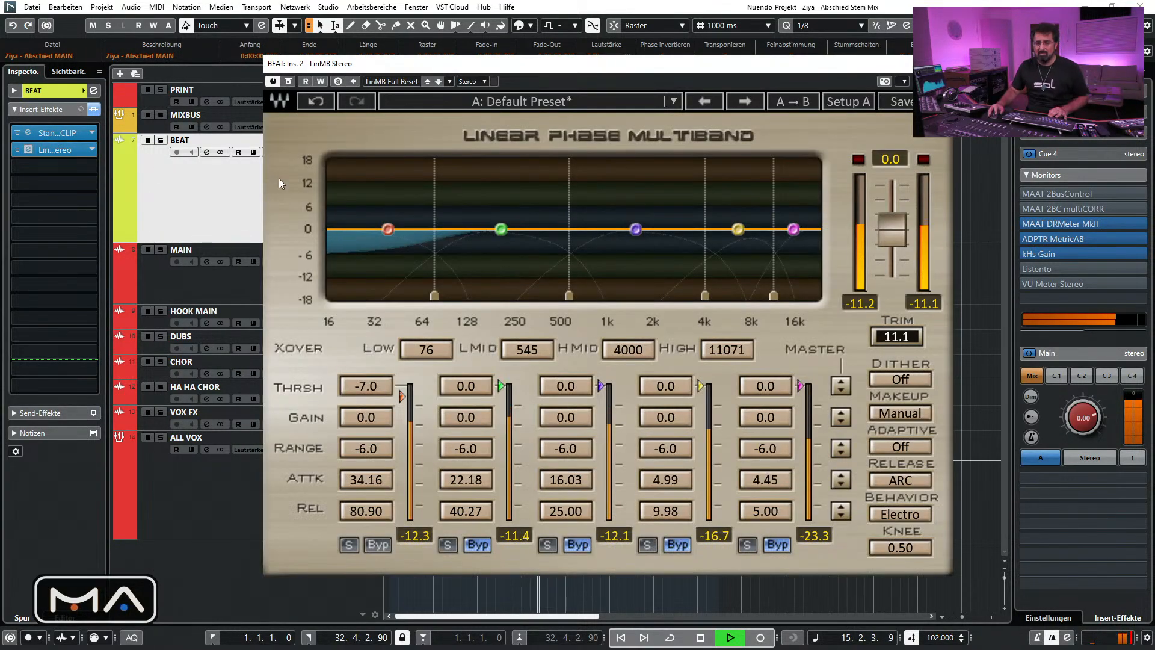
Set LinMB's low crossover to 50, low-band threshold to -7.5 and range to -3.4, and compare the beat with LinMB bypassed
{"action": "left_click_drag", "start_coordinate": [366, 386], "coordinate": [366, 393]}
{"action": "left_click_drag", "start_coordinate": [426, 350], "coordinate": [426, 377]}
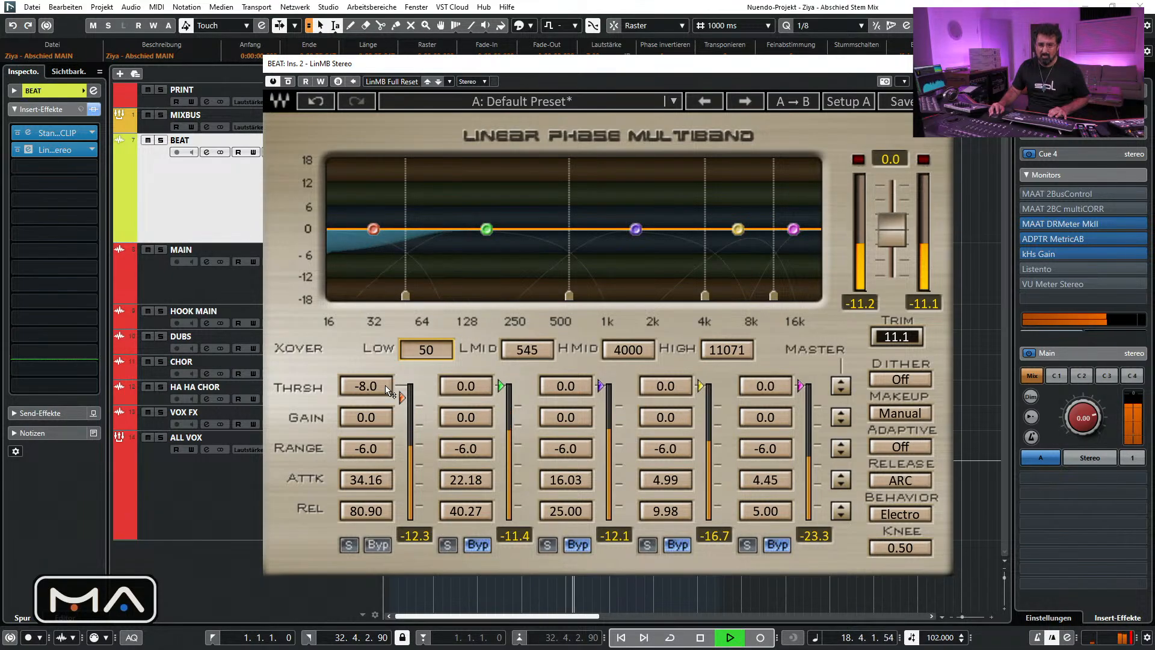
{"action": "scroll", "coordinate": [385, 385], "scroll_direction": "up", "scroll_amount": 5}
{"action": "left_click_drag", "start_coordinate": [383, 452], "coordinate": [365, 442]}
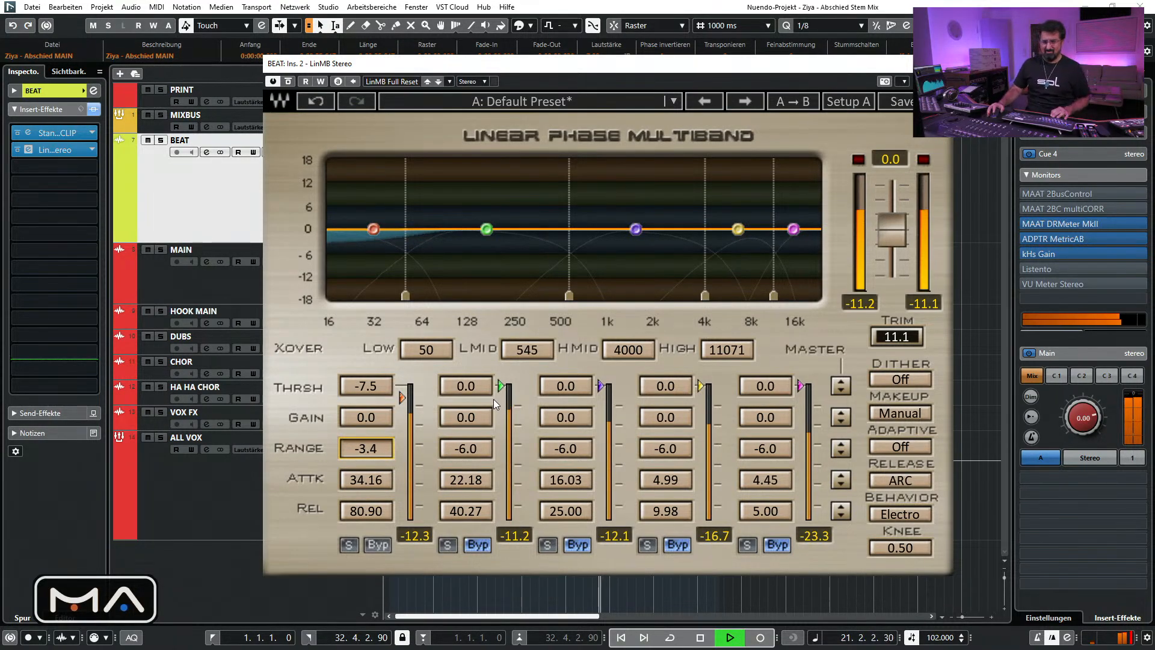
{"action": "left_click", "coordinate": [290, 83]}
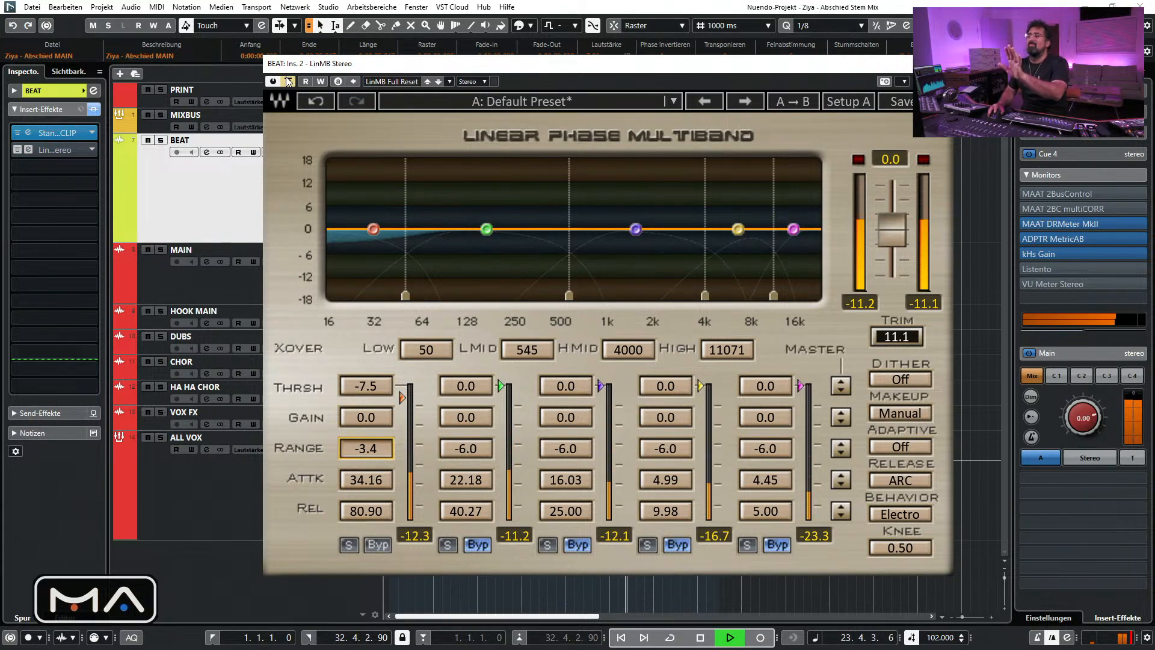
{"action": "left_click", "coordinate": [290, 83]}
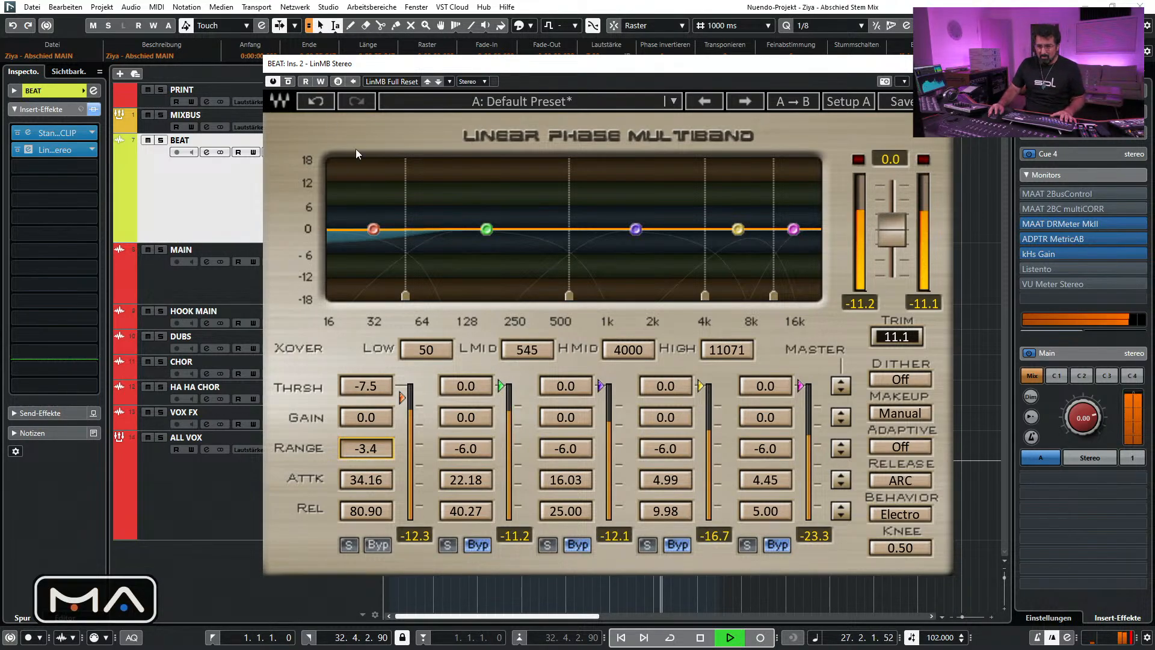
Solo LinMB's low band to set its attack to 33.46 and threshold to -7.6, unsolo it, and stop playback
{"action": "left_click", "coordinate": [348, 546]}
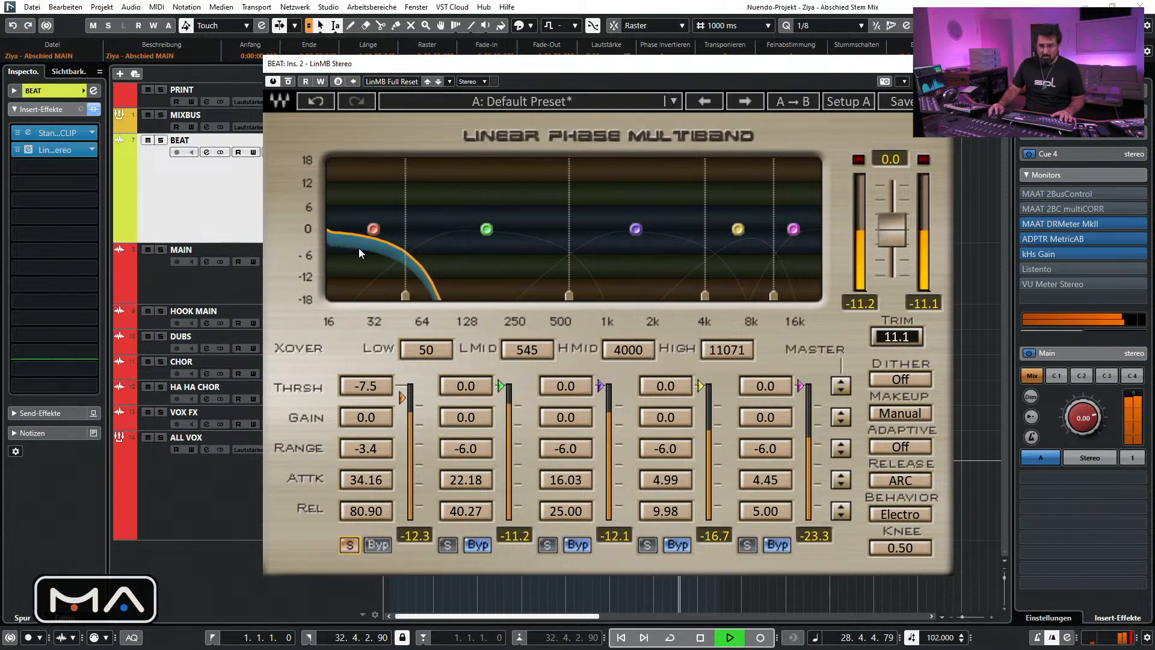
{"action": "left_click_drag", "start_coordinate": [373, 477], "coordinate": [376, 484]}
{"action": "key", "text": "Down"}
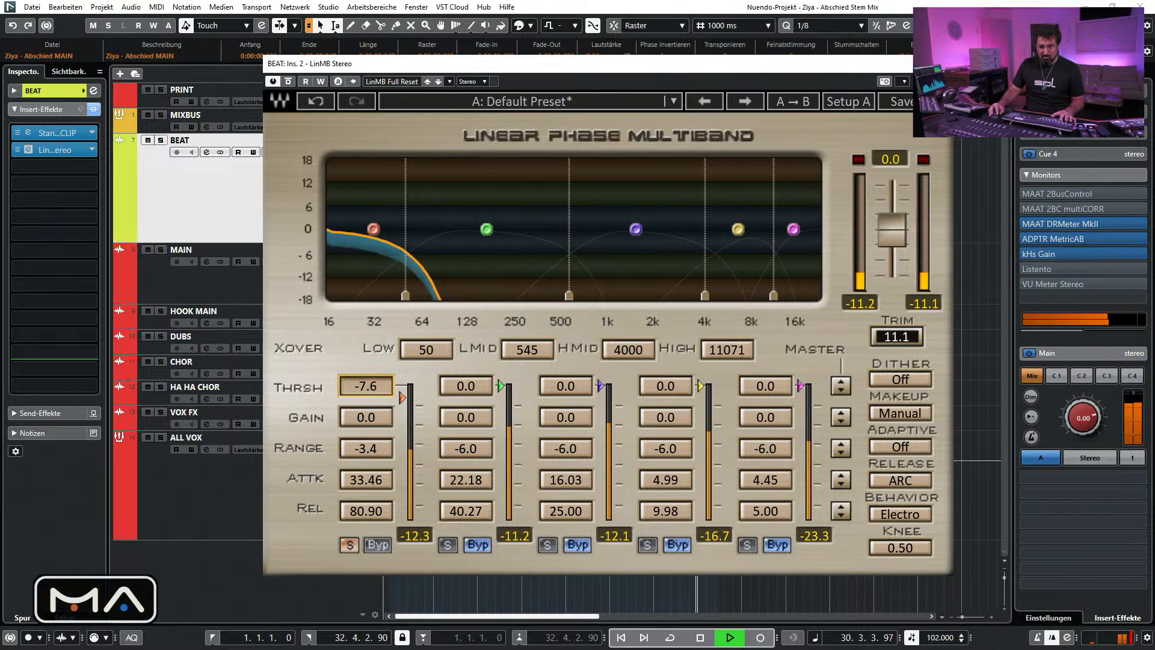
{"action": "left_click", "coordinate": [349, 544]}
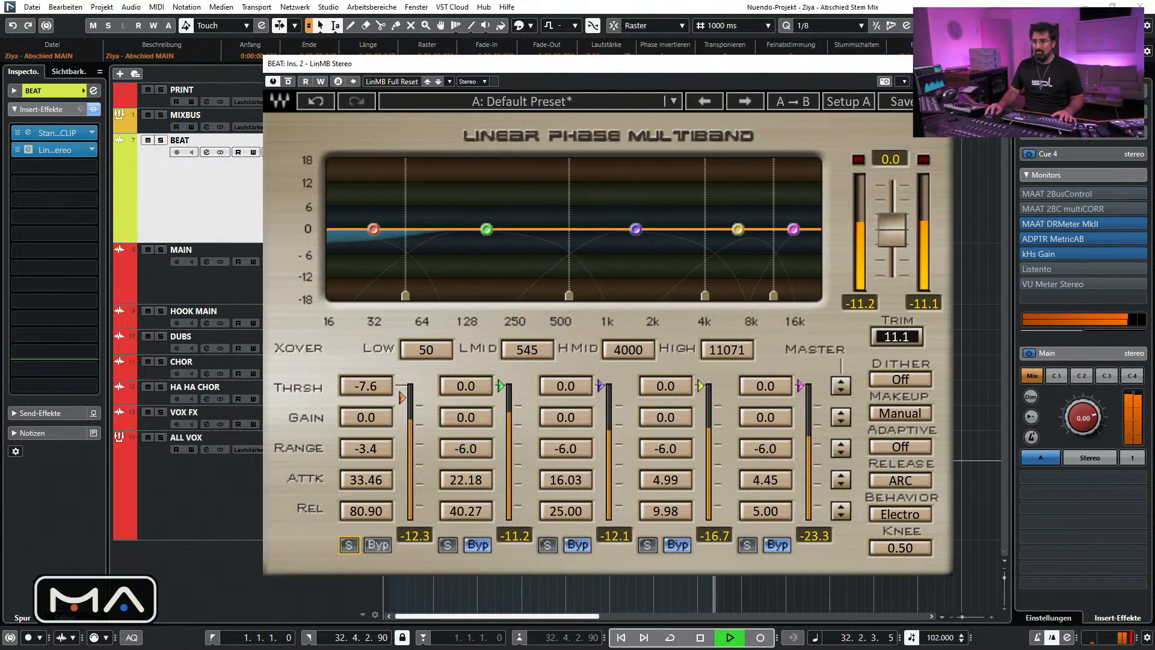
{"action": "left_click", "coordinate": [946, 63]}
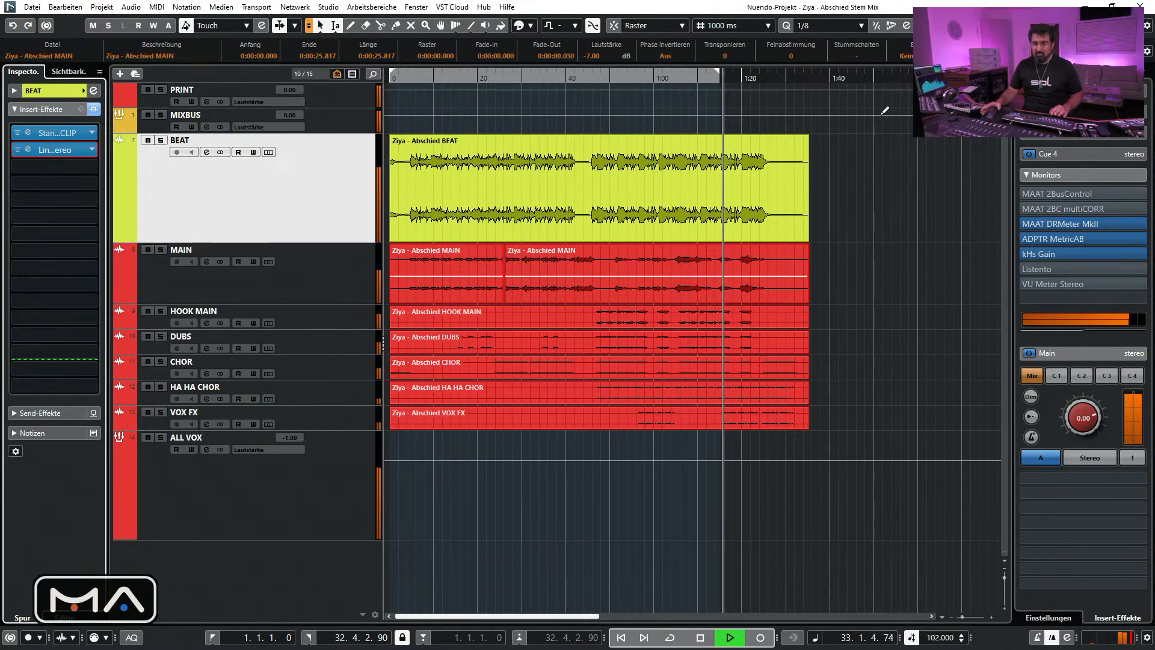
{"action": "key", "text": "space"}
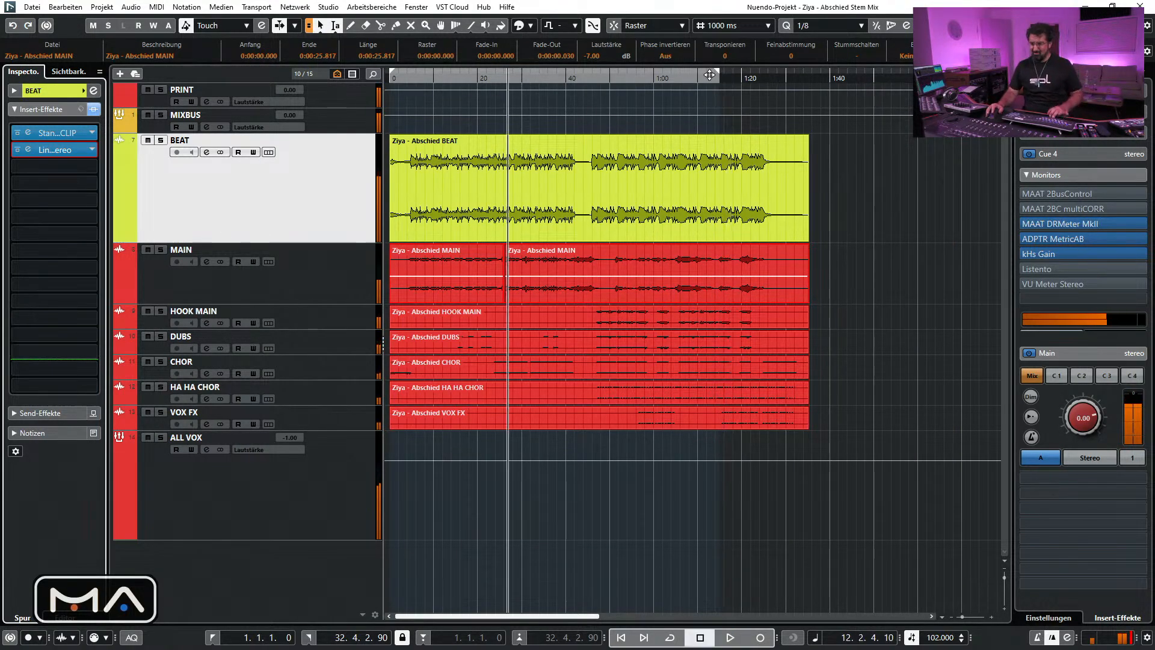
Enlarge the HOOK MAIN track in the project window and select the MAIN track
{"action": "left_click", "coordinate": [342, 327]}
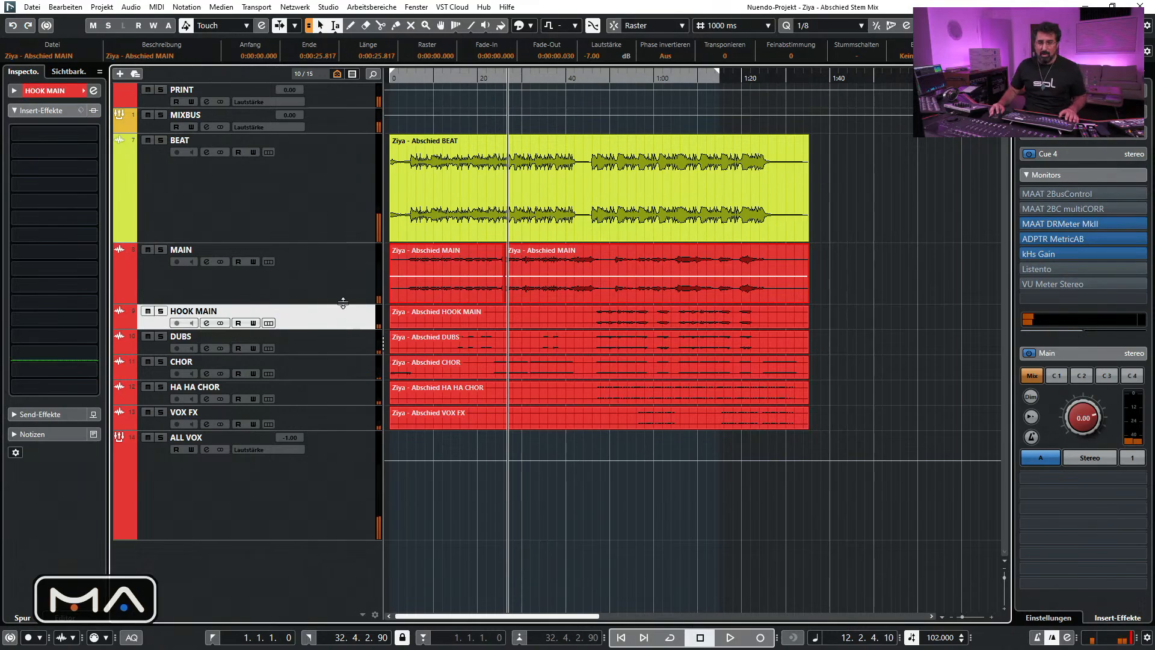
{"action": "key", "text": "ctrl+alt+e"}
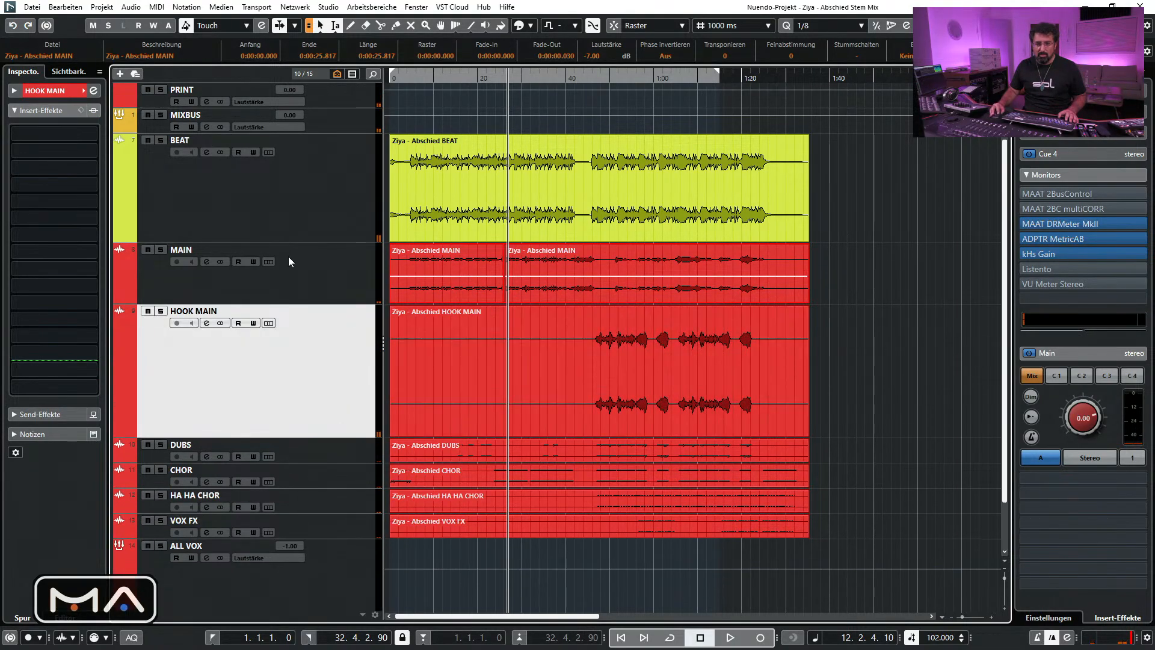
{"action": "left_click", "coordinate": [314, 269]}
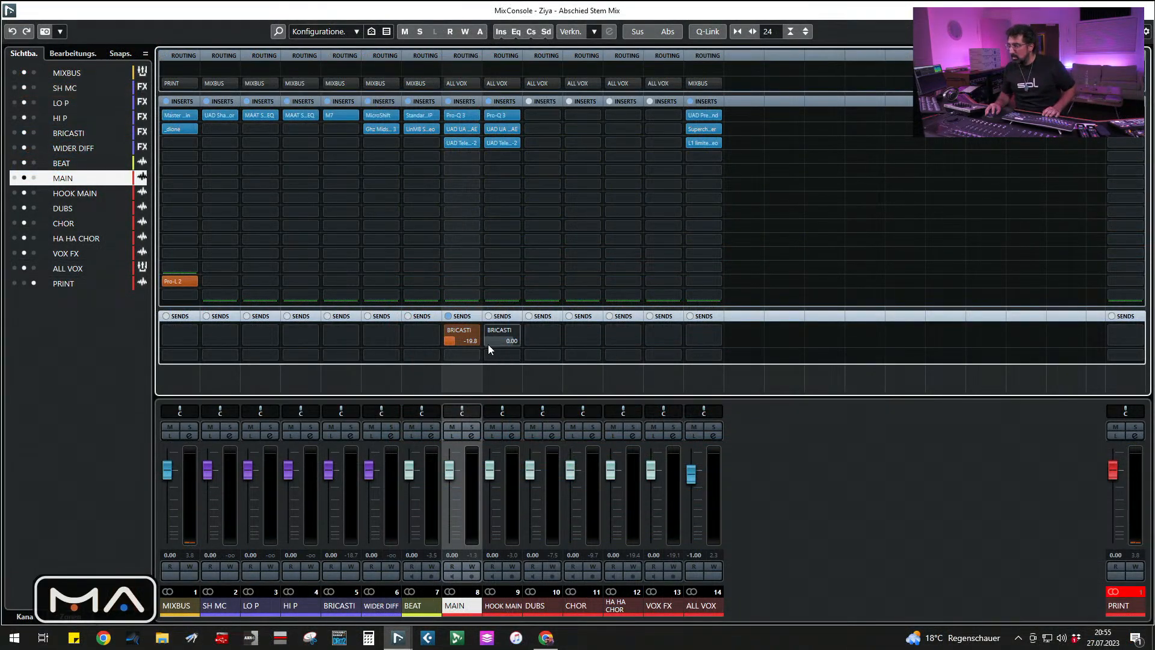
Activate the BRICASTI send on HOOK MAIN and set its level to -21.0 dB
{"action": "left_click_drag", "start_coordinate": [490, 341], "coordinate": [495, 333]}
{"action": "mouse_move", "coordinate": [509, 330]}
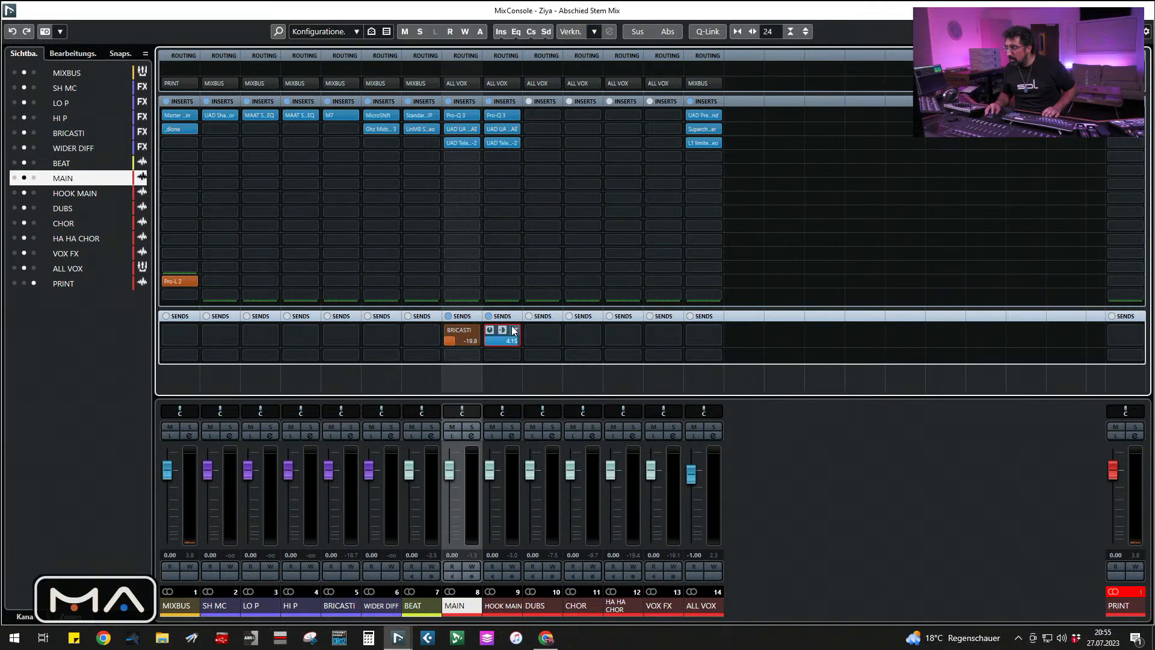
{"action": "left_click", "coordinate": [515, 330]}
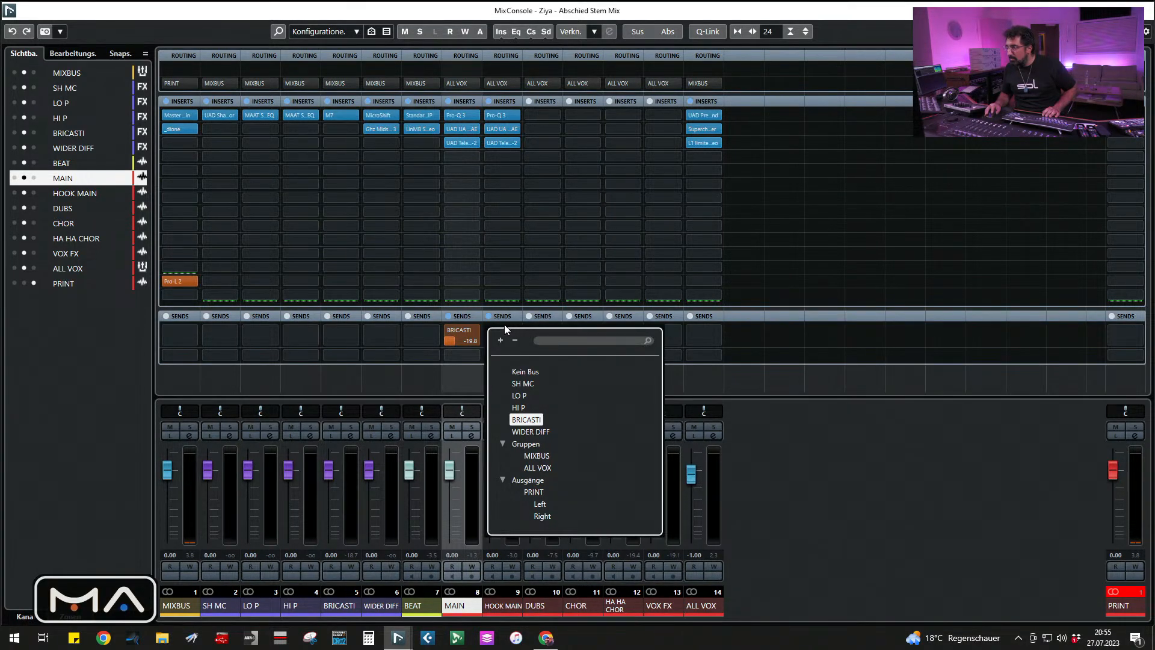
{"action": "left_click", "coordinate": [526, 420]}
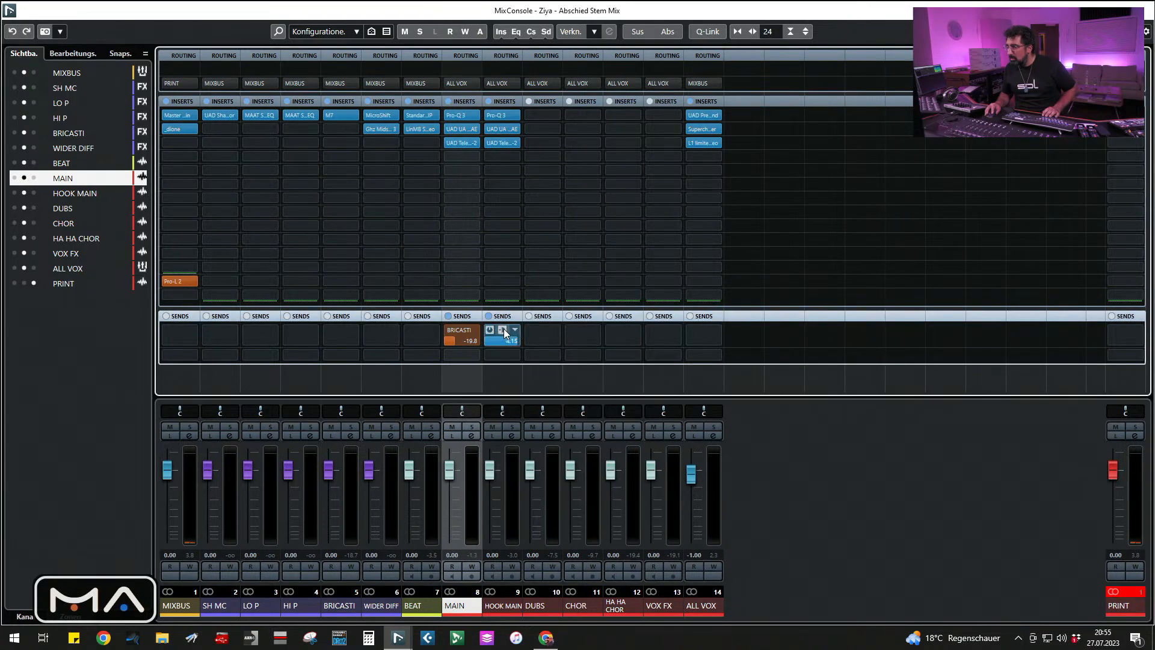
{"action": "left_click_drag", "start_coordinate": [508, 338], "coordinate": [434, 398]}
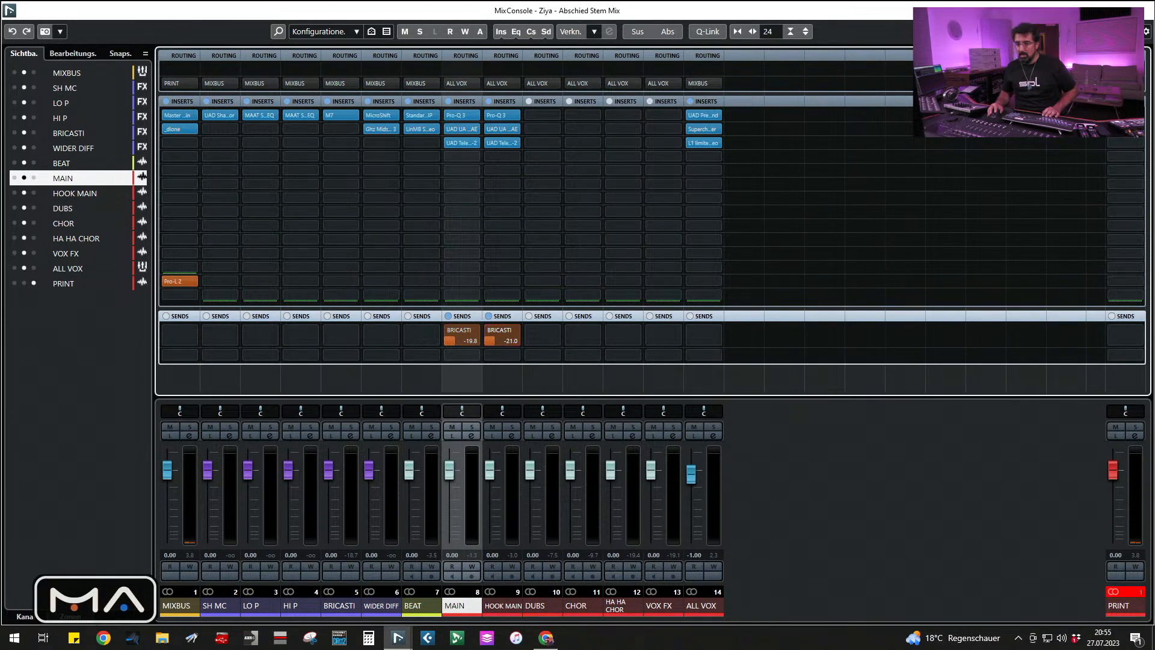
Play the song to hear the lead and hook vocals in the mix, and select the HOOK MAIN channel
{"action": "key", "text": "space"}
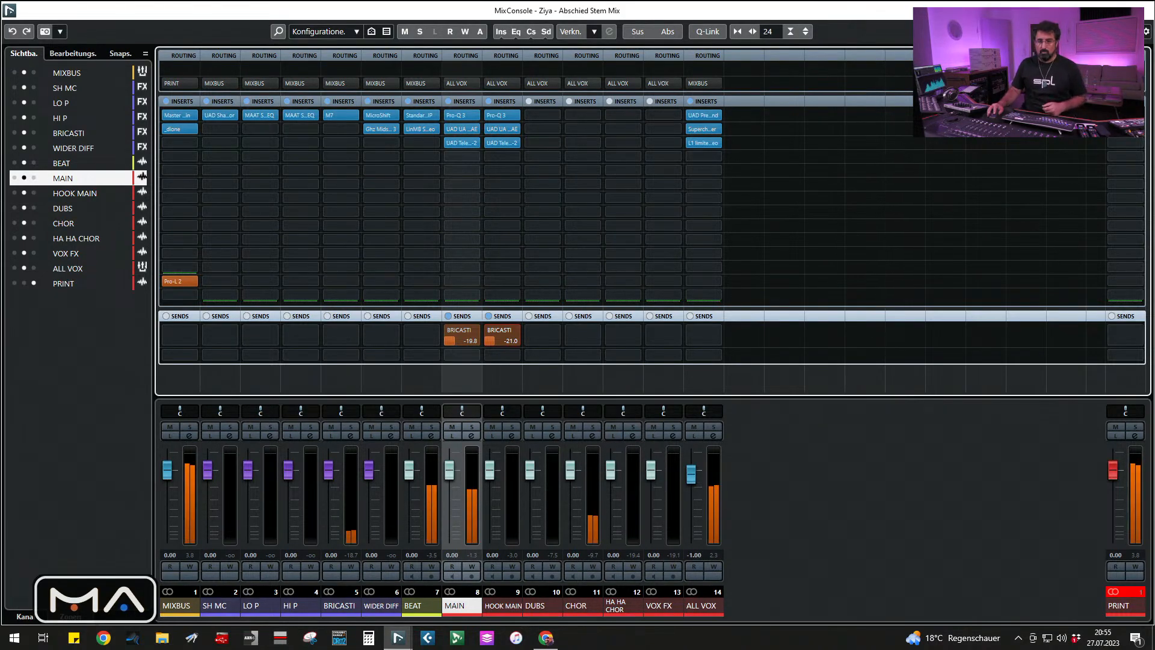
{"action": "key", "text": "space"}
{"action": "key", "text": "space"}
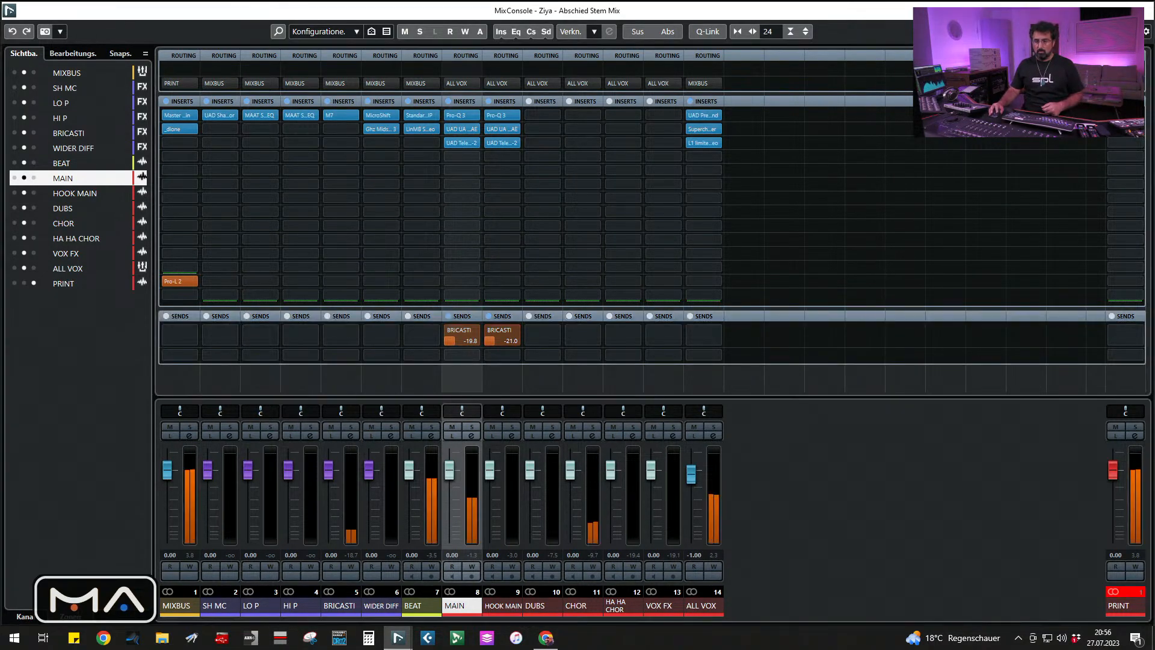
{"action": "left_click", "coordinate": [502, 606]}
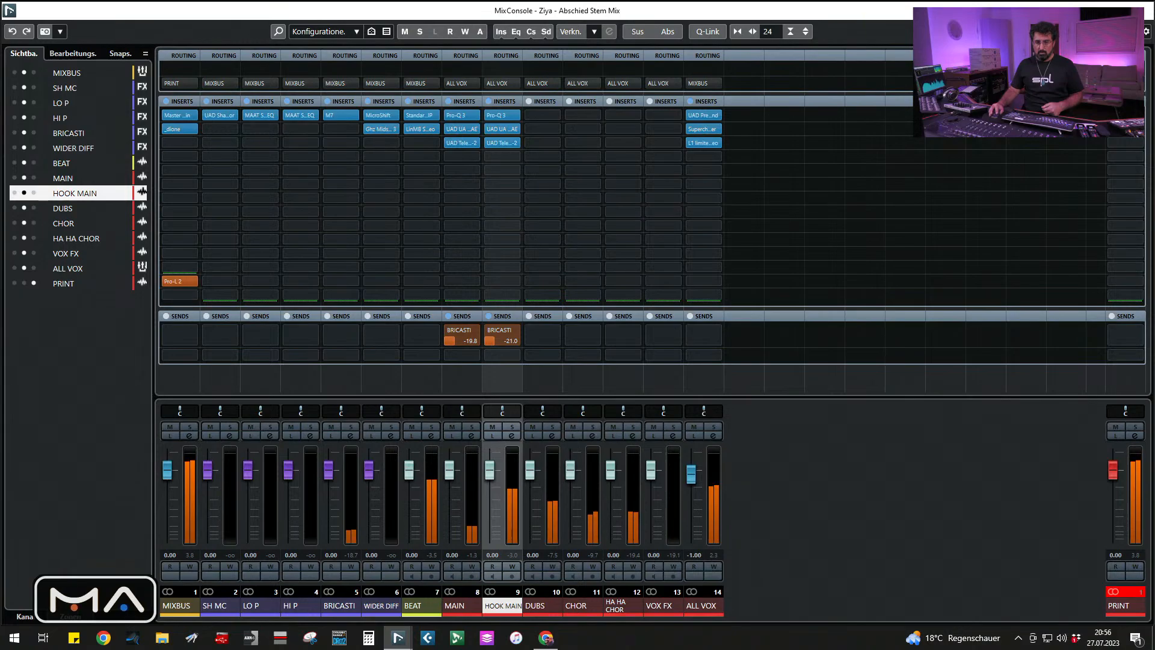
Check the MAIN and HOOK MAIN channels during playback and lower the ALL VOX fader to -2.00 dB
{"action": "left_click", "coordinate": [455, 605]}
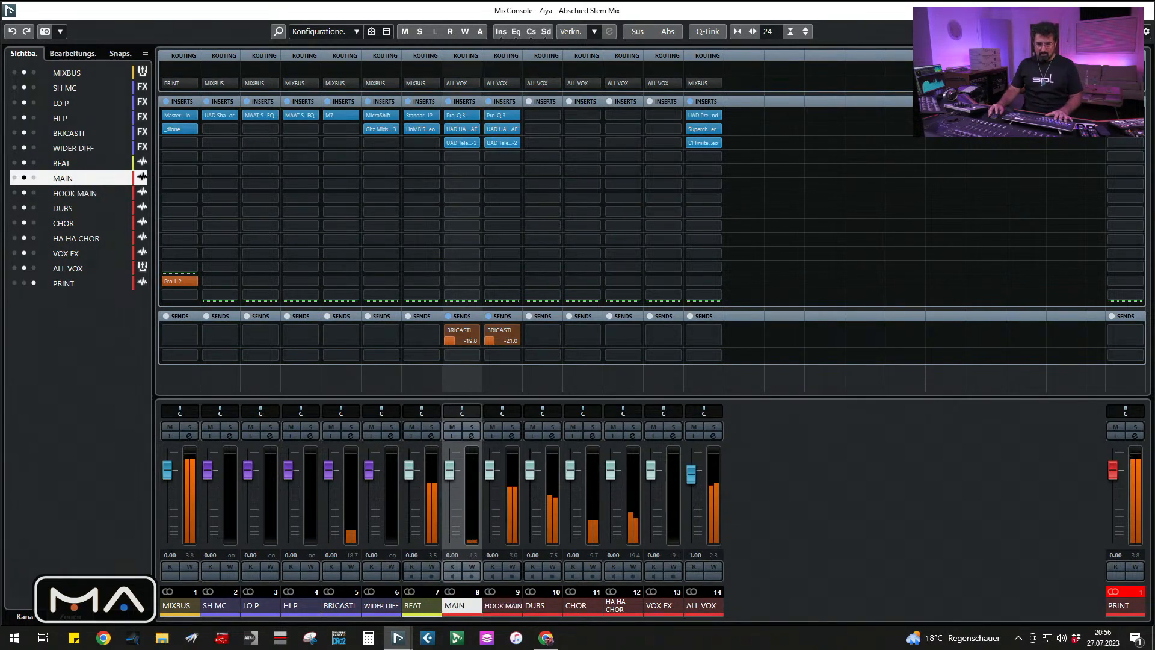
{"action": "left_click", "coordinate": [503, 605]}
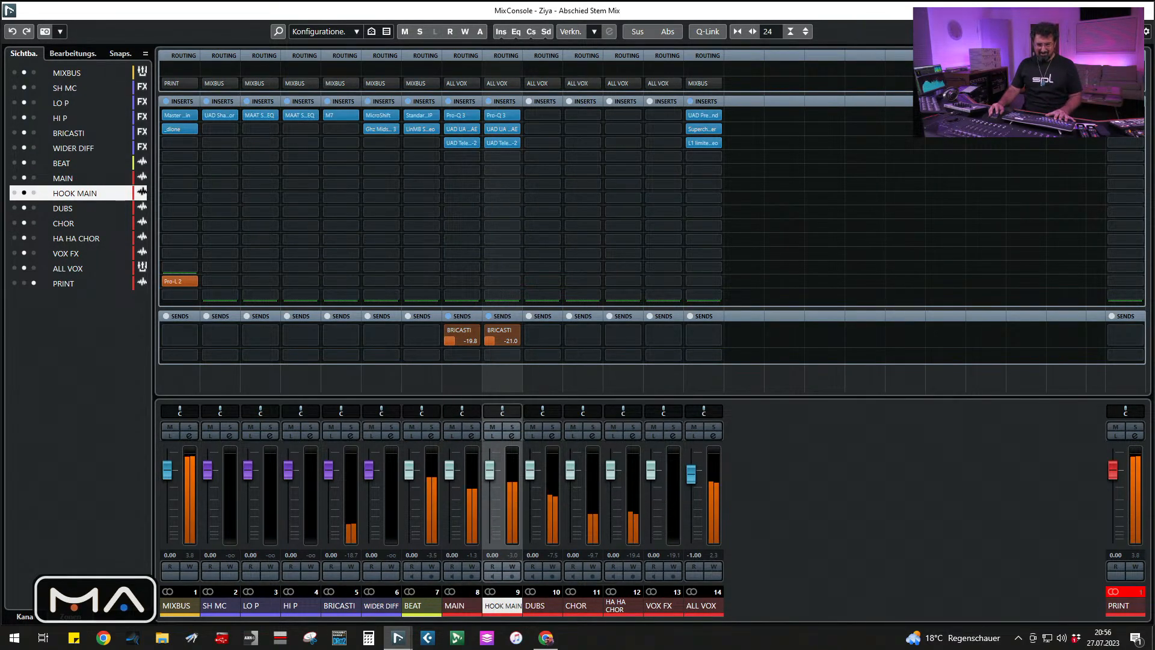
{"action": "left_click", "coordinate": [701, 606]}
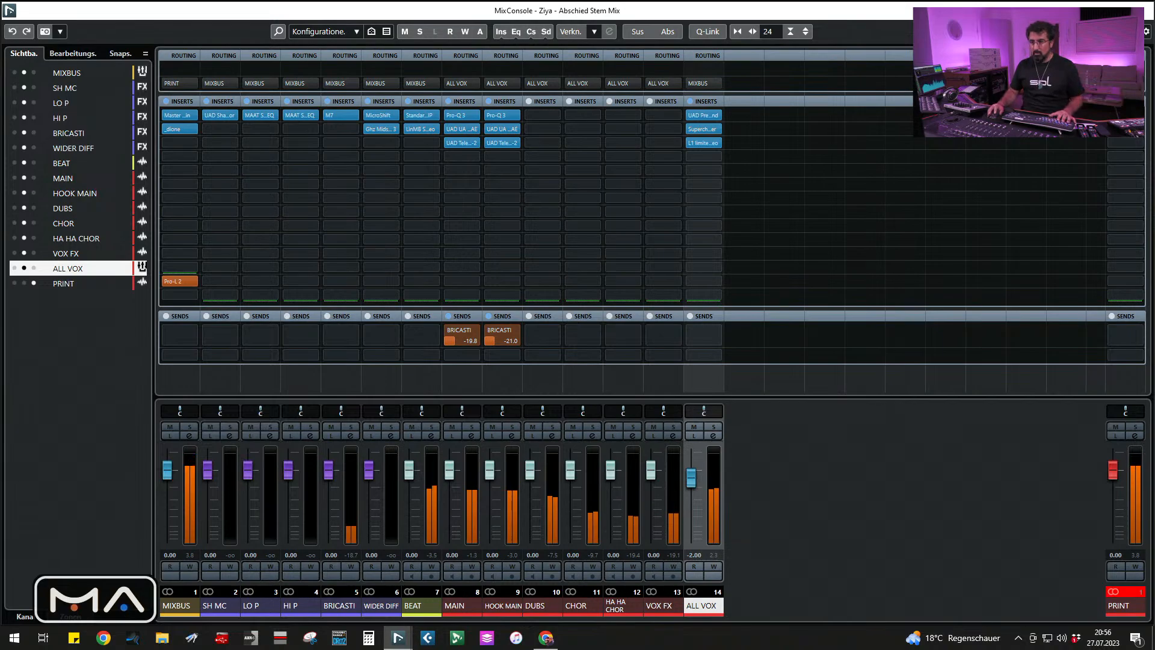
Insert Pro-Q 3 in the third insert slot of the BEAT channel and listen to the mix
{"action": "left_click", "coordinate": [421, 605]}
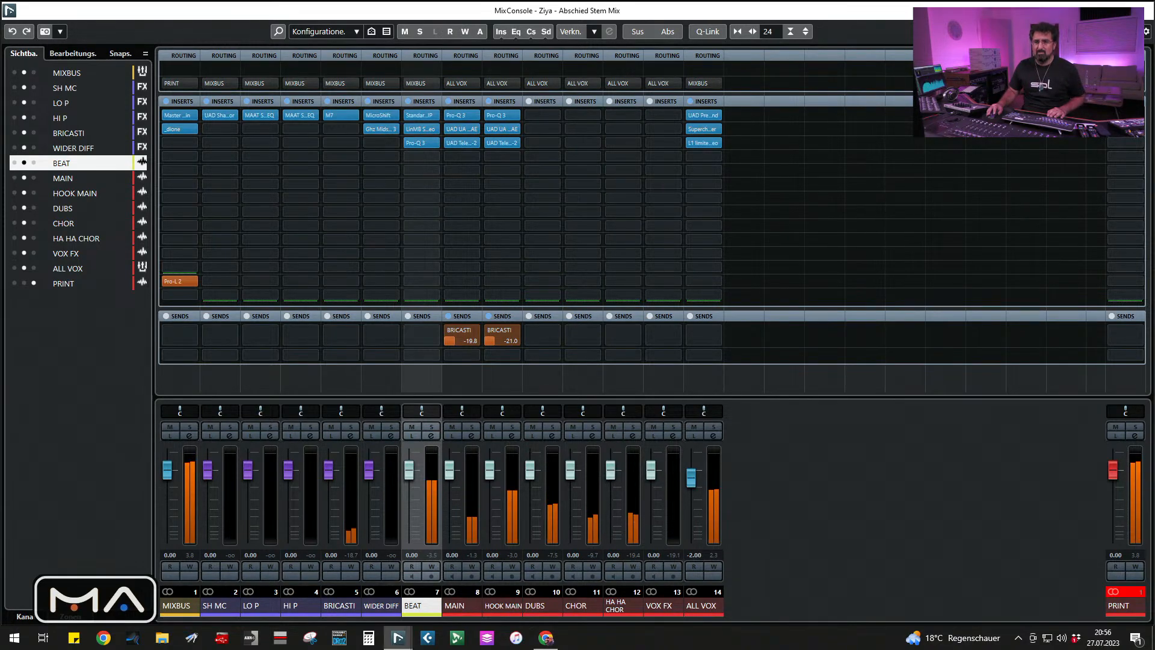
{"action": "key", "text": "space"}
{"action": "key", "text": "space"}
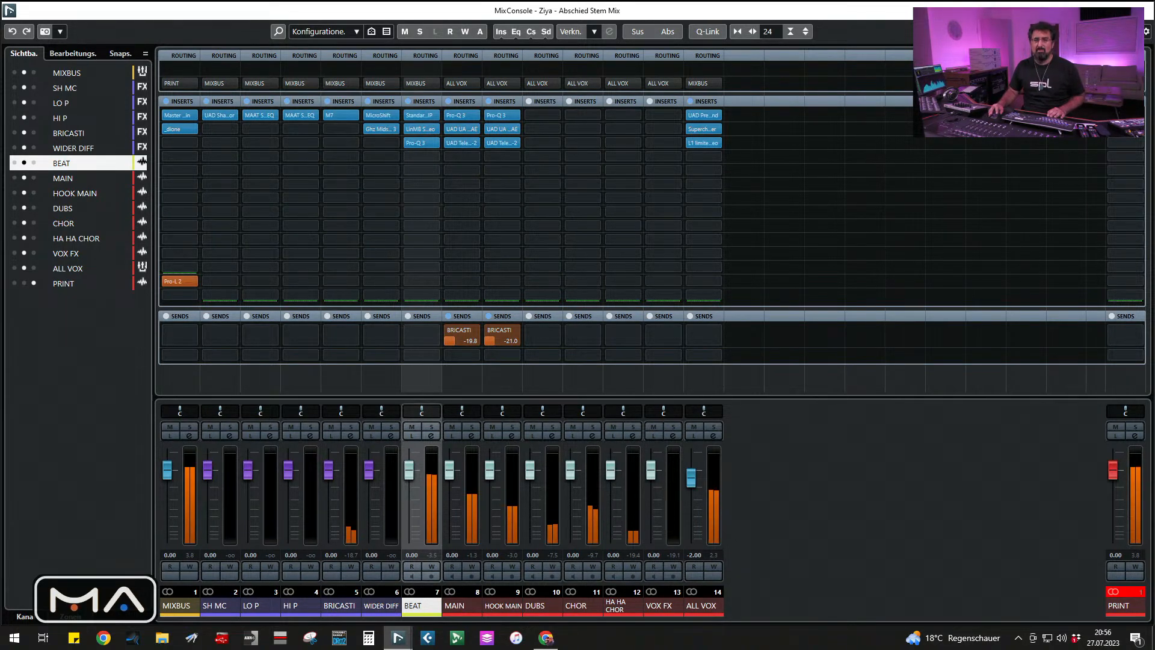
Solo BEAT to hear its processing alone, unsolo it, and play the full mix again
{"action": "key", "text": "s"}
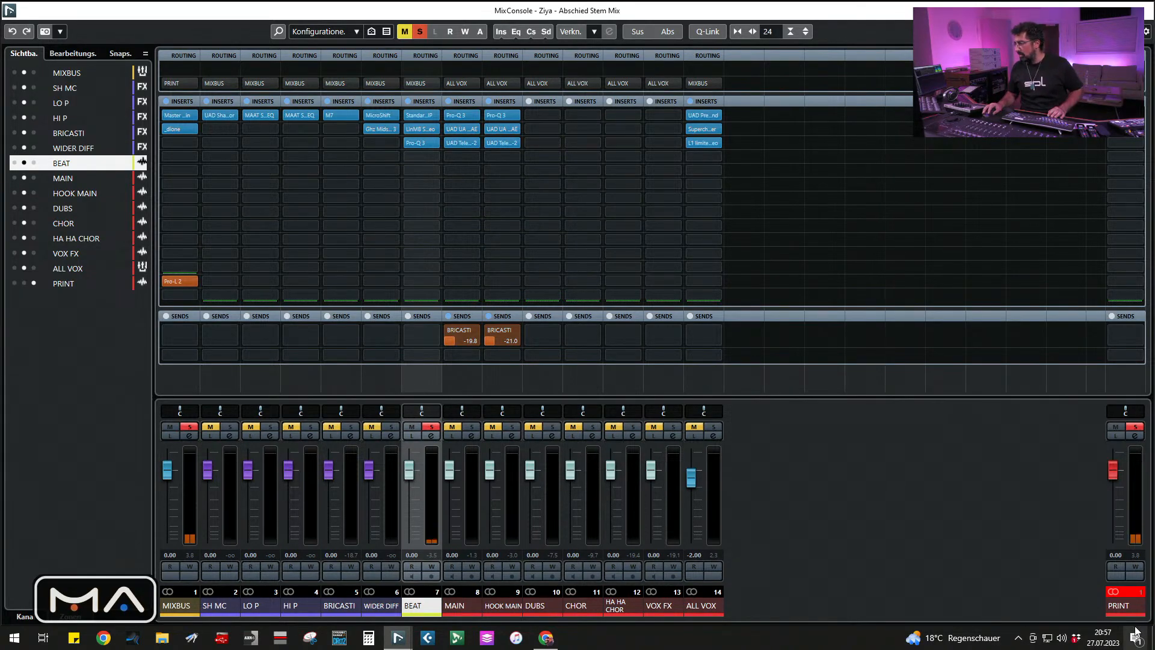
{"action": "left_click", "coordinate": [918, 509]}
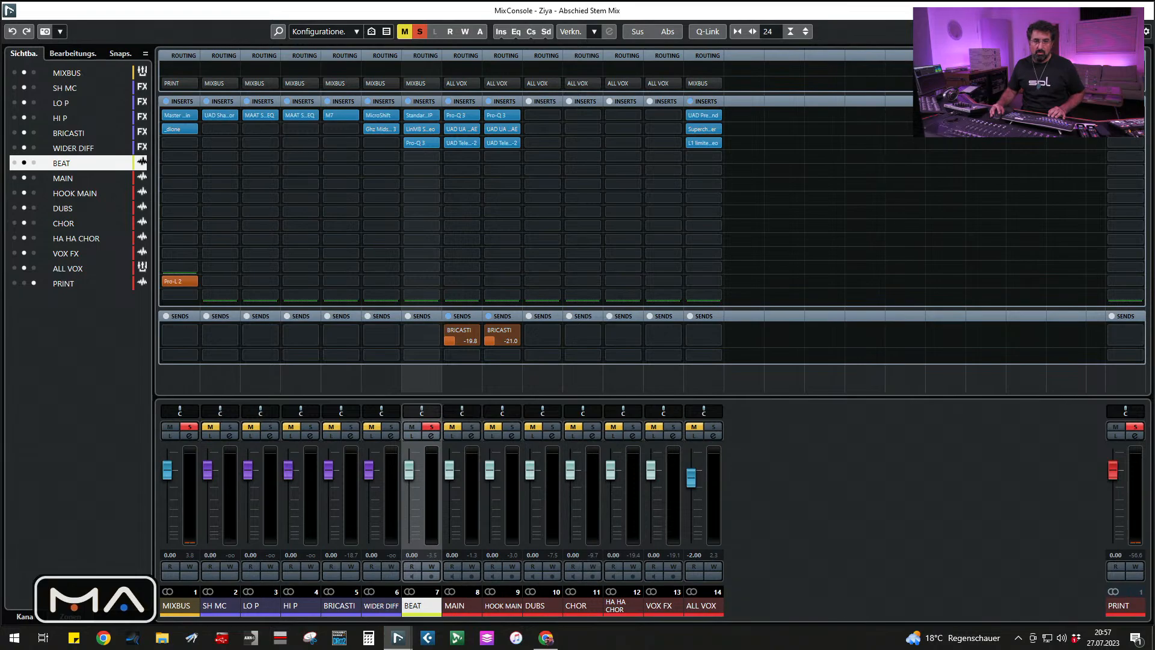
{"action": "key", "text": "s"}
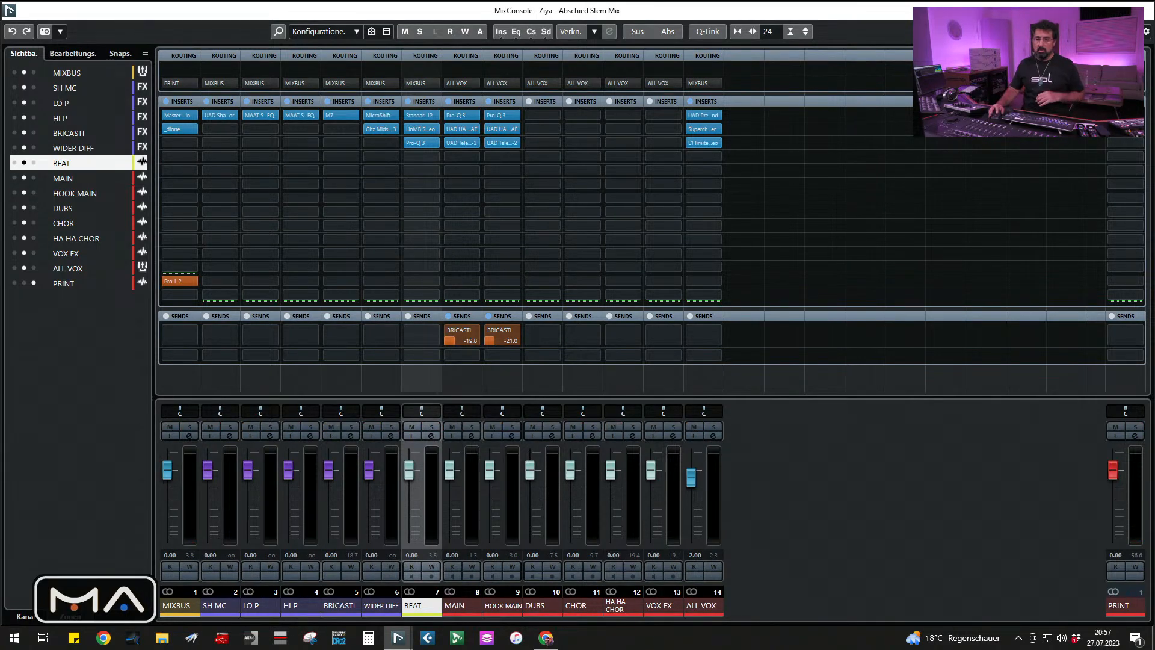
{"action": "key", "text": "space"}
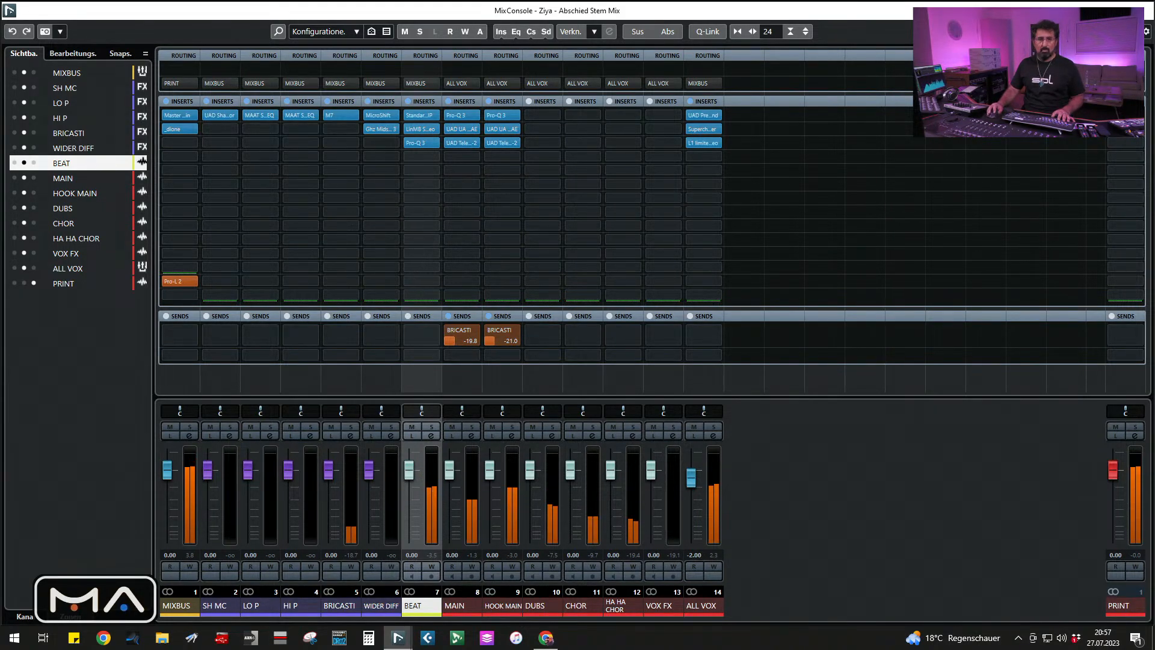
On MIXBUS, move Pro-L 2 down one insert slot and insert Oxford Limiter directly above it
{"action": "left_click", "coordinate": [1119, 606]}
{"action": "left_click", "coordinate": [177, 606]}
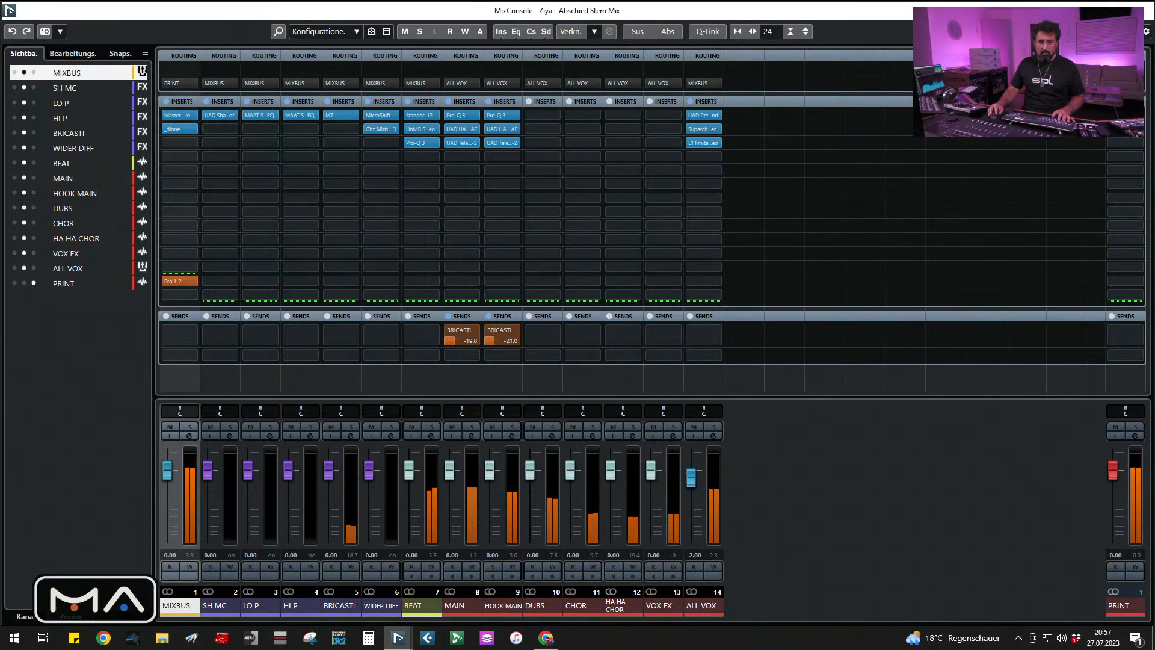
{"action": "left_click_drag", "start_coordinate": [179, 281], "coordinate": [179, 295]}
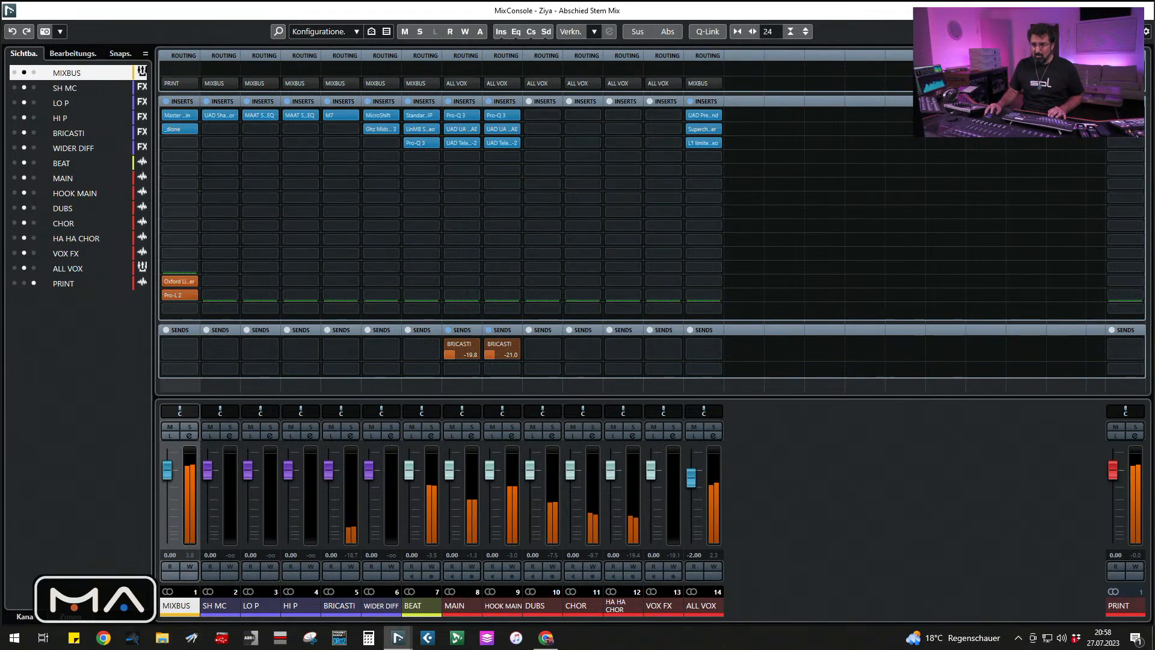
Compare the soloed MAIN and HOOK MAIN vocals, and add a WIDER DIFF send at -17.8 dB on HOOK MAIN
{"action": "left_click", "coordinate": [61, 163]}
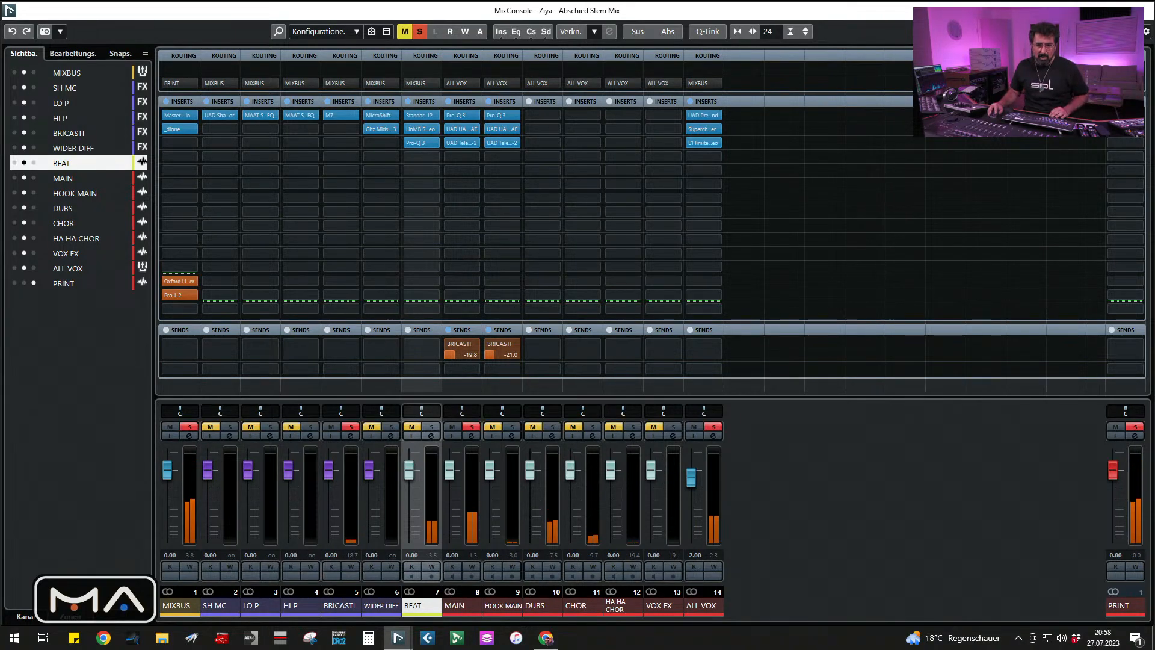
{"action": "left_click", "coordinate": [502, 605]}
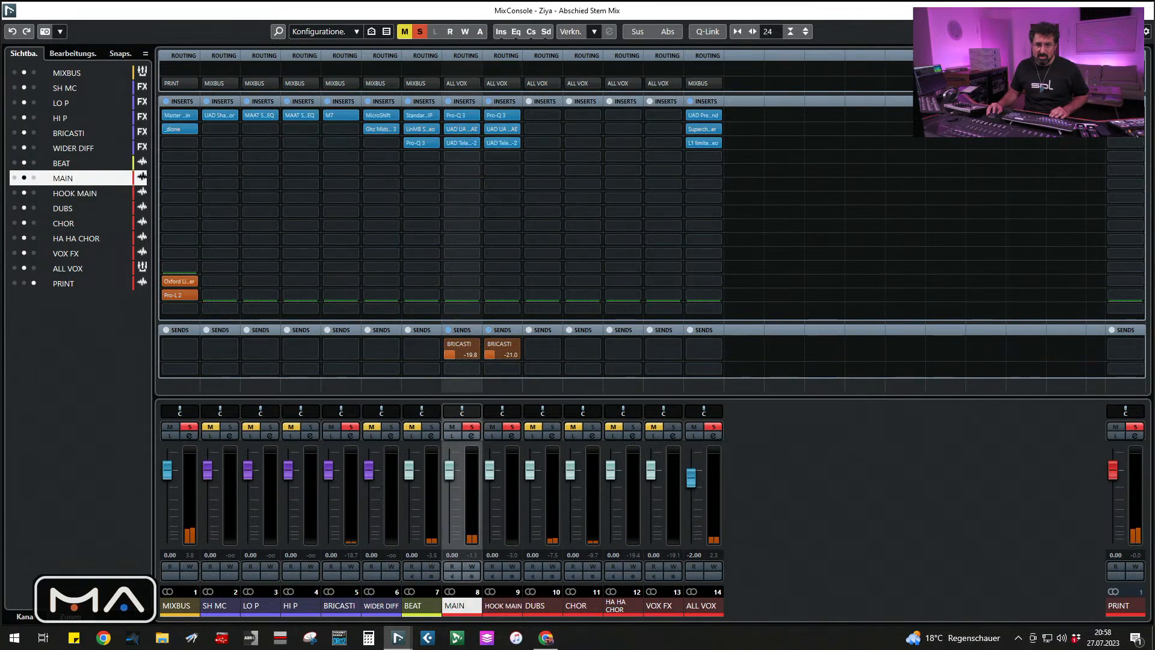
{"action": "left_click", "coordinate": [462, 606]}
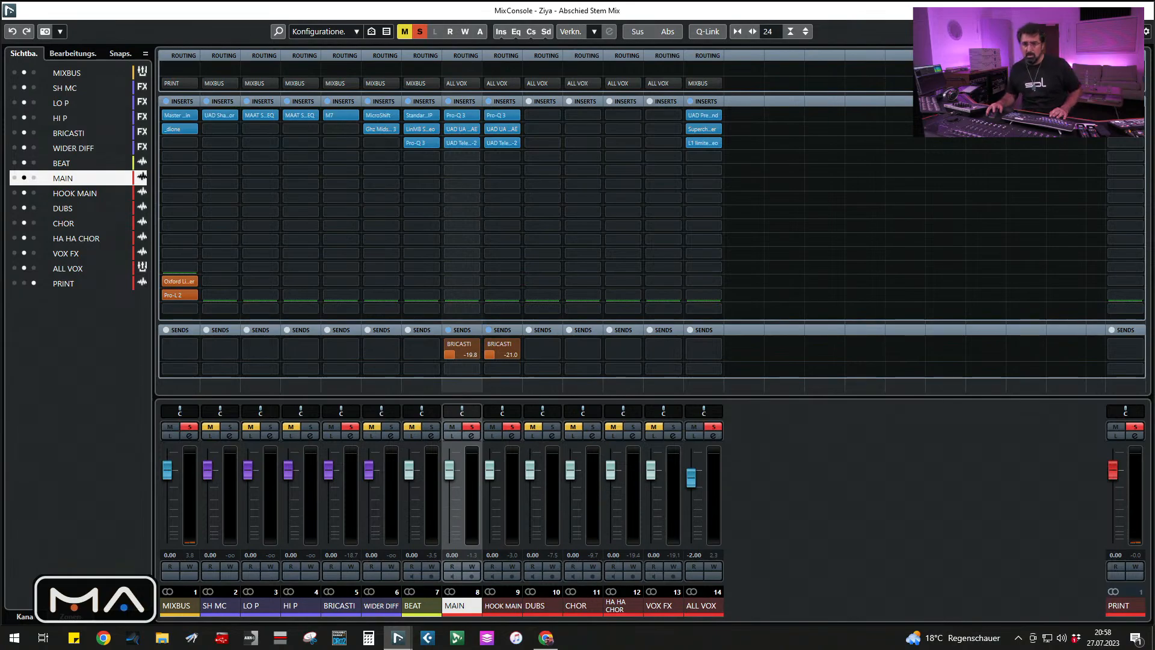
{"action": "key", "text": "Down"}
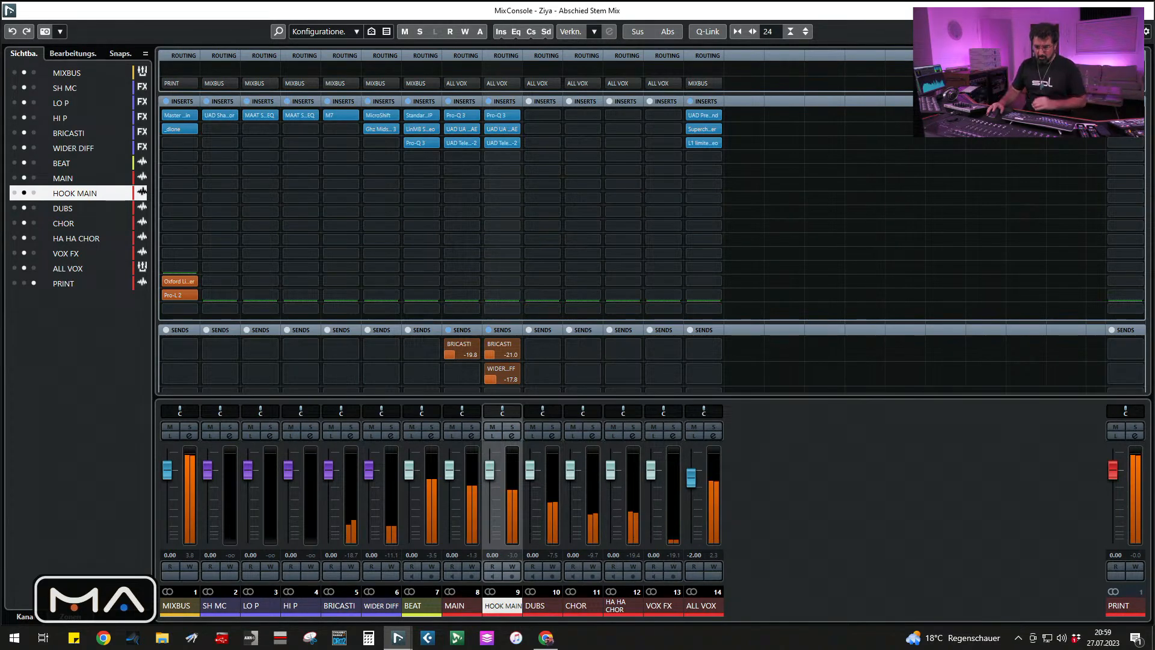
Insert soothe2 in the fifth insert slot of the MIXBUS channel
{"action": "left_click", "coordinate": [701, 606]}
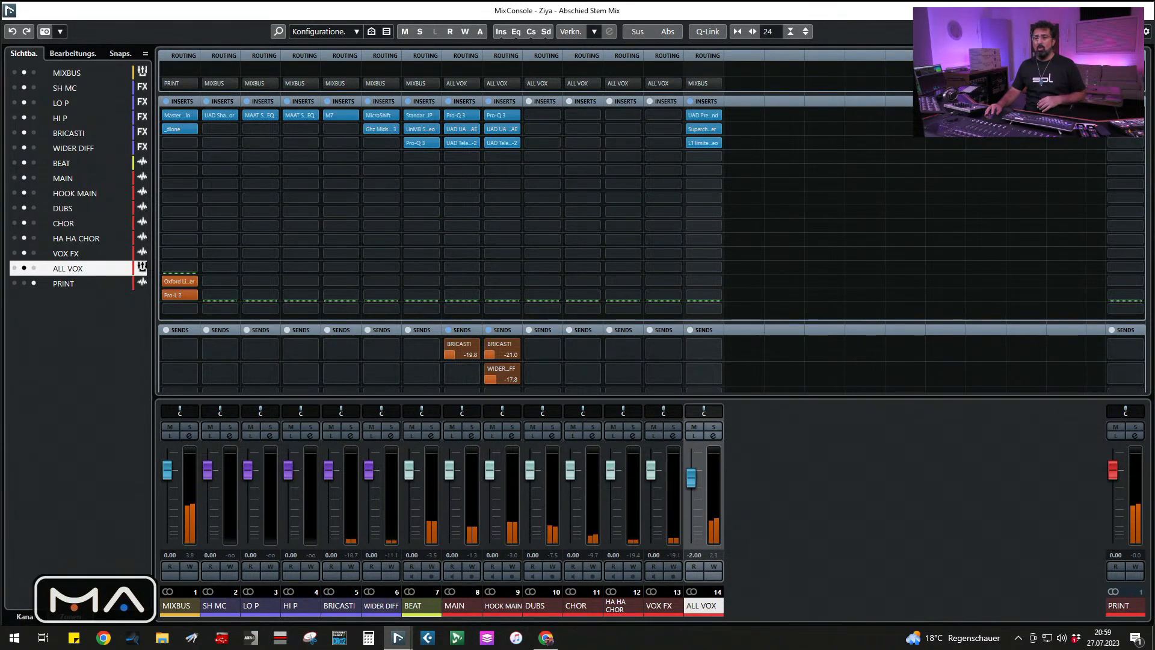
{"action": "left_click", "coordinate": [66, 73]}
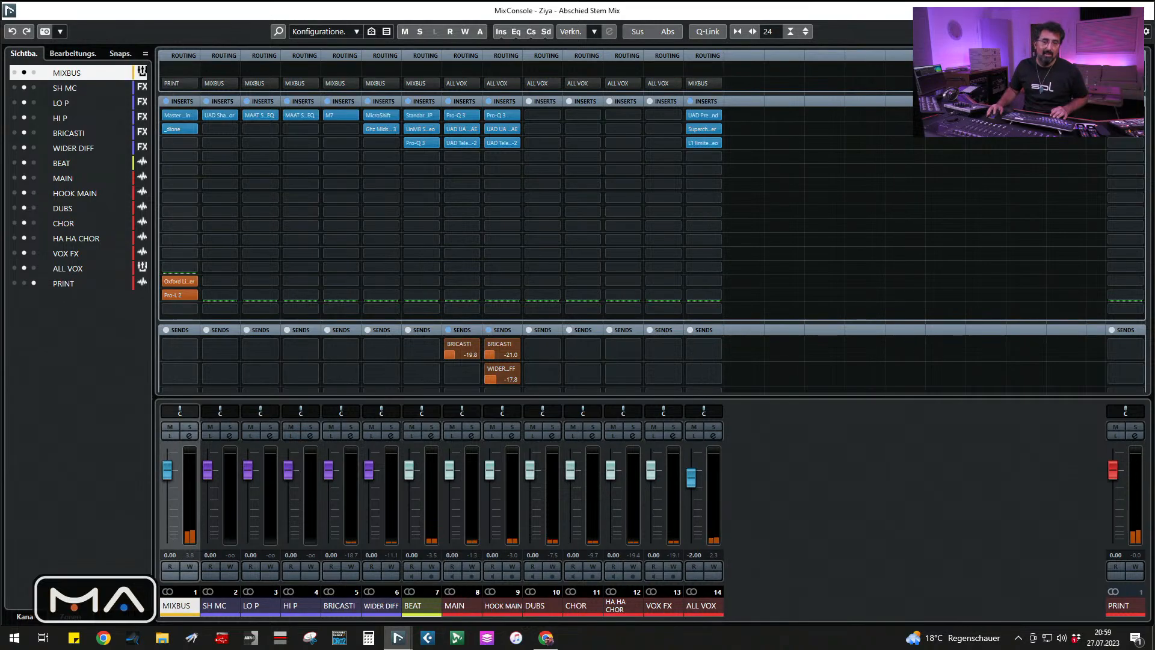
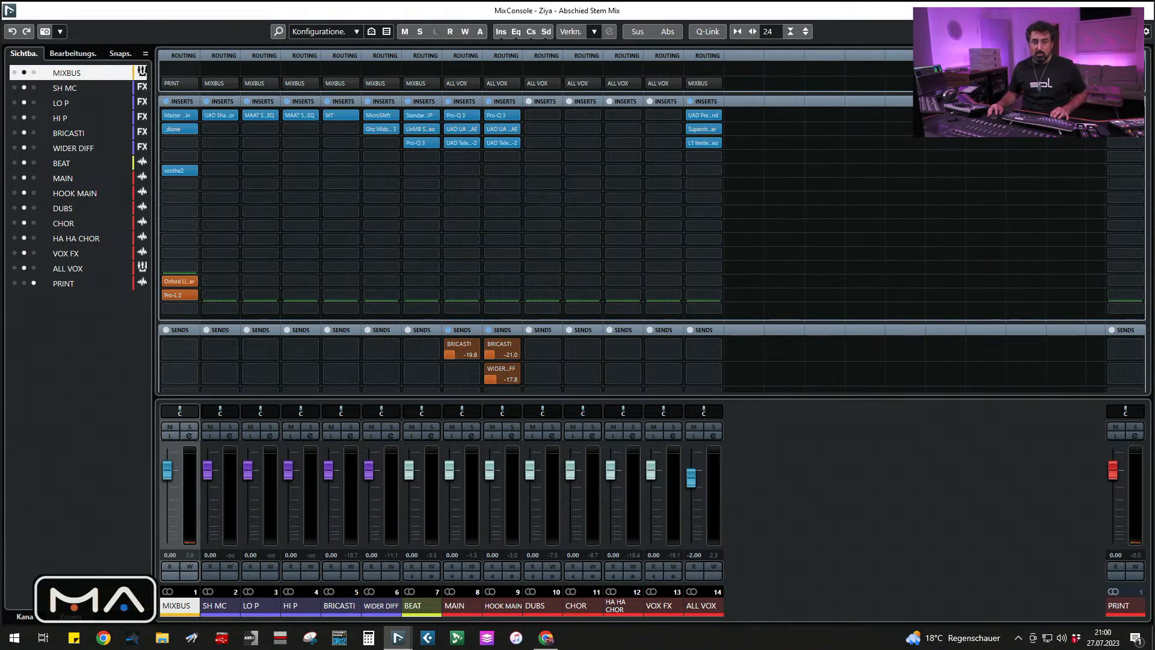
Solo the HOOK MAIN and DUBS channels in the mixer and start playback
{"action": "left_click", "coordinate": [456, 606]}
{"action": "left_click", "coordinate": [503, 606]}
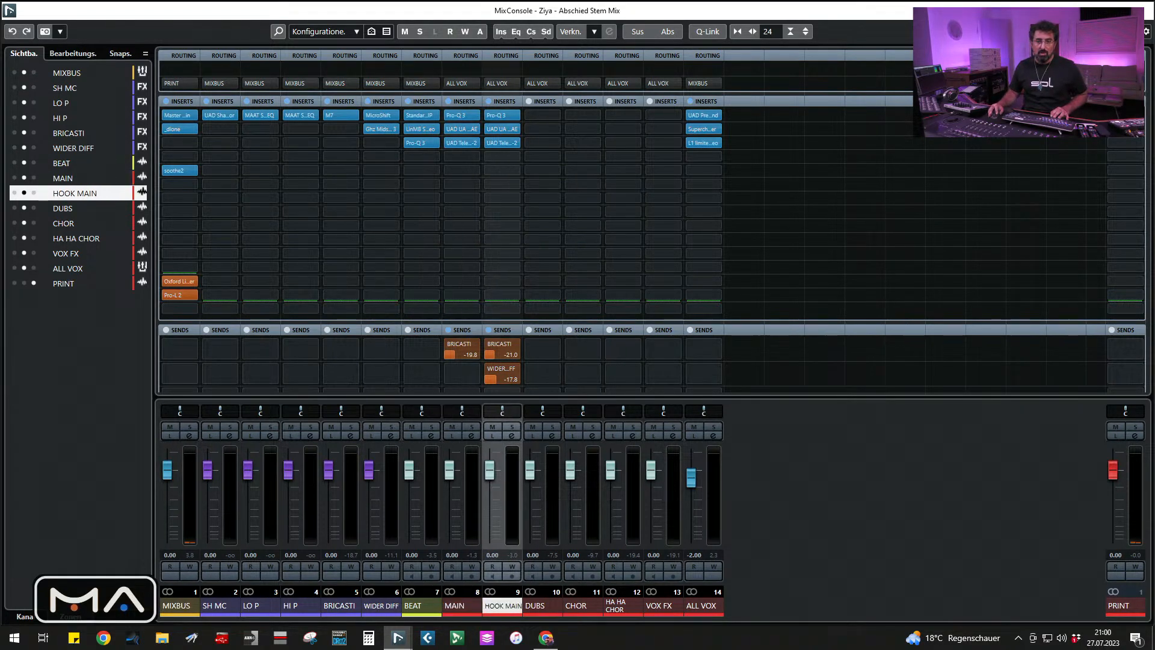
{"action": "left_click", "coordinate": [542, 606]}
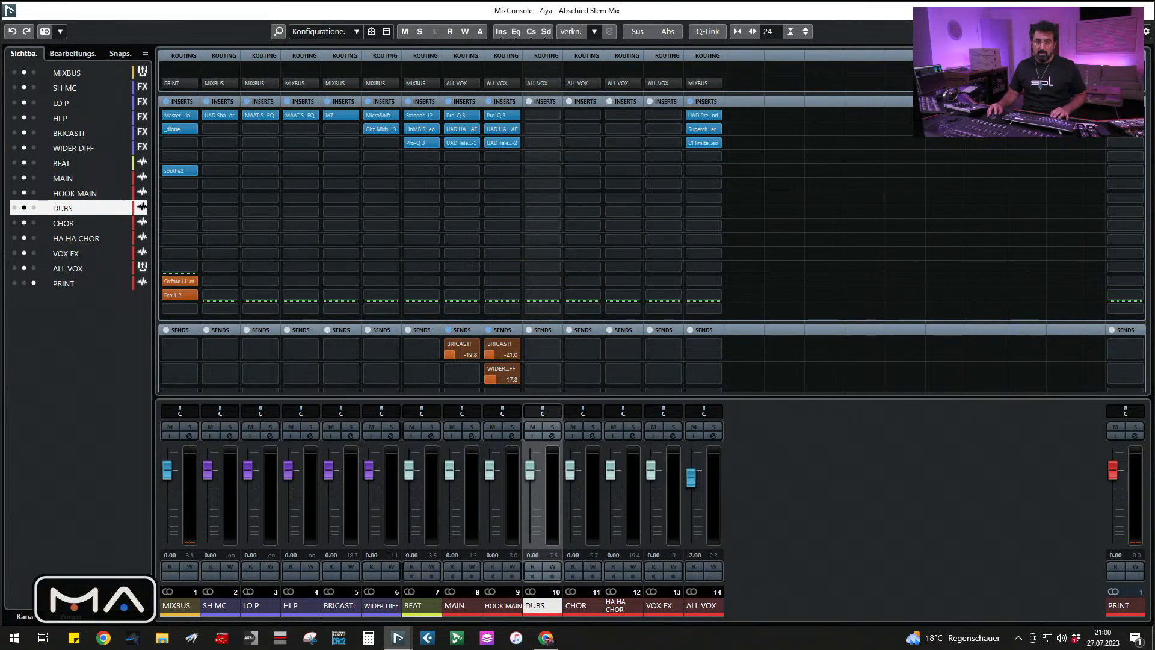
{"action": "left_click", "coordinate": [502, 606]}
{"action": "left_click", "coordinate": [542, 605]}
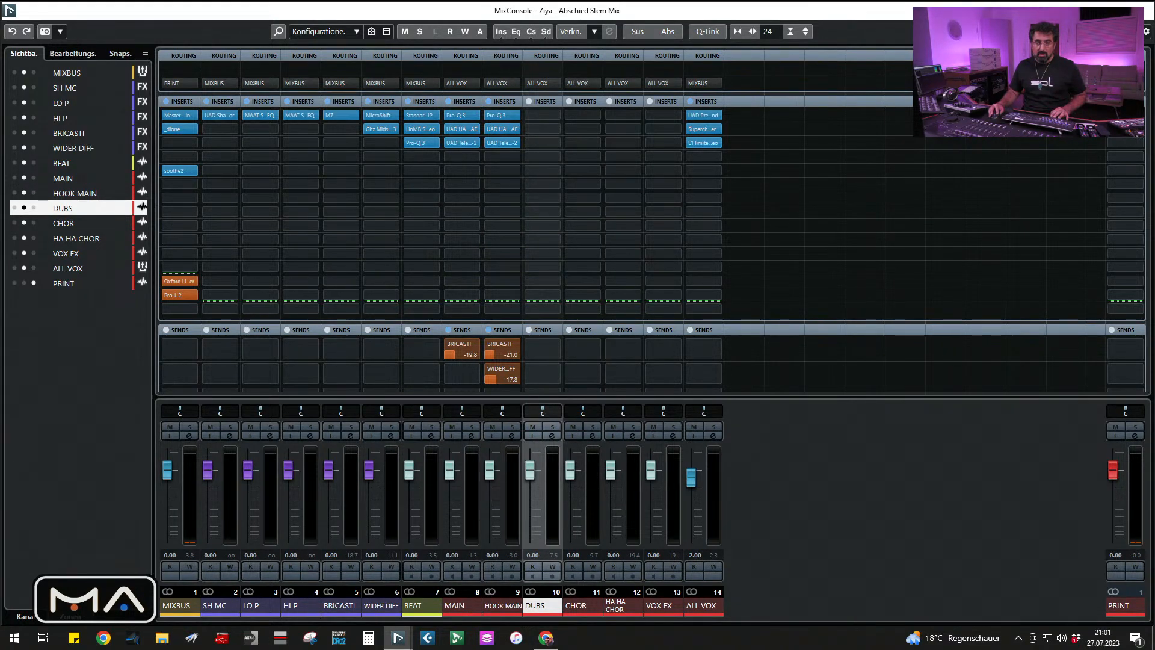
{"action": "key", "text": "m"}
{"action": "key", "text": "s"}
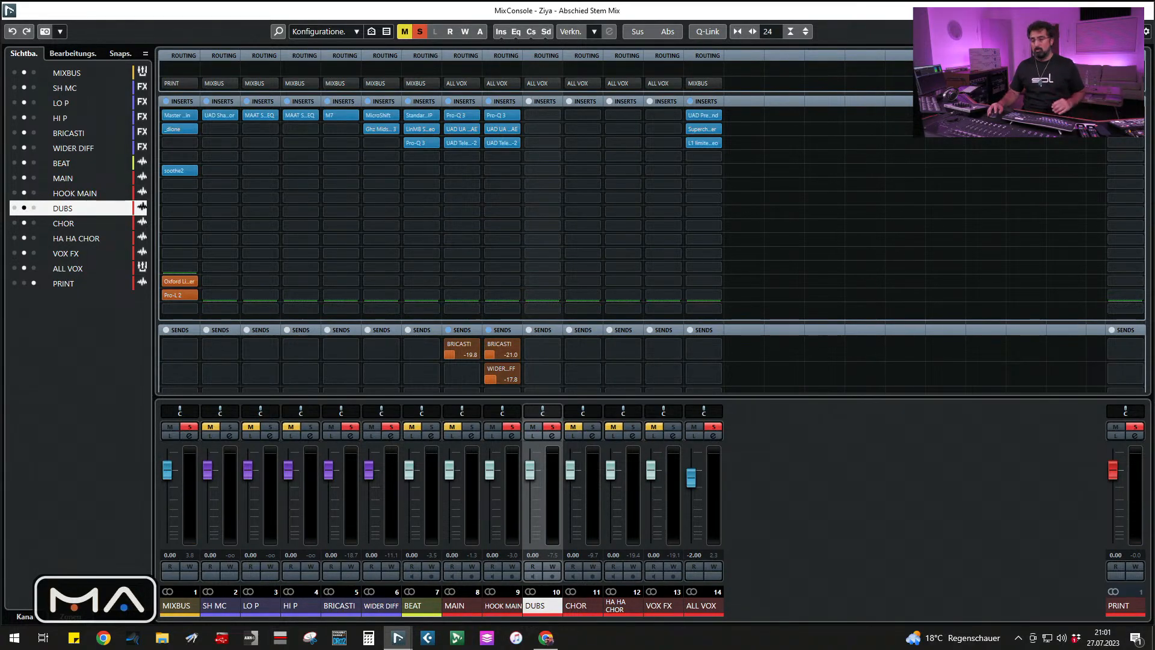
{"action": "key", "text": "space"}
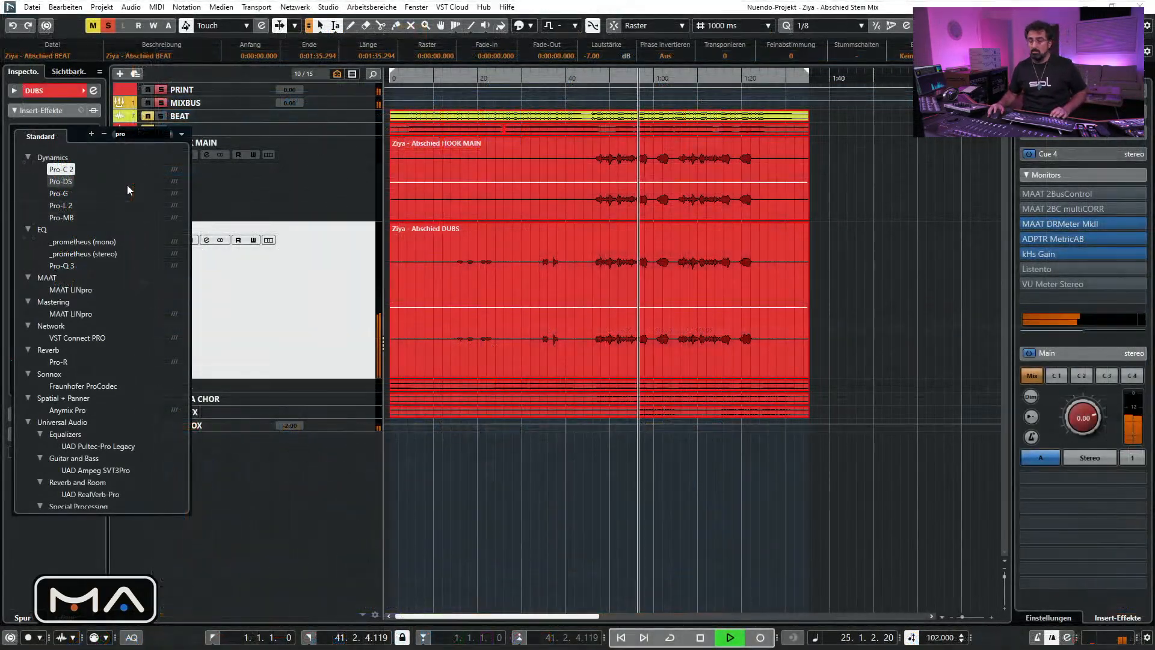
Insert Pro-Q 3 in the first insert slot of DUBS, stop playback, and move the EQ window clear of the waveforms
{"action": "left_click", "coordinate": [61, 266]}
{"action": "left_click_drag", "start_coordinate": [577, 275], "coordinate": [596, 206]}
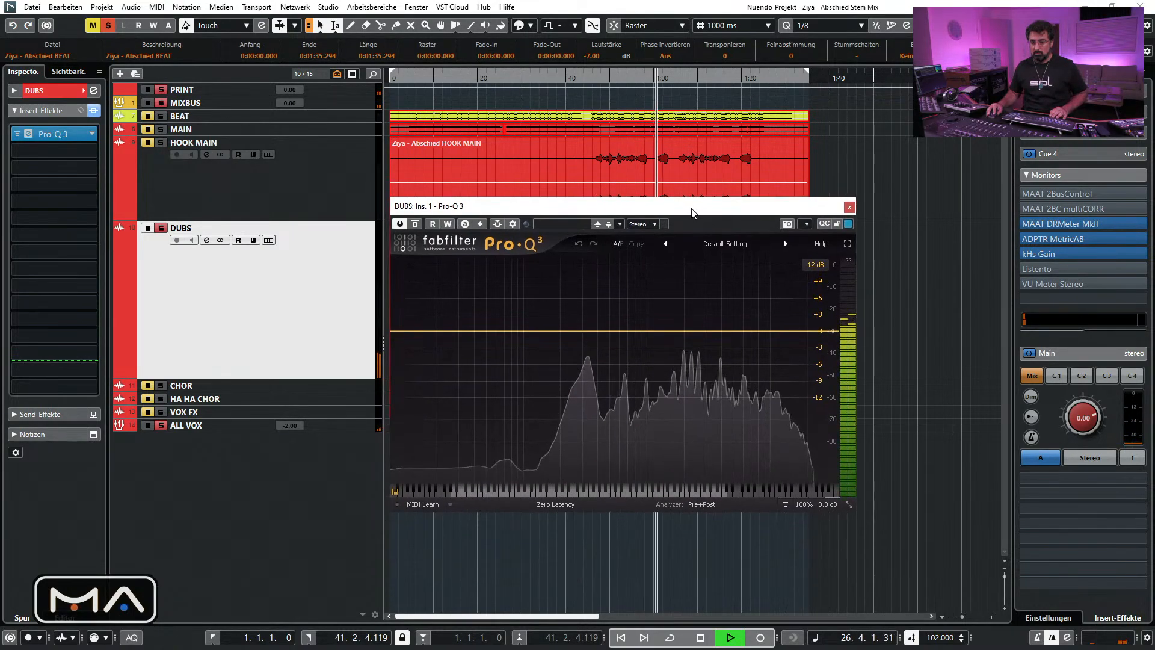
{"action": "key", "text": "space"}
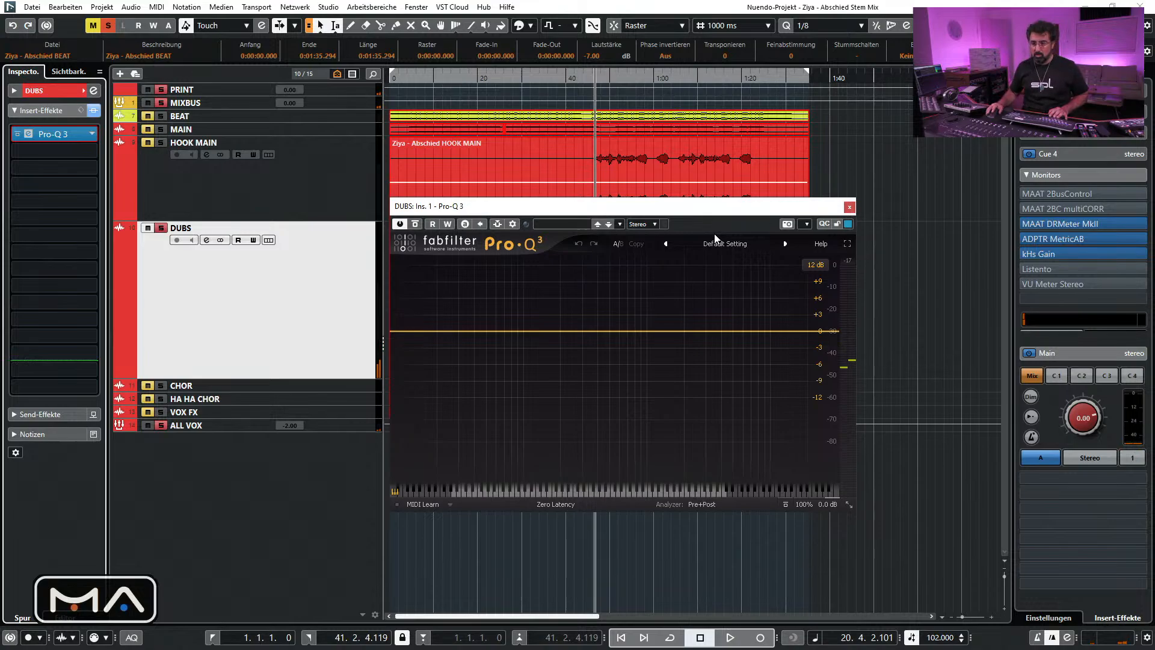
{"action": "left_click_drag", "start_coordinate": [710, 211], "coordinate": [734, 345]}
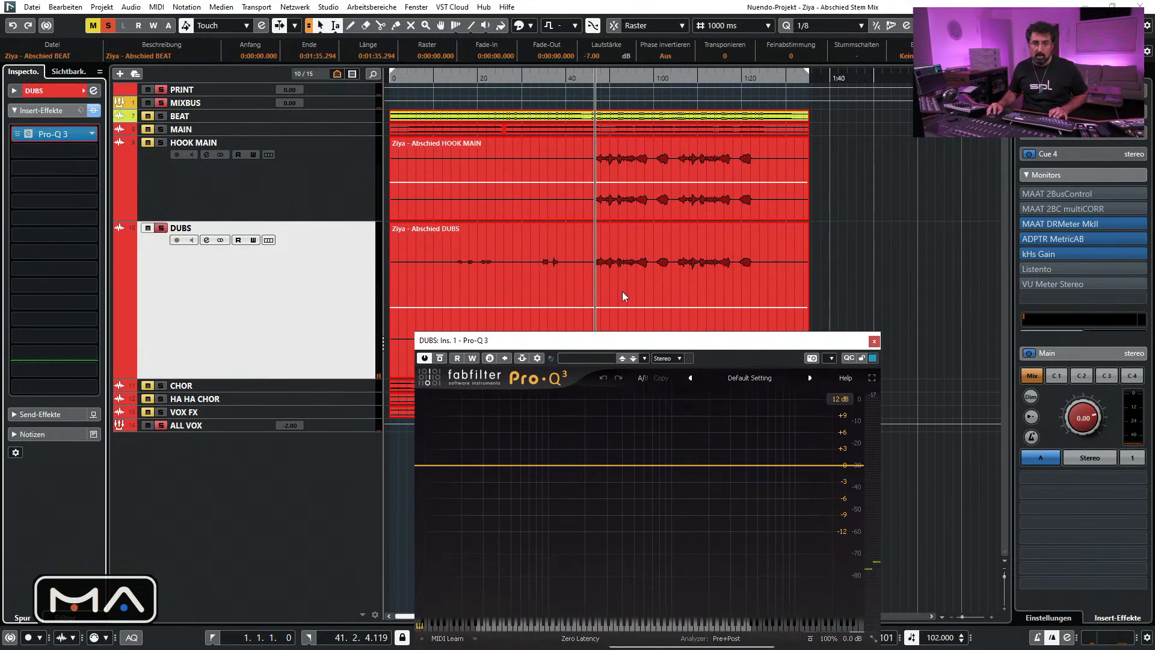
Examine the soothe2 and Oxford Limiter settings on MIXBUS, closing each plug-in window again
{"action": "left_click", "coordinate": [346, 104]}
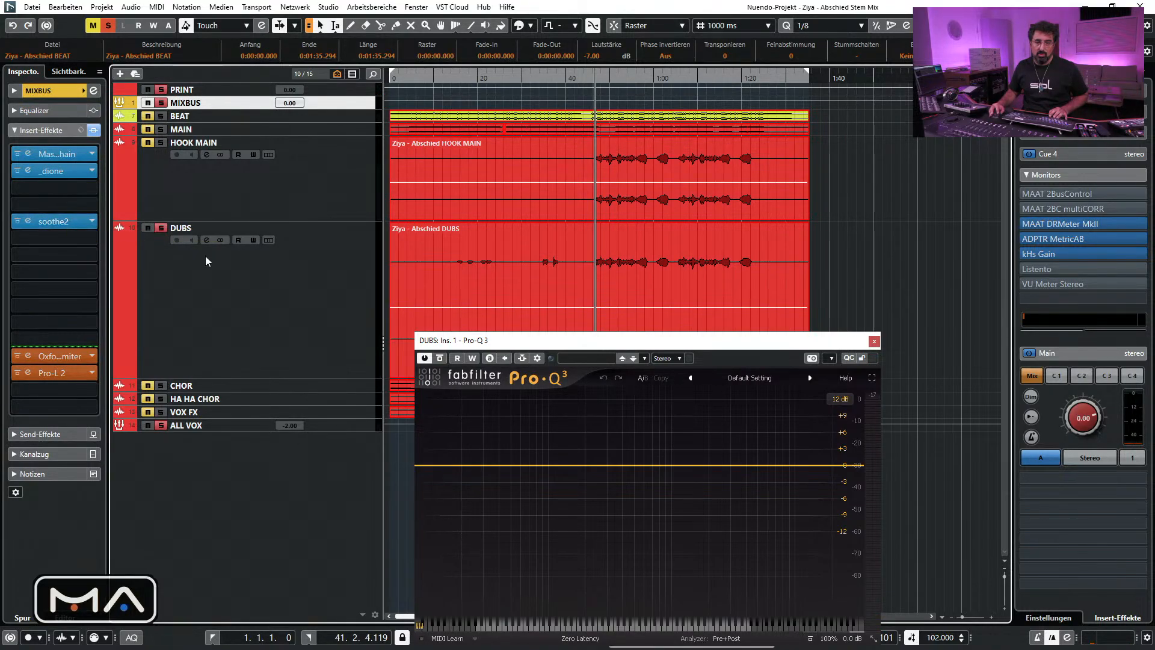
{"action": "left_click", "coordinate": [61, 223]}
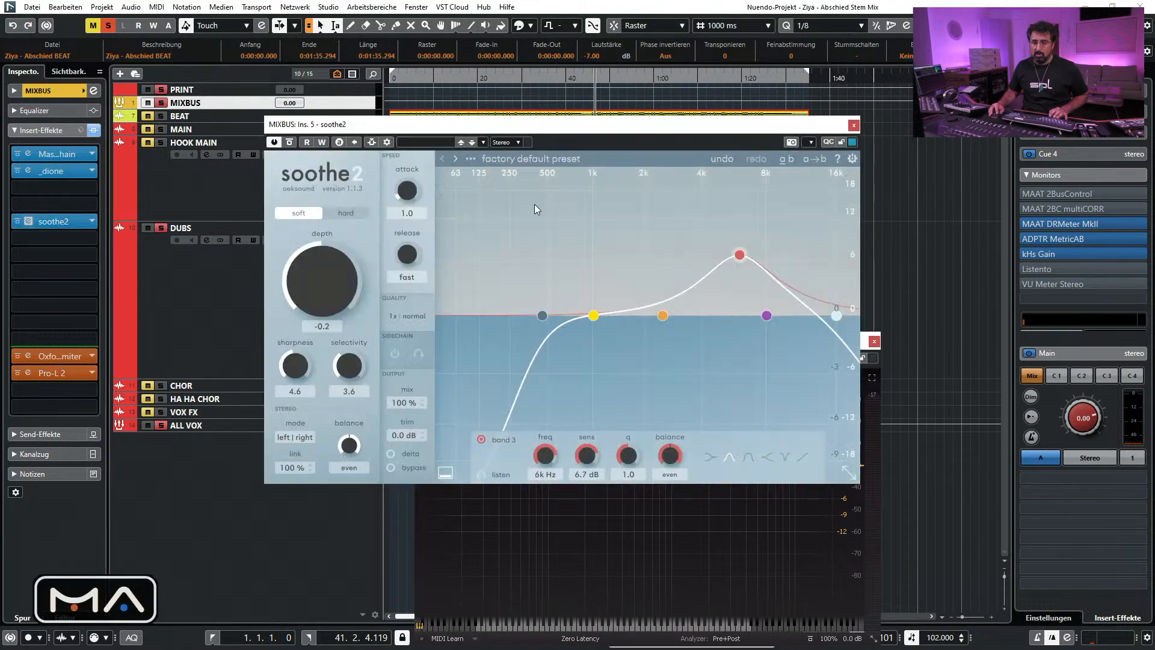
{"action": "left_click", "coordinate": [853, 127]}
{"action": "left_click_drag", "start_coordinate": [621, 340], "coordinate": [616, 302]}
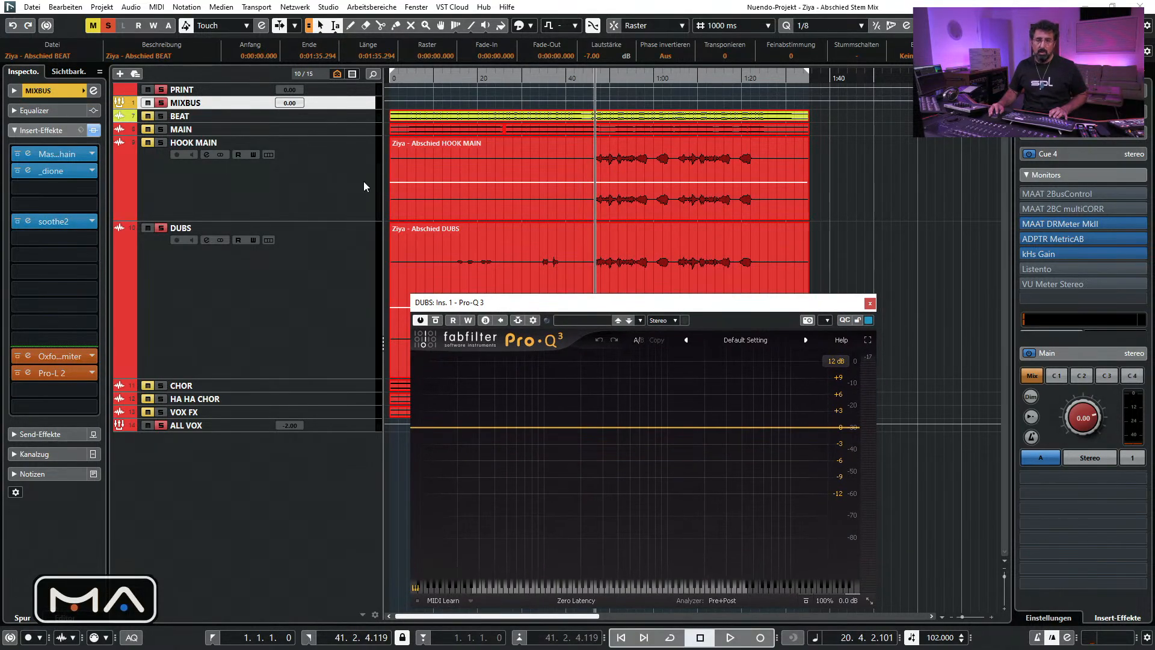
{"action": "left_click", "coordinate": [28, 355]}
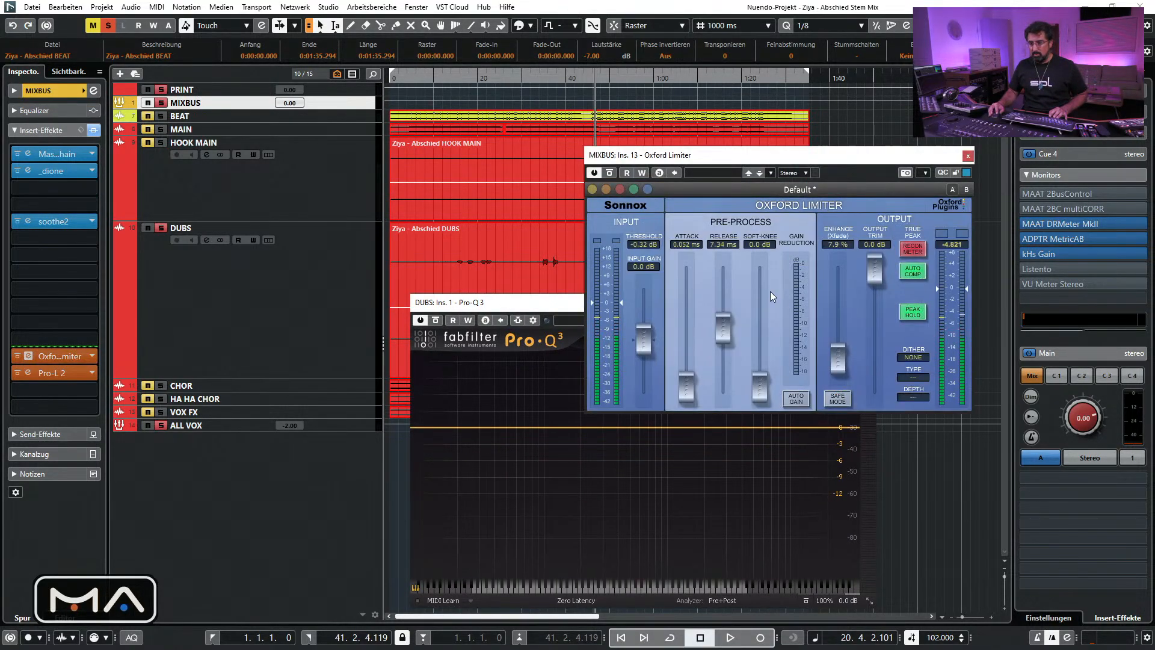
{"action": "left_click", "coordinate": [970, 157]}
{"action": "left_click_drag", "start_coordinate": [752, 310], "coordinate": [771, 295]}
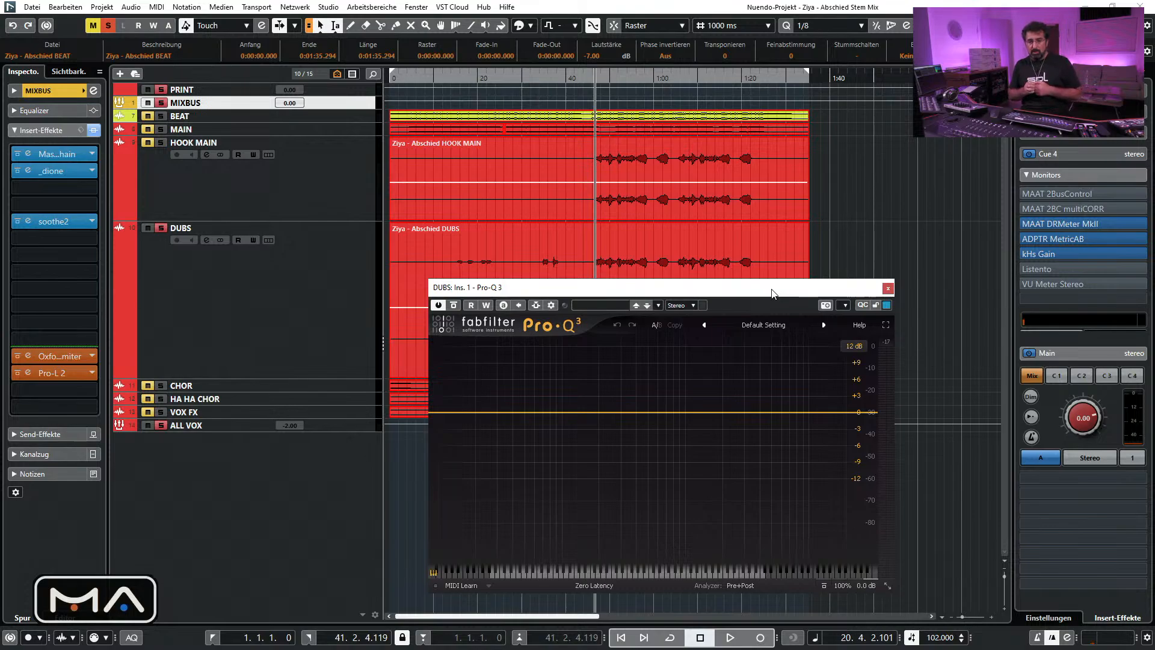
Select DUBS and, during playback, add a 12 dB/oct low cut at about 89 Hz in its Pro-Q 3
{"action": "left_click", "coordinate": [330, 264]}
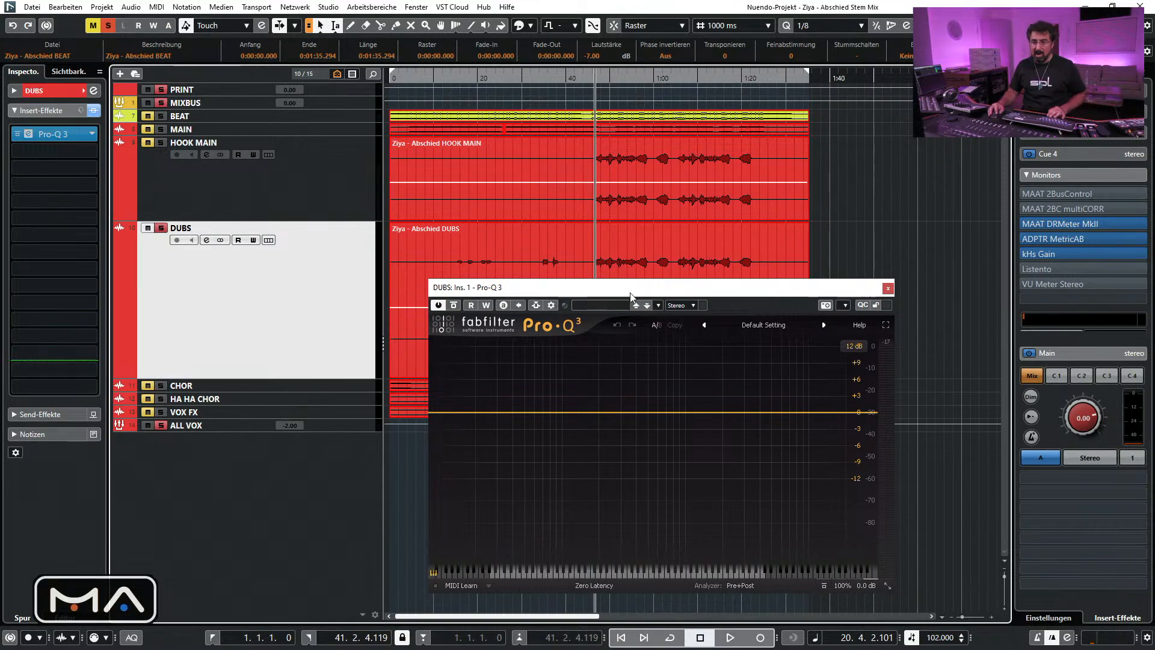
{"action": "left_click_drag", "start_coordinate": [629, 291], "coordinate": [551, 218]}
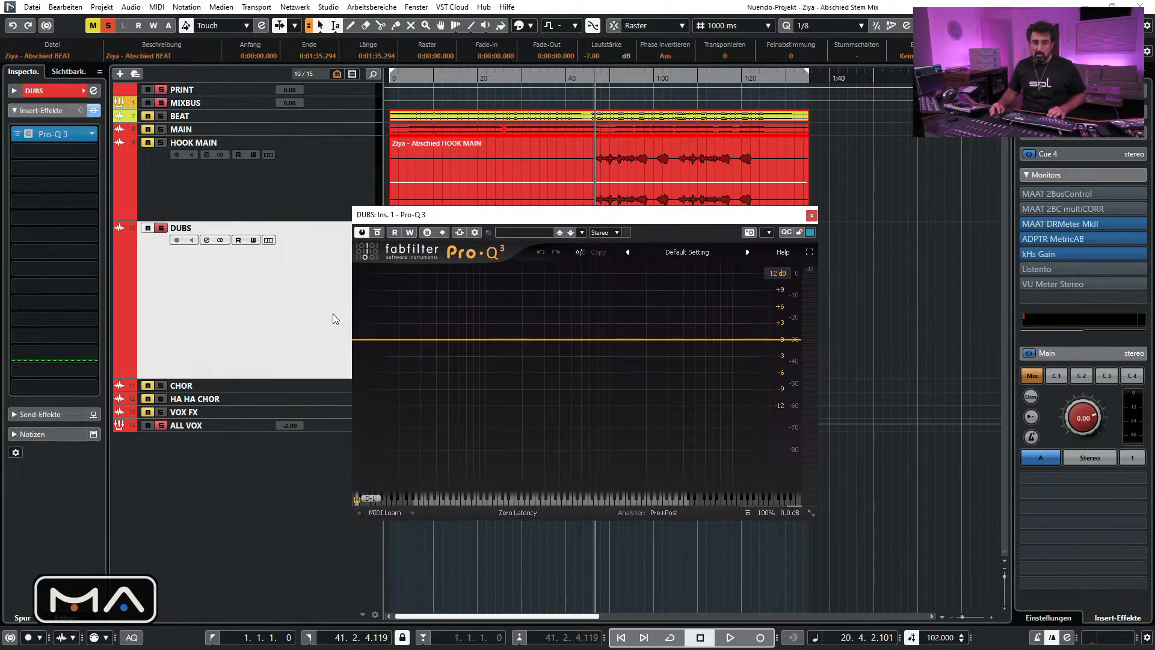
{"action": "key", "text": "space"}
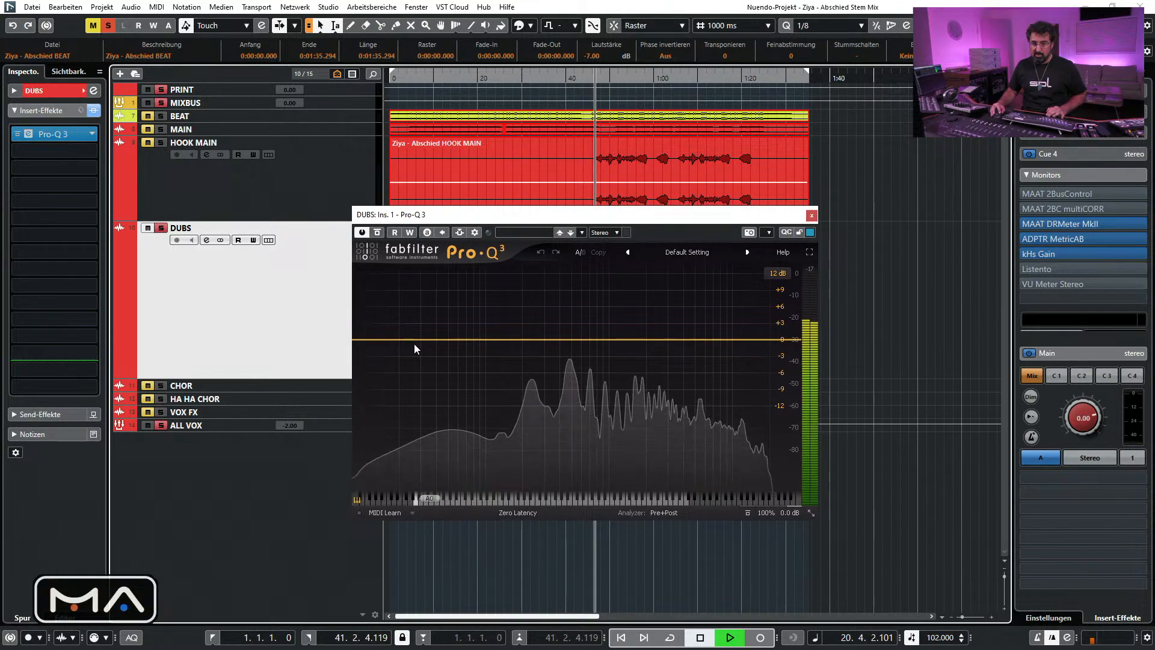
{"action": "left_click", "coordinate": [367, 340]}
{"action": "left_click_drag", "start_coordinate": [367, 340], "coordinate": [479, 346]}
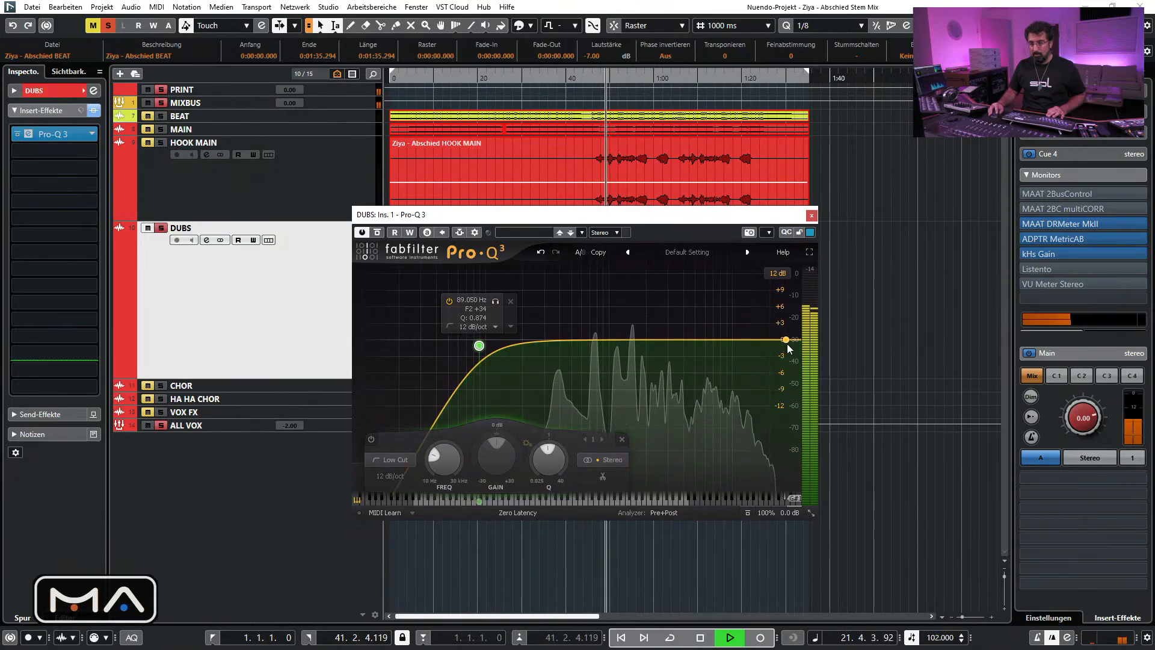
Add a gentle high-shelf cut to the DUBS Pro-Q 3 during playback, and stop playback
{"action": "left_click_drag", "start_coordinate": [787, 345], "coordinate": [676, 353]}
{"action": "key", "text": "space"}
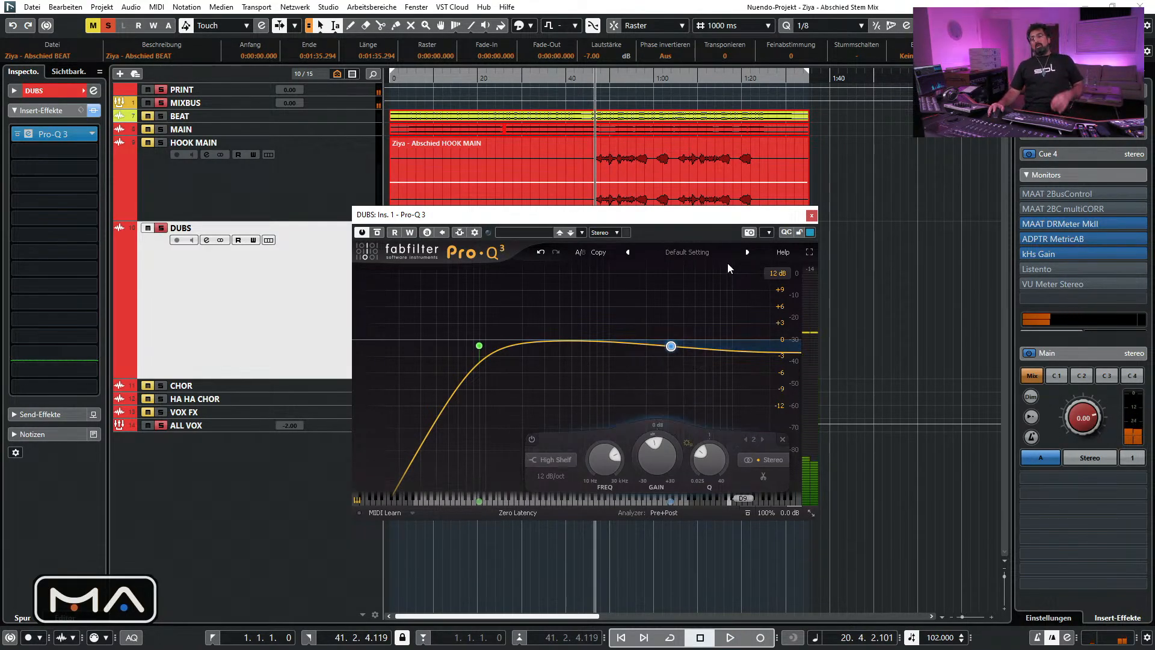
{"action": "mouse_move", "coordinate": [671, 347]}
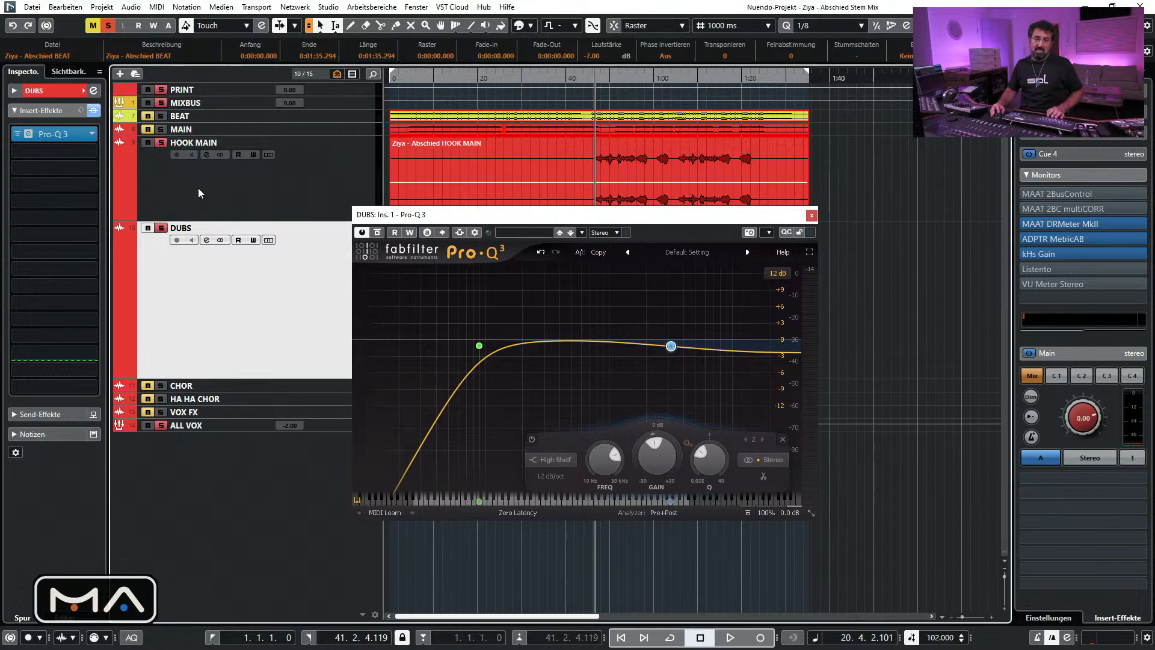
Compare the DUBS vocals during playback with Pro-Q 3 bypassed and active, and close the EQ window
{"action": "left_click", "coordinate": [253, 183]}
{"action": "left_click", "coordinate": [278, 253]}
{"action": "left_click", "coordinate": [281, 194]}
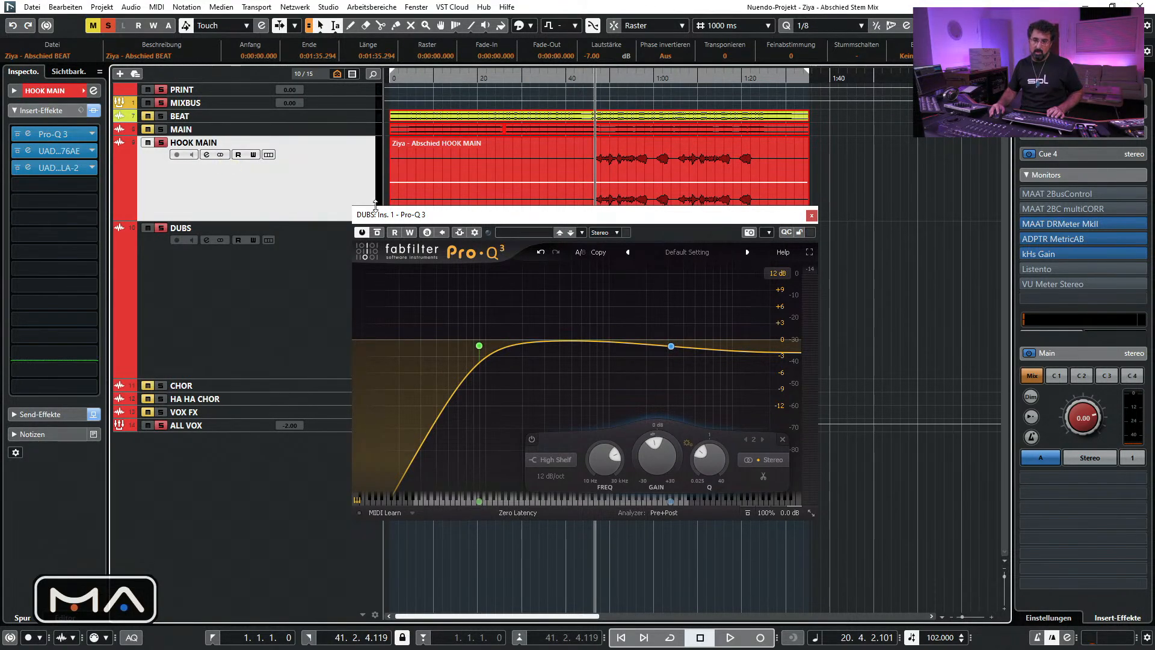
{"action": "key", "text": "space"}
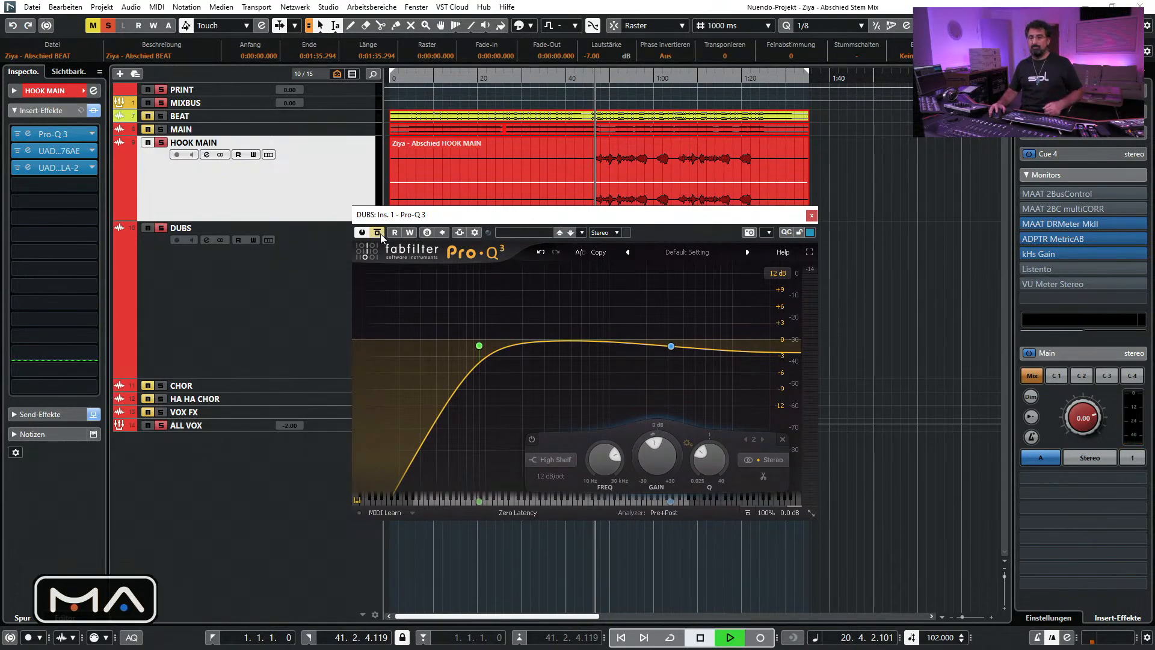
{"action": "left_click", "coordinate": [258, 291]}
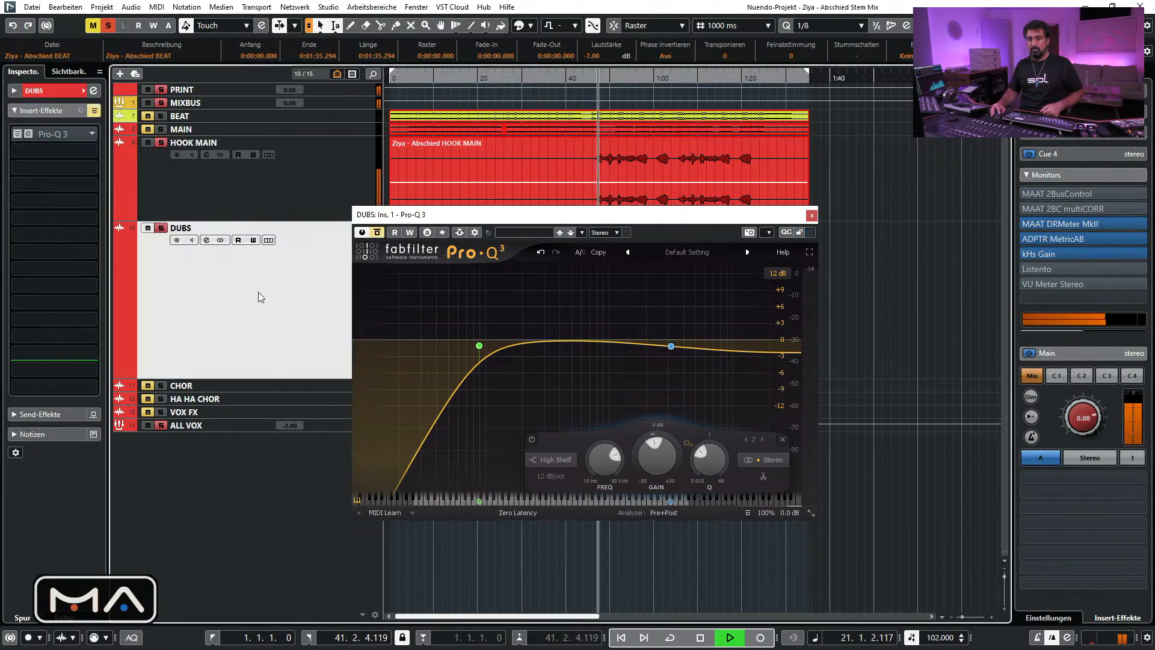
{"action": "left_click", "coordinate": [378, 234]}
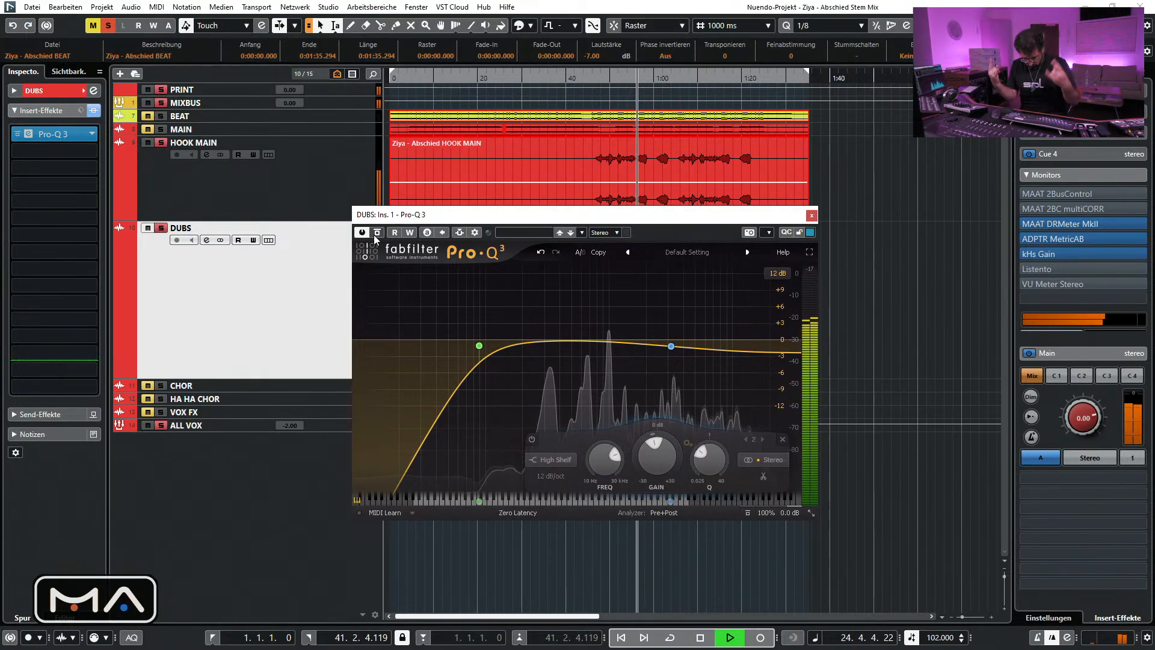
{"action": "key", "text": "space"}
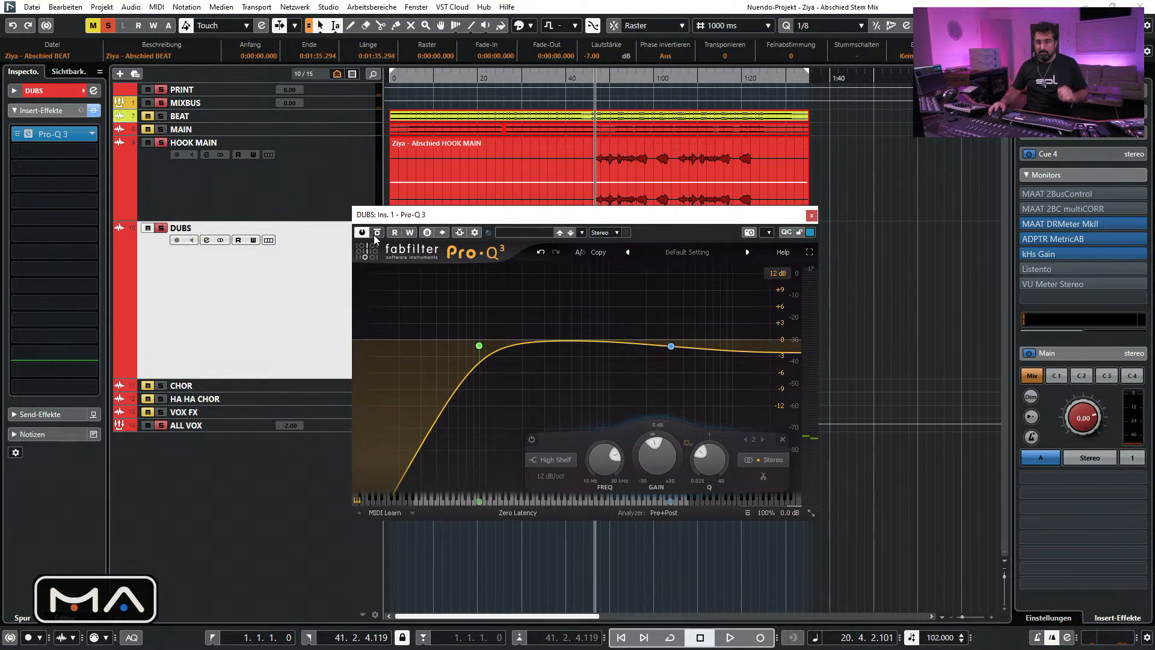
{"action": "left_click", "coordinate": [811, 215]}
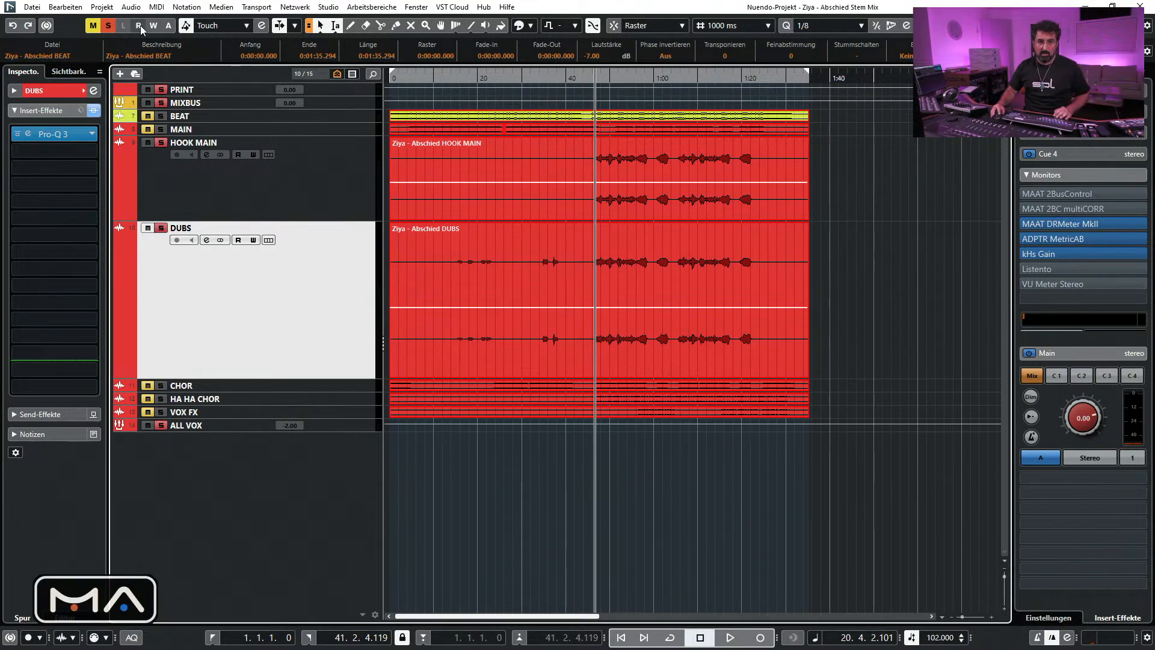
Clear the existing solos, enlarge the CHOR track, and listen to it soloed
{"action": "left_click", "coordinate": [109, 27]}
{"action": "left_click", "coordinate": [325, 391]}
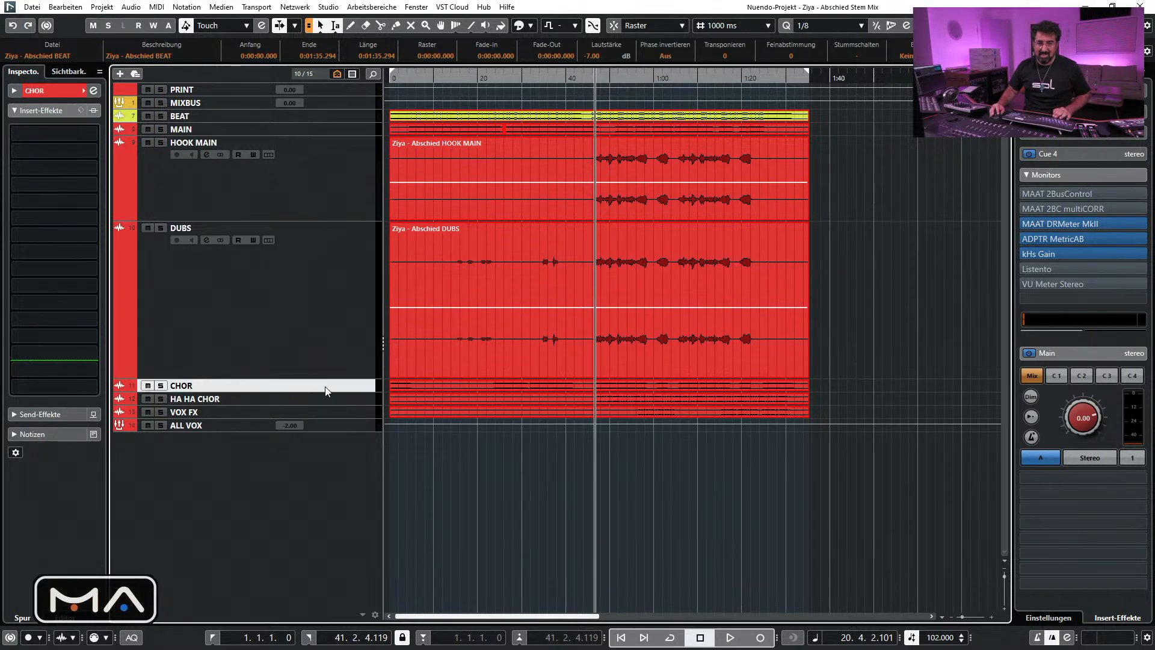
{"action": "left_click_drag", "start_coordinate": [336, 391], "coordinate": [337, 499]}
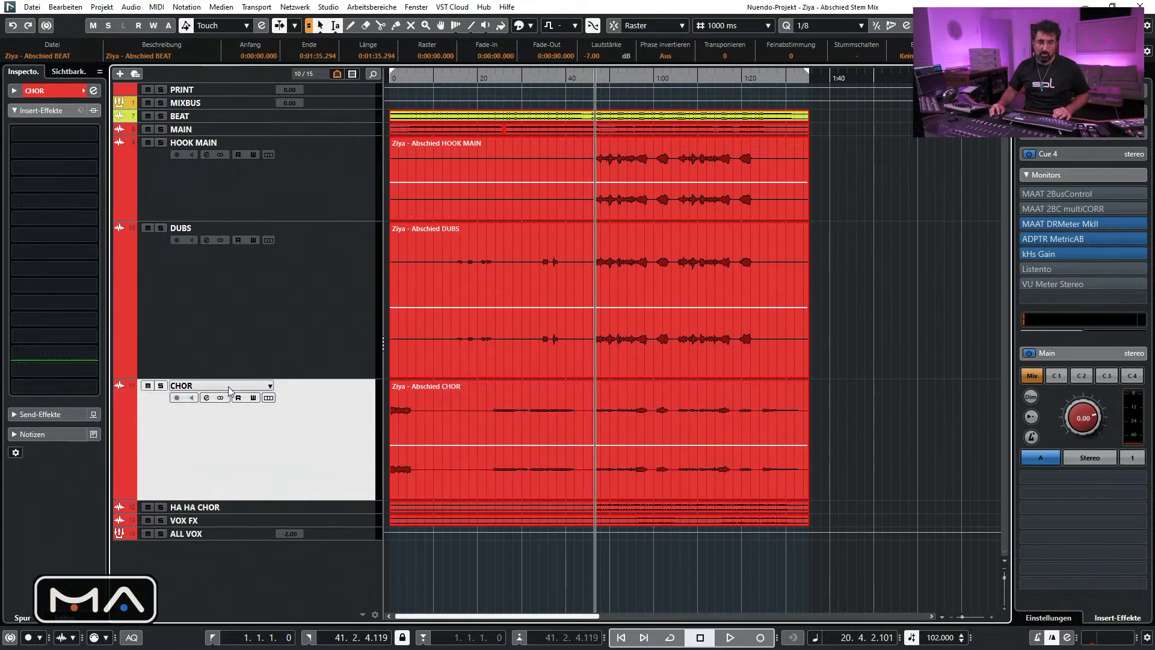
{"action": "key", "text": "s"}
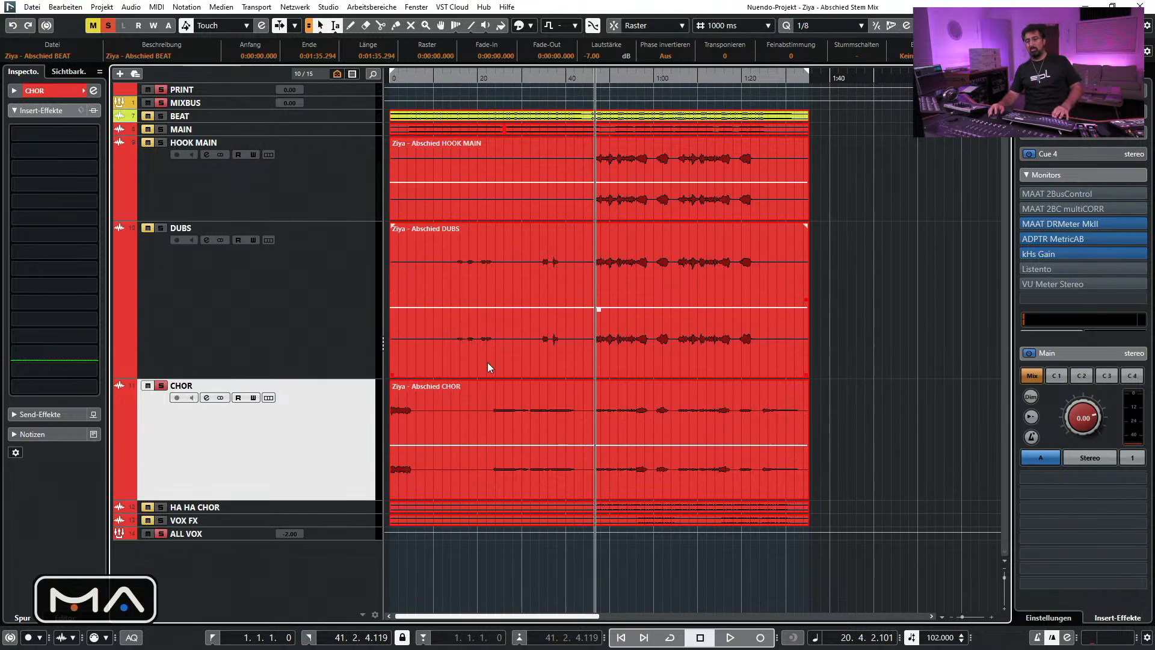
{"action": "key", "text": "space"}
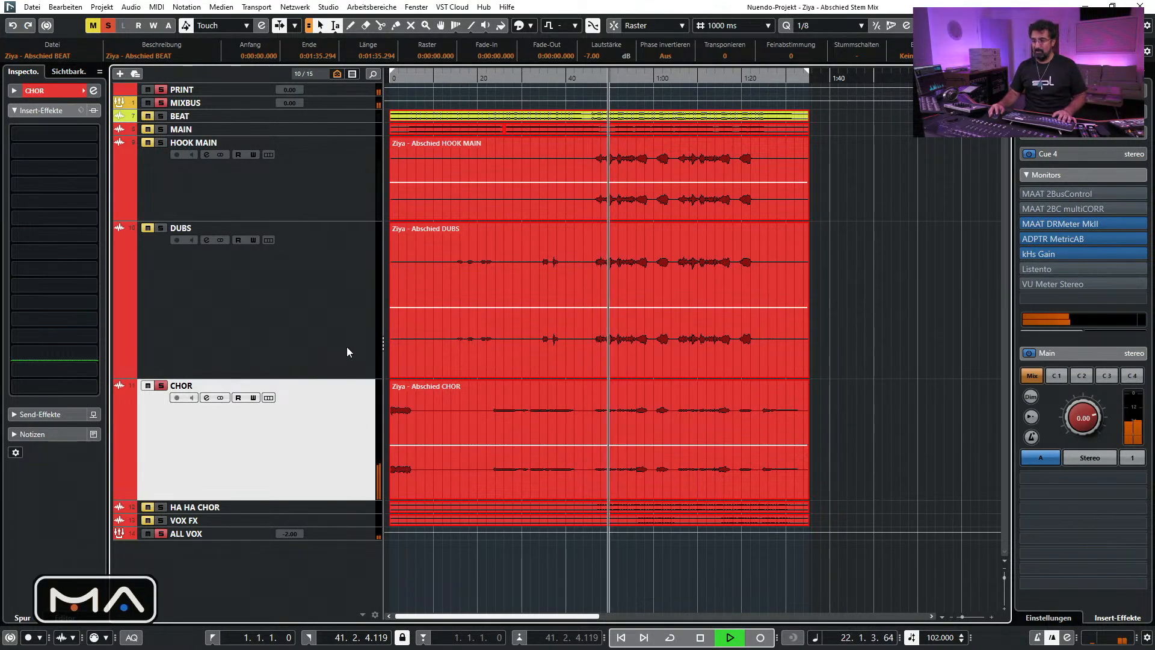
{"action": "key", "text": "space"}
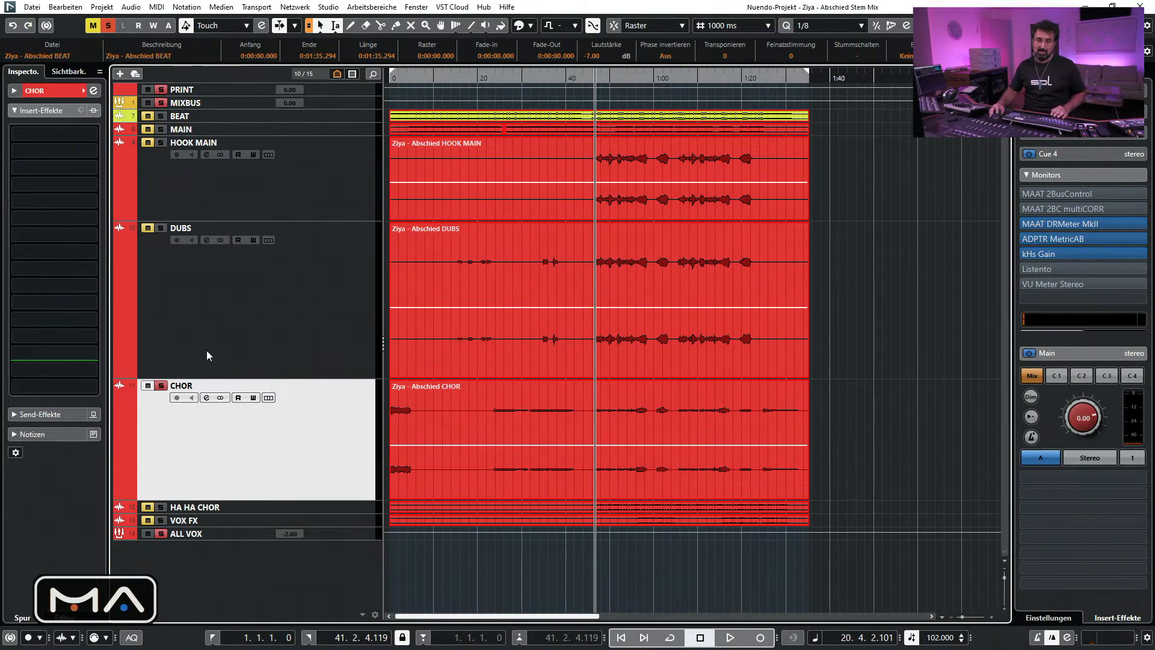
Insert Pro-Q 3 in the first insert slot of CHOR
{"action": "left_click", "coordinate": [91, 133]}
{"action": "type", "text": "fab"}
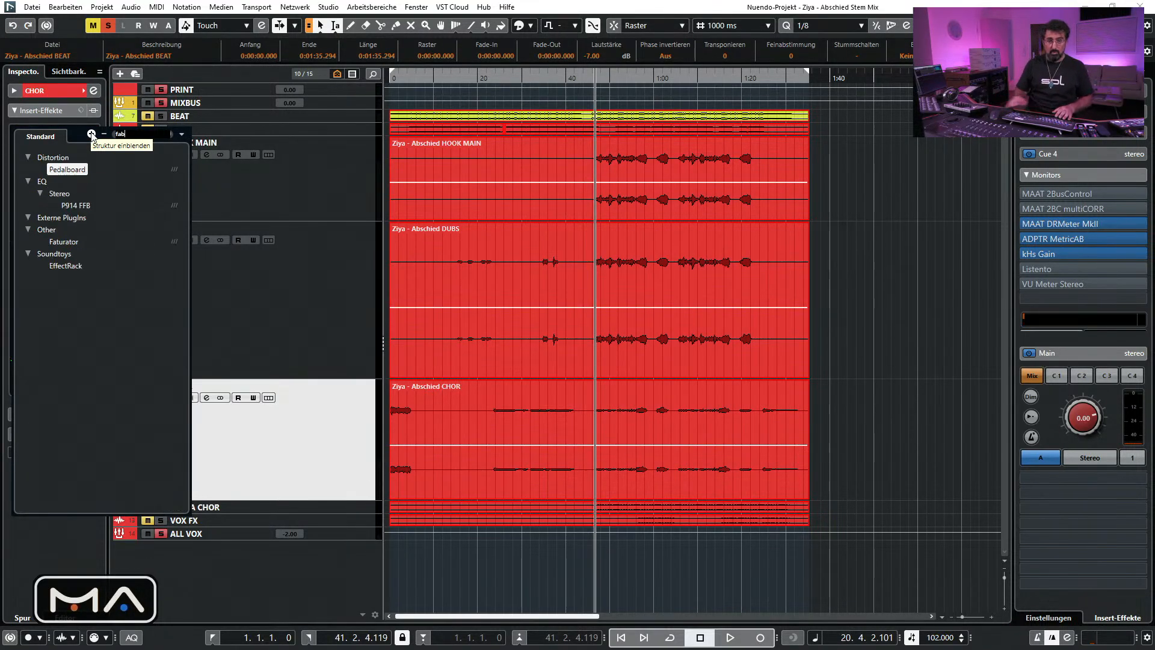
{"action": "key", "text": "BackSpace"}
{"action": "key", "text": "BackSpace"}
{"action": "key", "text": "BackSpace"}
{"action": "type", "text": "pro"}
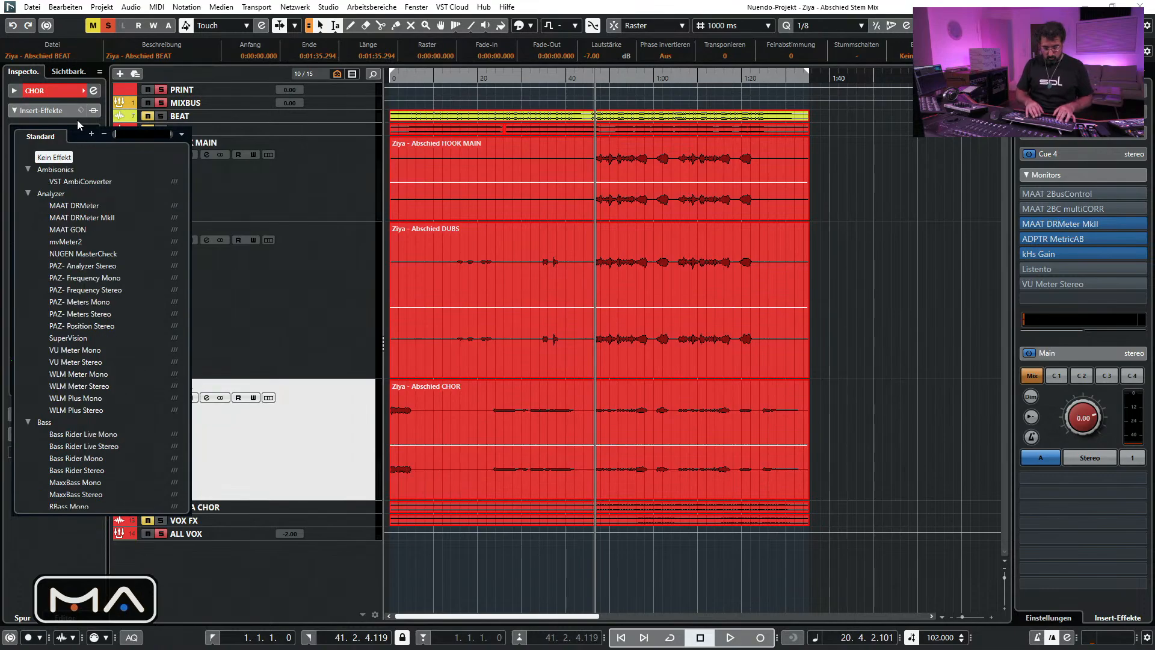
{"action": "left_click", "coordinate": [62, 265]}
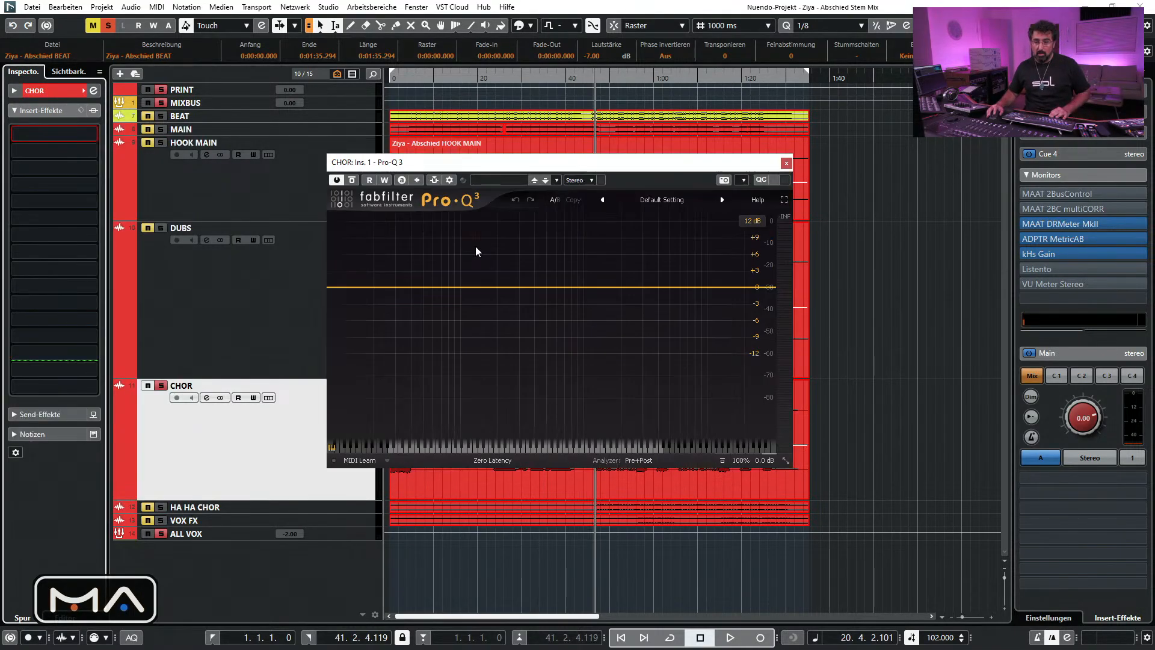
Shape CHOR during playback with a low cut, a 12 dB/oct high cut at about 6.3 kHz, and a bell cut of about 5.7 dB near 793 Hz
{"action": "left_click_drag", "start_coordinate": [451, 292], "coordinate": [598, 296]}
{"action": "key", "text": "space"}
{"action": "left_click_drag", "start_coordinate": [878, 292], "coordinate": [790, 295]}
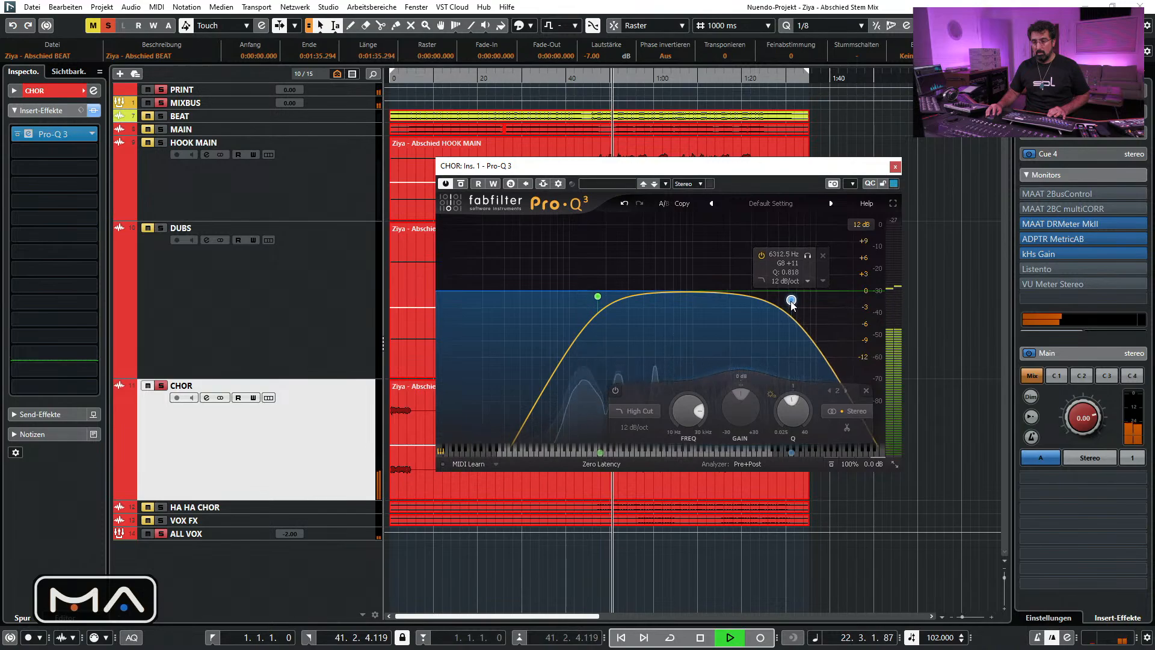
{"action": "mouse_move", "coordinate": [677, 292]}
{"action": "left_mouse_down"}
{"action": "mouse_move", "coordinate": [688, 186]}
{"action": "mouse_move", "coordinate": [681, 298]}
{"action": "left_mouse_up"}
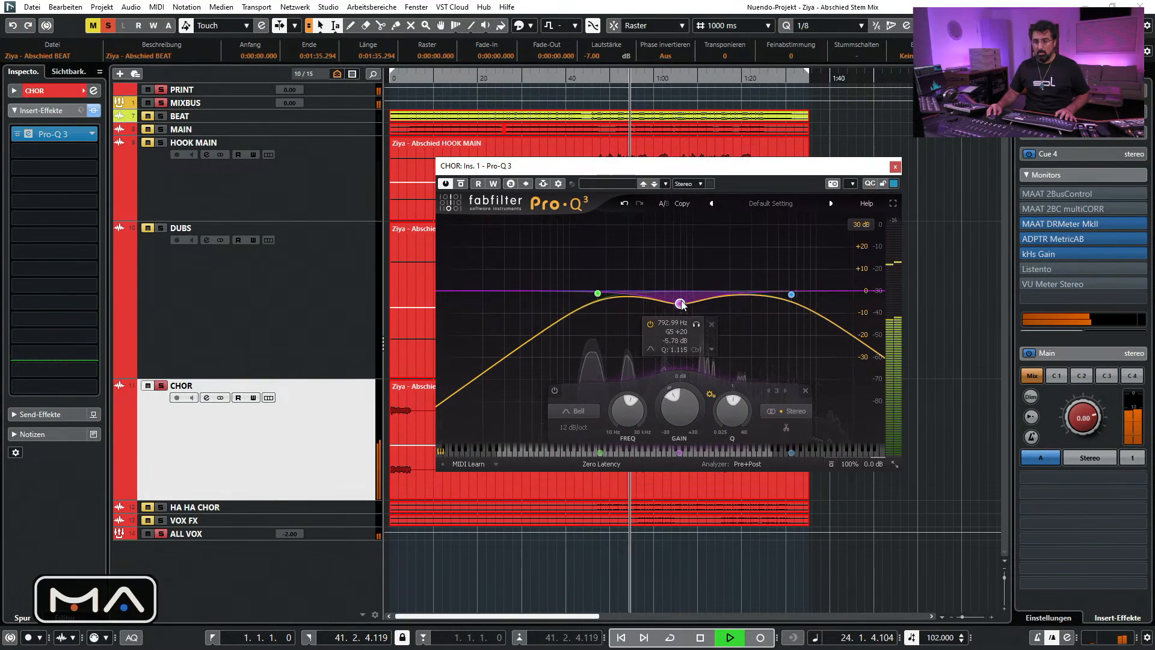
{"action": "left_click", "coordinate": [896, 167]}
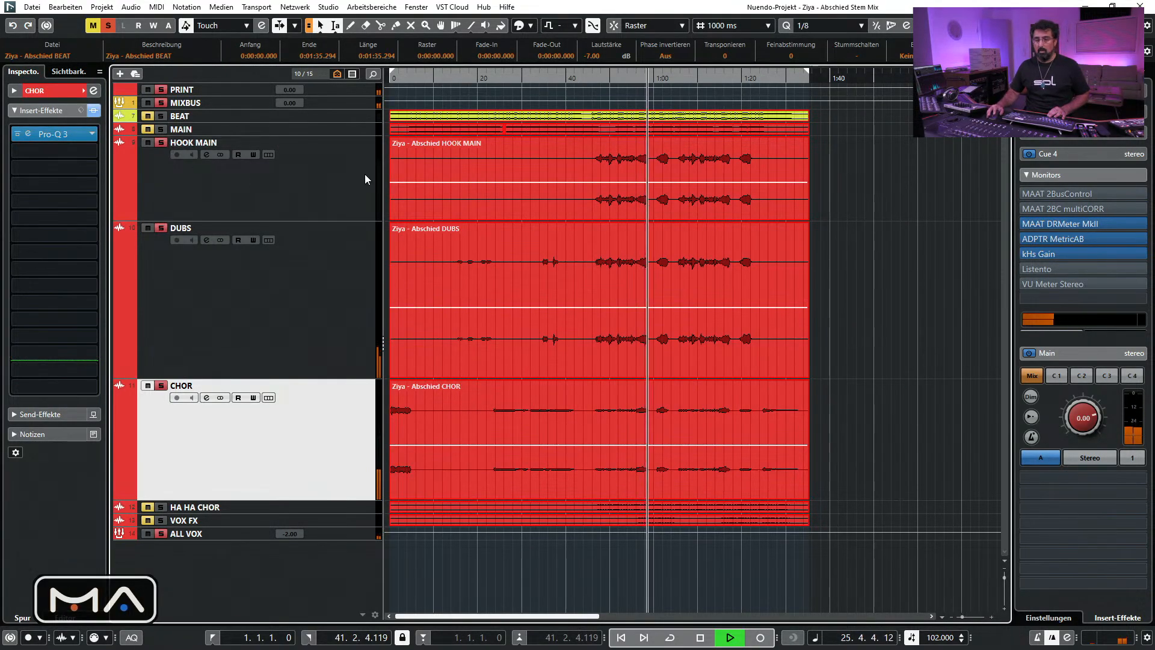
Lower the CHOR volume to about -1.17 dB during playback and check the HOOK MAIN and DUBS channel settings
{"action": "left_click", "coordinate": [48, 90]}
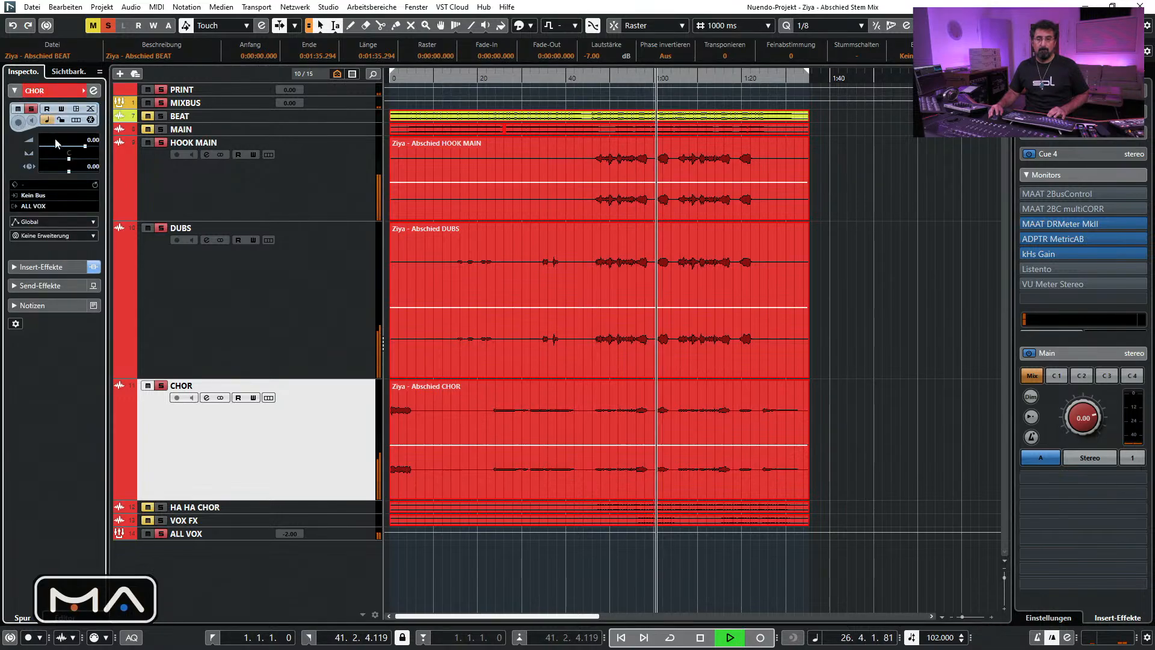
{"action": "left_click_drag", "start_coordinate": [86, 151], "coordinate": [84, 150]}
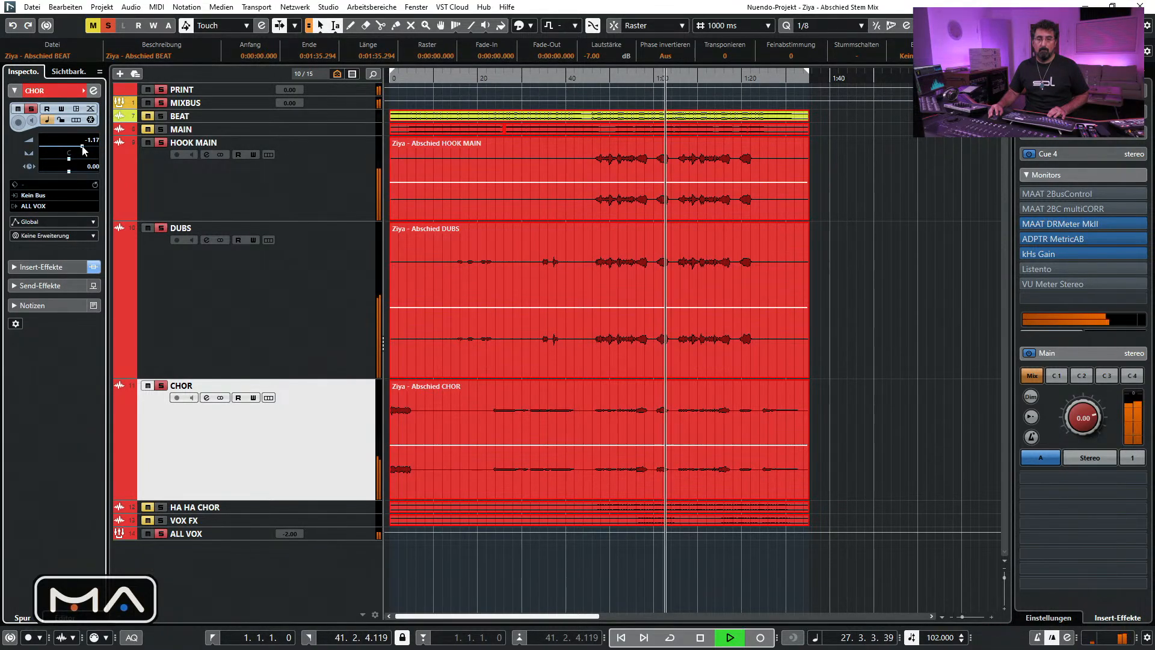
{"action": "left_click", "coordinate": [319, 204]}
{"action": "left_click", "coordinate": [254, 285]}
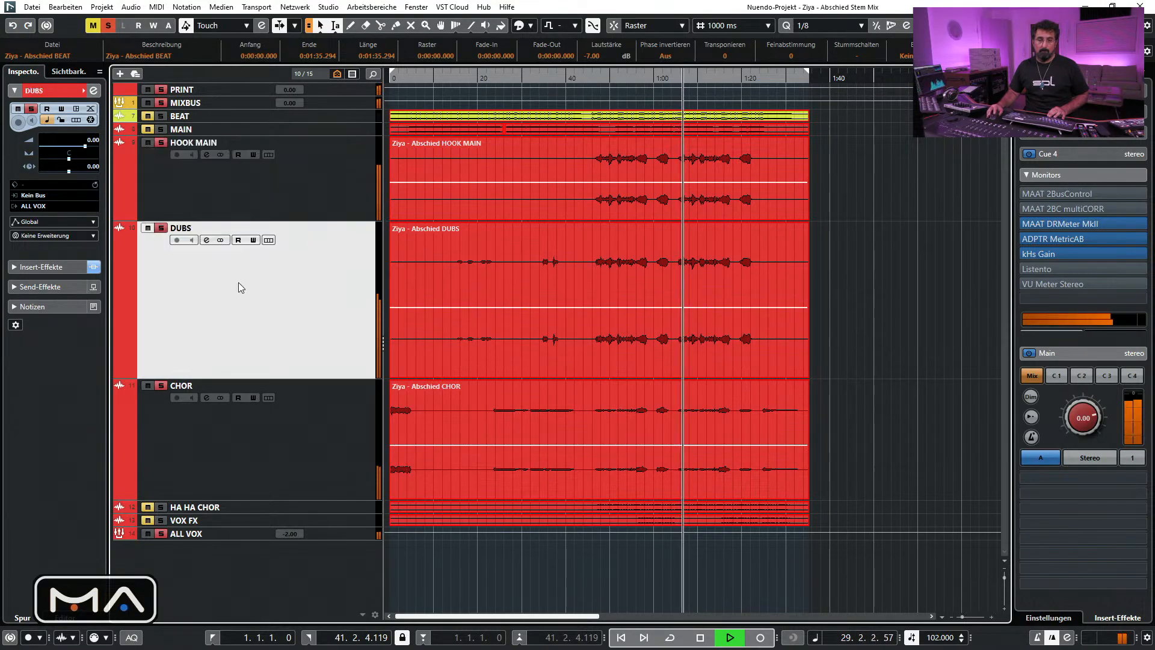
Reduce the BRICASTI send to -27.0 dB on HOOK MAIN and -22.4 dB on MAIN, and stop playback
{"action": "left_click", "coordinate": [260, 196]}
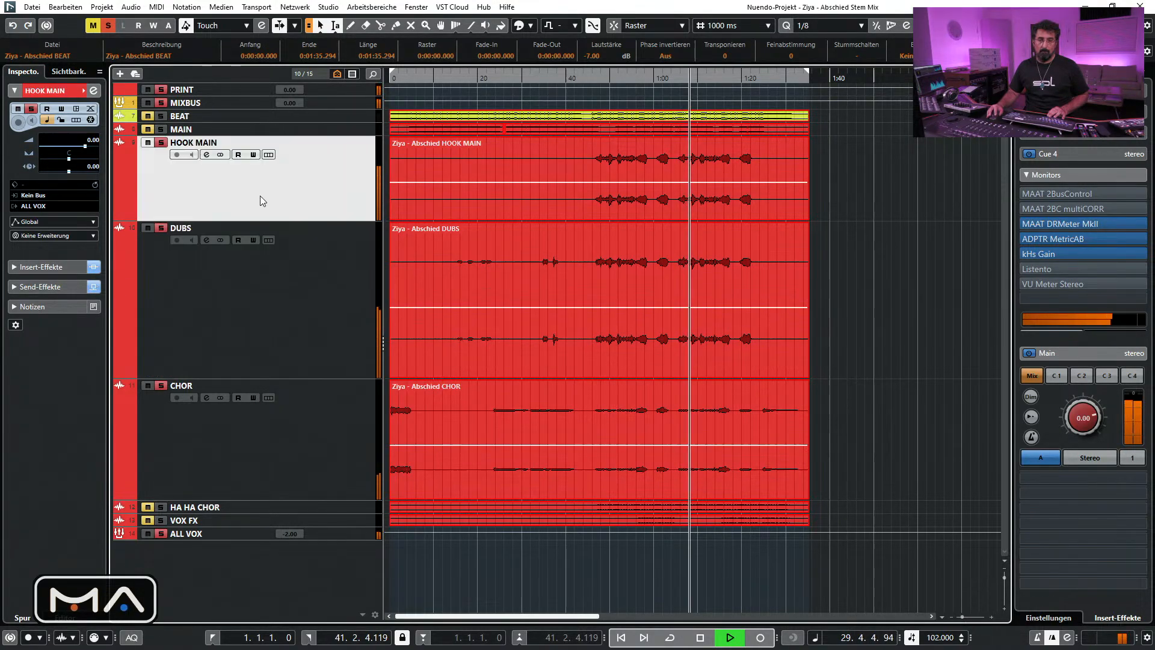
{"action": "left_click", "coordinate": [45, 279]}
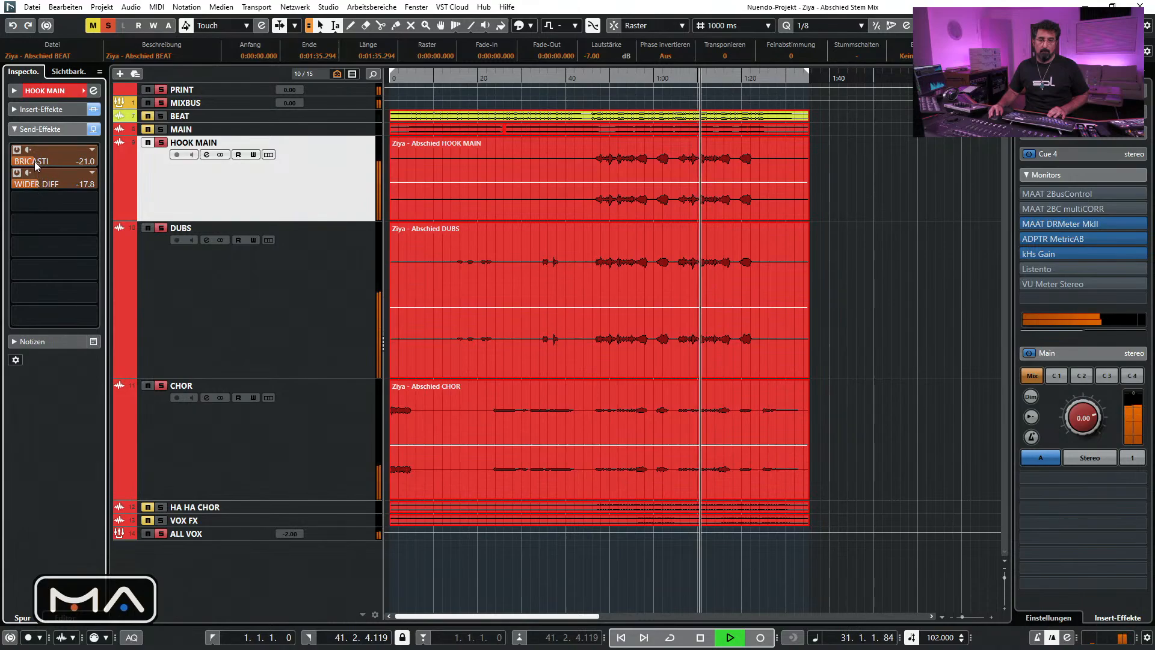
{"action": "left_click_drag", "start_coordinate": [34, 161], "coordinate": [25, 162]}
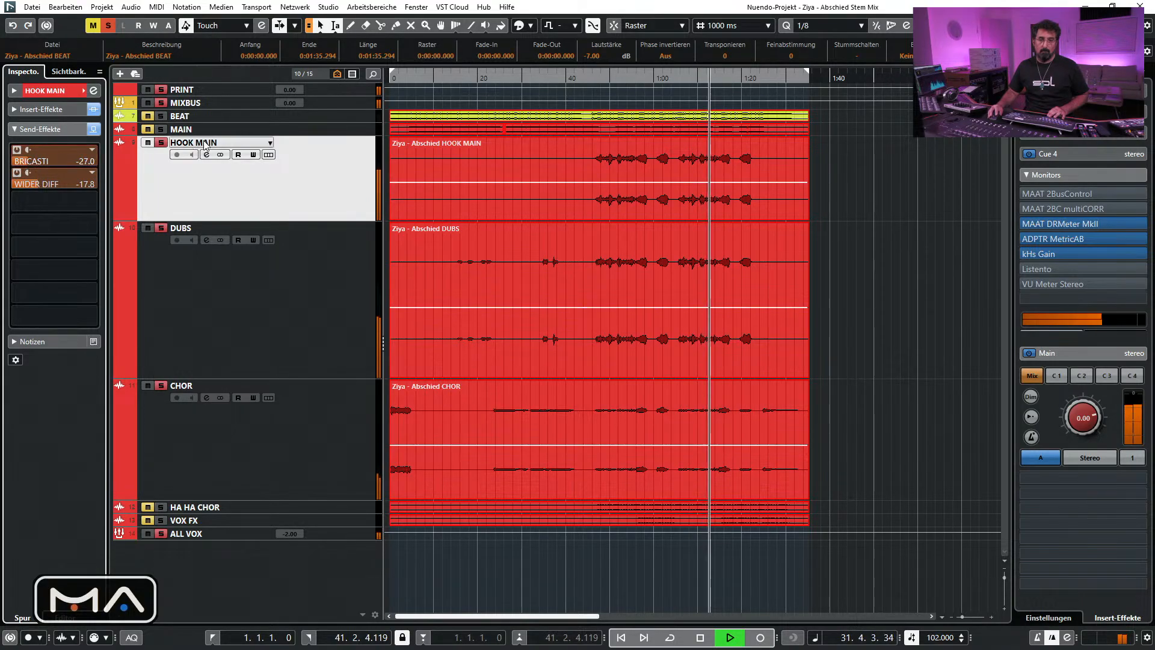
{"action": "left_click", "coordinate": [222, 132]}
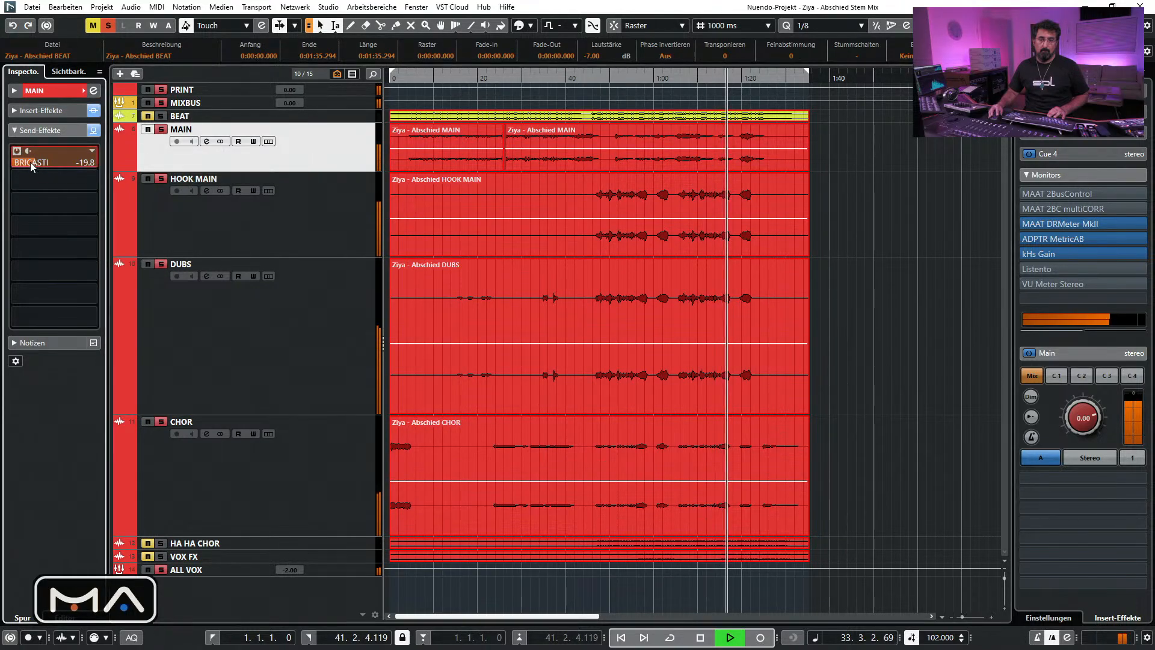
{"action": "left_click_drag", "start_coordinate": [31, 161], "coordinate": [27, 169]}
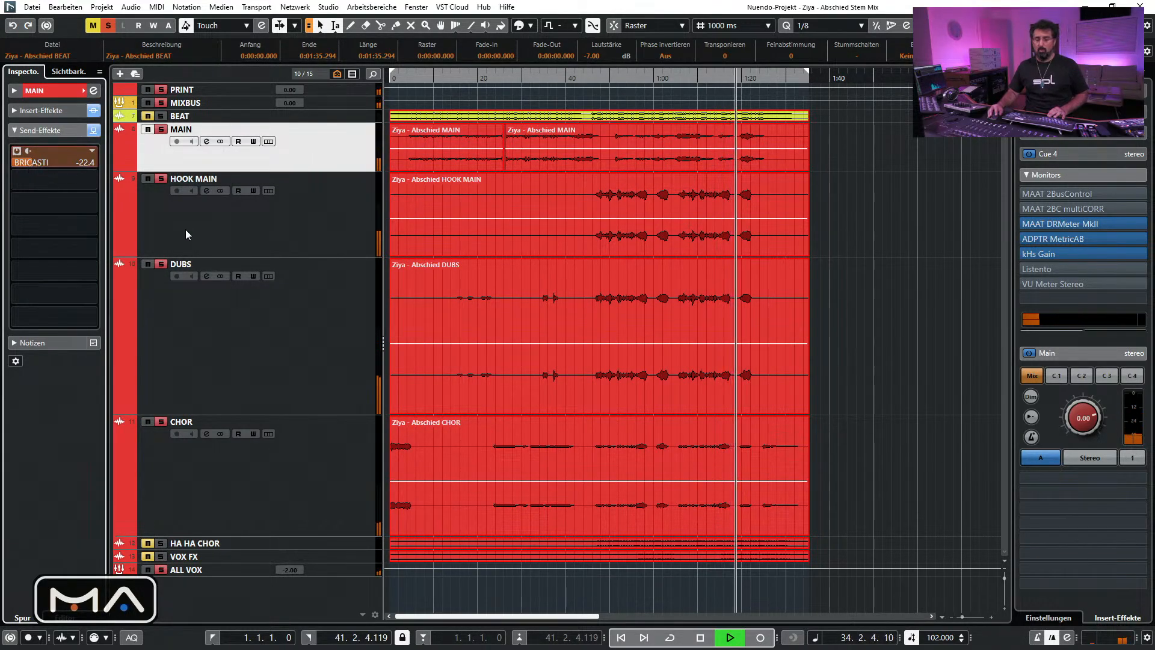
{"action": "key", "text": "space"}
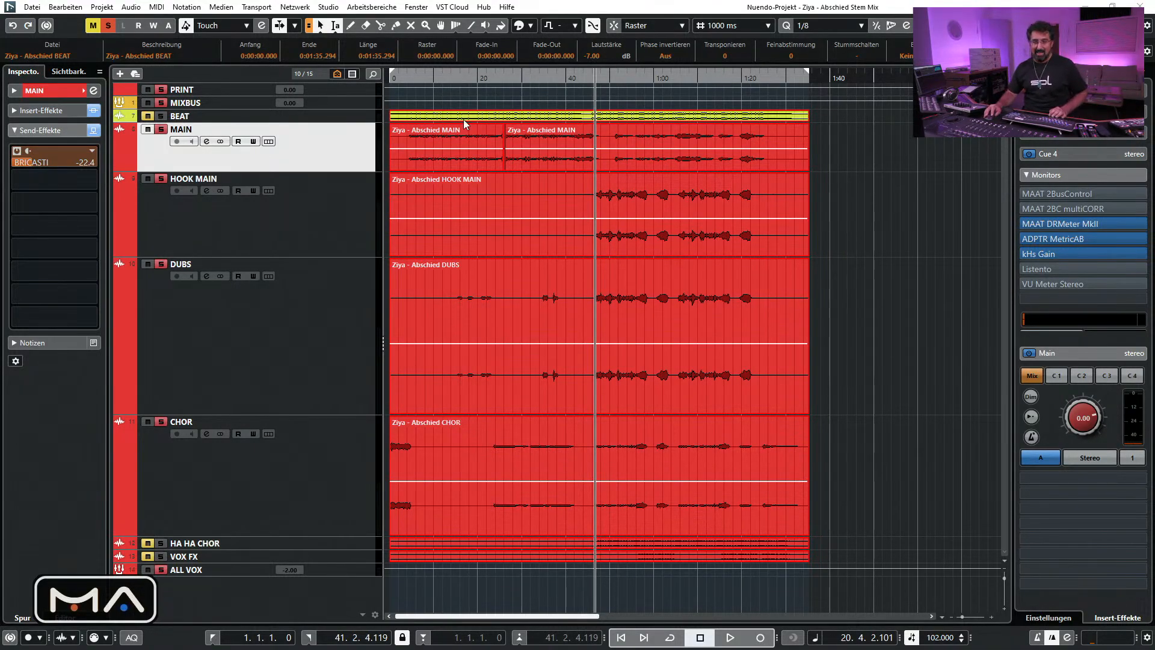
Reset all tracks to a uniform compact height and clear every solo and mute
{"action": "left_click", "coordinate": [310, 475]}
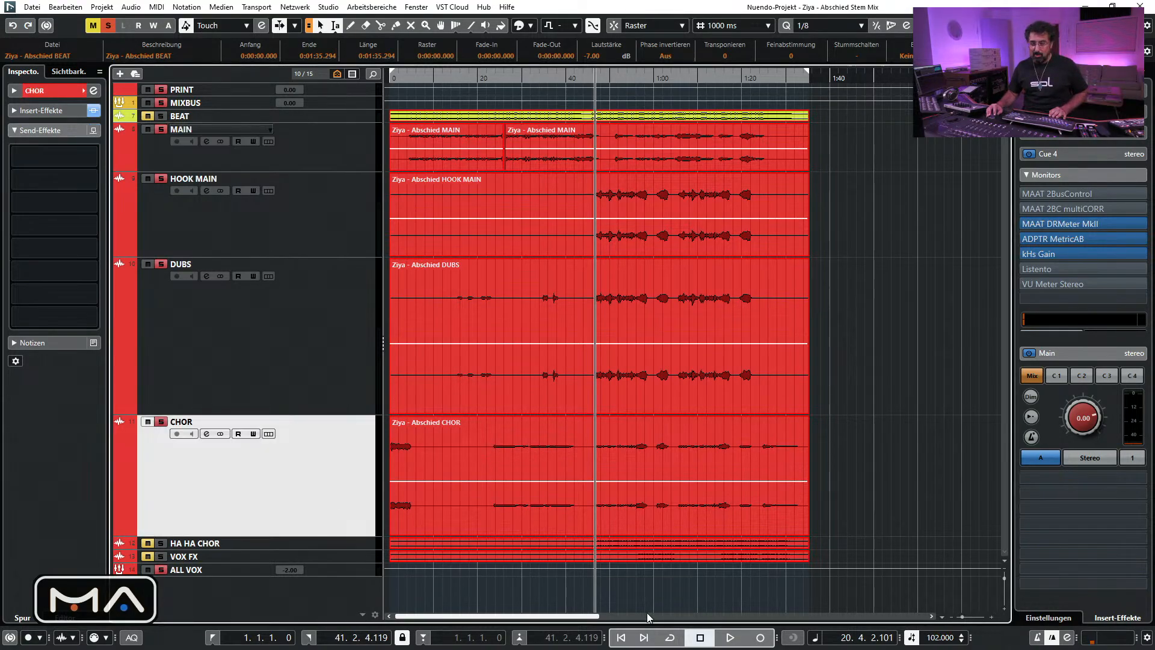
{"action": "left_click", "coordinate": [1006, 565]}
{"action": "left_click", "coordinate": [1037, 437]}
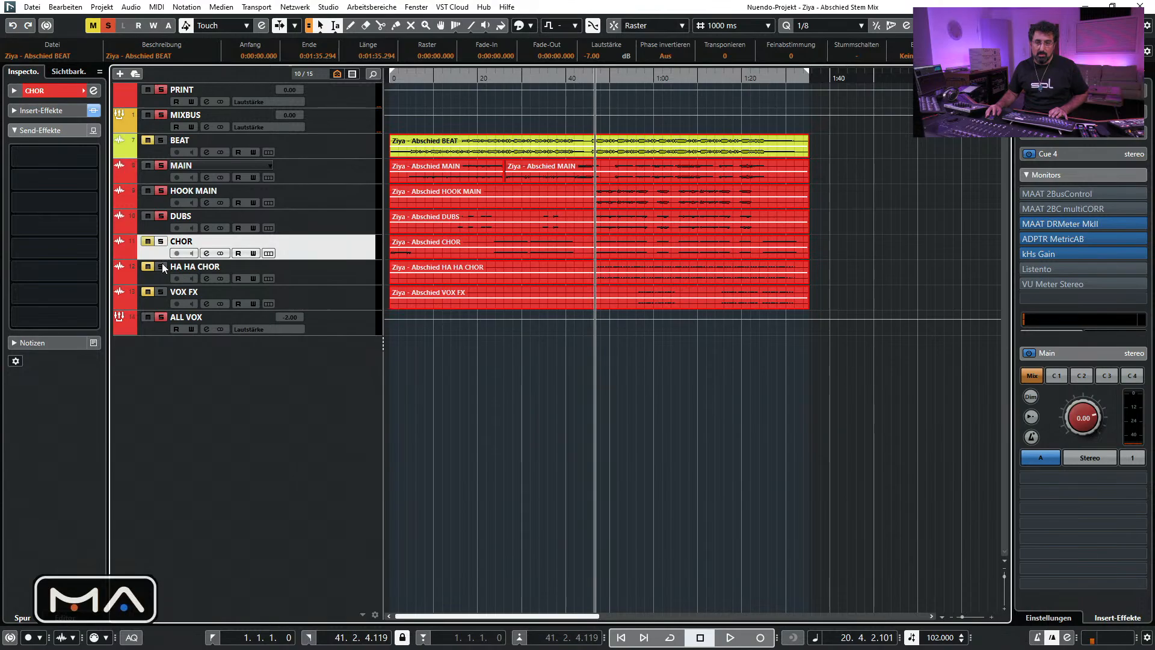
{"action": "left_click", "coordinate": [108, 26]}
{"action": "left_click", "coordinate": [93, 25]}
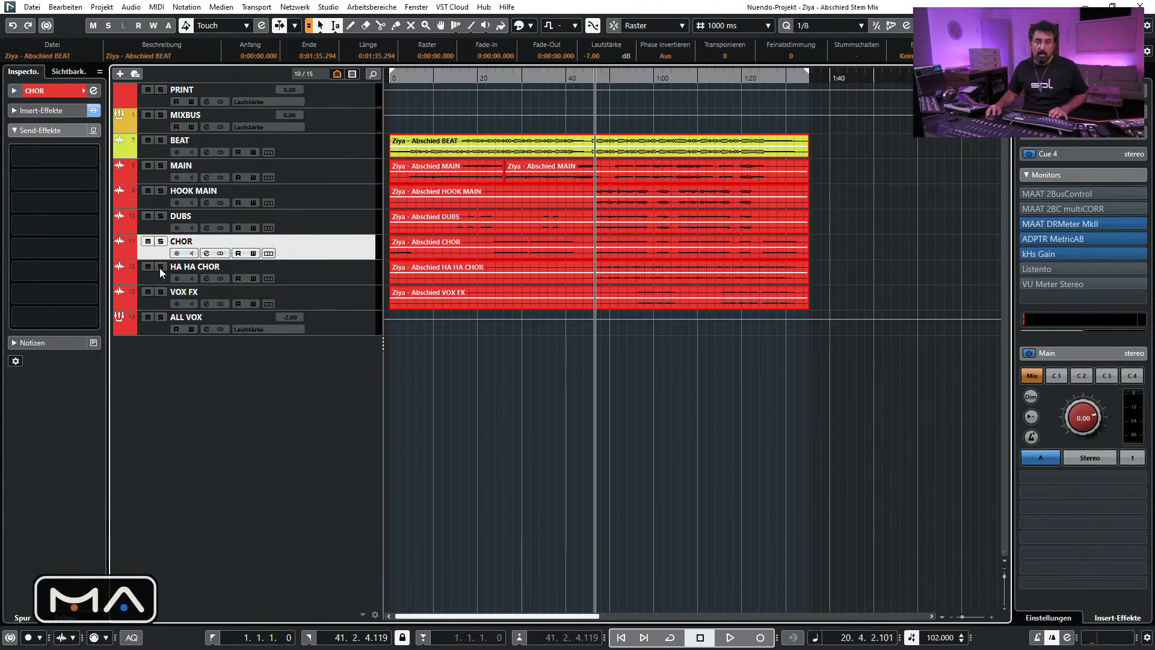
Solo and select HA HA CHOR, and play it back to listen to it alone
{"action": "left_click", "coordinate": [160, 266]}
{"action": "left_click", "coordinate": [320, 279]}
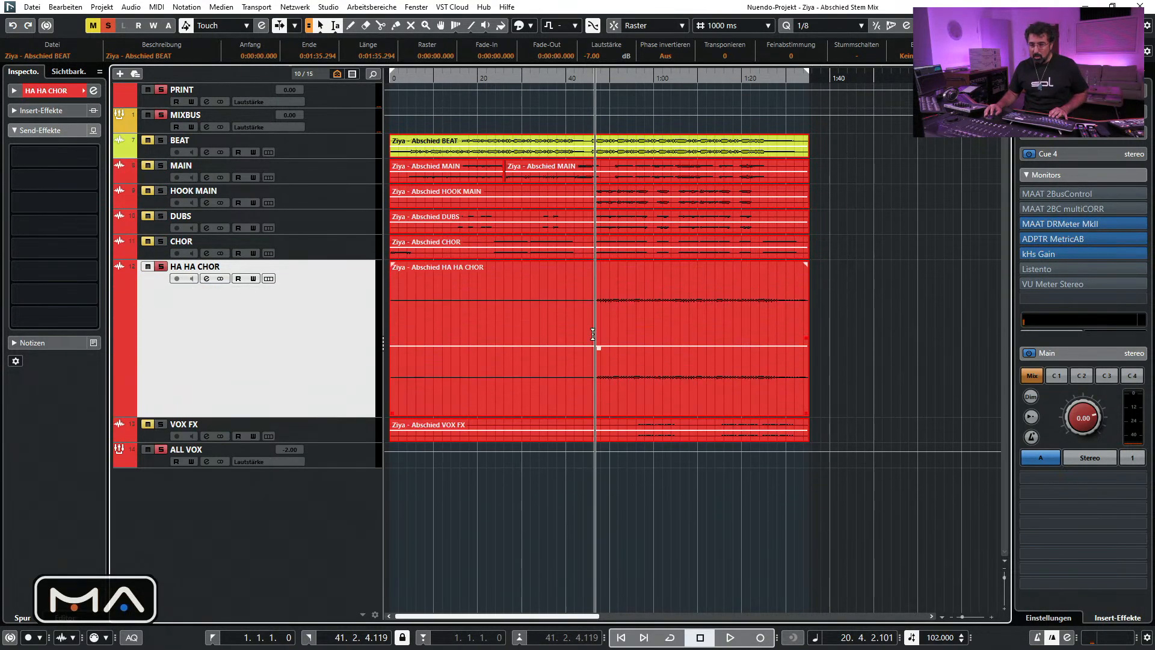
{"action": "key", "text": "space"}
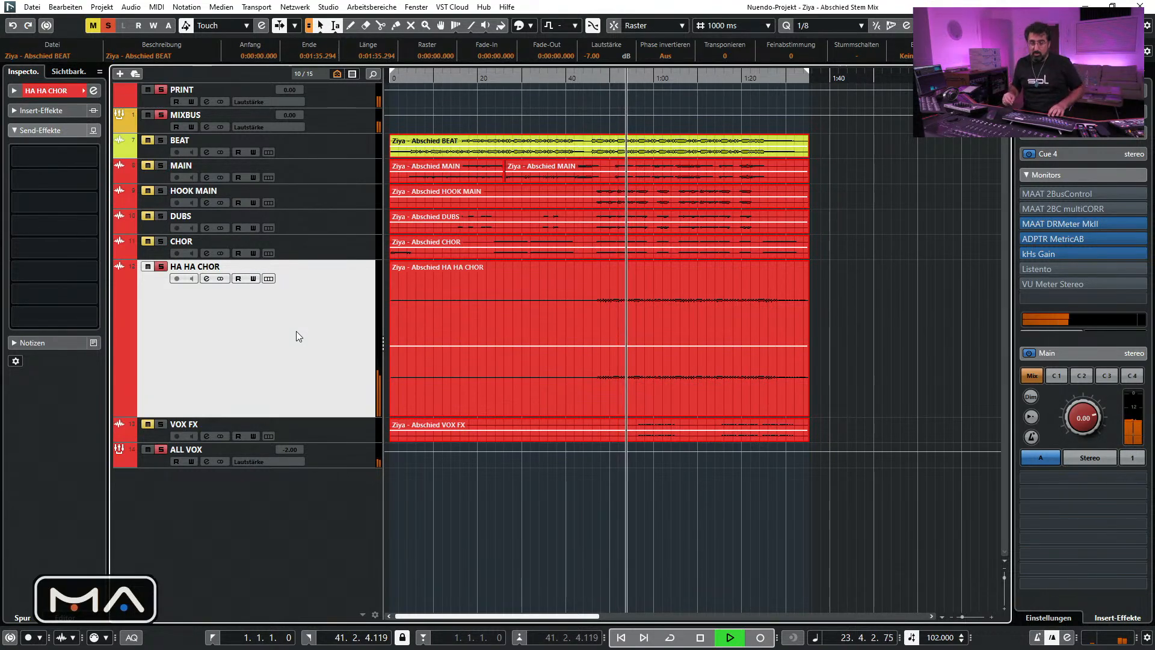
{"action": "key", "text": "space"}
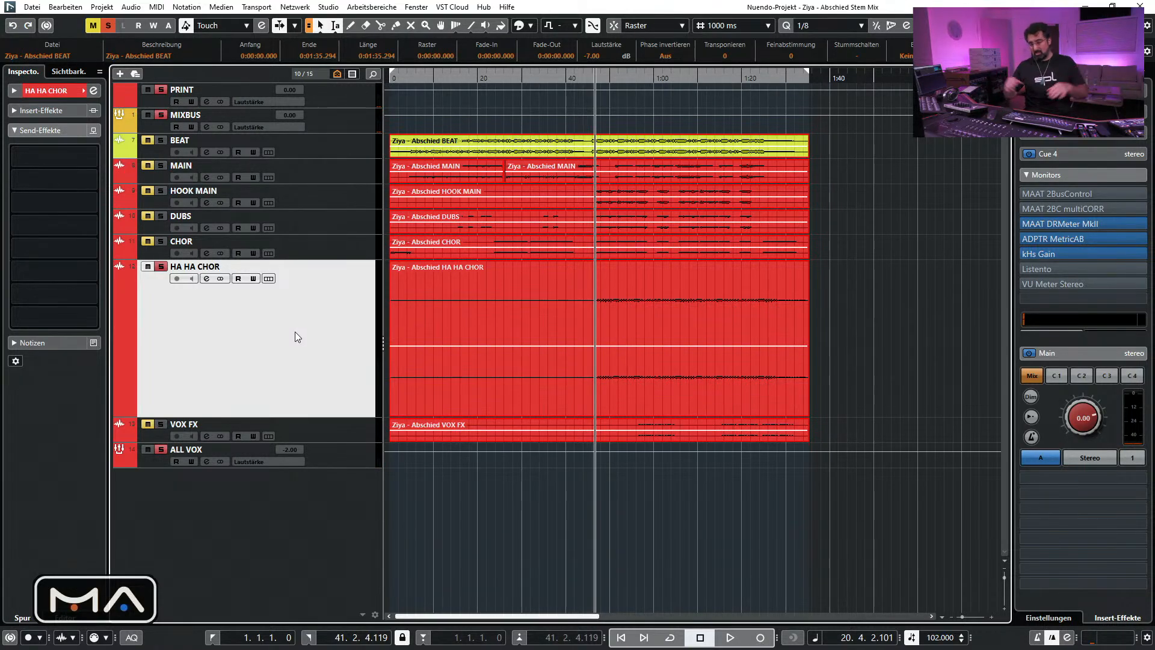
Insert the Pro-Q 3 equalizer in the first insert slot of HA HA CHOR
{"action": "left_click", "coordinate": [94, 155]}
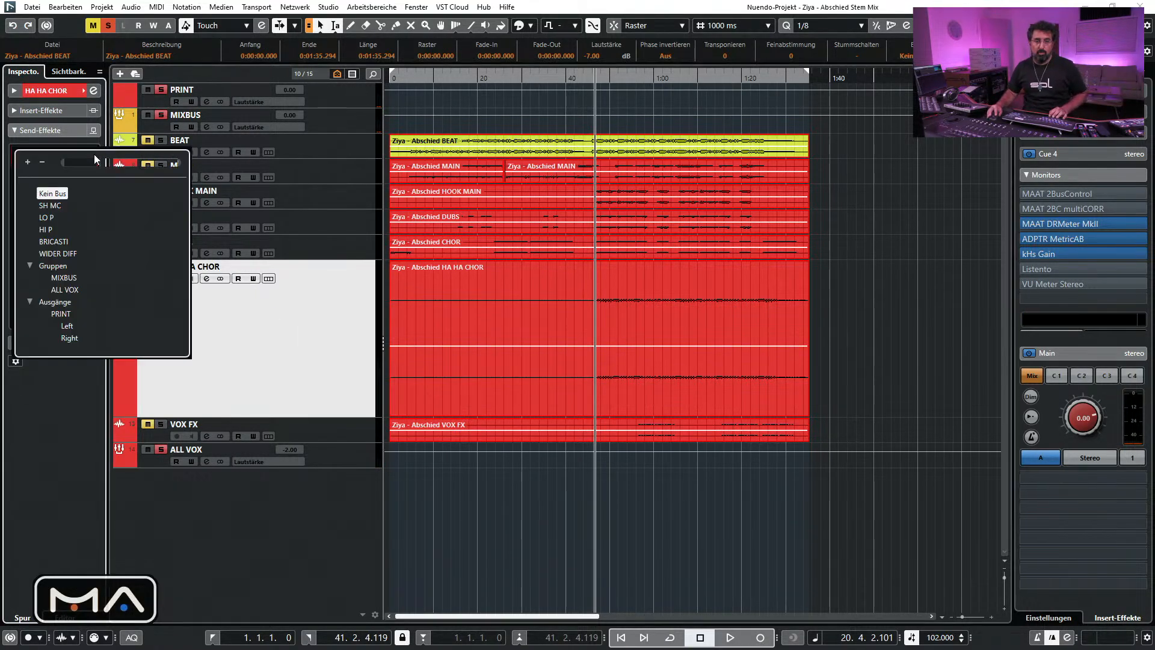
{"action": "left_click", "coordinate": [70, 117]}
{"action": "left_click", "coordinate": [69, 119]}
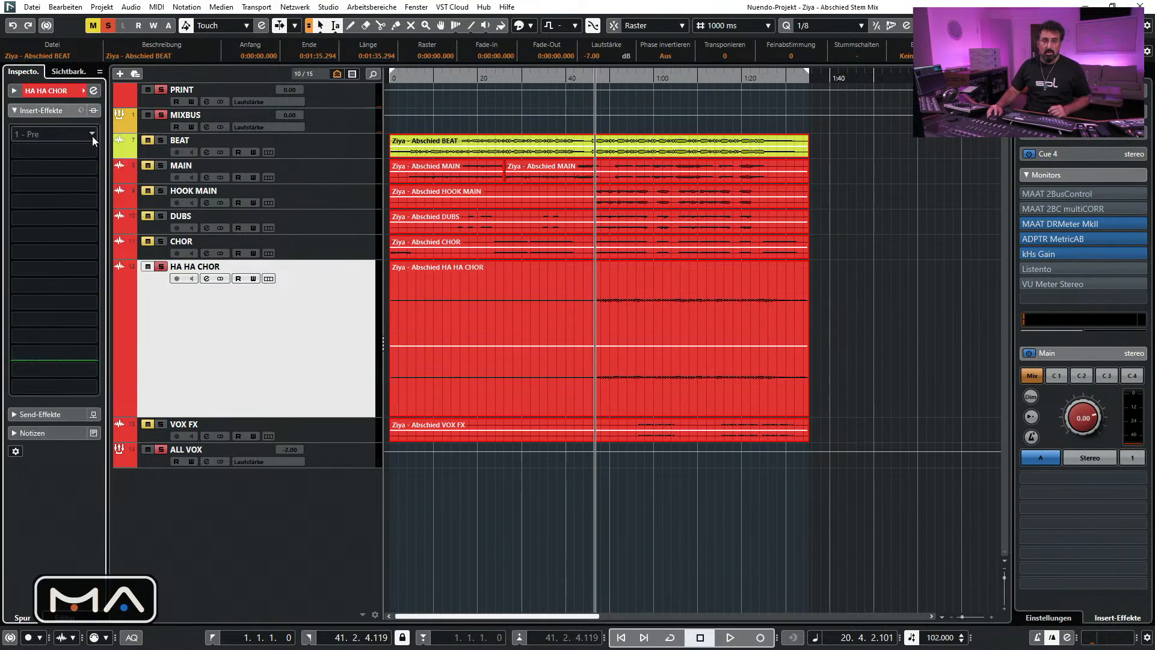
{"action": "left_click", "coordinate": [92, 134]}
{"action": "type", "text": "fan"}
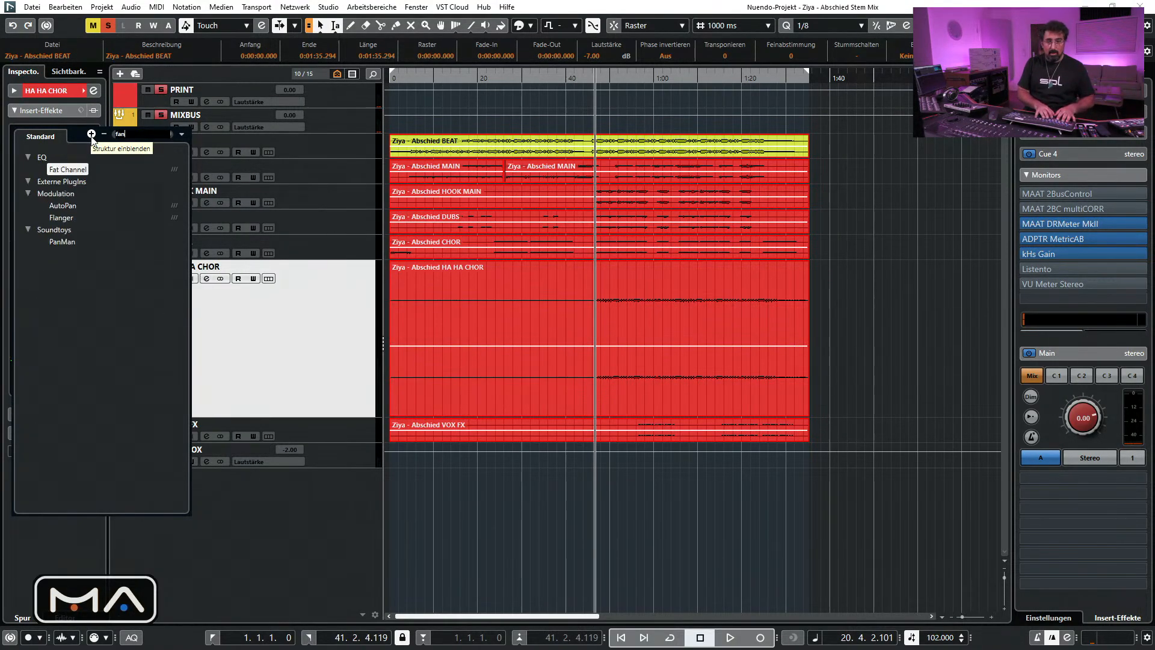
{"action": "key", "text": "BackSpace"}
{"action": "type", "text": "b"}
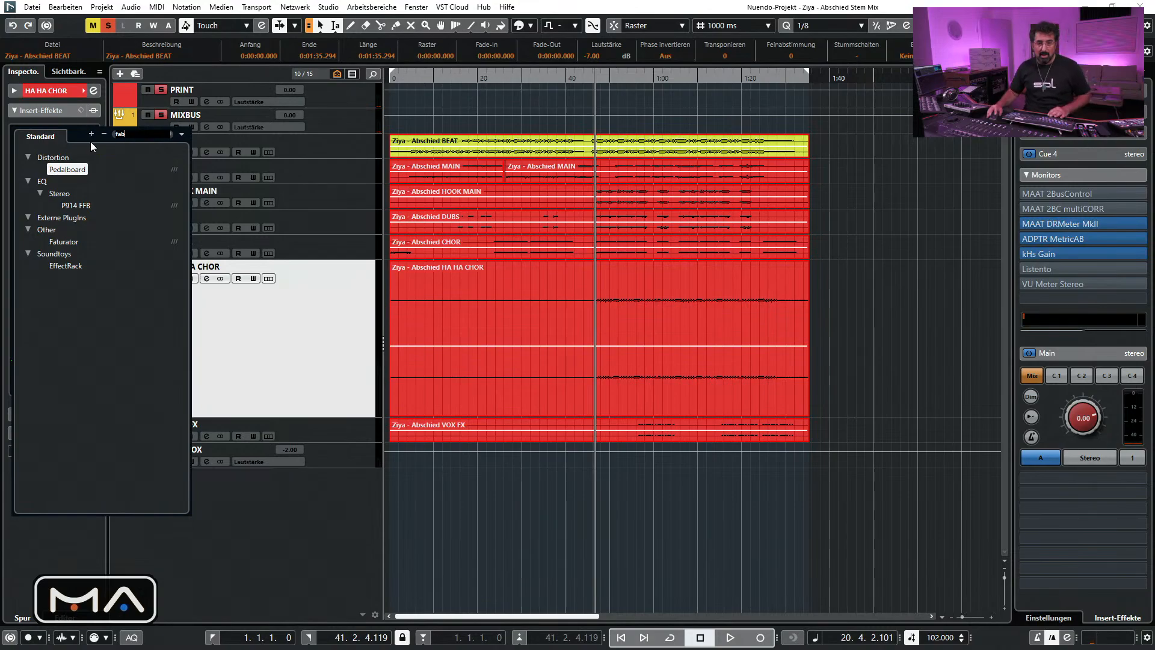
{"action": "key", "text": "BackSpace"}
{"action": "key", "text": "BackSpace"}
{"action": "key", "text": "BackSpace"}
{"action": "type", "text": "pro"}
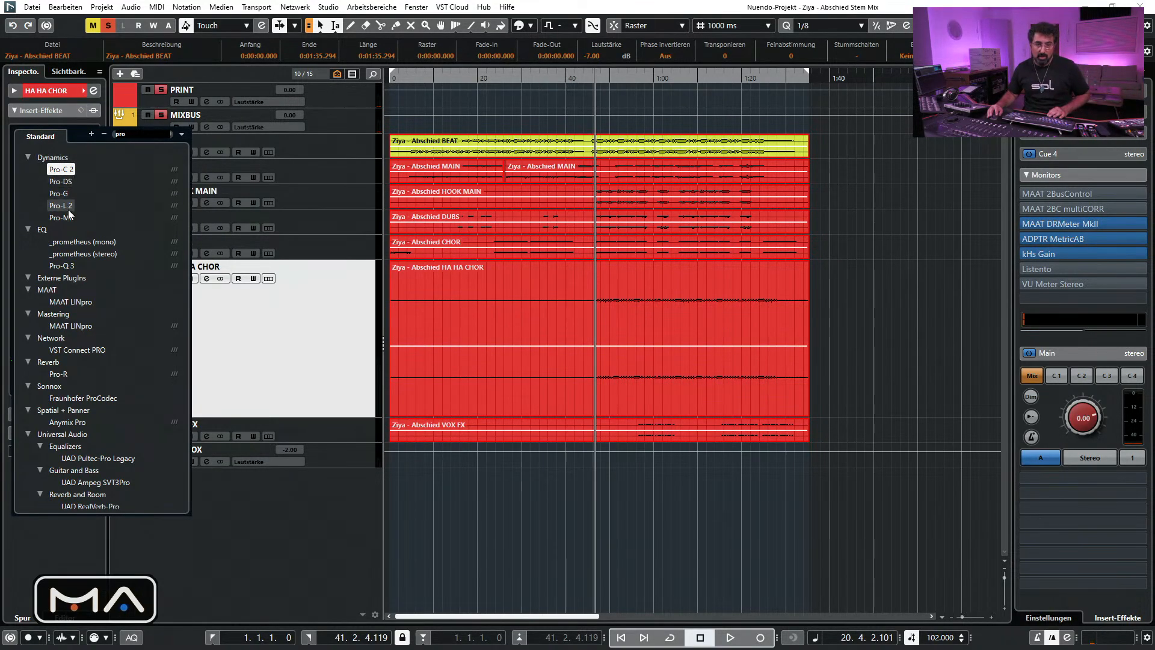
{"action": "left_click", "coordinate": [77, 268]}
{"action": "left_click_drag", "start_coordinate": [626, 240], "coordinate": [634, 221]}
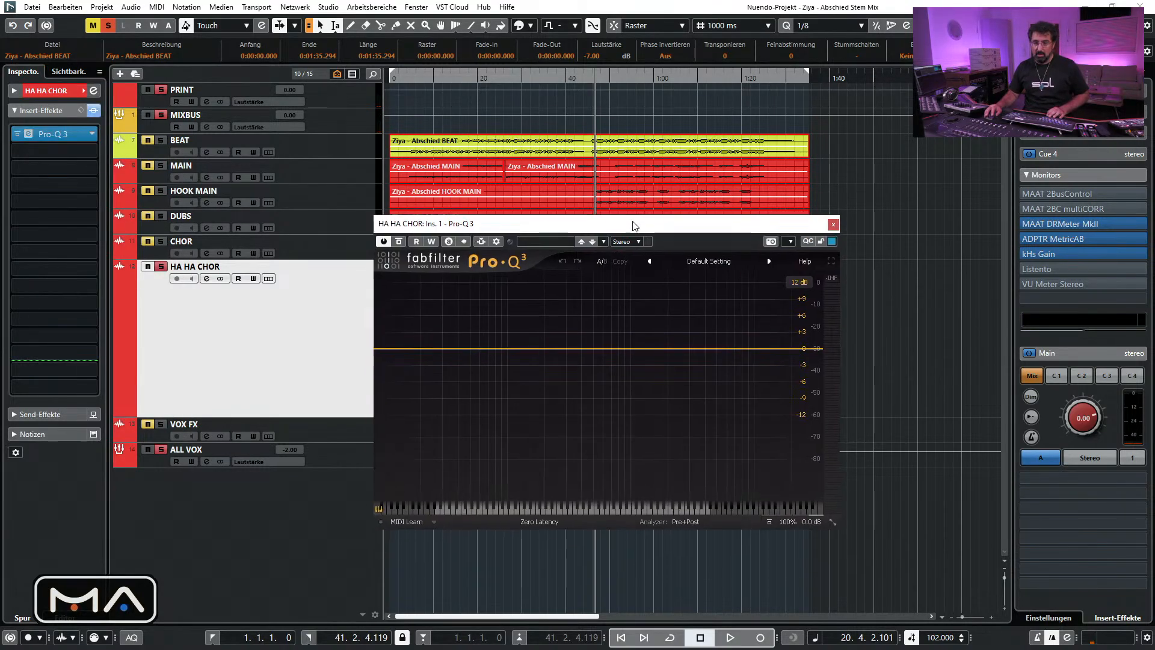
Shape HA HA CHOR in Pro-Q 3 with a low cut, about -0.65 dB at 209 Hz, about -1 dB at 1200 Hz and a top-end band
{"action": "left_click", "coordinate": [383, 349]}
{"action": "left_click_drag", "start_coordinate": [384, 349], "coordinate": [455, 353]}
{"action": "left_click_drag", "start_coordinate": [722, 352], "coordinate": [547, 355]}
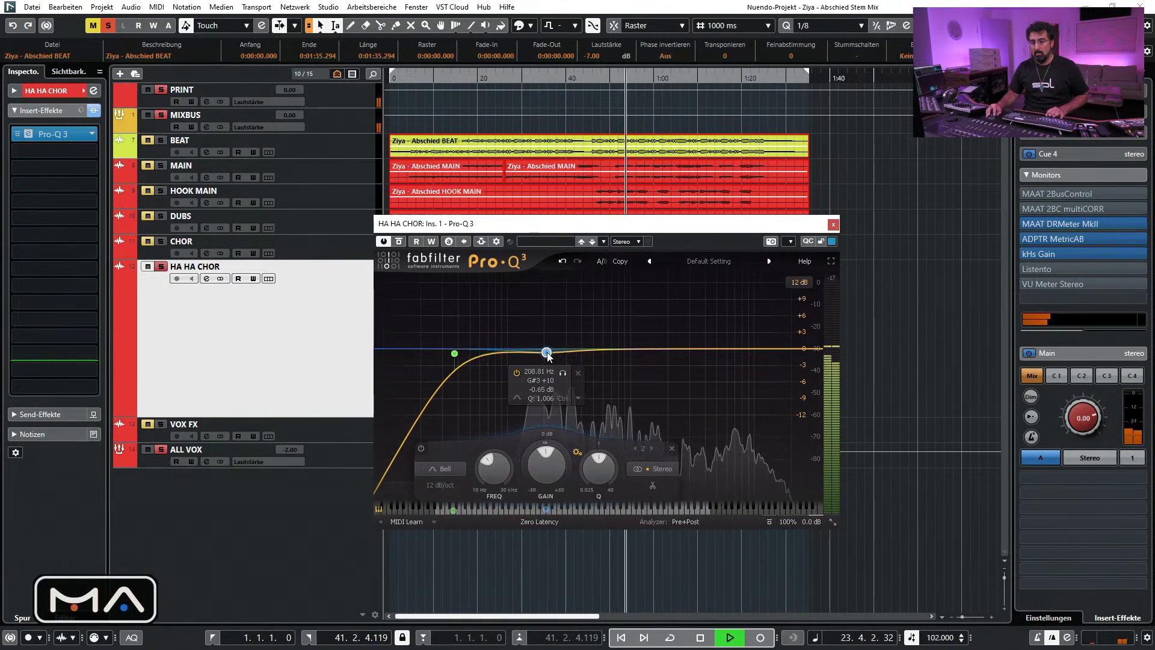
{"action": "left_click_drag", "start_coordinate": [680, 349], "coordinate": [643, 352]}
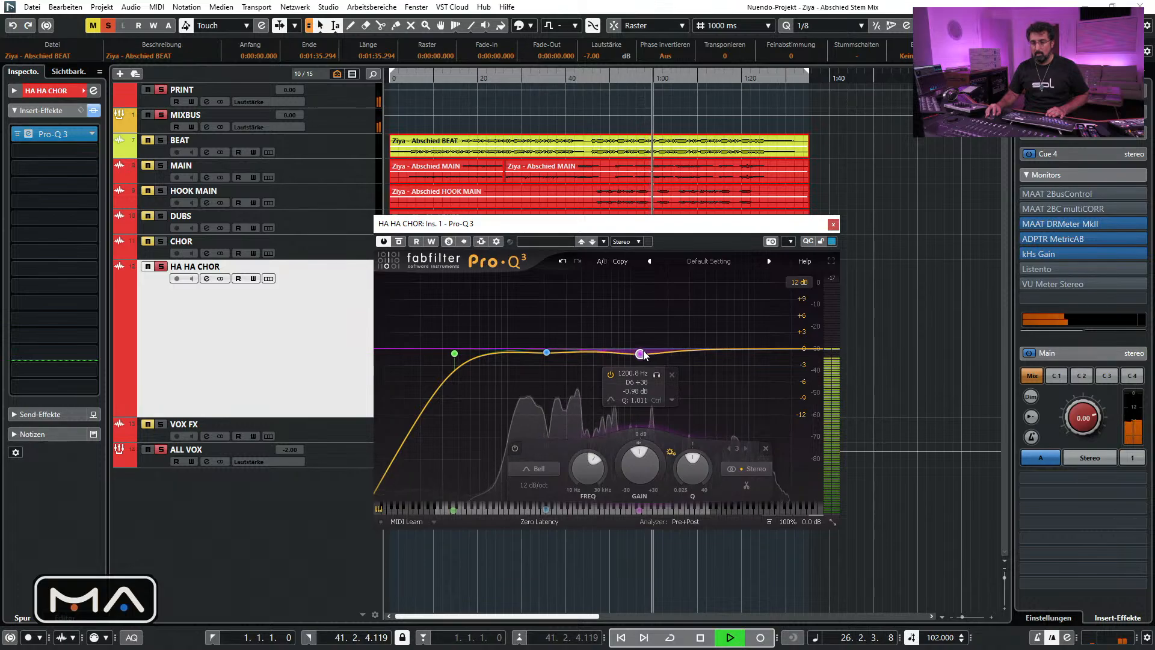
{"action": "left_click", "coordinate": [817, 351]}
{"action": "left_click_drag", "start_coordinate": [817, 352], "coordinate": [774, 353]}
{"action": "left_click", "coordinate": [832, 225]}
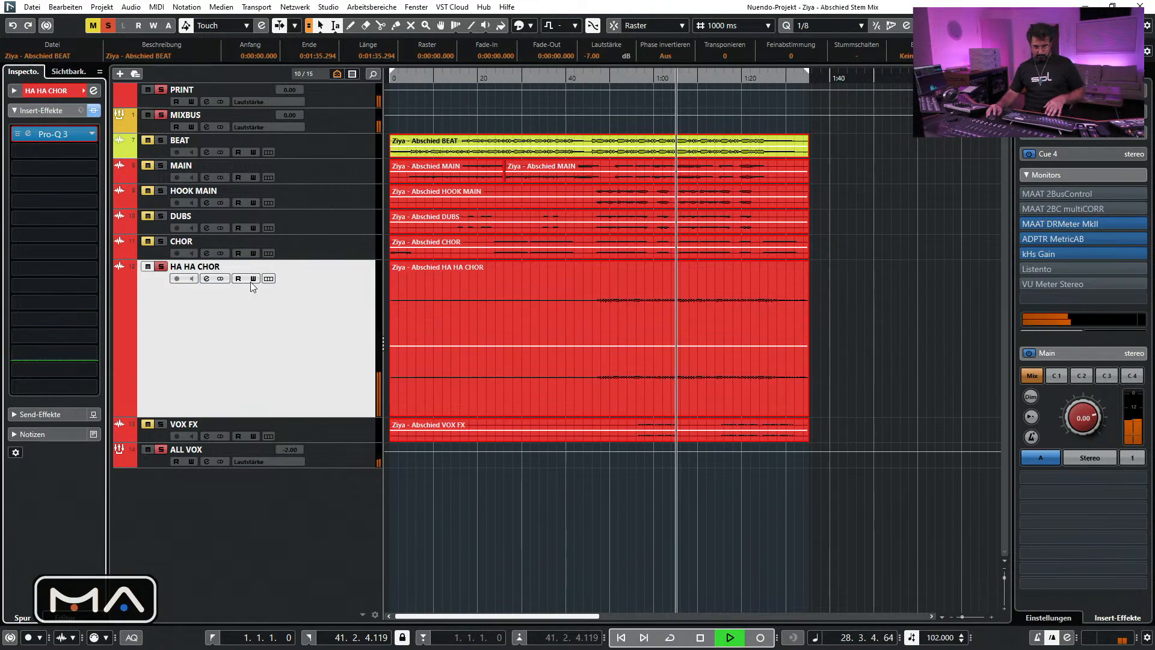
Insert UAD Teletronix LA-2A Gray after Pro-Q 3 on HA HA CHOR and raise its peak reduction to about 50
{"action": "left_click", "coordinate": [92, 149]}
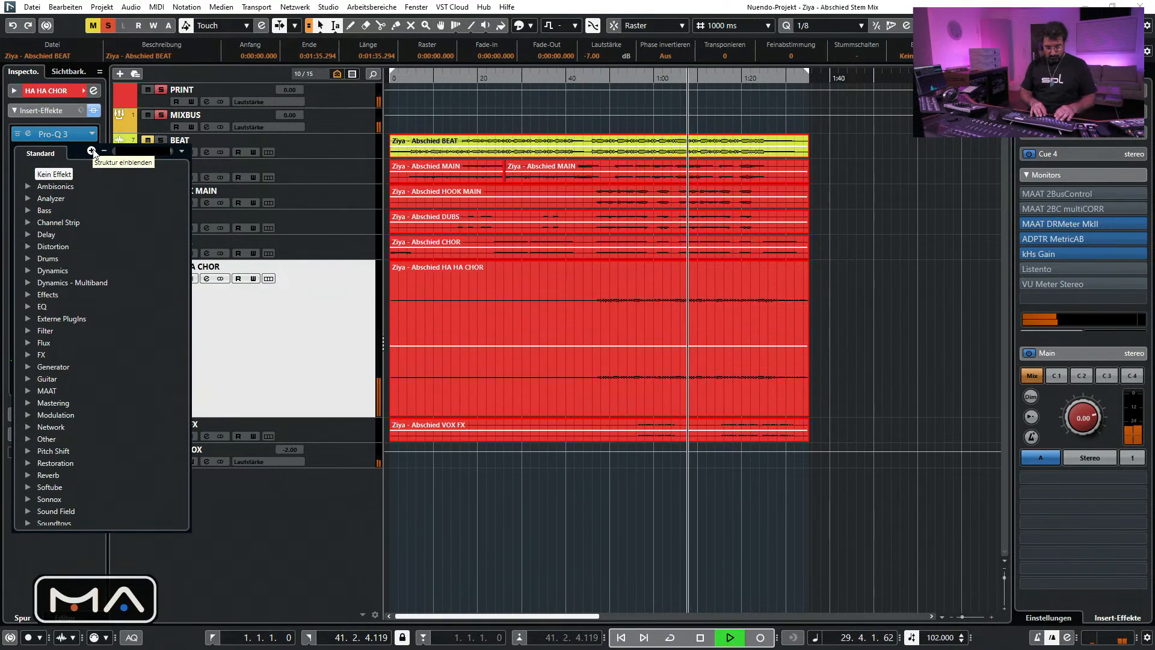
{"action": "type", "text": "tele"}
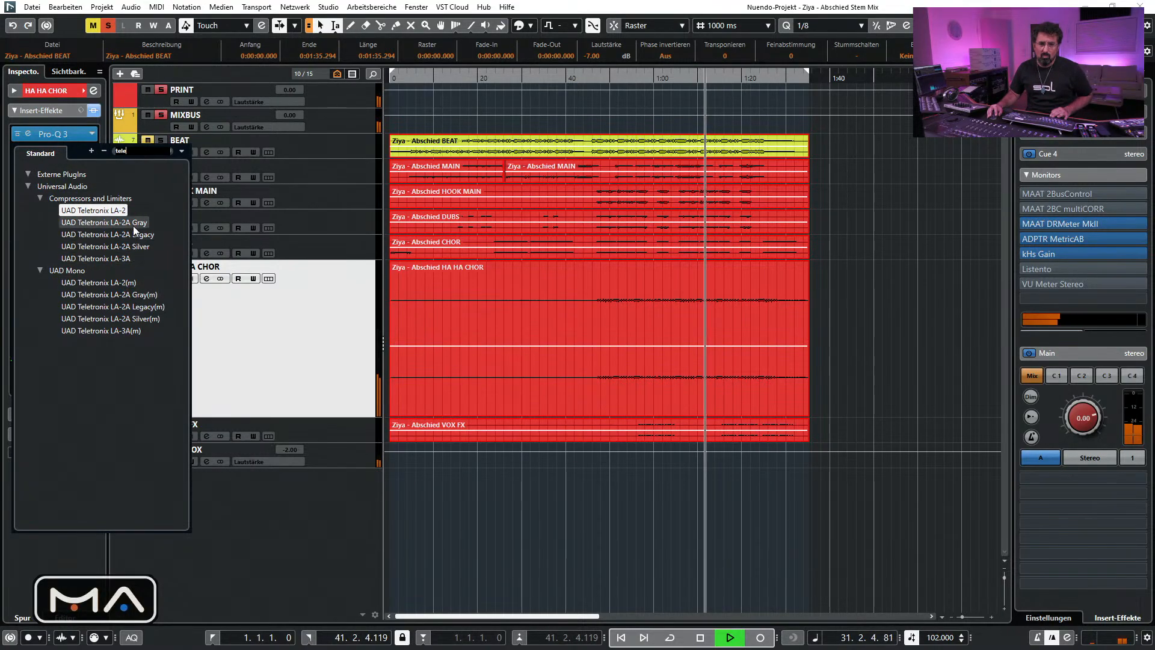
{"action": "left_click", "coordinate": [105, 222]}
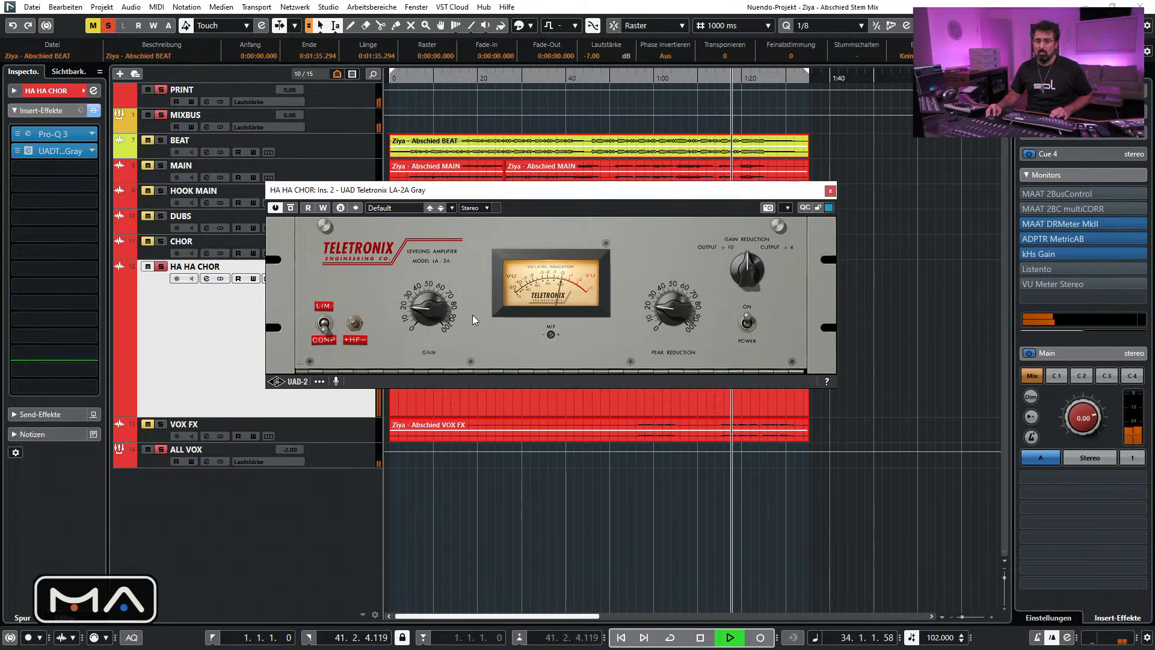
{"action": "left_click_drag", "start_coordinate": [666, 315], "coordinate": [666, 290]}
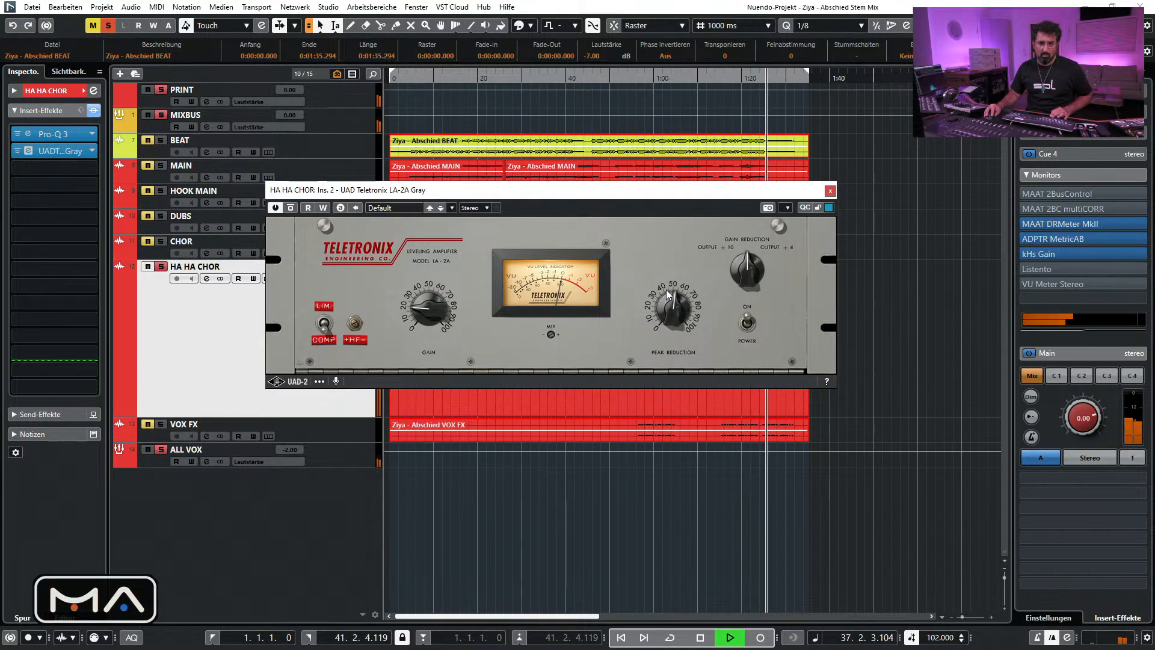
Compare HA HA CHOR with its insert effects bypassed and active during playback, stop, and close the compressor window
{"action": "left_click", "coordinate": [94, 110]}
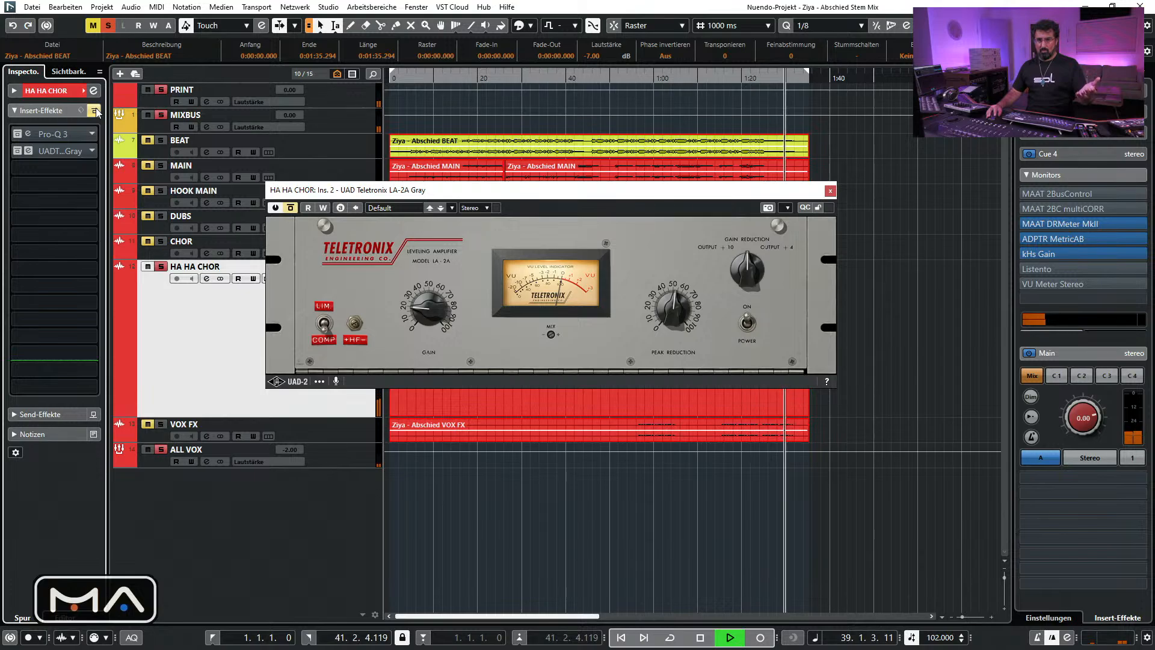
{"action": "left_click", "coordinate": [94, 110]}
{"action": "left_click", "coordinate": [653, 74]}
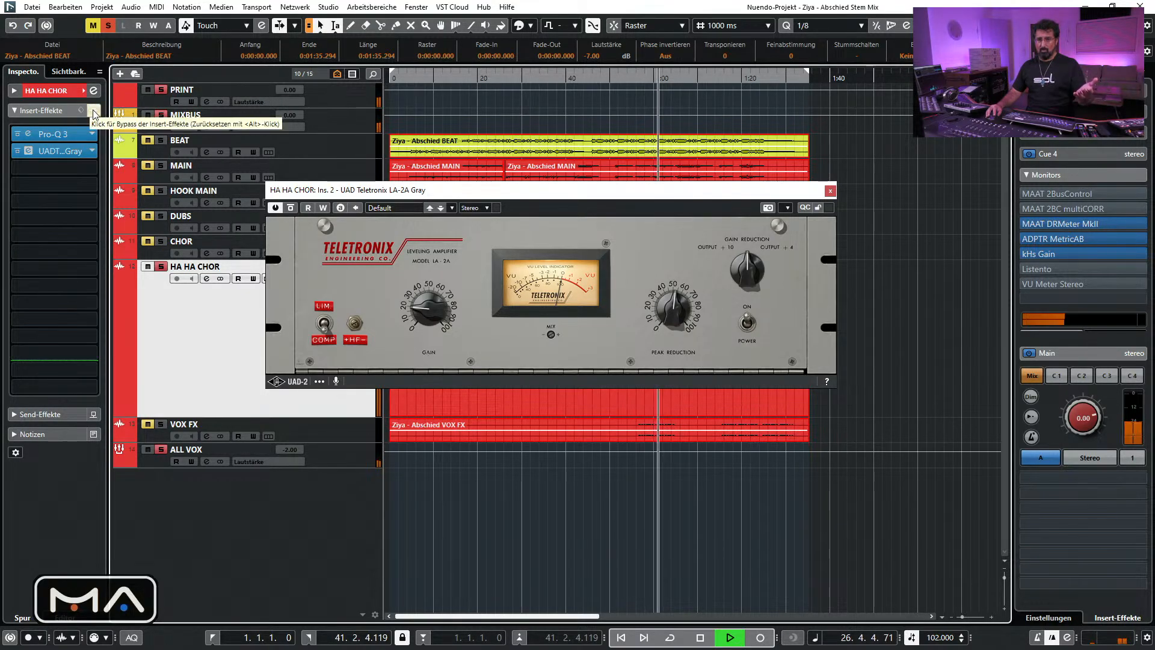
{"action": "left_click", "coordinate": [94, 112]}
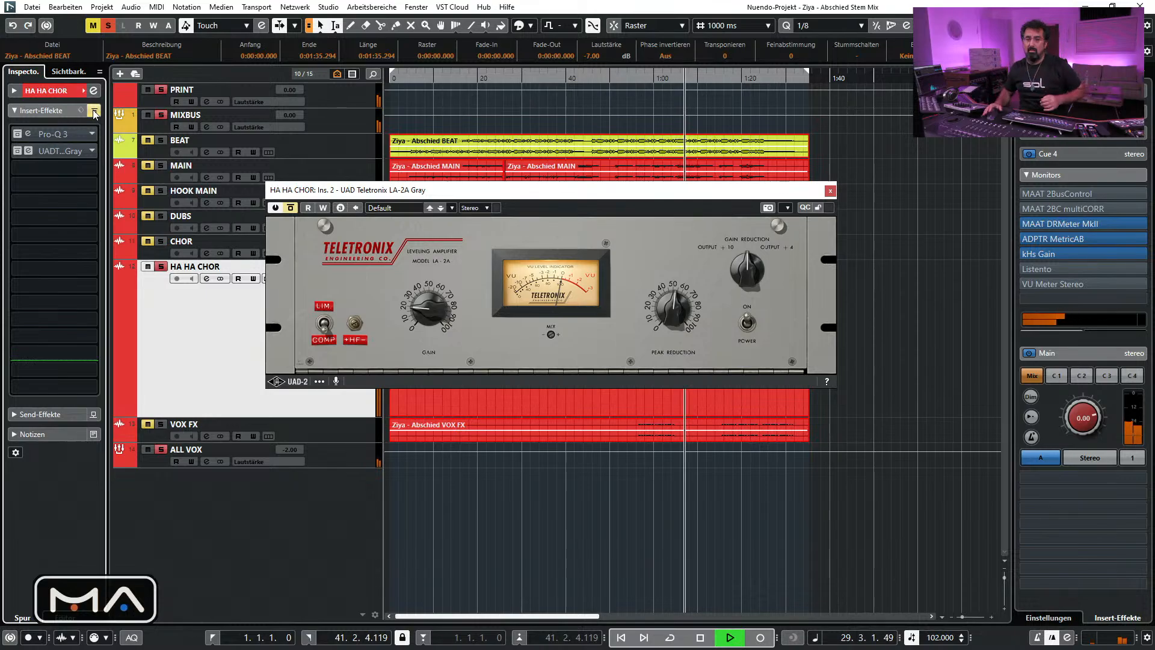
{"action": "left_click", "coordinate": [95, 112]}
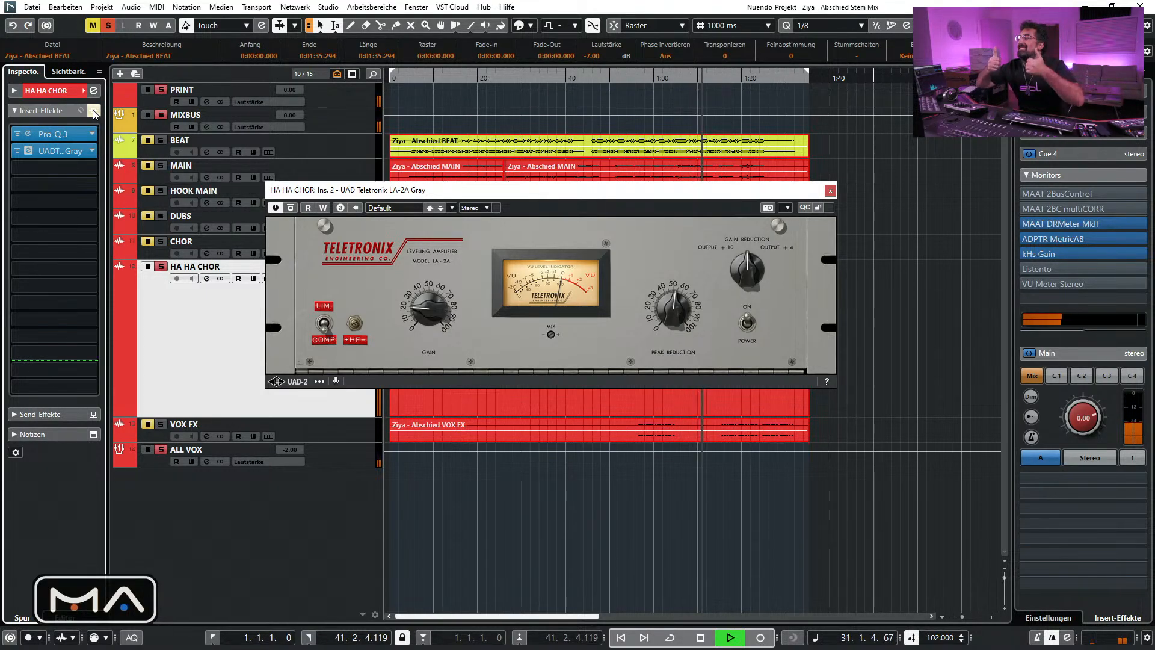
{"action": "key", "text": "space"}
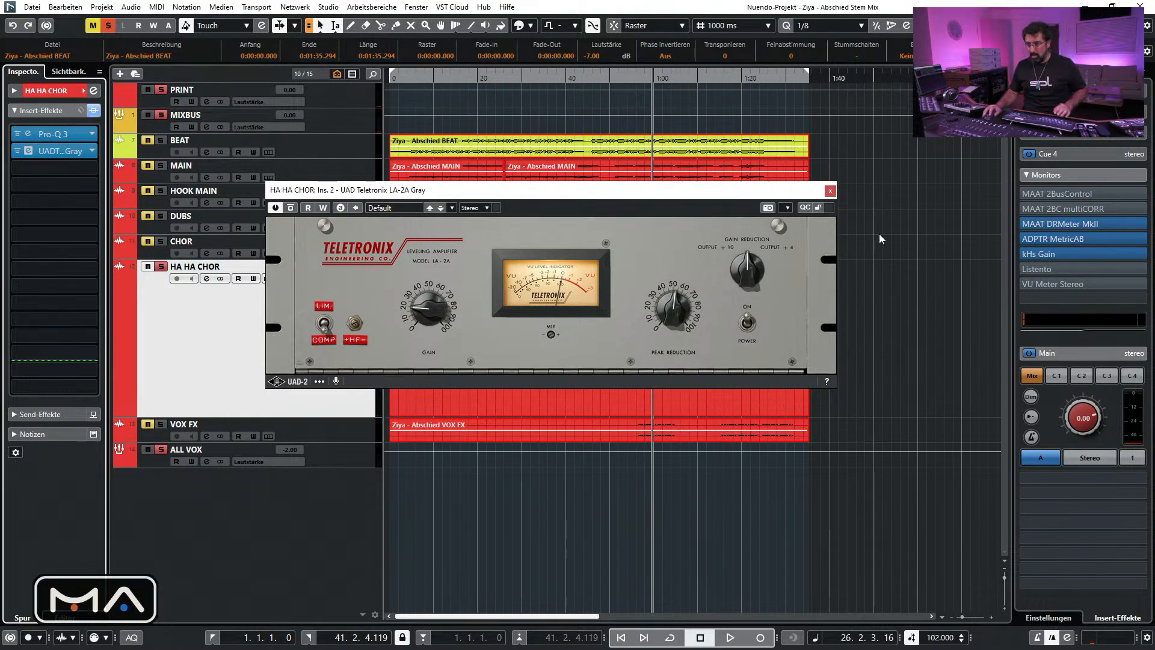
{"action": "left_click", "coordinate": [830, 192]}
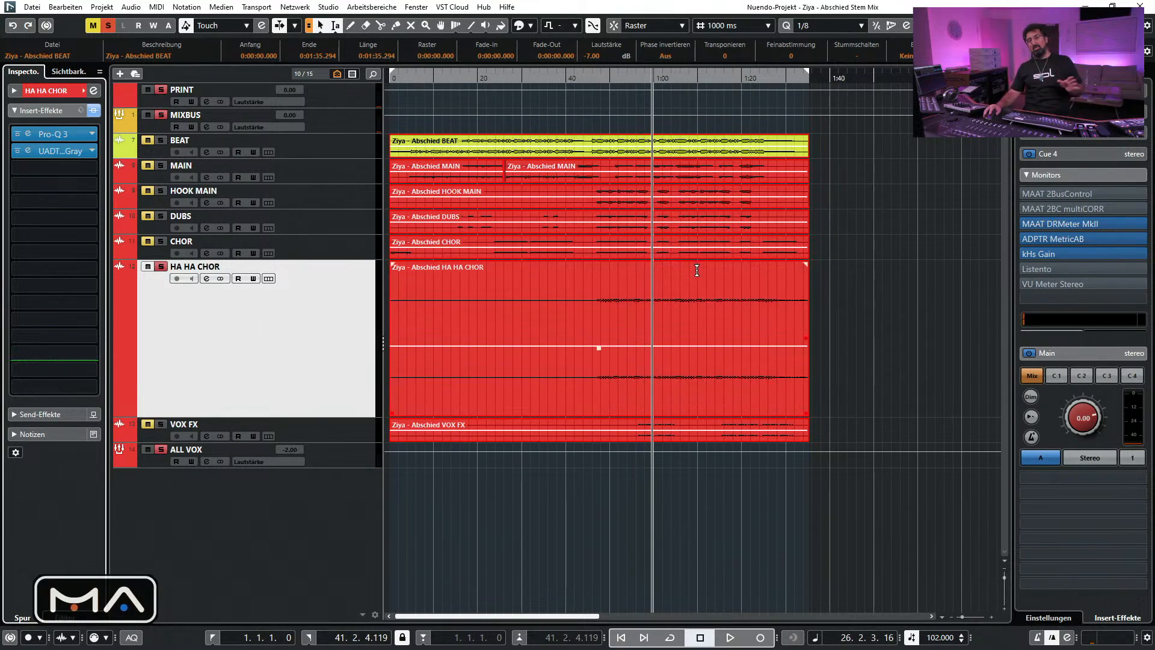
{"action": "left_click", "coordinate": [60, 91]}
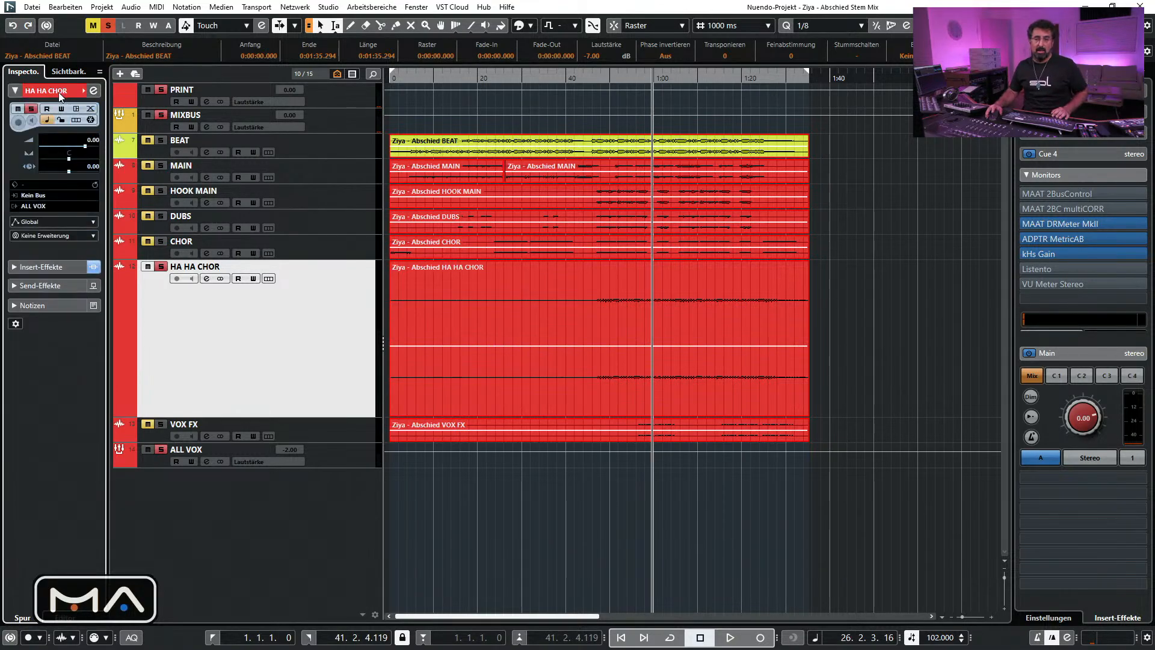
{"action": "left_click", "coordinate": [53, 266]}
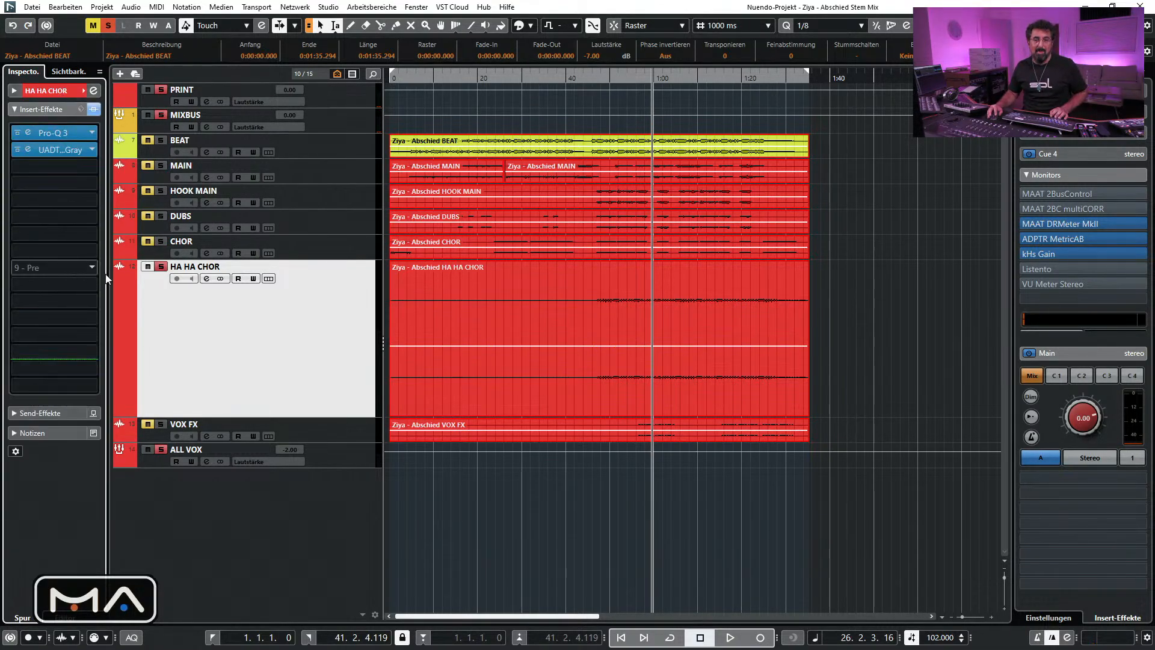
Clear the existing solos, and solo and select the VOX FX track
{"action": "left_click", "coordinate": [161, 424]}
{"action": "left_click", "coordinate": [108, 25]}
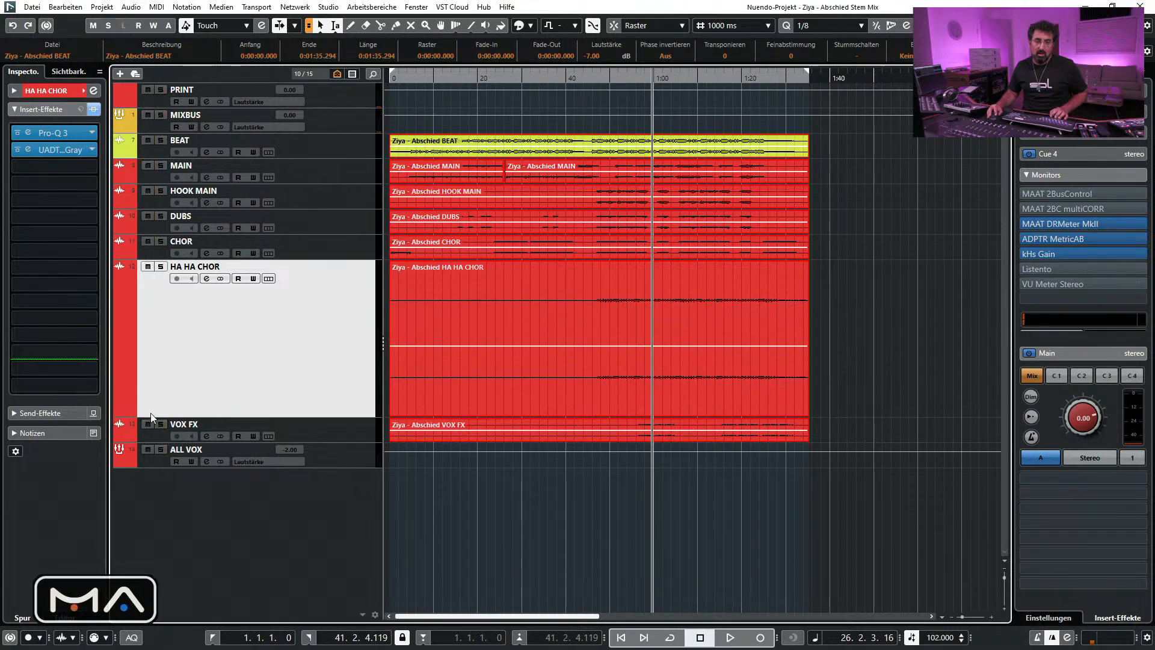
{"action": "left_click", "coordinate": [161, 424]}
{"action": "key", "text": "Down"}
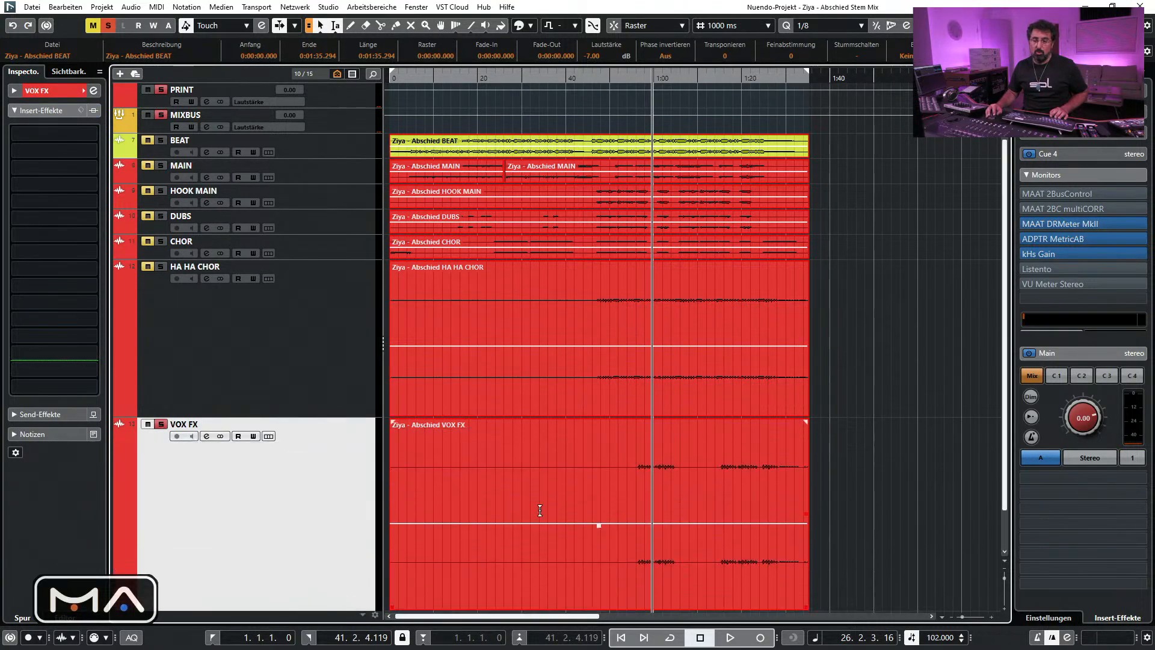
Play back the soloed VOX FX from its second passage, stop, and return the playhead to just before that passage
{"action": "scroll", "coordinate": [820, 376], "scroll_direction": "down", "scroll_amount": 2}
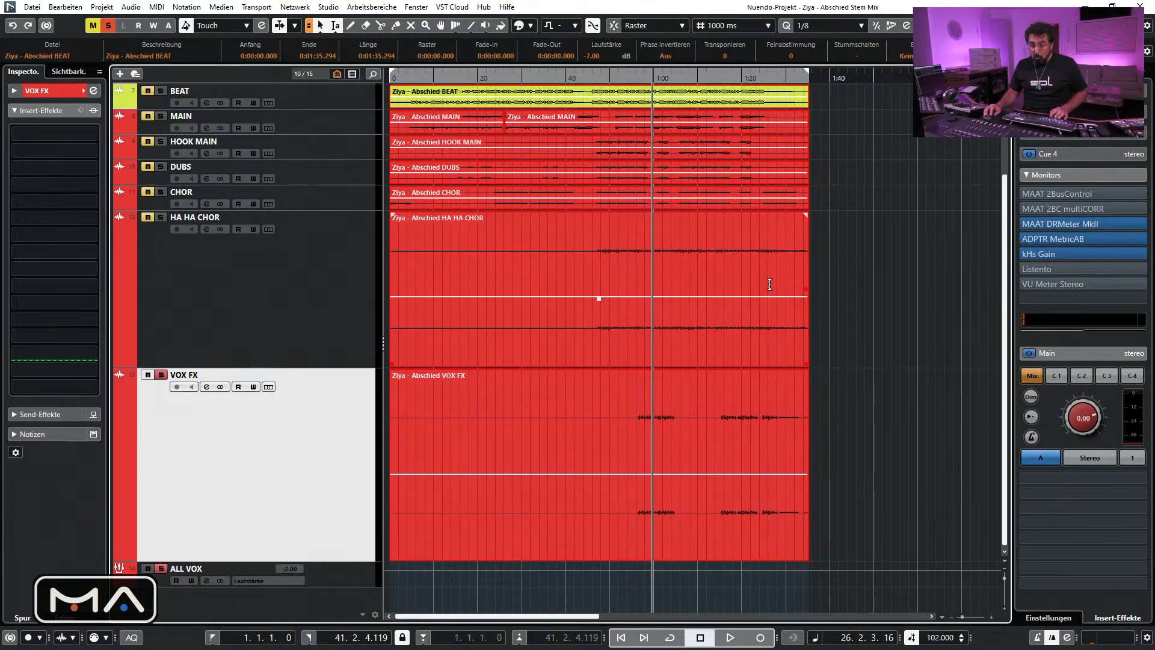
{"action": "left_click", "coordinate": [726, 77]}
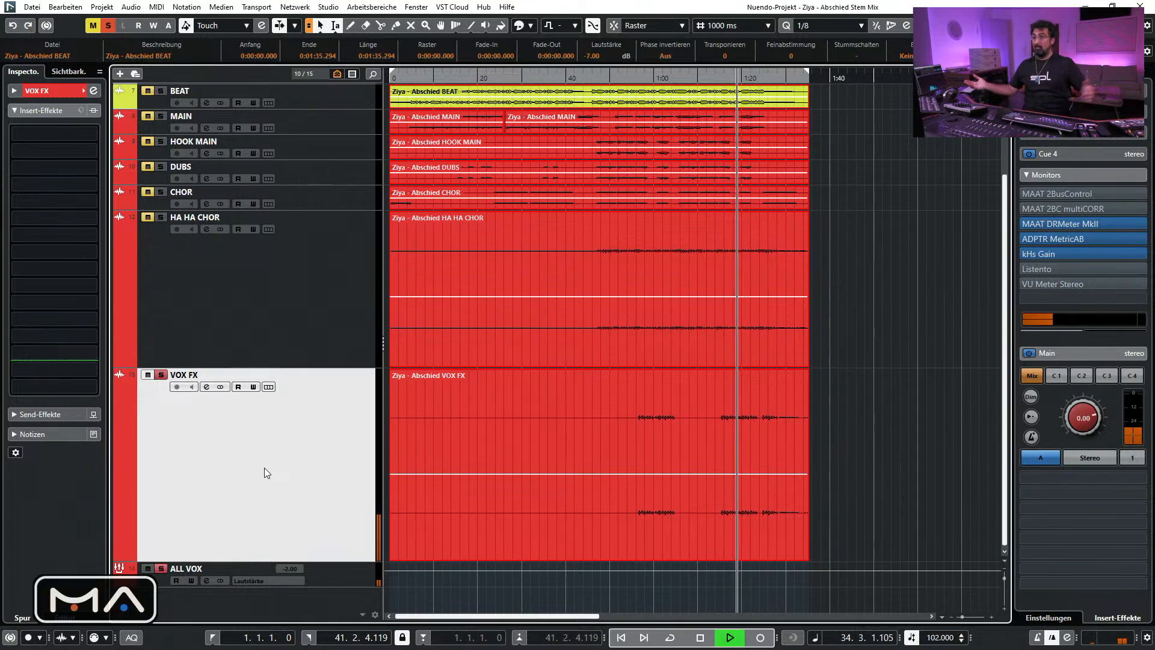
{"action": "key", "text": "space"}
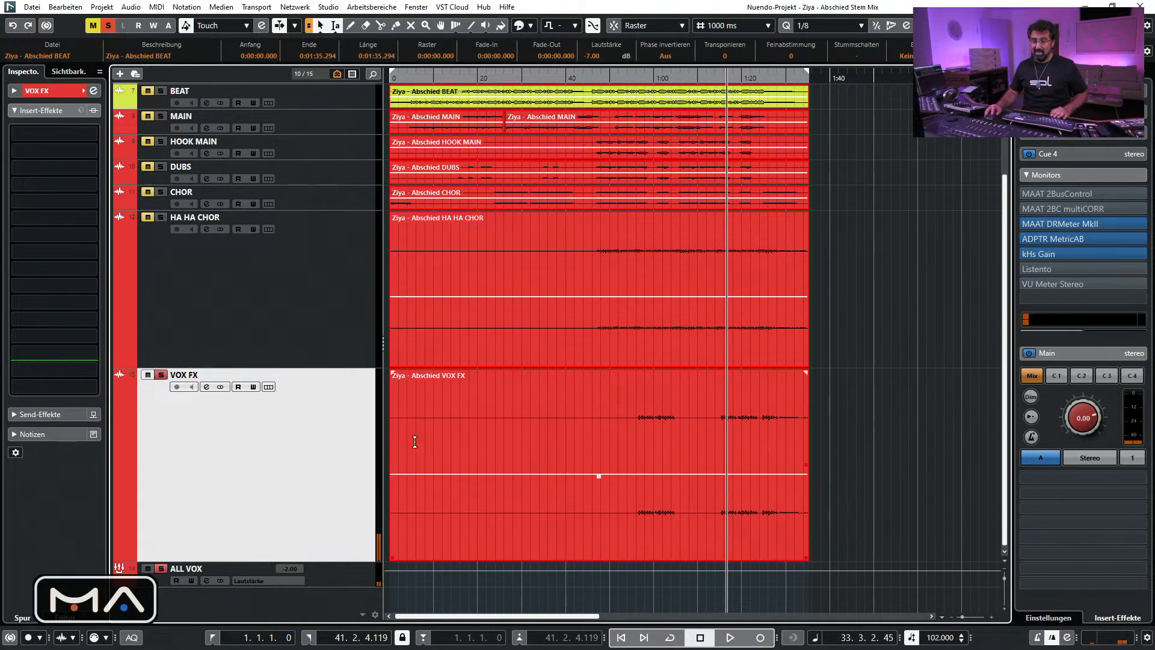
{"action": "left_click_drag", "start_coordinate": [728, 79], "coordinate": [719, 77]}
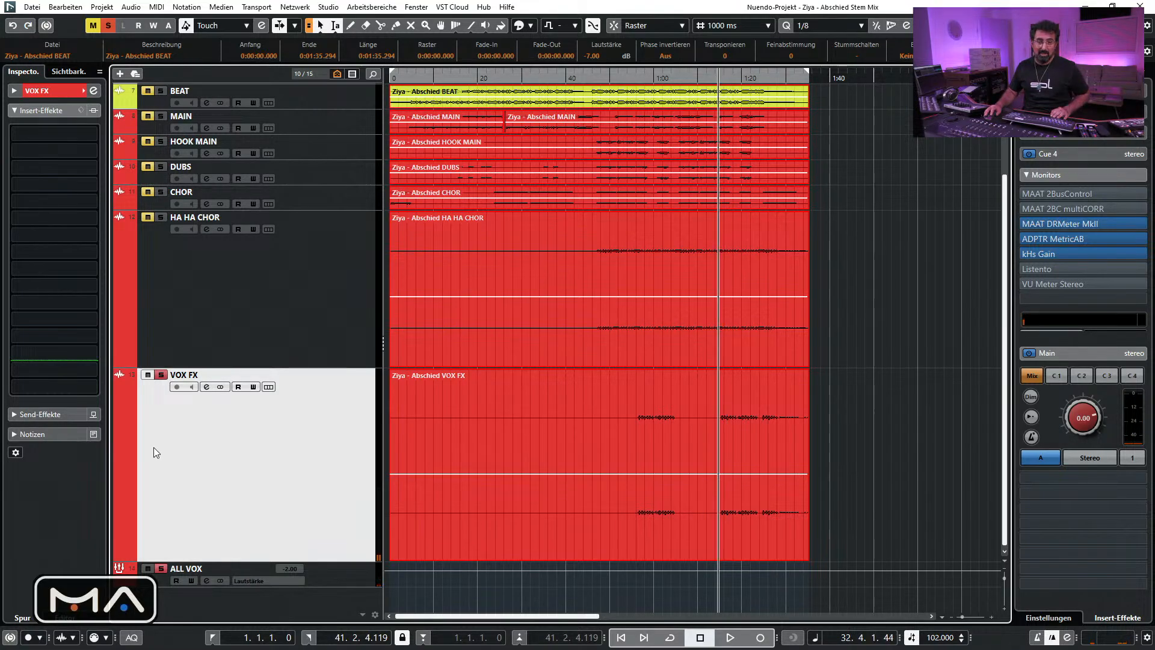
Add a WIDER DIFF send to VOX FX at about -13.2 dB and compare it bypassed and active during playback
{"action": "left_click", "coordinate": [43, 415]}
{"action": "left_click", "coordinate": [93, 154]}
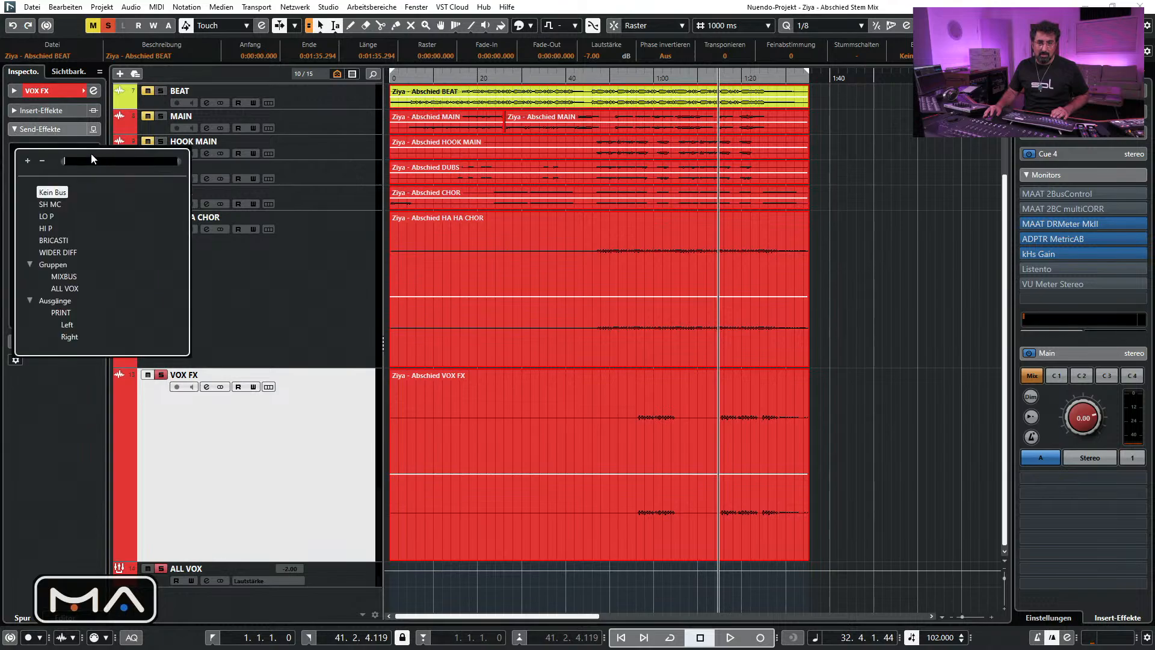
{"action": "left_click", "coordinate": [53, 249]}
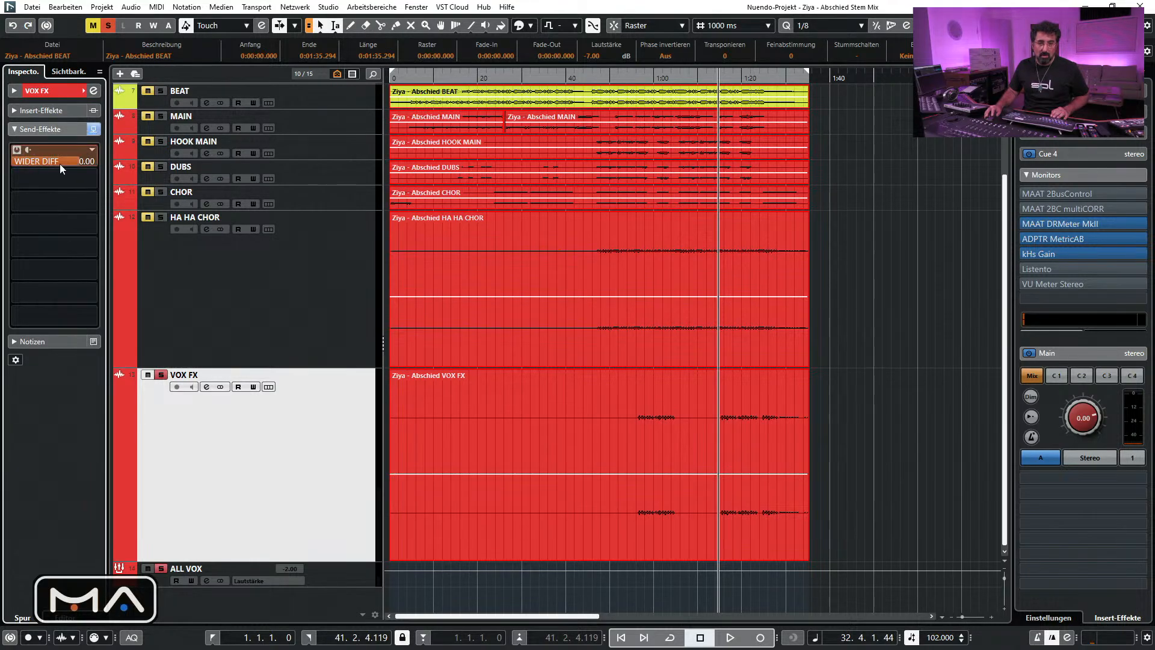
{"action": "left_click_drag", "start_coordinate": [63, 161], "coordinate": [39, 162]}
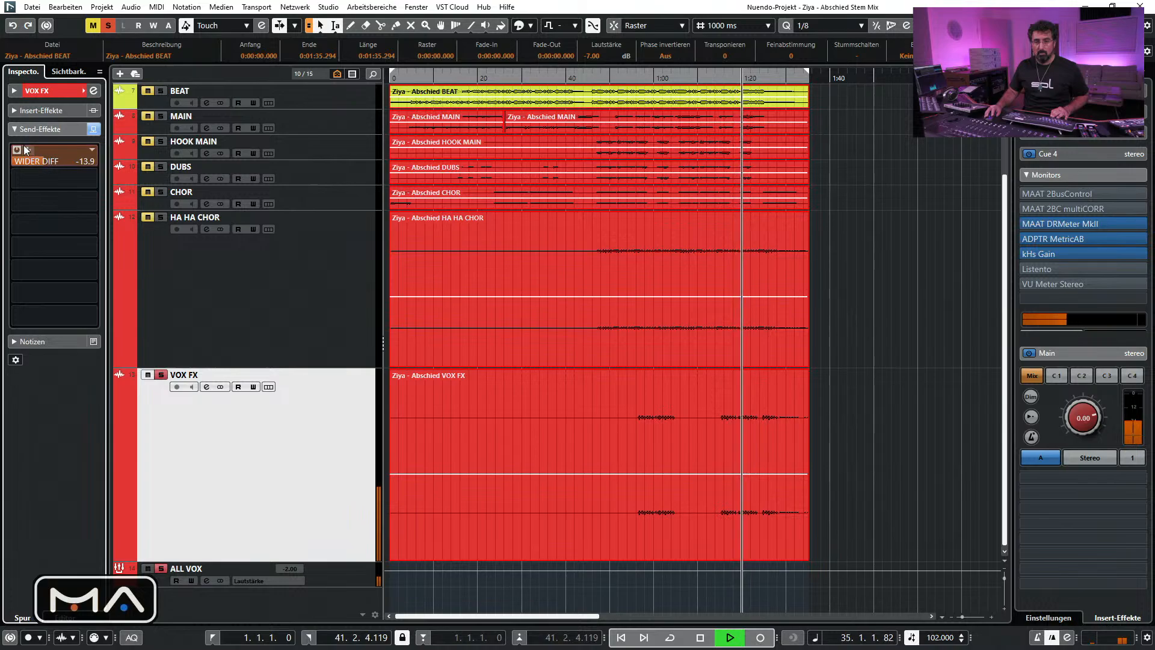
{"action": "left_click", "coordinate": [17, 150]}
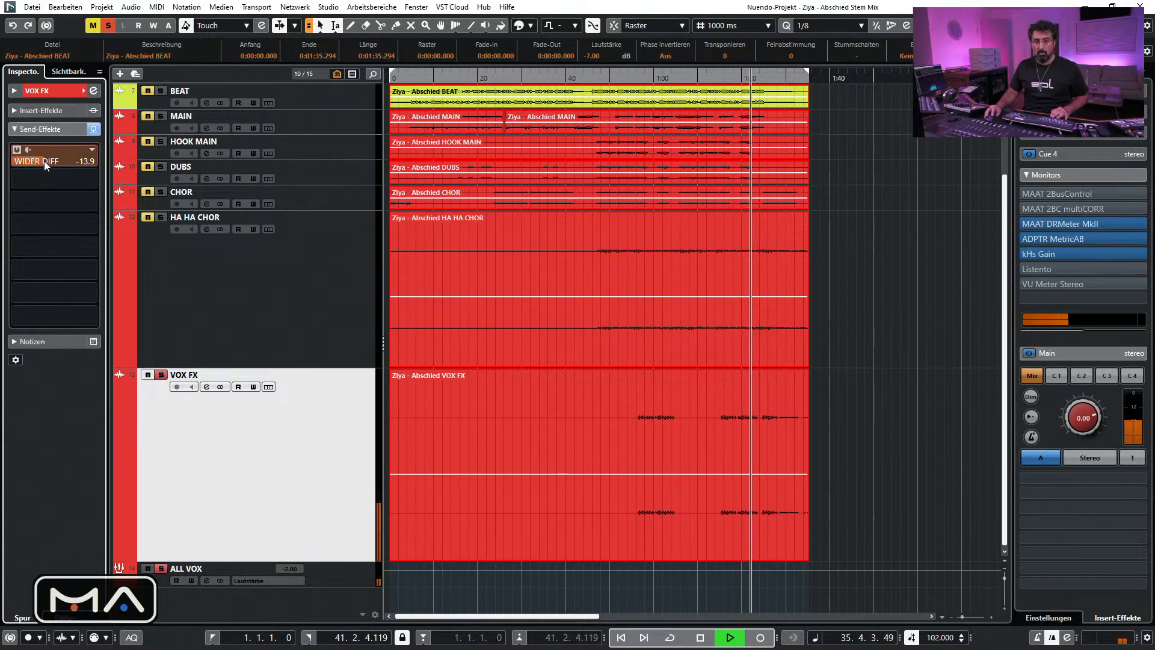
Insert UAD Teletronix LA-2A Gray in the first insert slot of VOX FX
{"action": "left_click", "coordinate": [67, 89]}
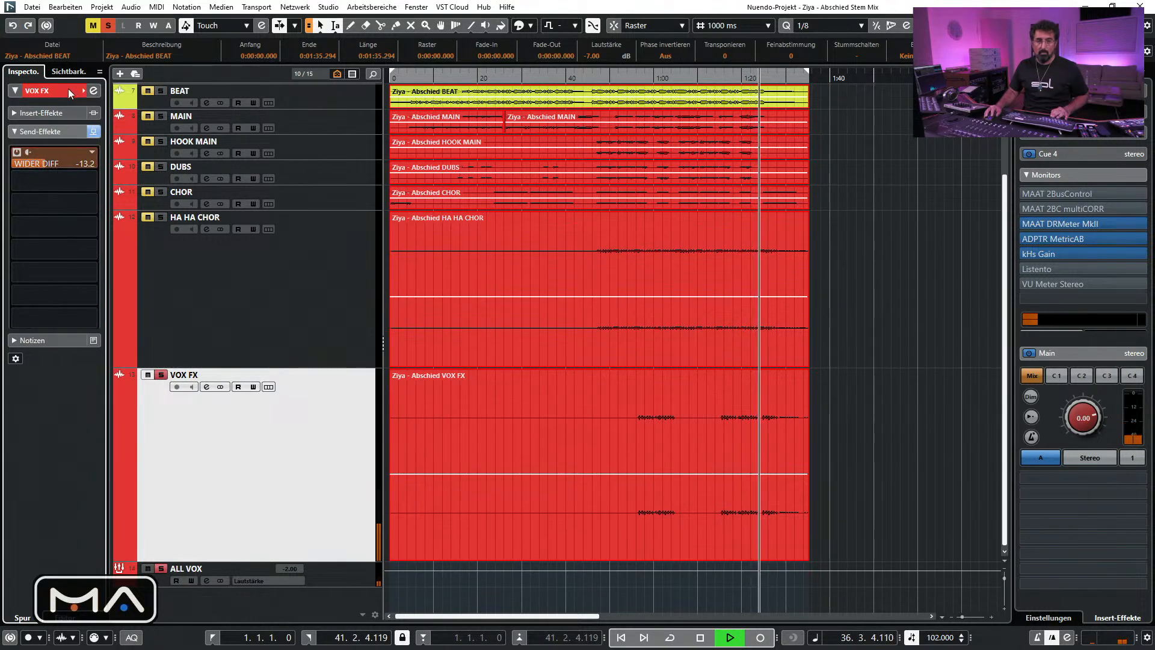
{"action": "left_click", "coordinate": [42, 268]}
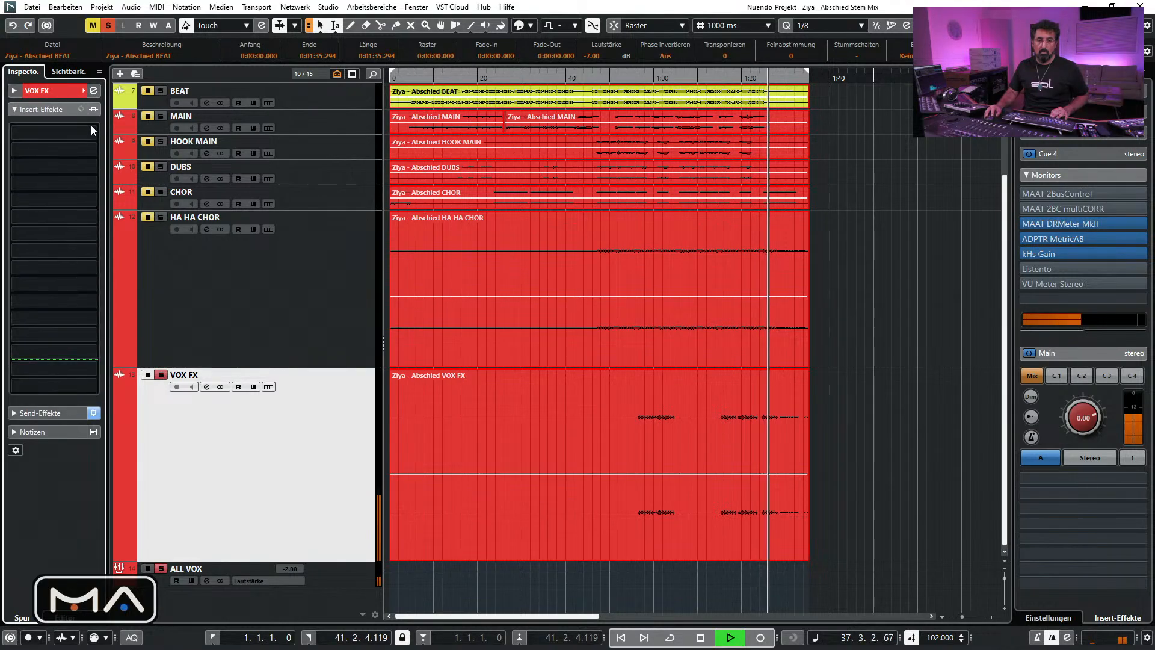
{"action": "left_click", "coordinate": [92, 127]}
{"action": "type", "text": "tele"}
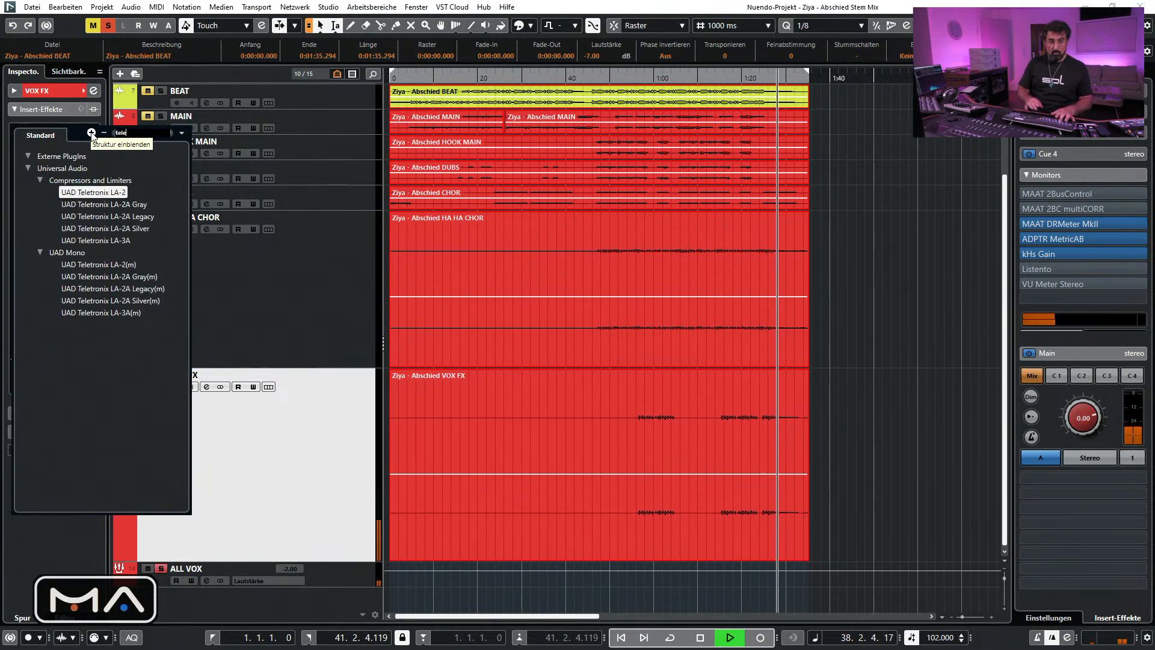
{"action": "left_click", "coordinate": [122, 207]}
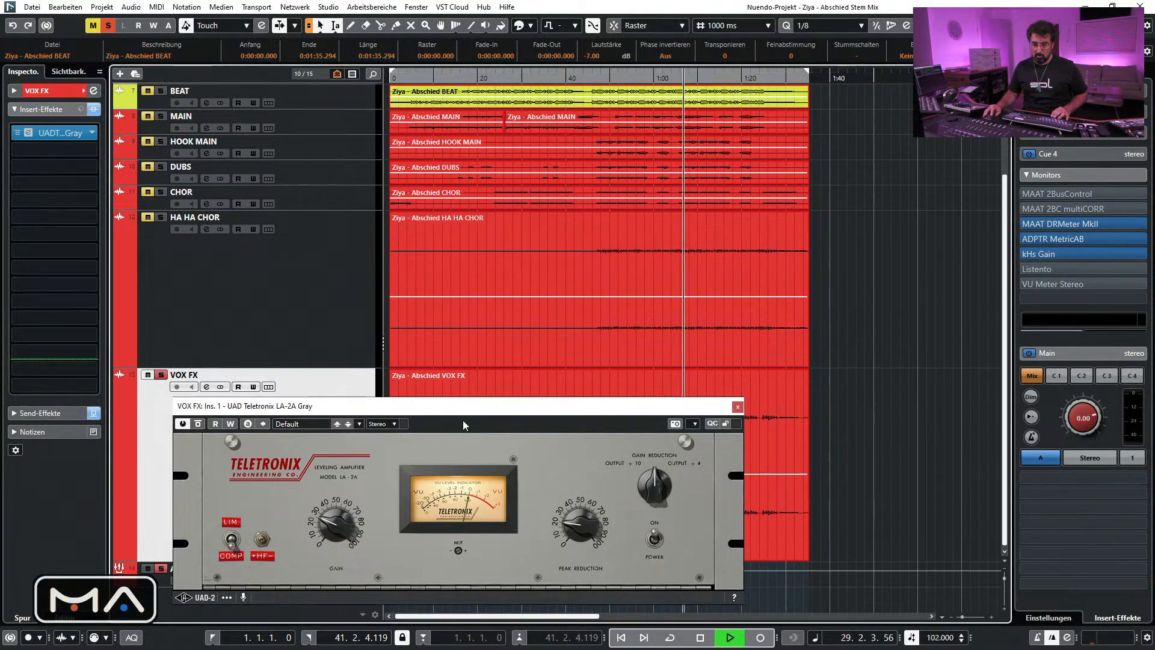
Set the LA-2A on VOX FX to about 20 gain and 50 peak reduction during playback, then close it and stop
{"action": "left_click_drag", "start_coordinate": [330, 527], "coordinate": [332, 534]}
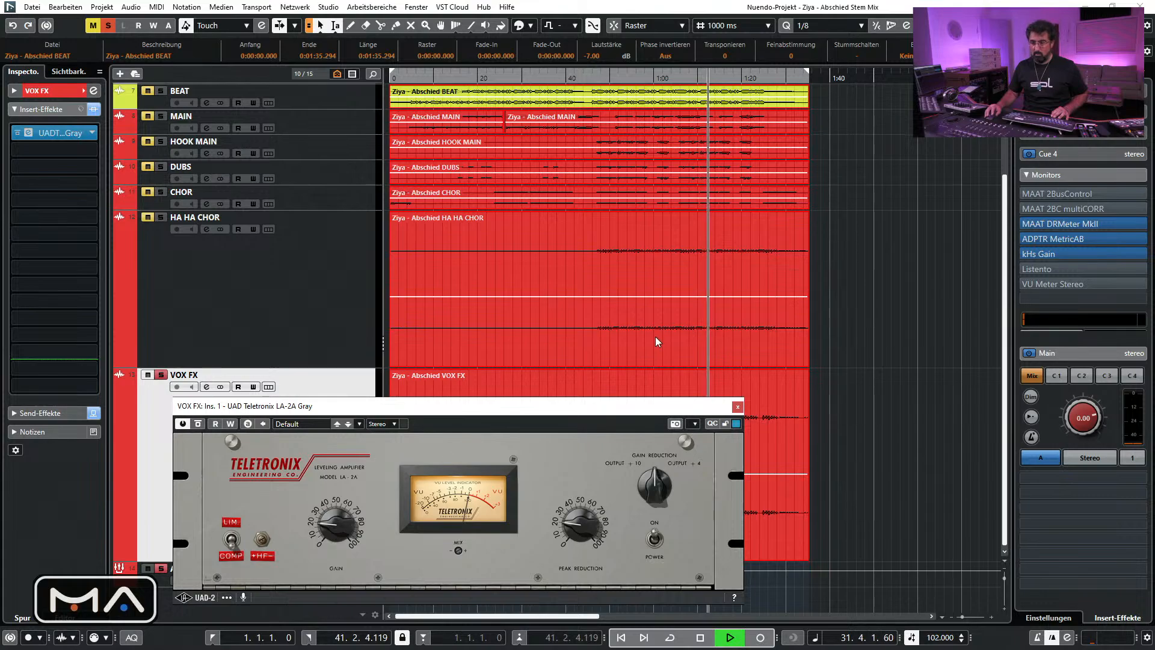
{"action": "left_click", "coordinate": [731, 79]}
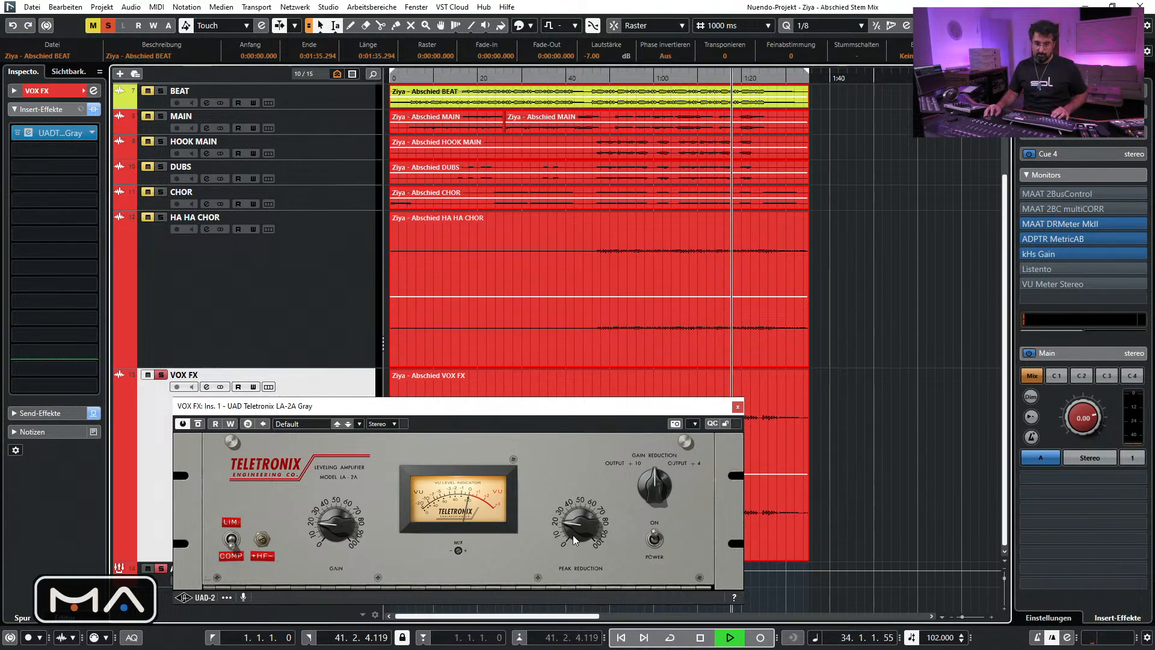
{"action": "left_click_drag", "start_coordinate": [572, 536], "coordinate": [580, 508]}
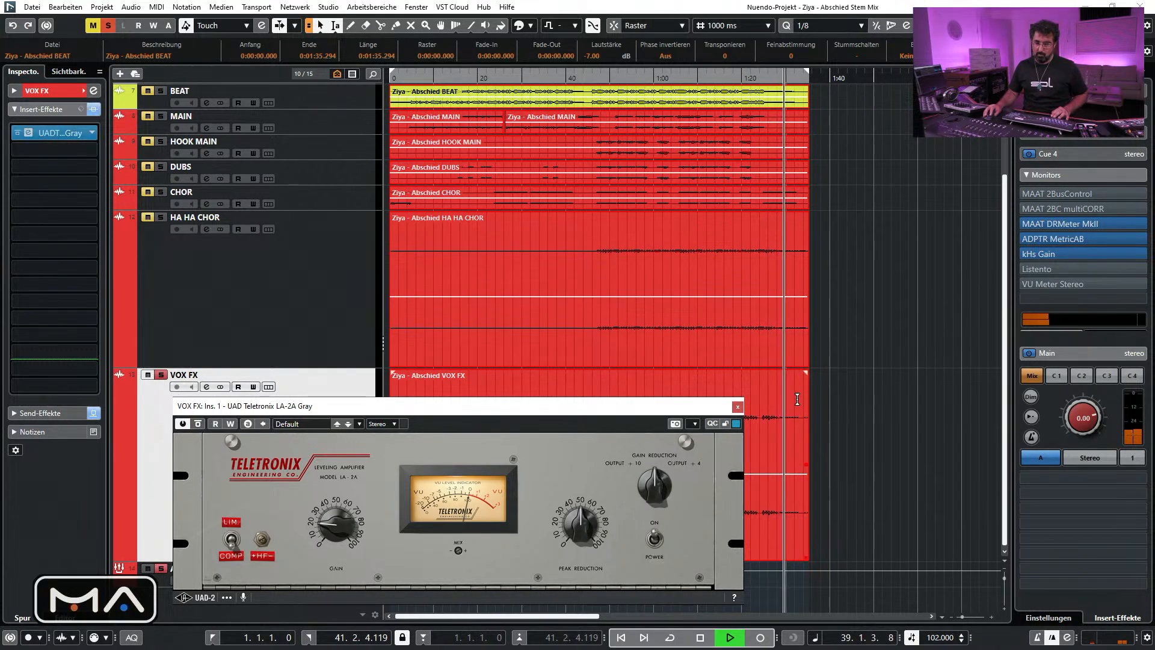
{"action": "left_click", "coordinate": [737, 406]}
{"action": "key", "text": "space"}
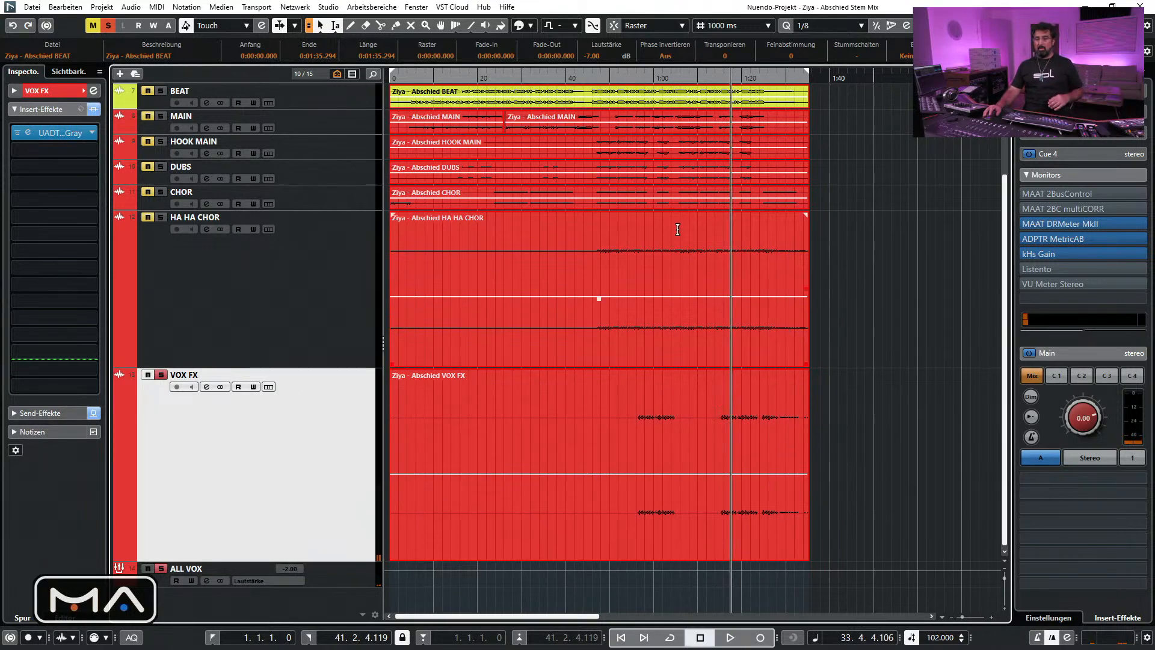
Clear all solos in the project and shrink all tracks to two-row height
{"action": "left_click", "coordinate": [651, 77]}
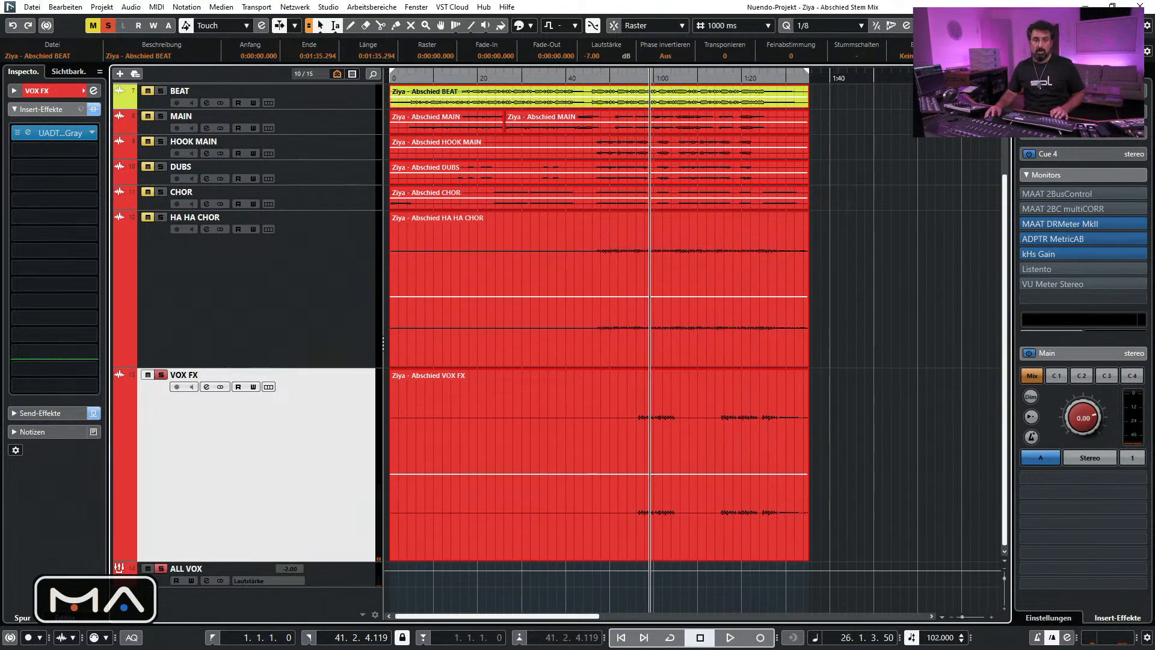
{"action": "left_click", "coordinate": [108, 26]}
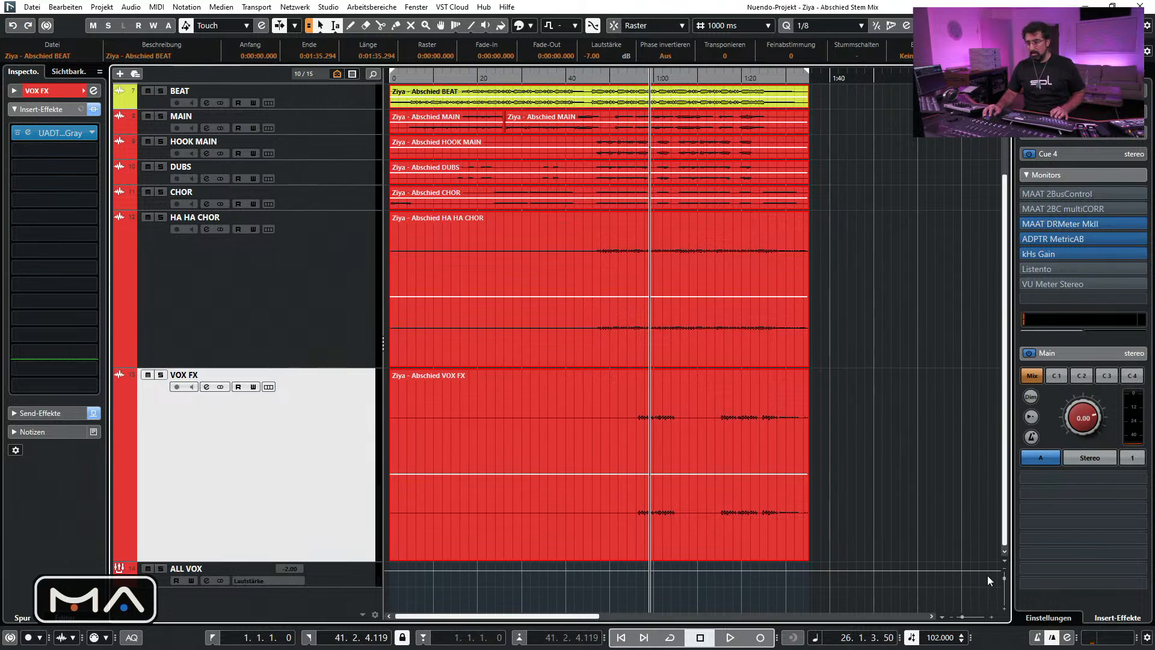
{"action": "left_click", "coordinate": [1003, 564]}
{"action": "left_click", "coordinate": [989, 541]}
{"action": "left_click", "coordinate": [1005, 563]}
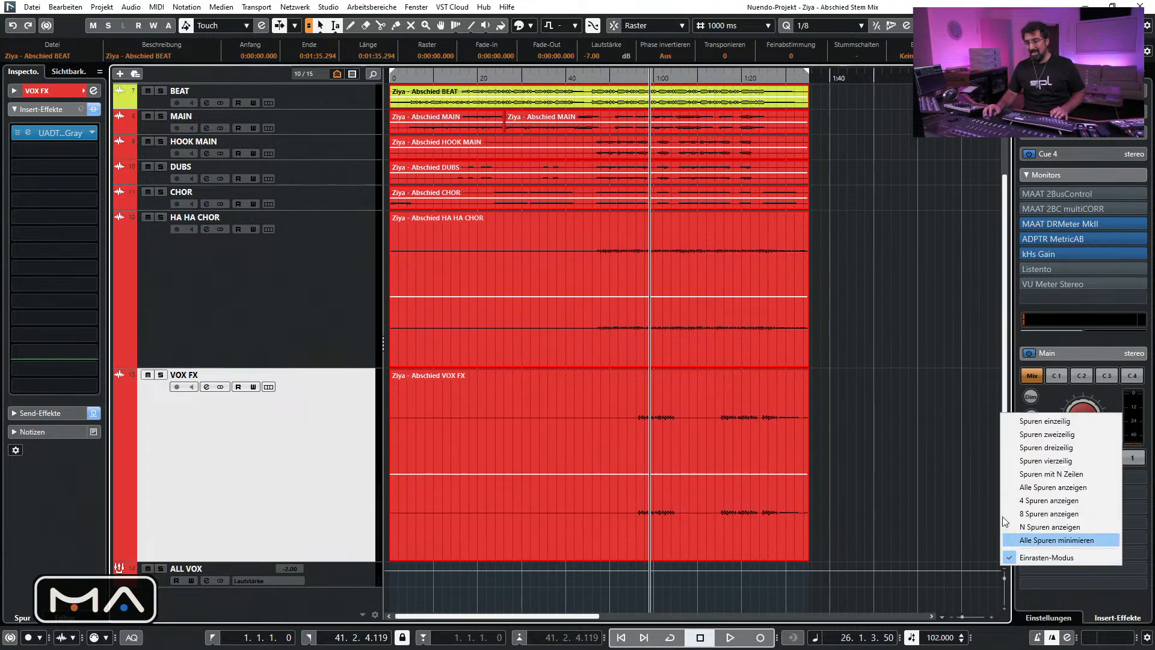
{"action": "left_click", "coordinate": [1028, 438]}
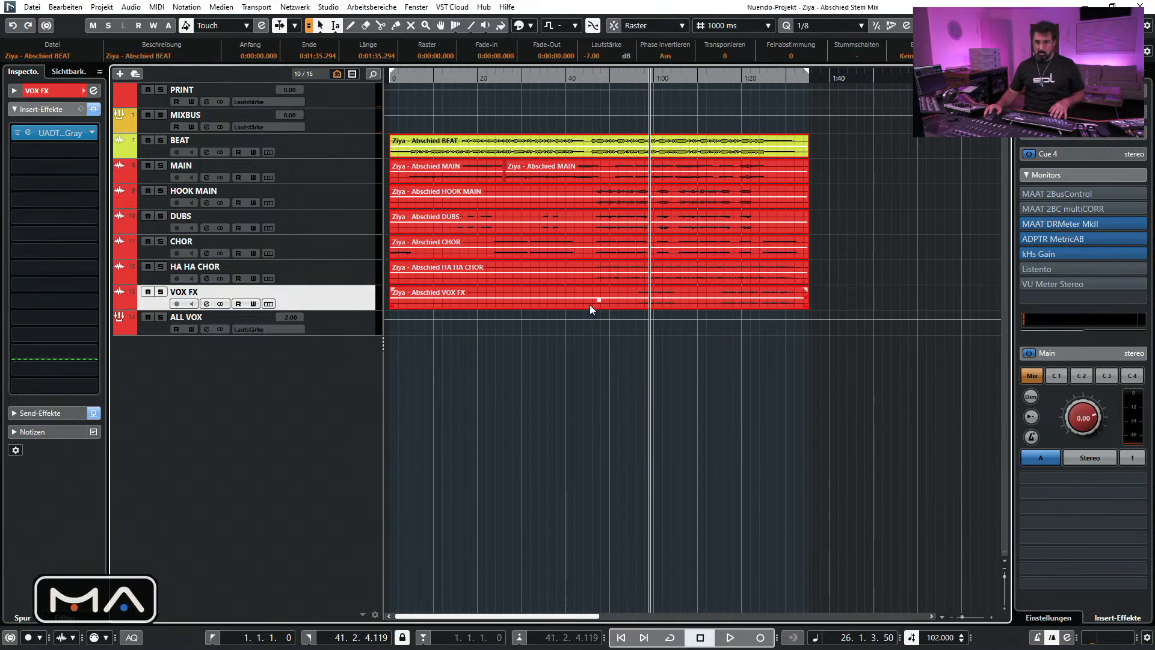
From just before the hook, loudness-match the rough mix reference in ADPTR MetricAB and compare it with the current mix during playback
{"action": "left_click", "coordinate": [606, 79]}
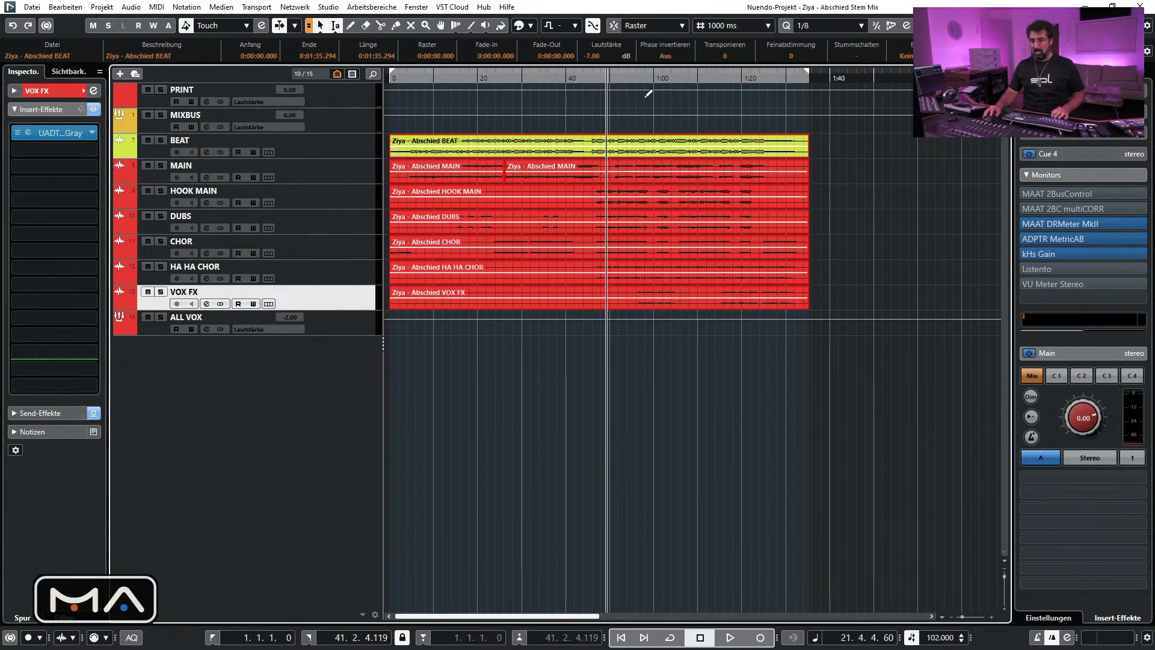
{"action": "left_click", "coordinate": [1083, 239]}
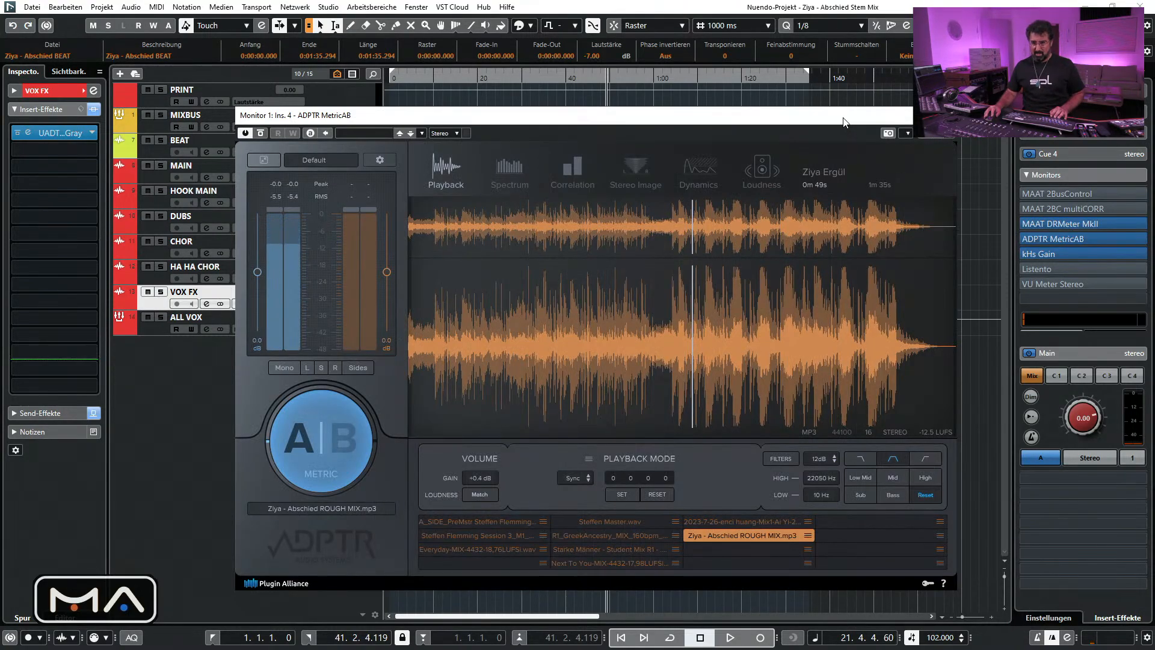
{"action": "left_click_drag", "start_coordinate": [845, 121], "coordinate": [972, 102]}
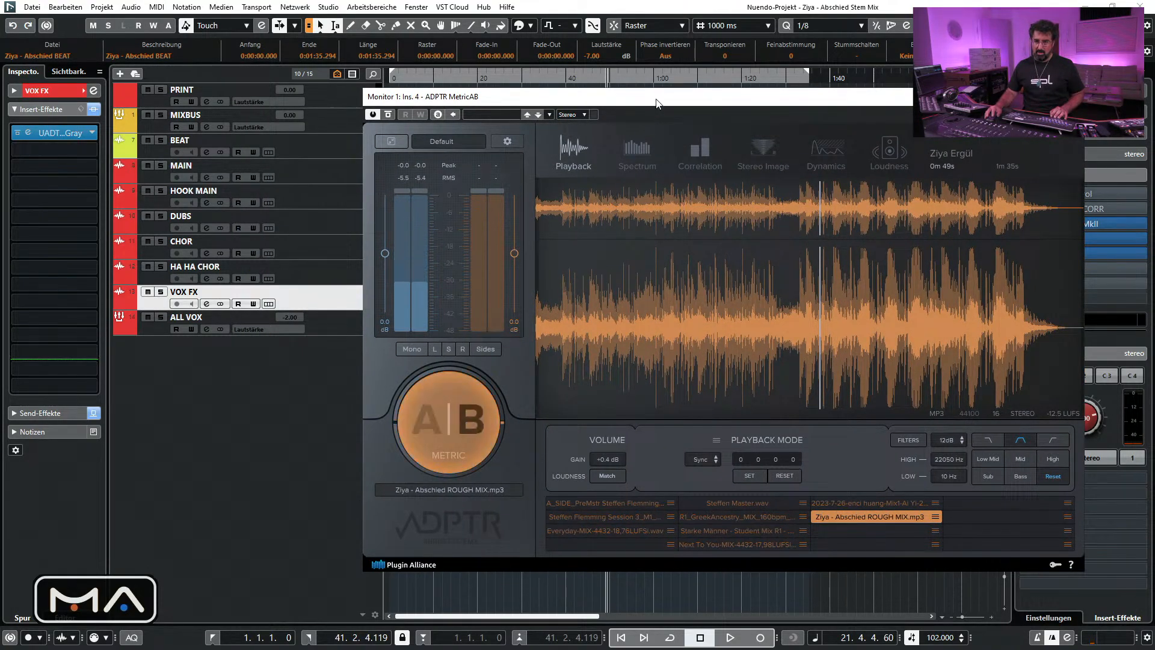
{"action": "left_click_drag", "start_coordinate": [657, 102], "coordinate": [548, 173]}
{"action": "left_click", "coordinate": [503, 548]}
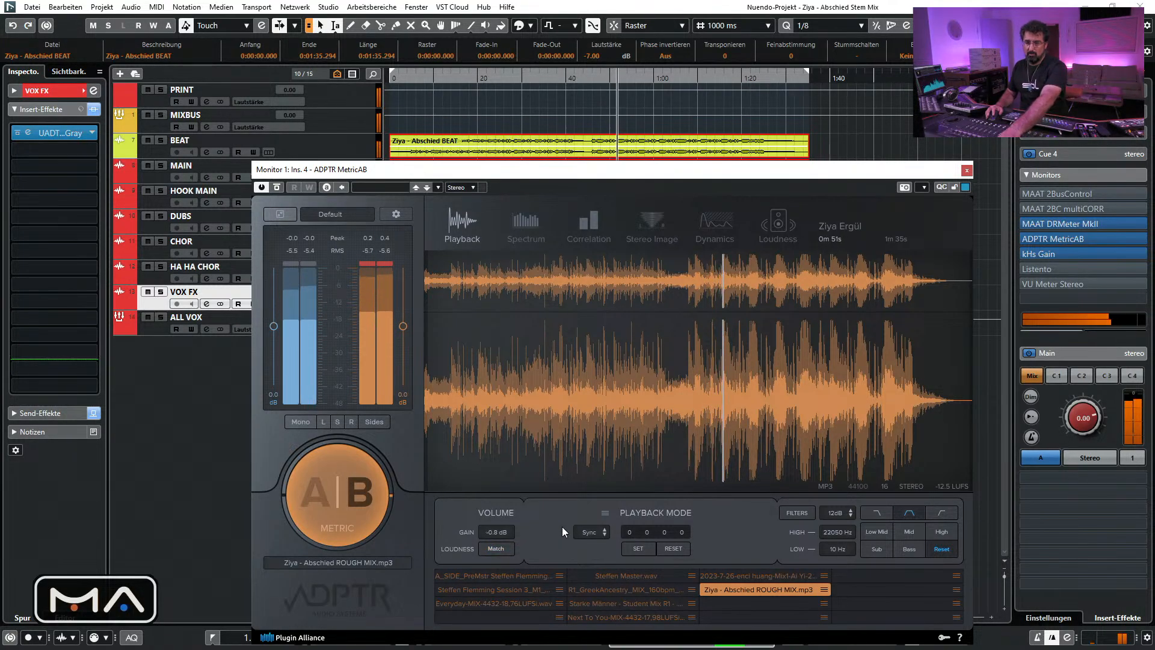
{"action": "left_click", "coordinate": [316, 499]}
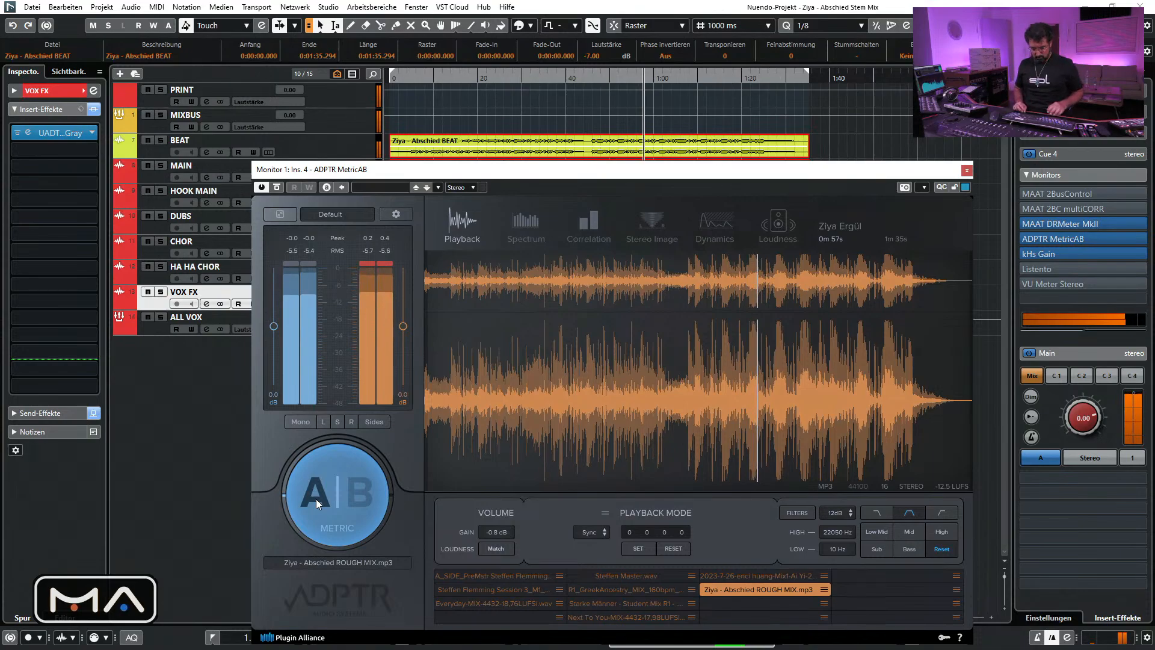
{"action": "key", "text": "space"}
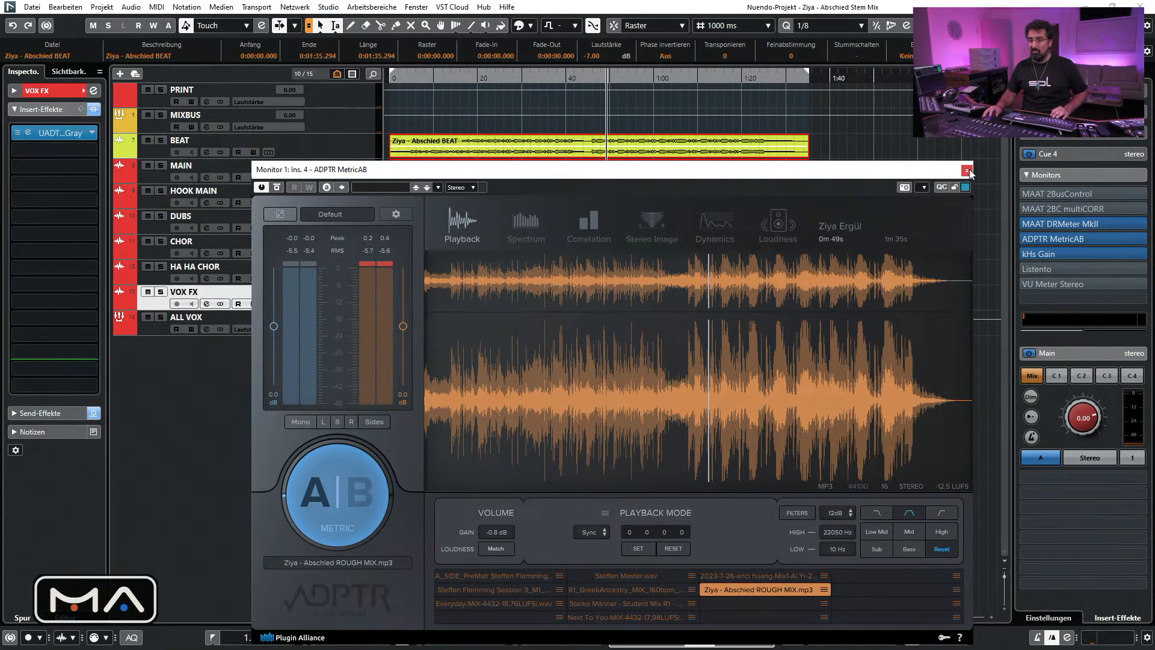
Play the song from the beginning and repeatedly alternate between the rough mix reference and the current mix in MetricAB
{"action": "left_click", "coordinate": [391, 77]}
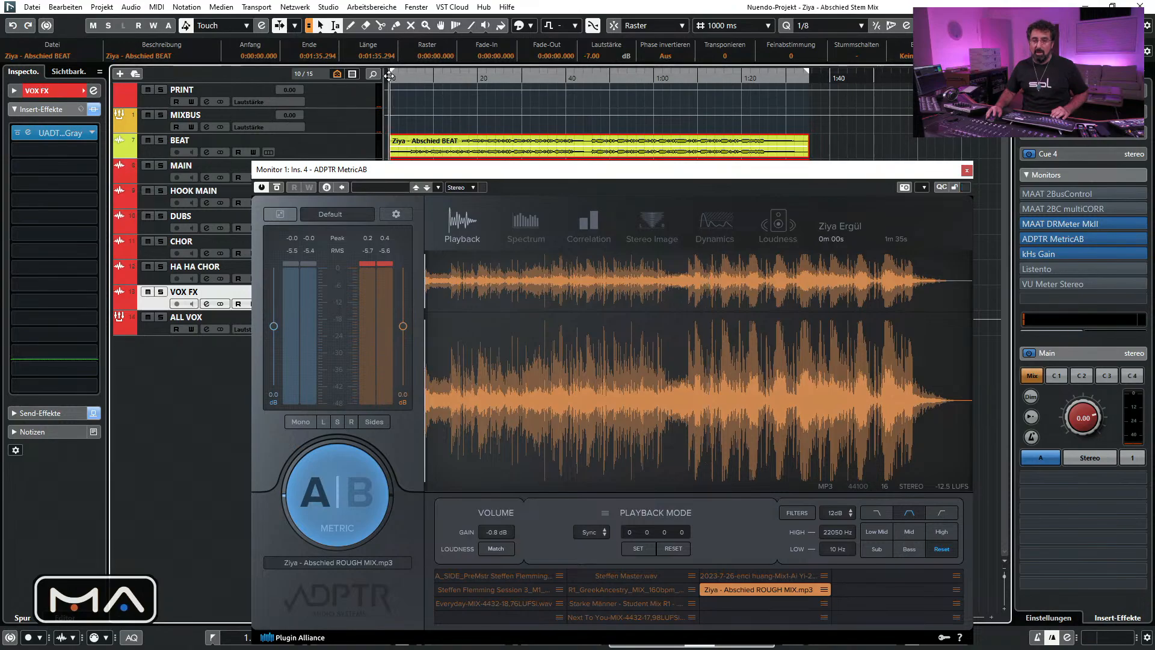
{"action": "left_click", "coordinate": [367, 490]}
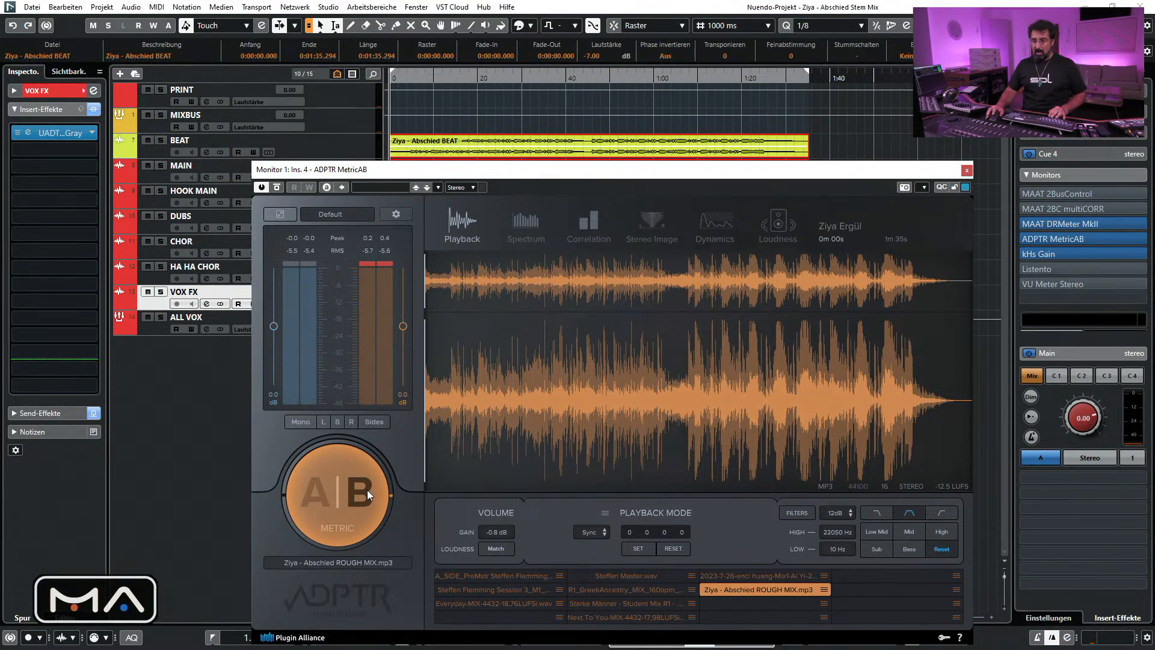
{"action": "key", "text": "space"}
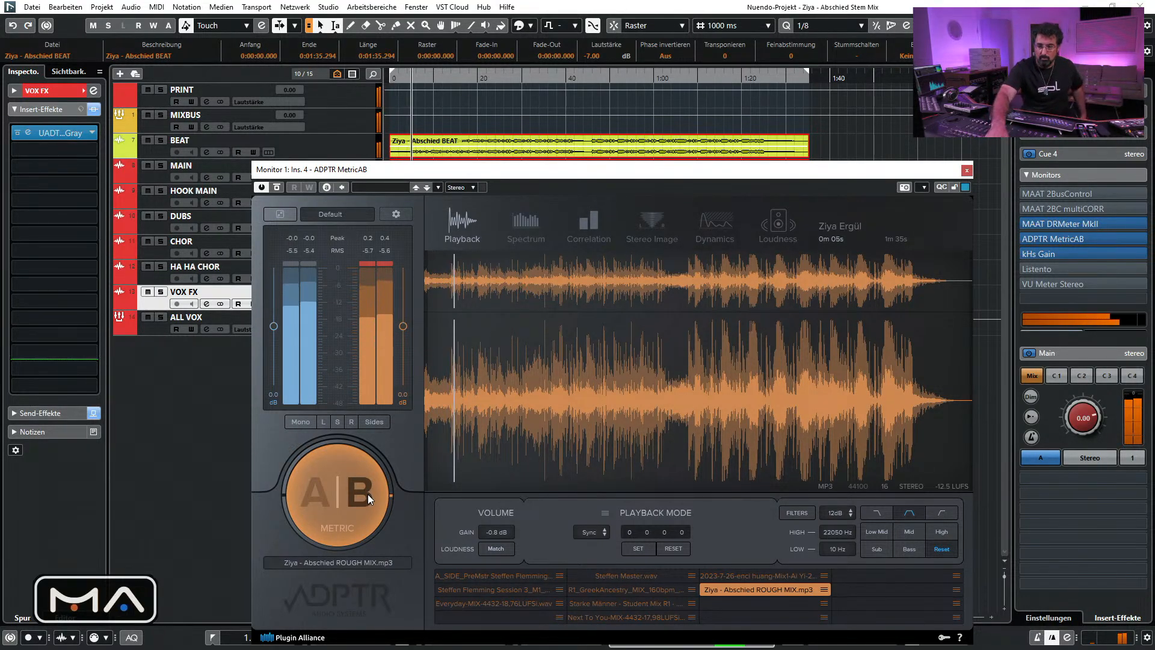
{"action": "left_click", "coordinate": [313, 496]}
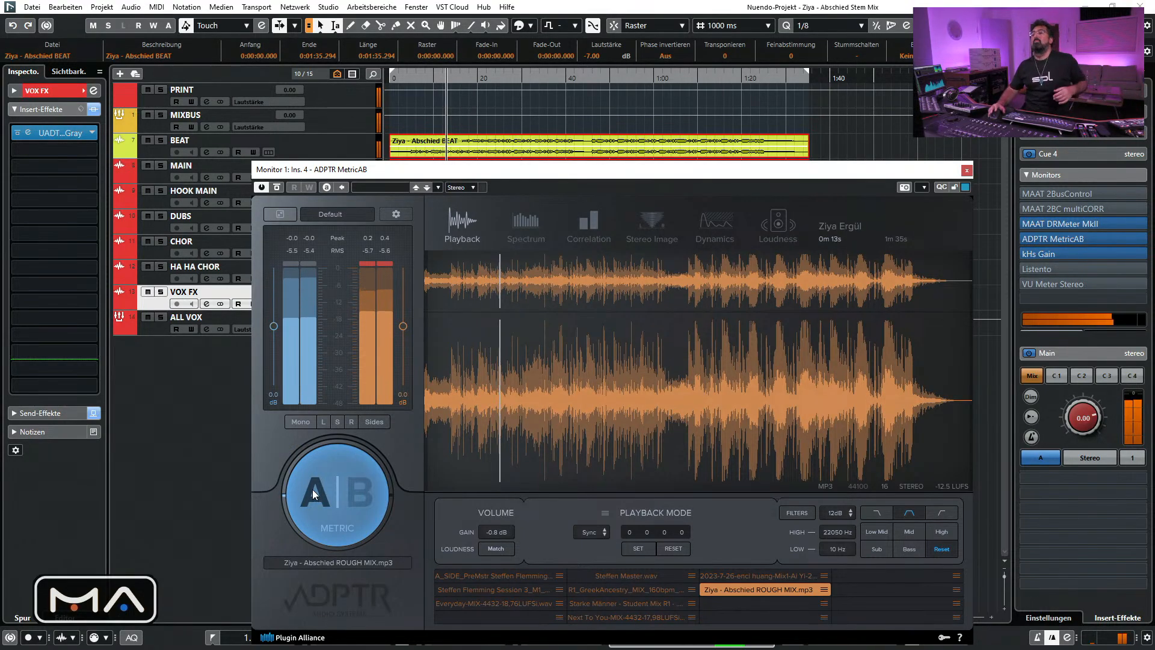
{"action": "left_click", "coordinate": [362, 495]}
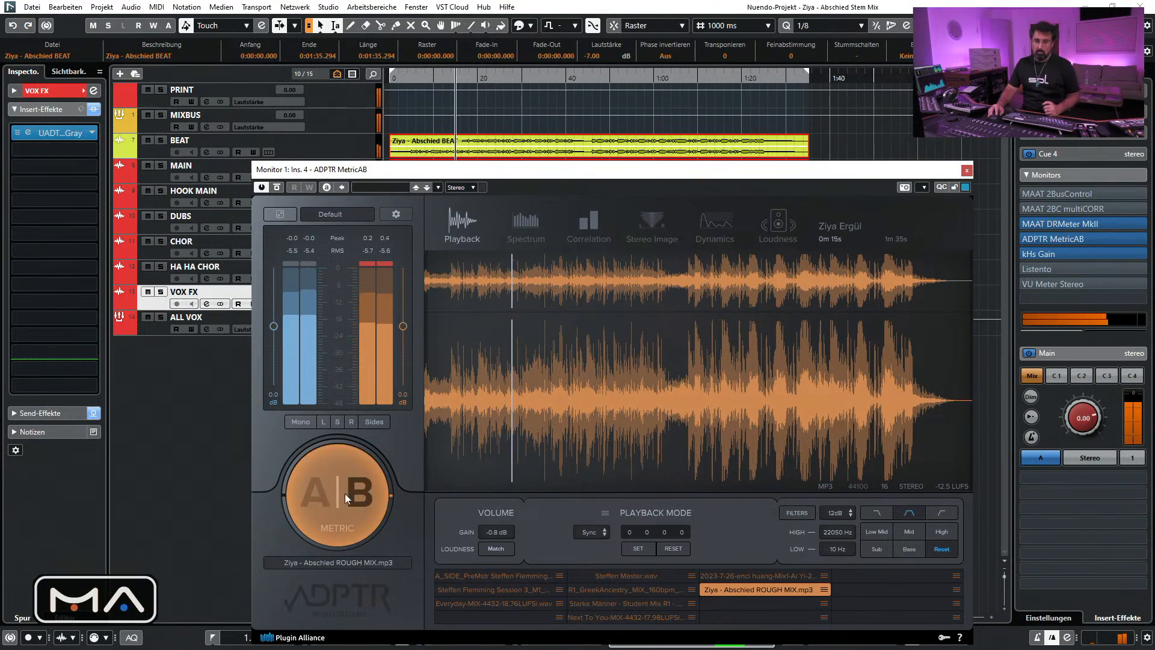
{"action": "left_click", "coordinate": [310, 498]}
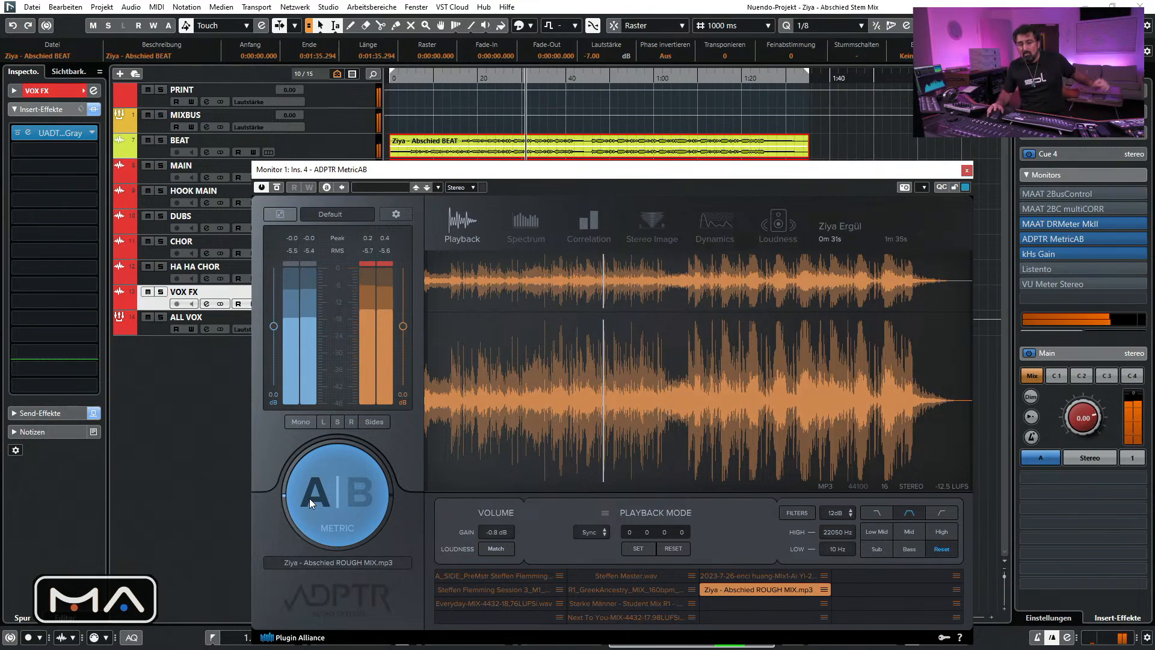
{"action": "left_click", "coordinate": [304, 507]}
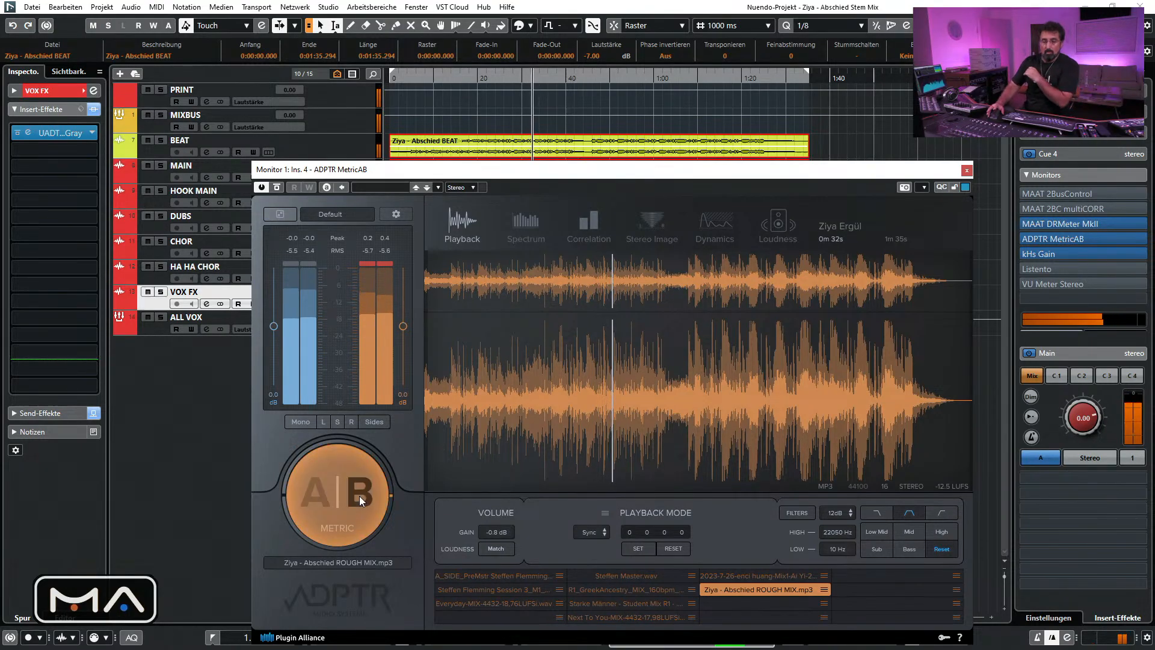
{"action": "left_click", "coordinate": [308, 502]}
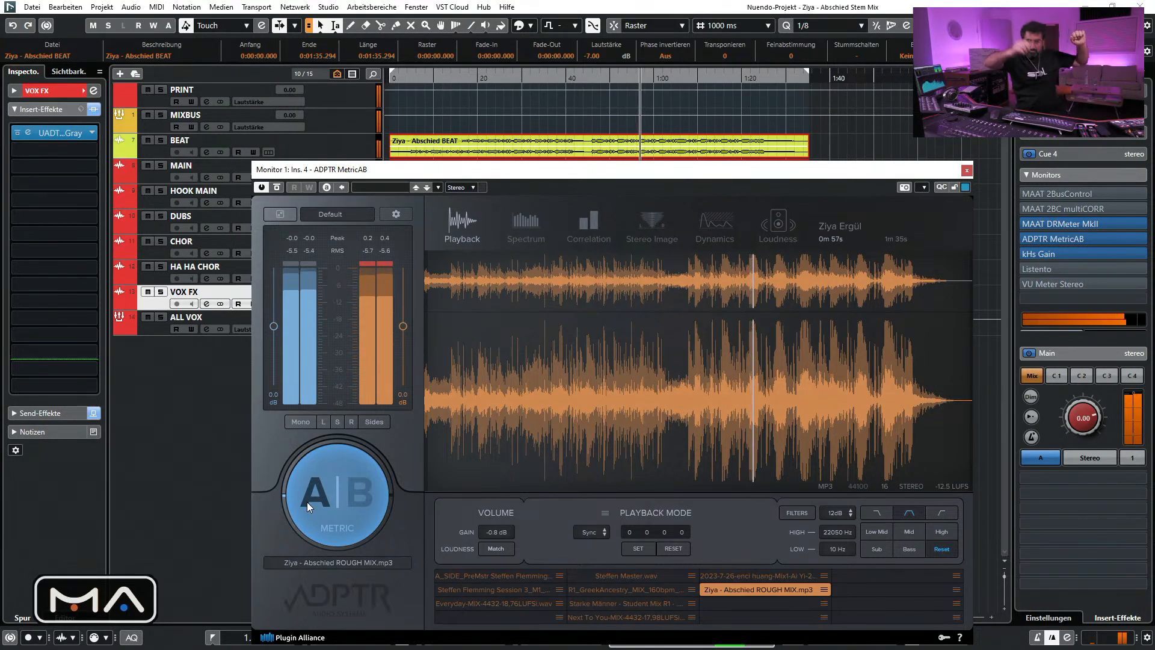
{"action": "left_click", "coordinate": [367, 482]}
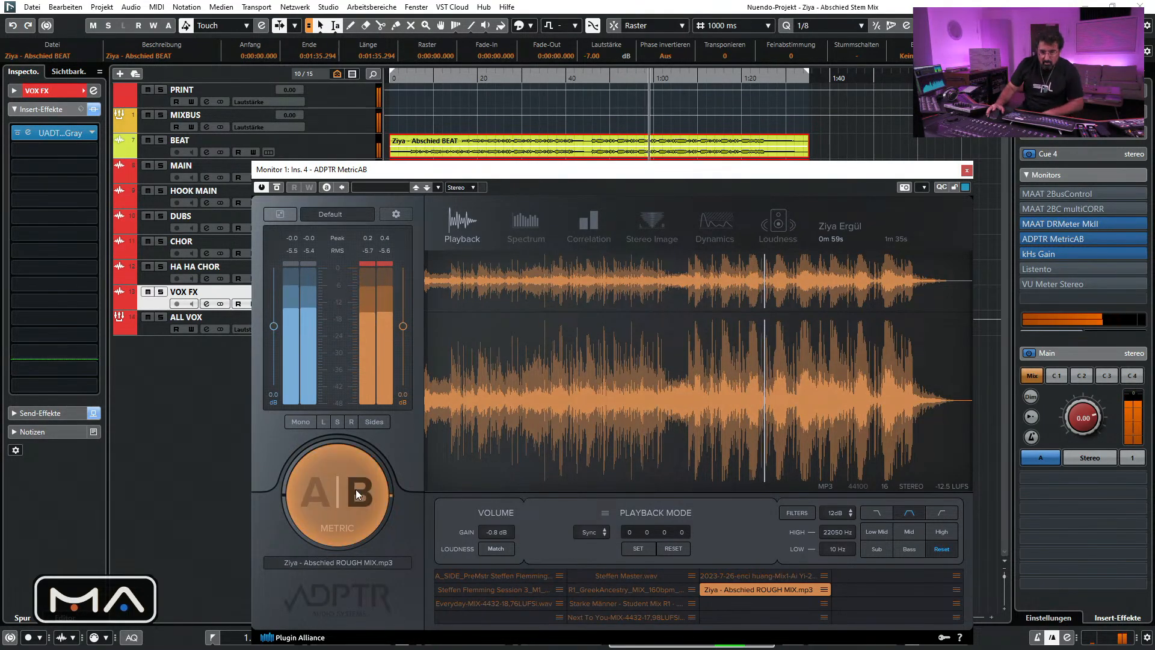
{"action": "left_click", "coordinate": [313, 503]}
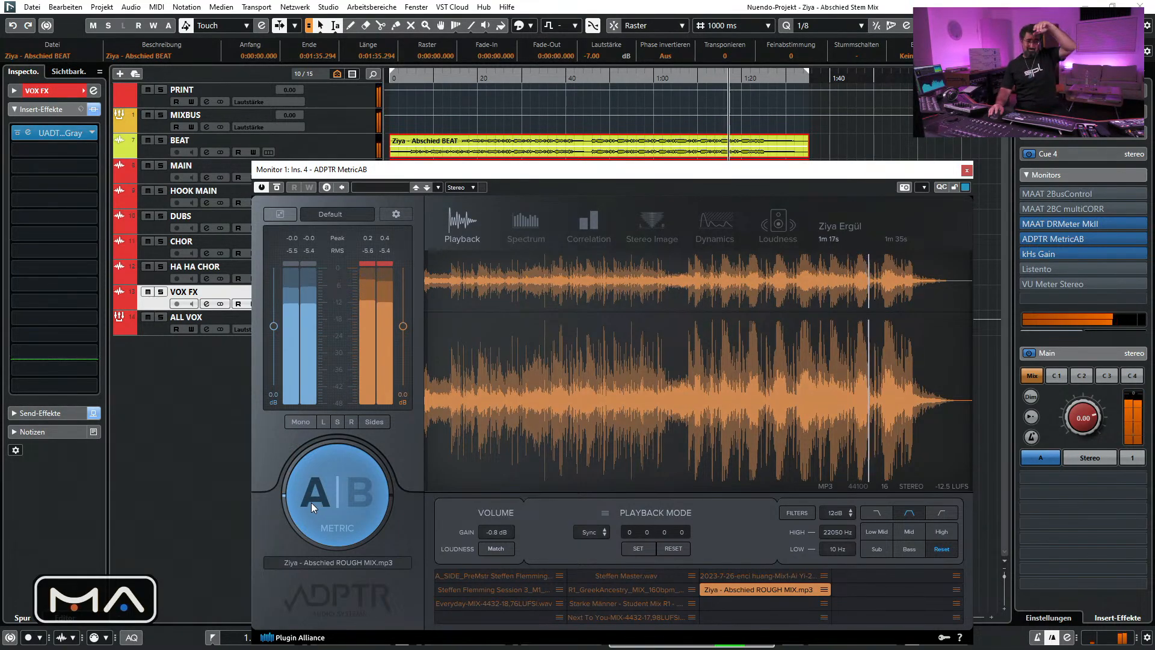
{"action": "left_click", "coordinate": [363, 499]}
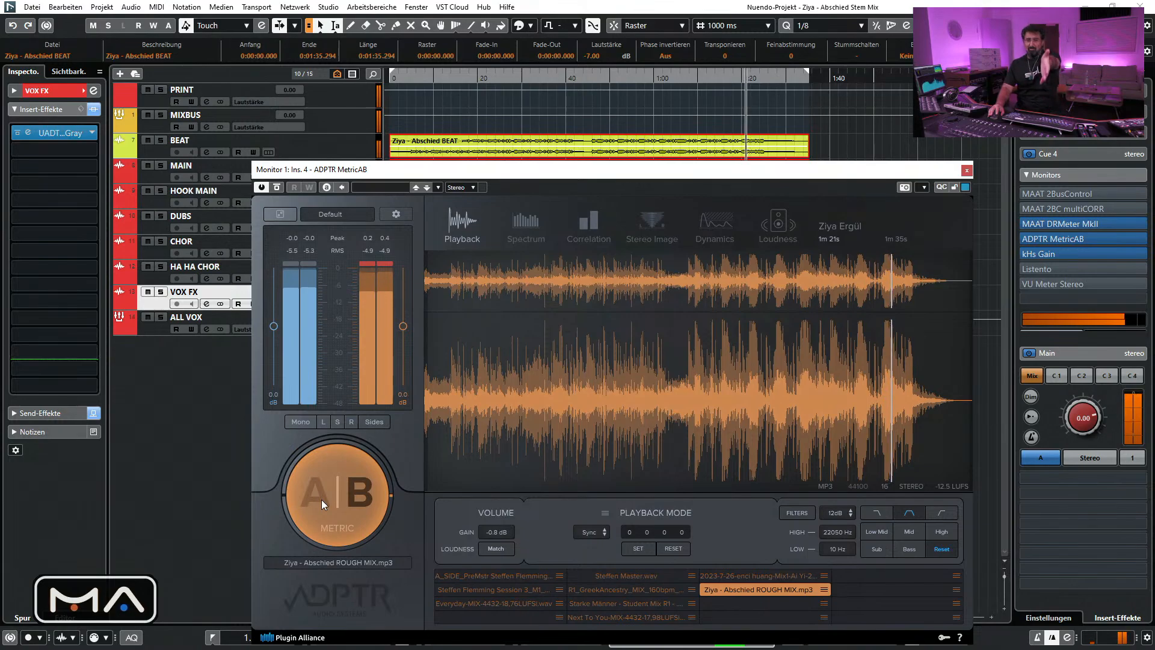
{"action": "left_click", "coordinate": [321, 500]}
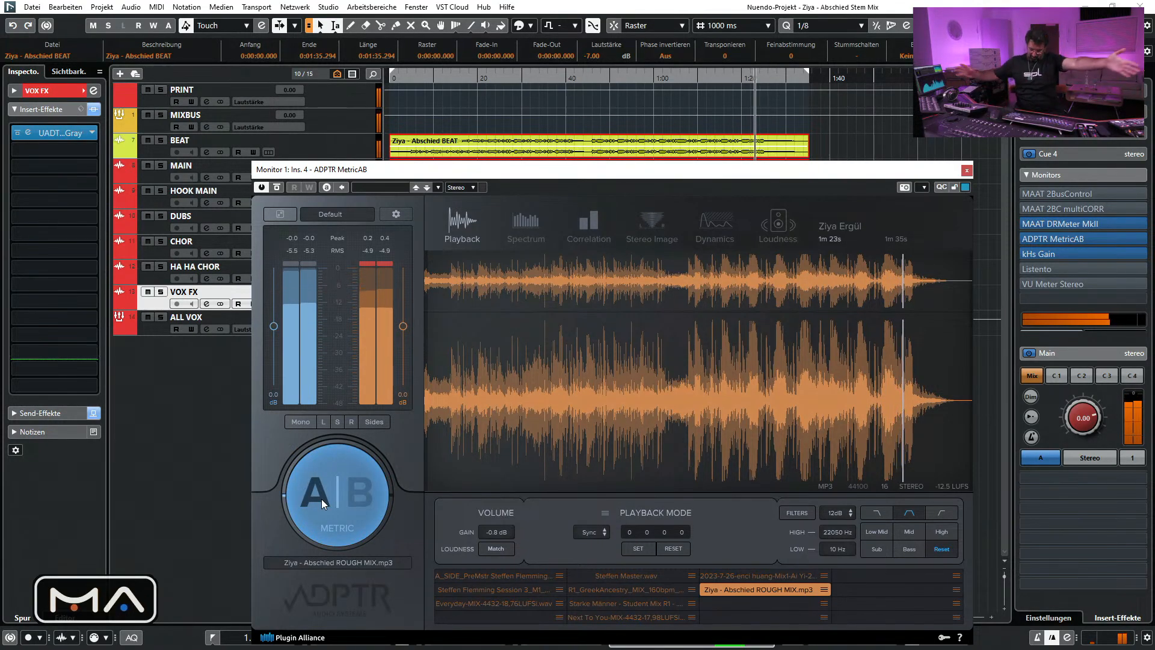